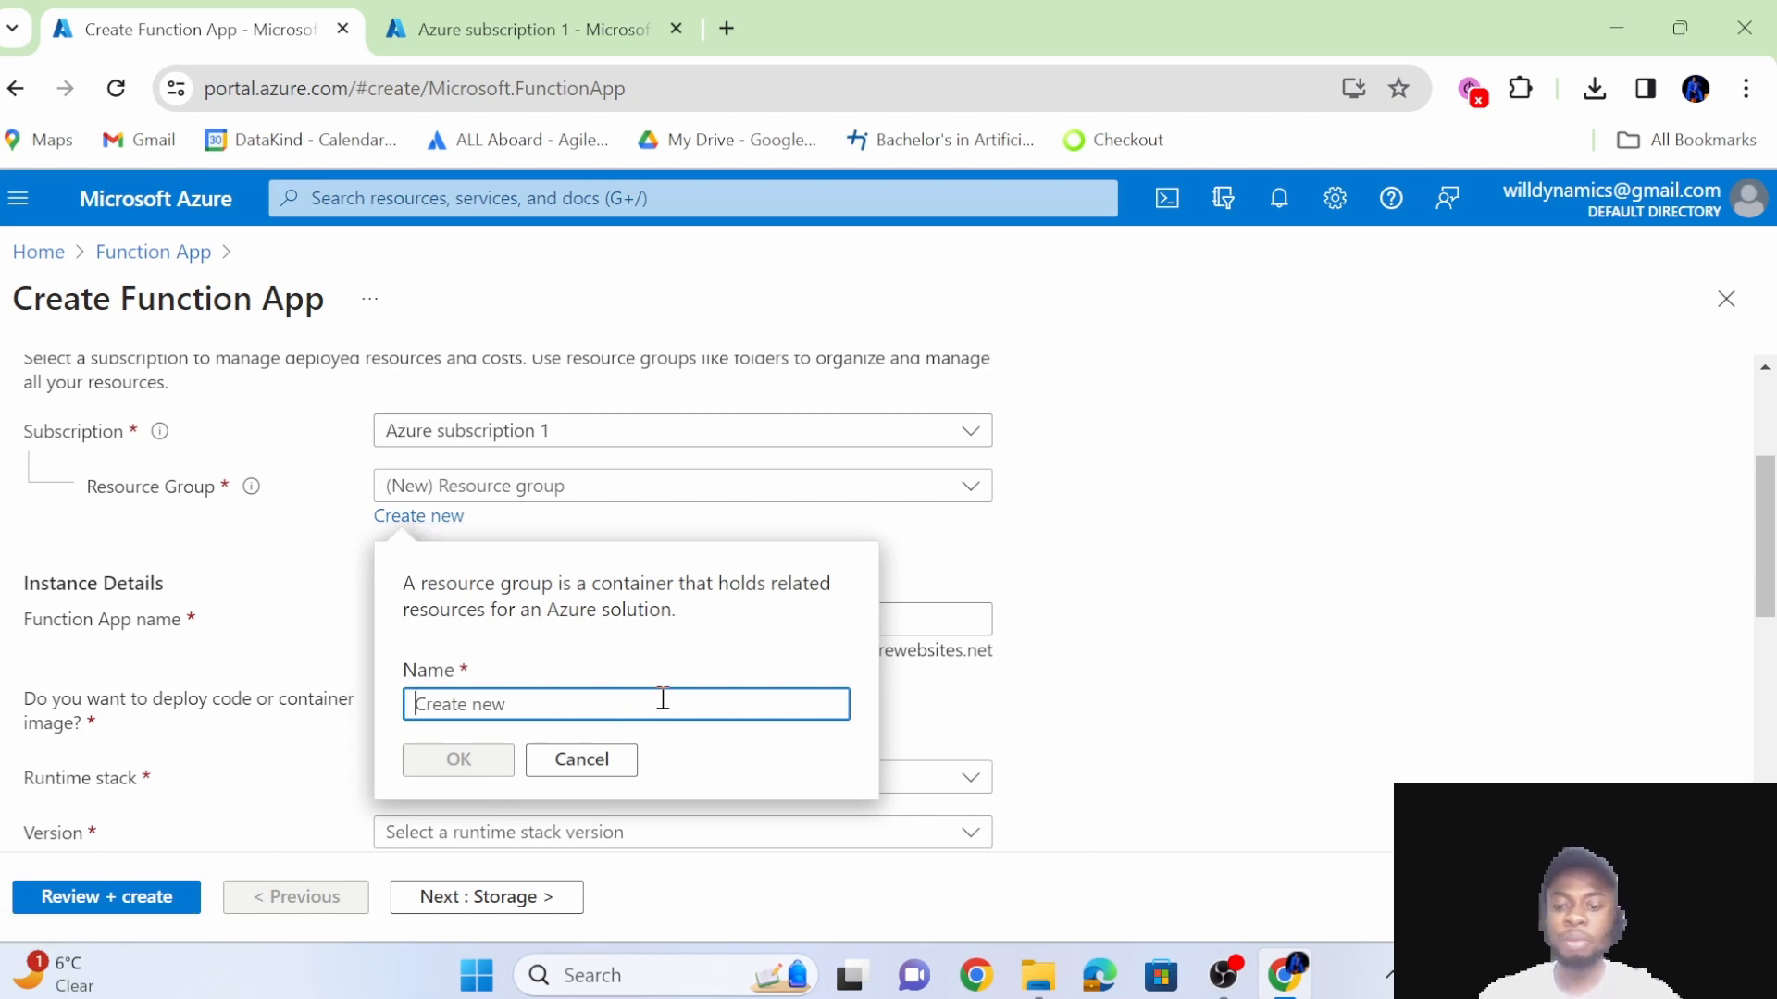
# Create a new resource group named azure_tutorials for the function app.
pyautogui.write('azure_tutorials')
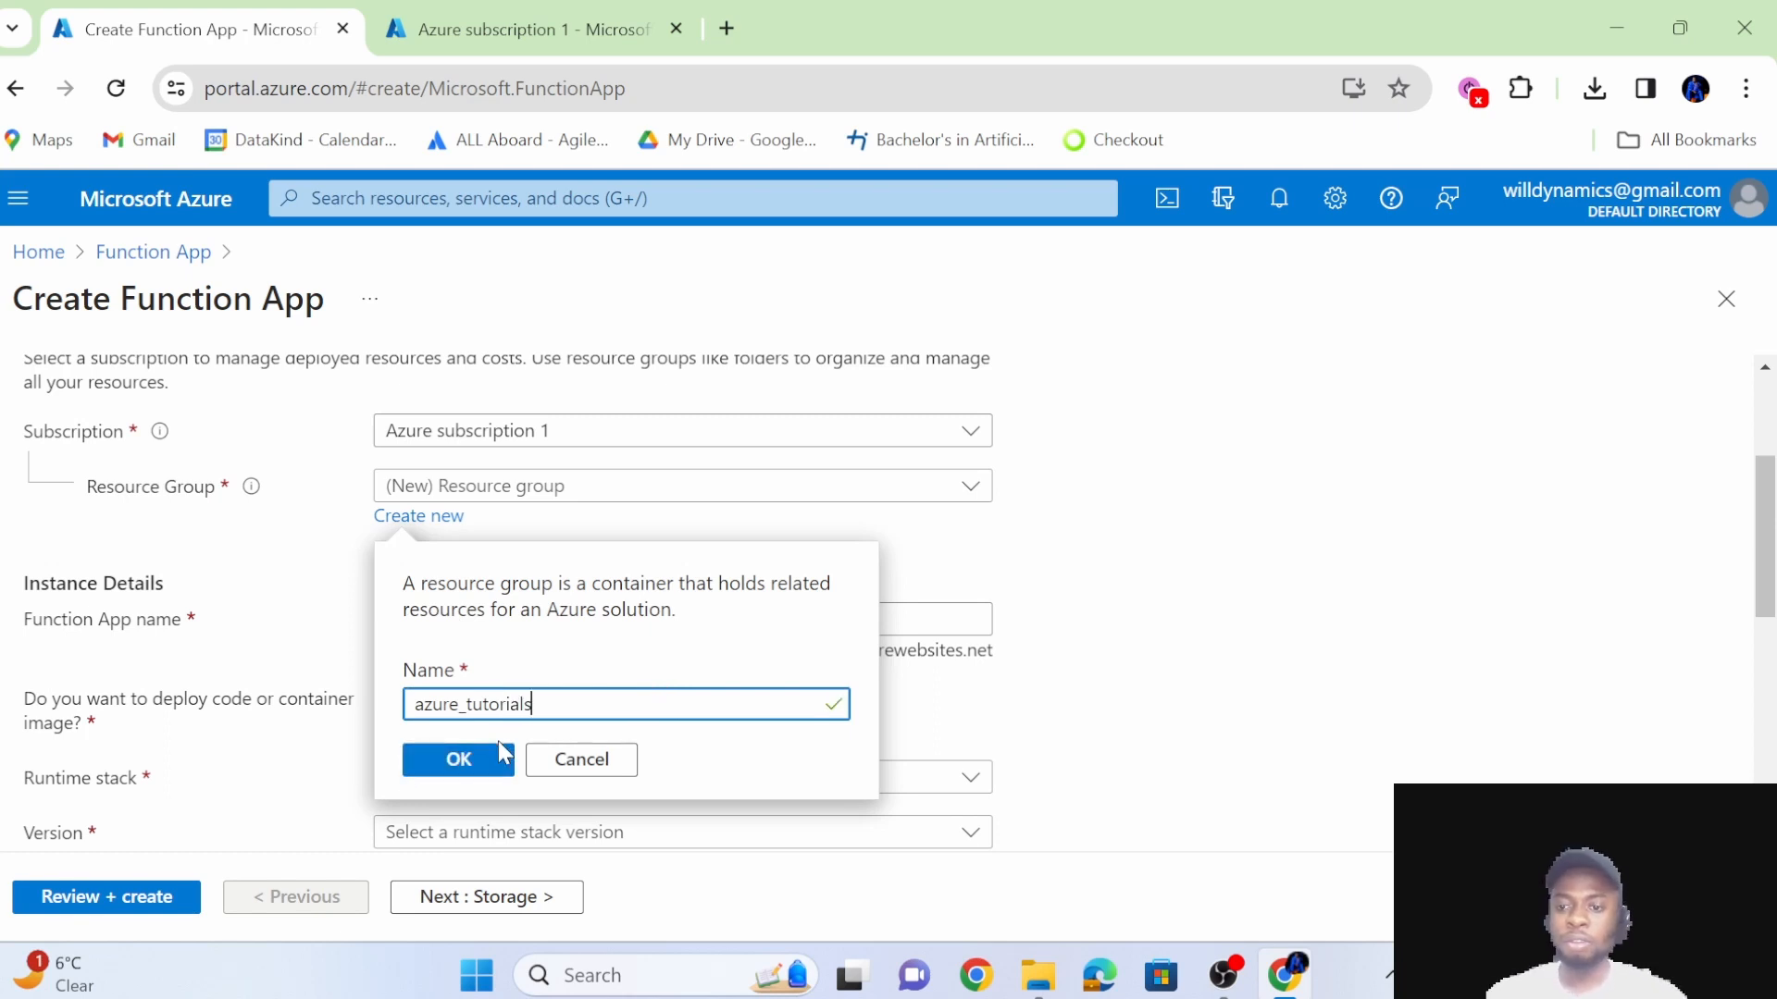
pyautogui.click(463, 758)
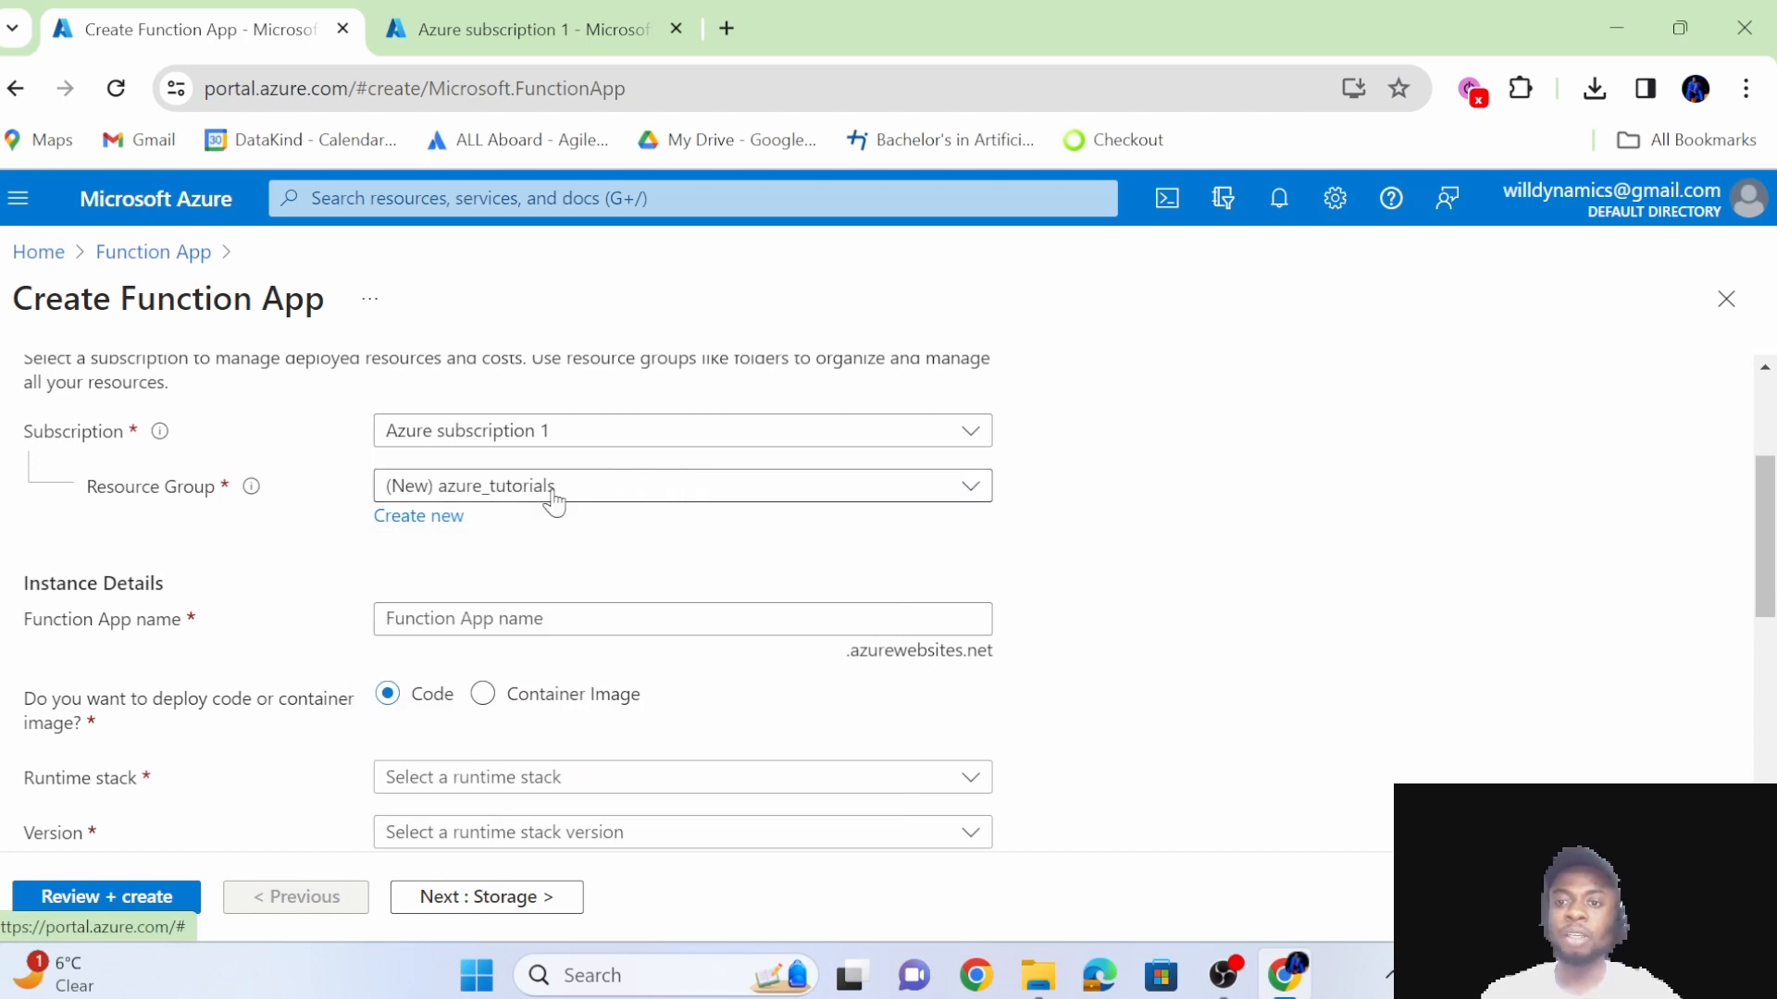
# Enter function_tutorial as the Function App name in the instance details.
pyautogui.scroll(-2, 658, 535)
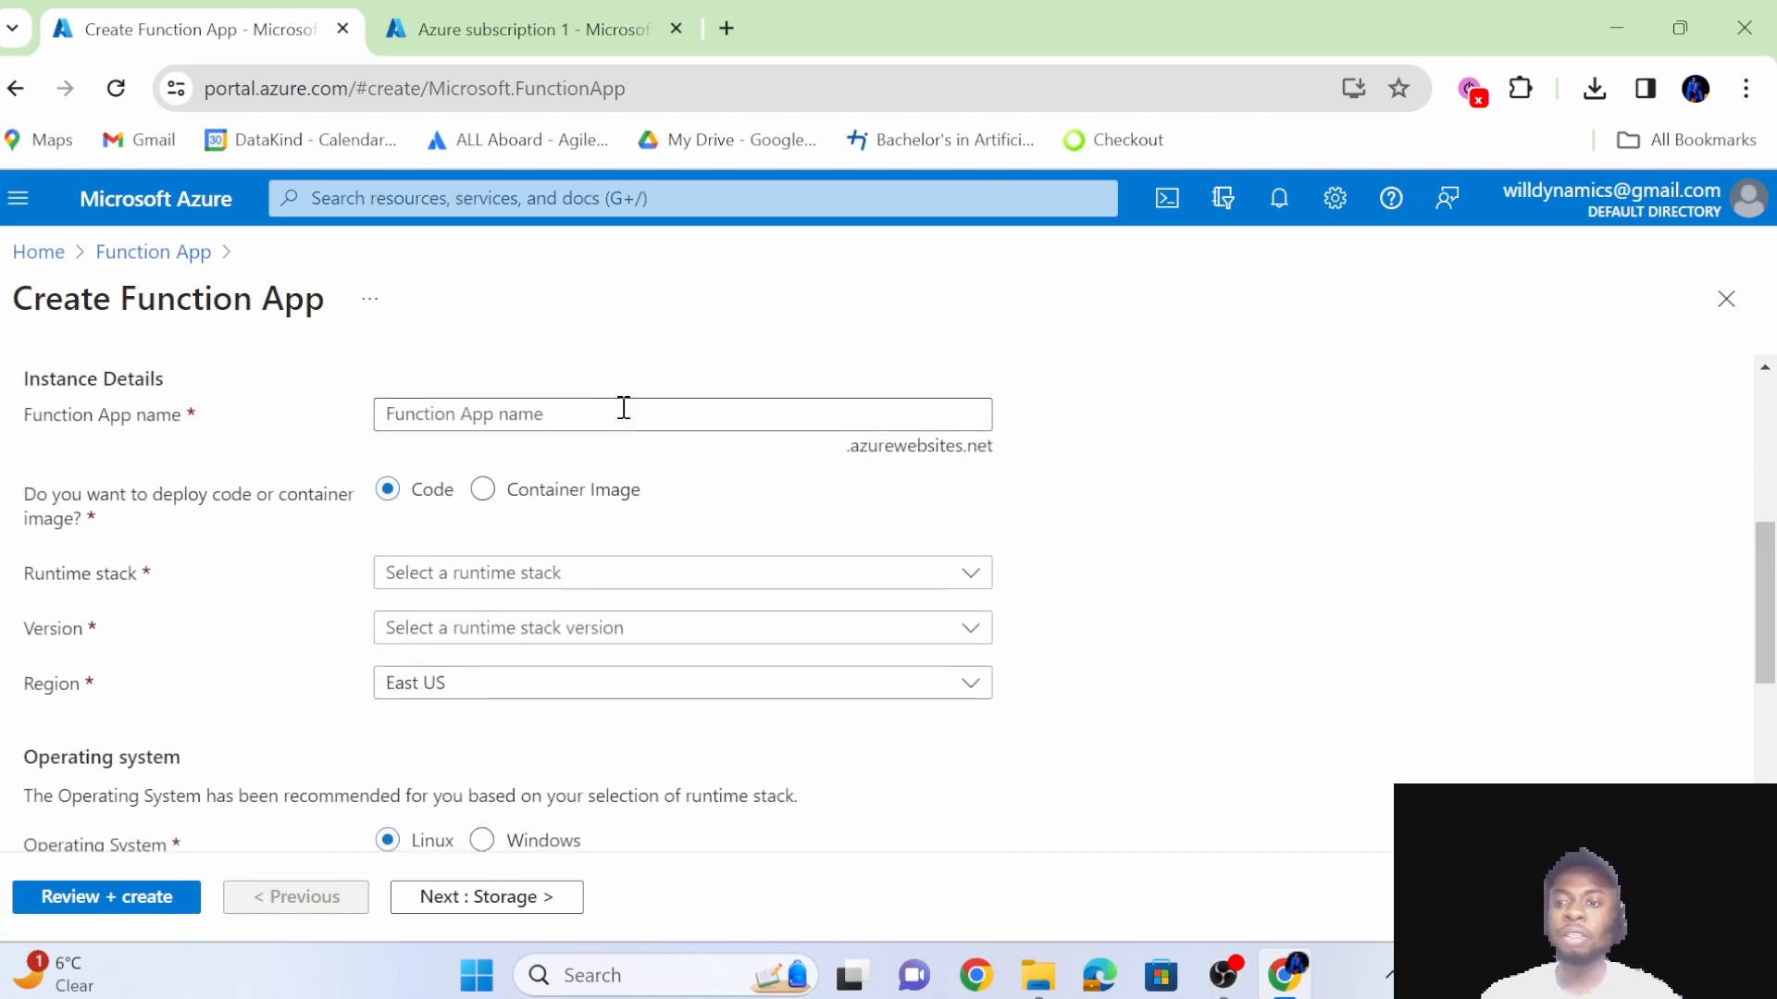
pyautogui.click(624, 408)
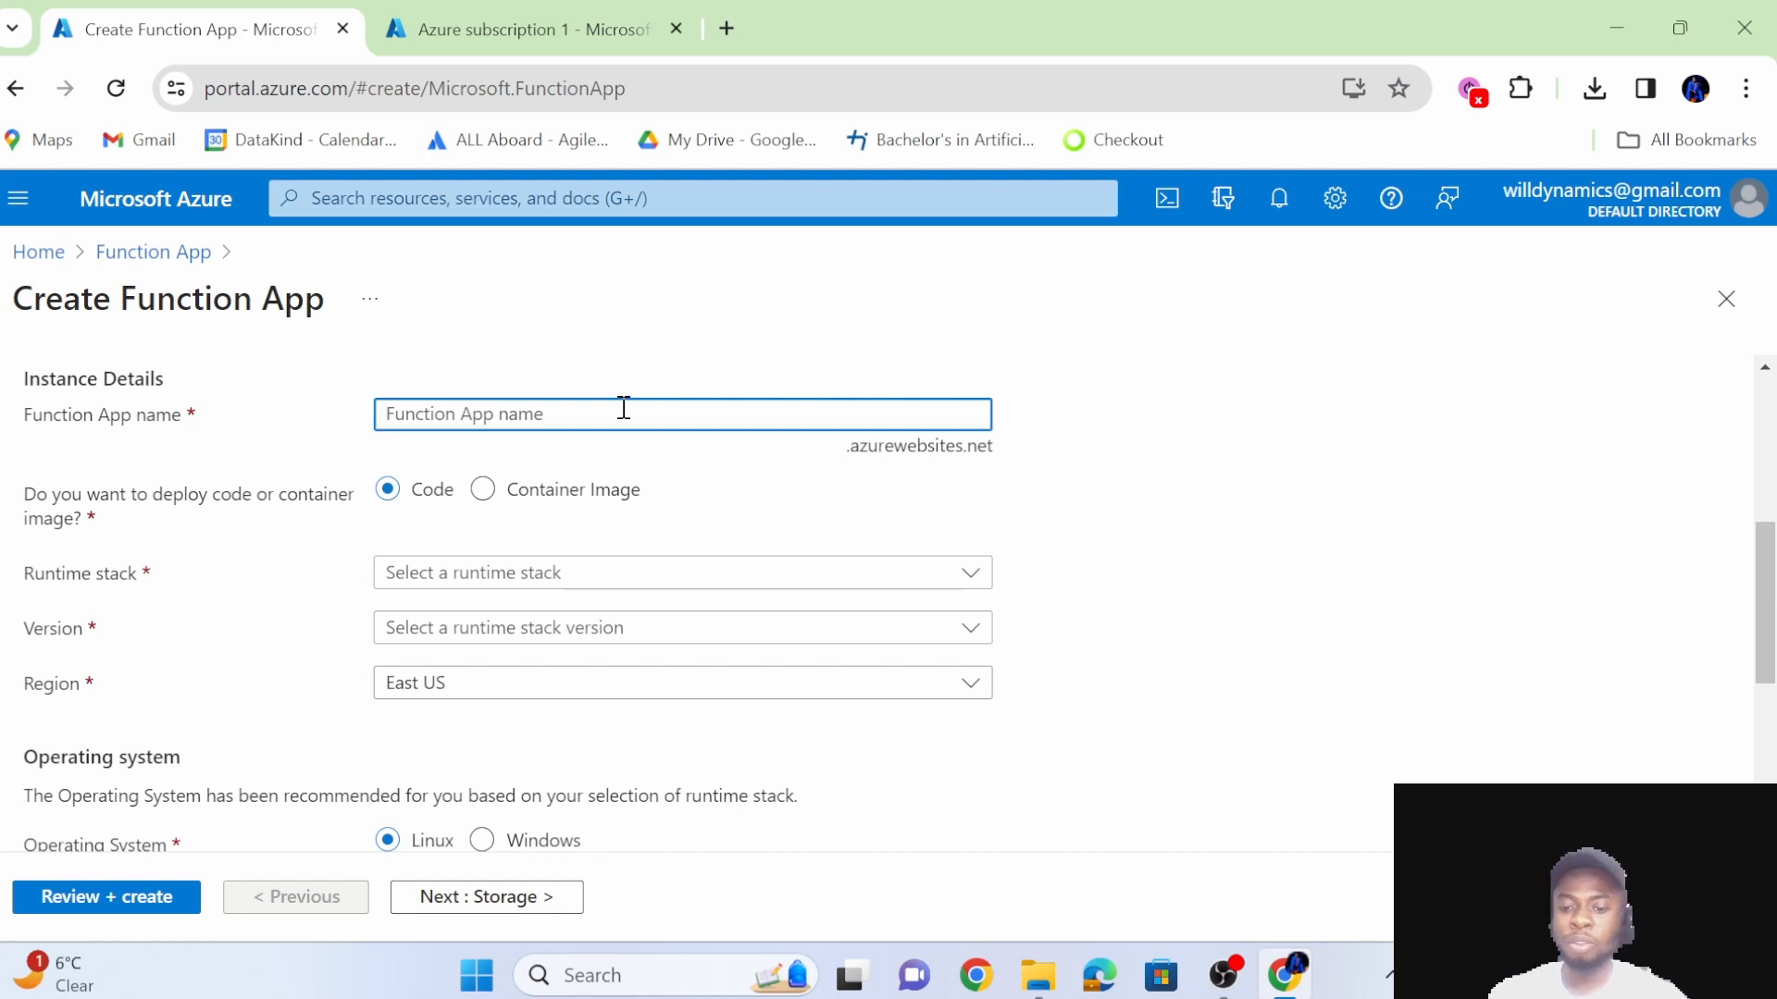
pyautogui.write('functio')
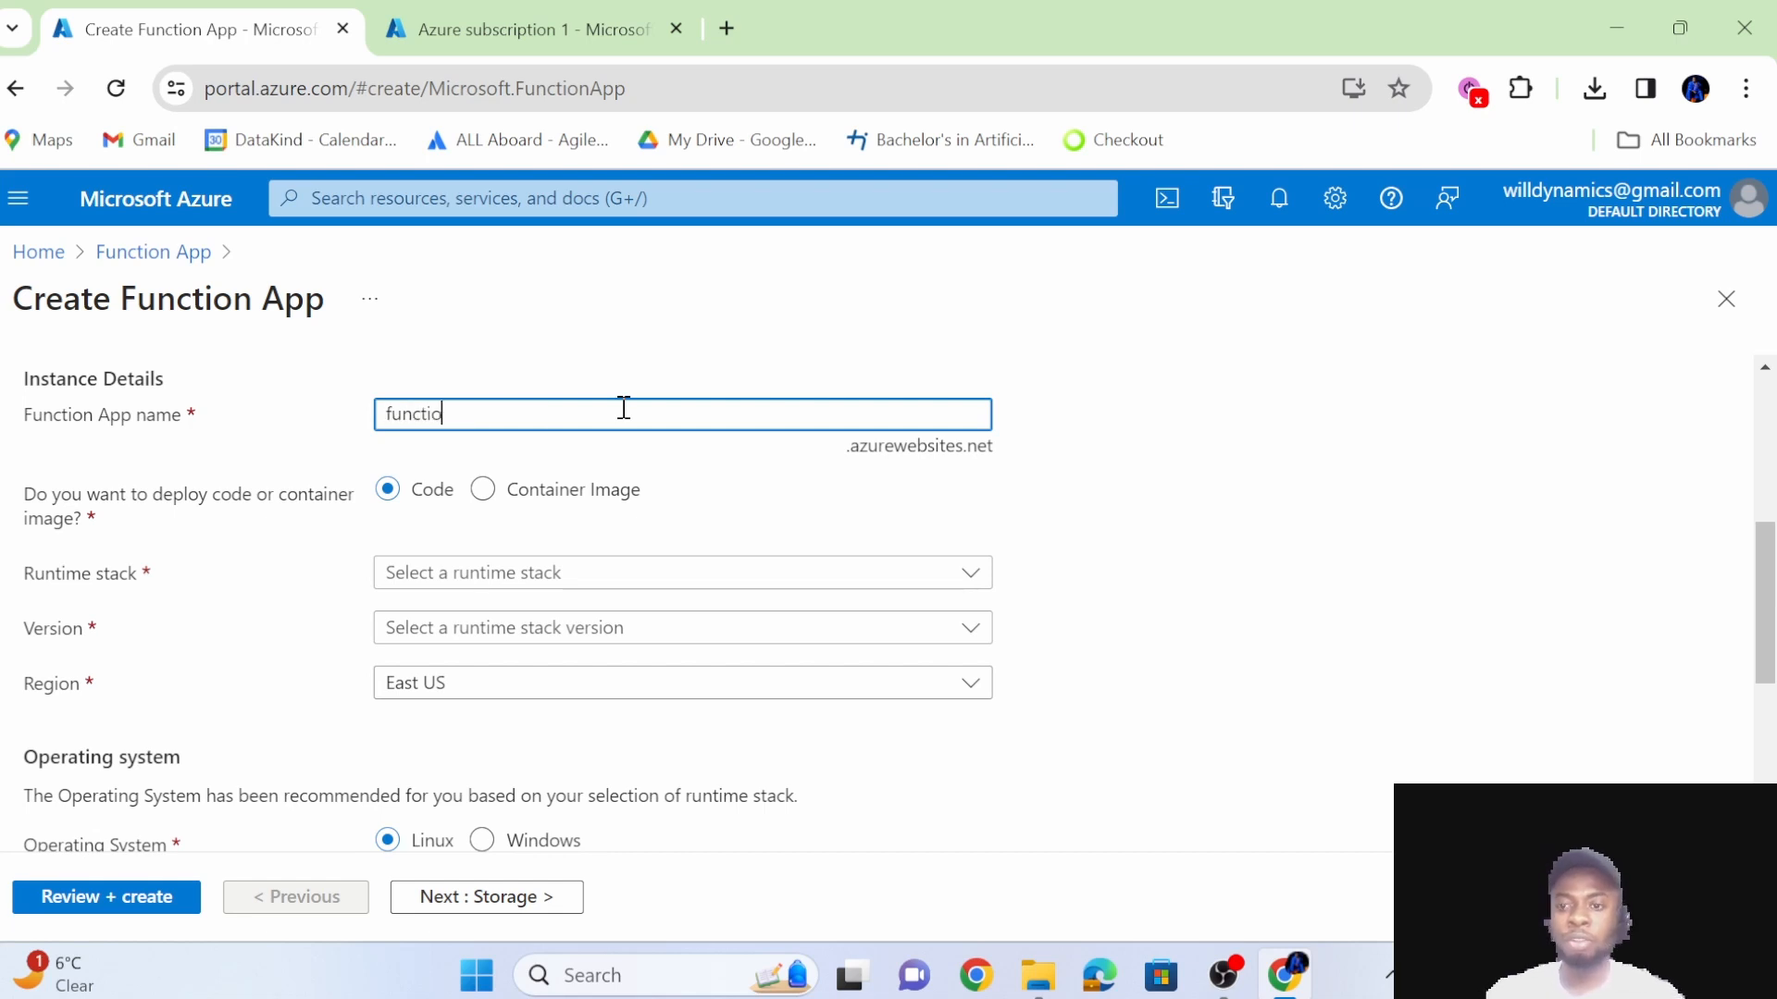
pyautogui.write('n_tutorial')
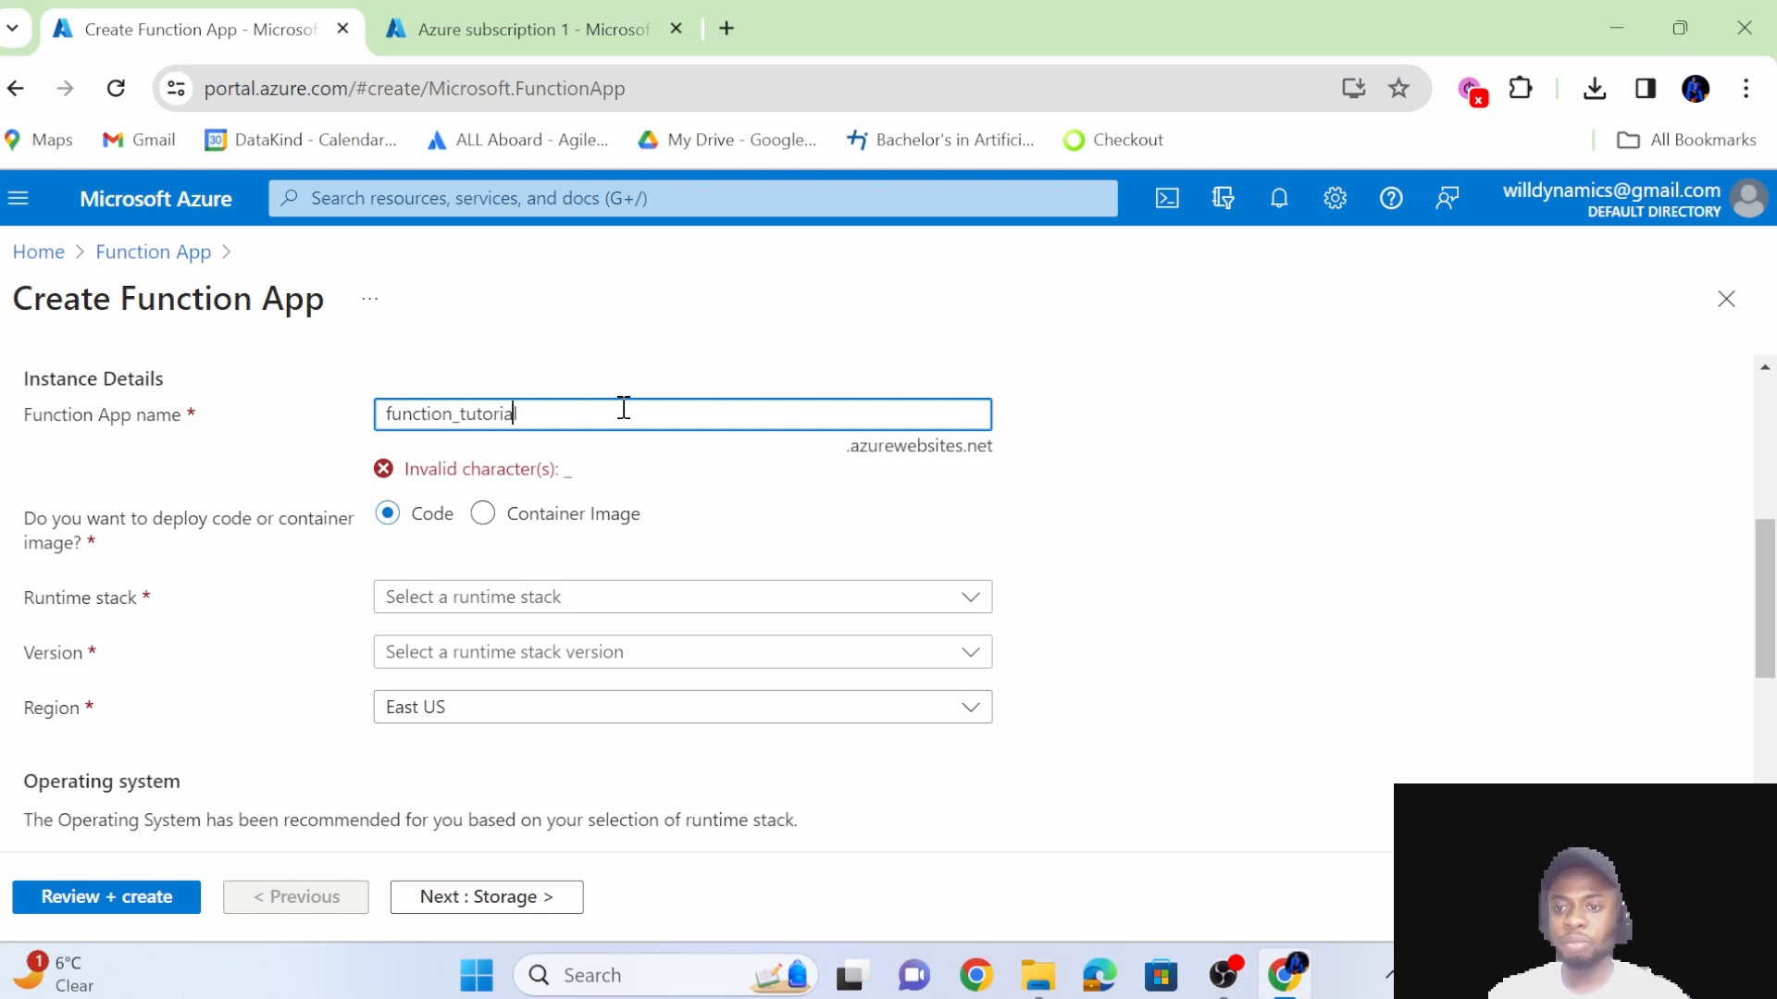
# Change the Function App name to FunctionTutorial101, without the underscore and with both words capitalised.
pyautogui.press('BackSpace')
pyautogui.press('Right')
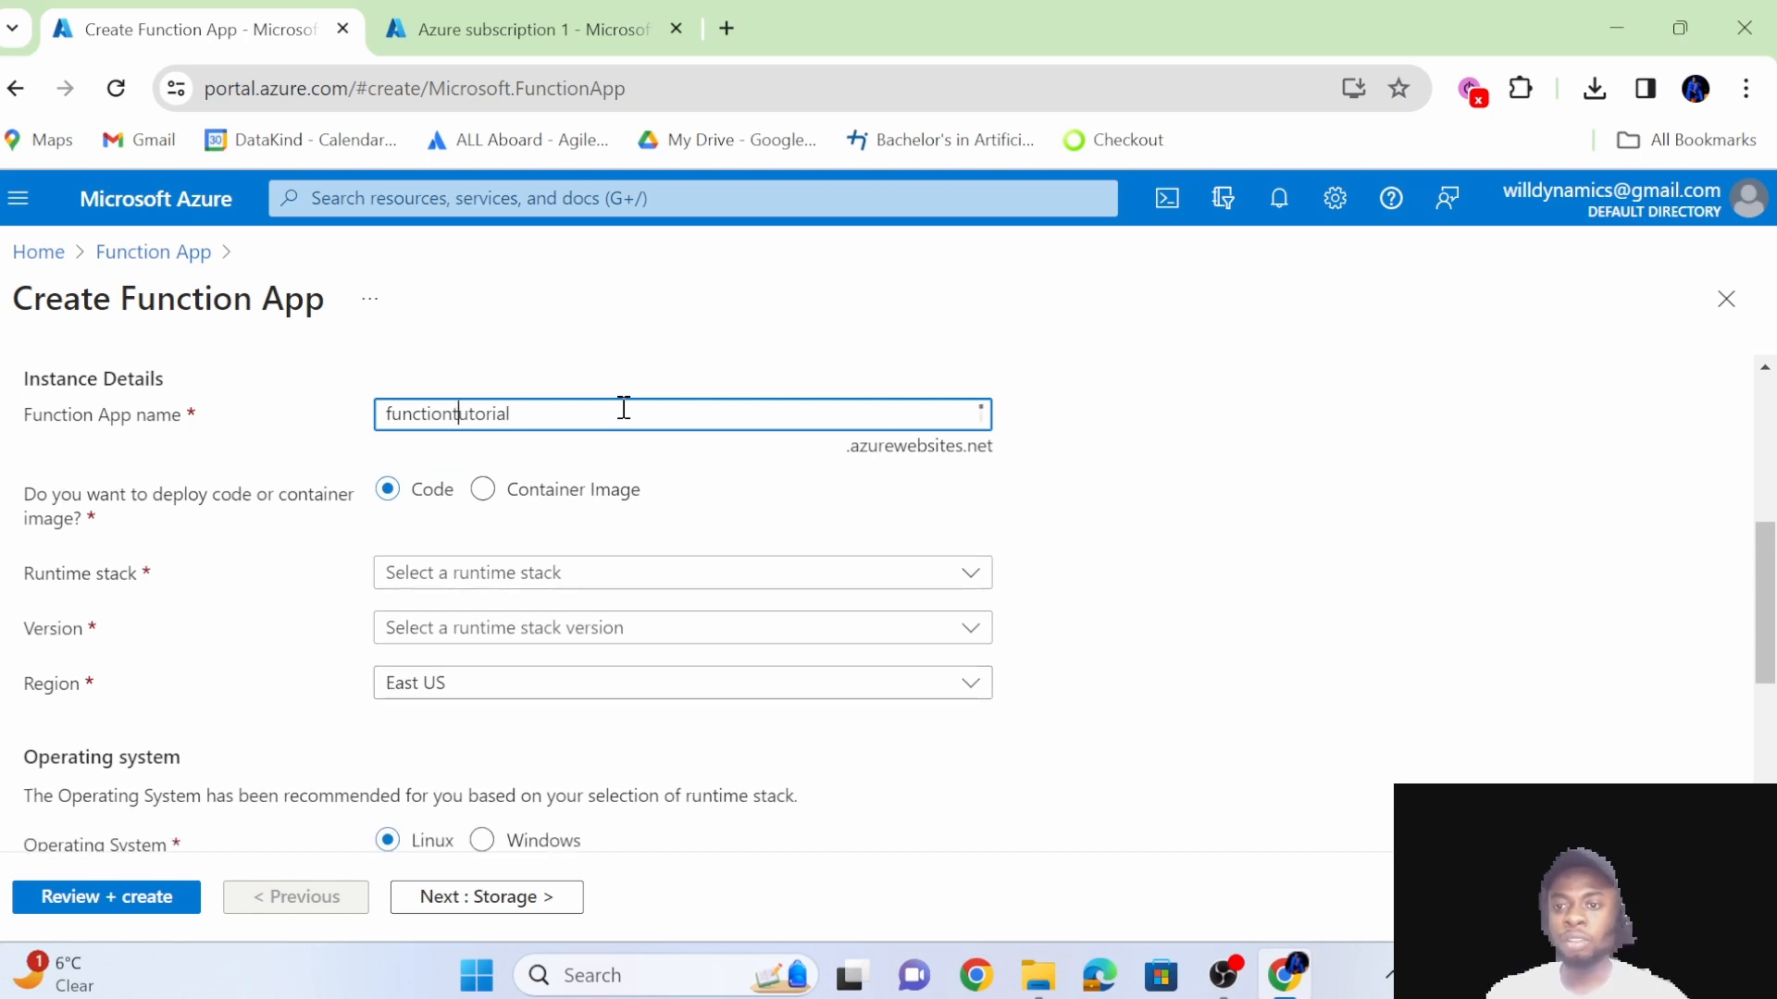
pyautogui.press('BackSpace')
pyautogui.write('T')
pyautogui.press('Left')
pyautogui.press('Left')
pyautogui.press('Left')
pyautogui.press('Left')
pyautogui.press('Left')
pyautogui.press('Left')
pyautogui.press('Left')
pyautogui.press('Left')
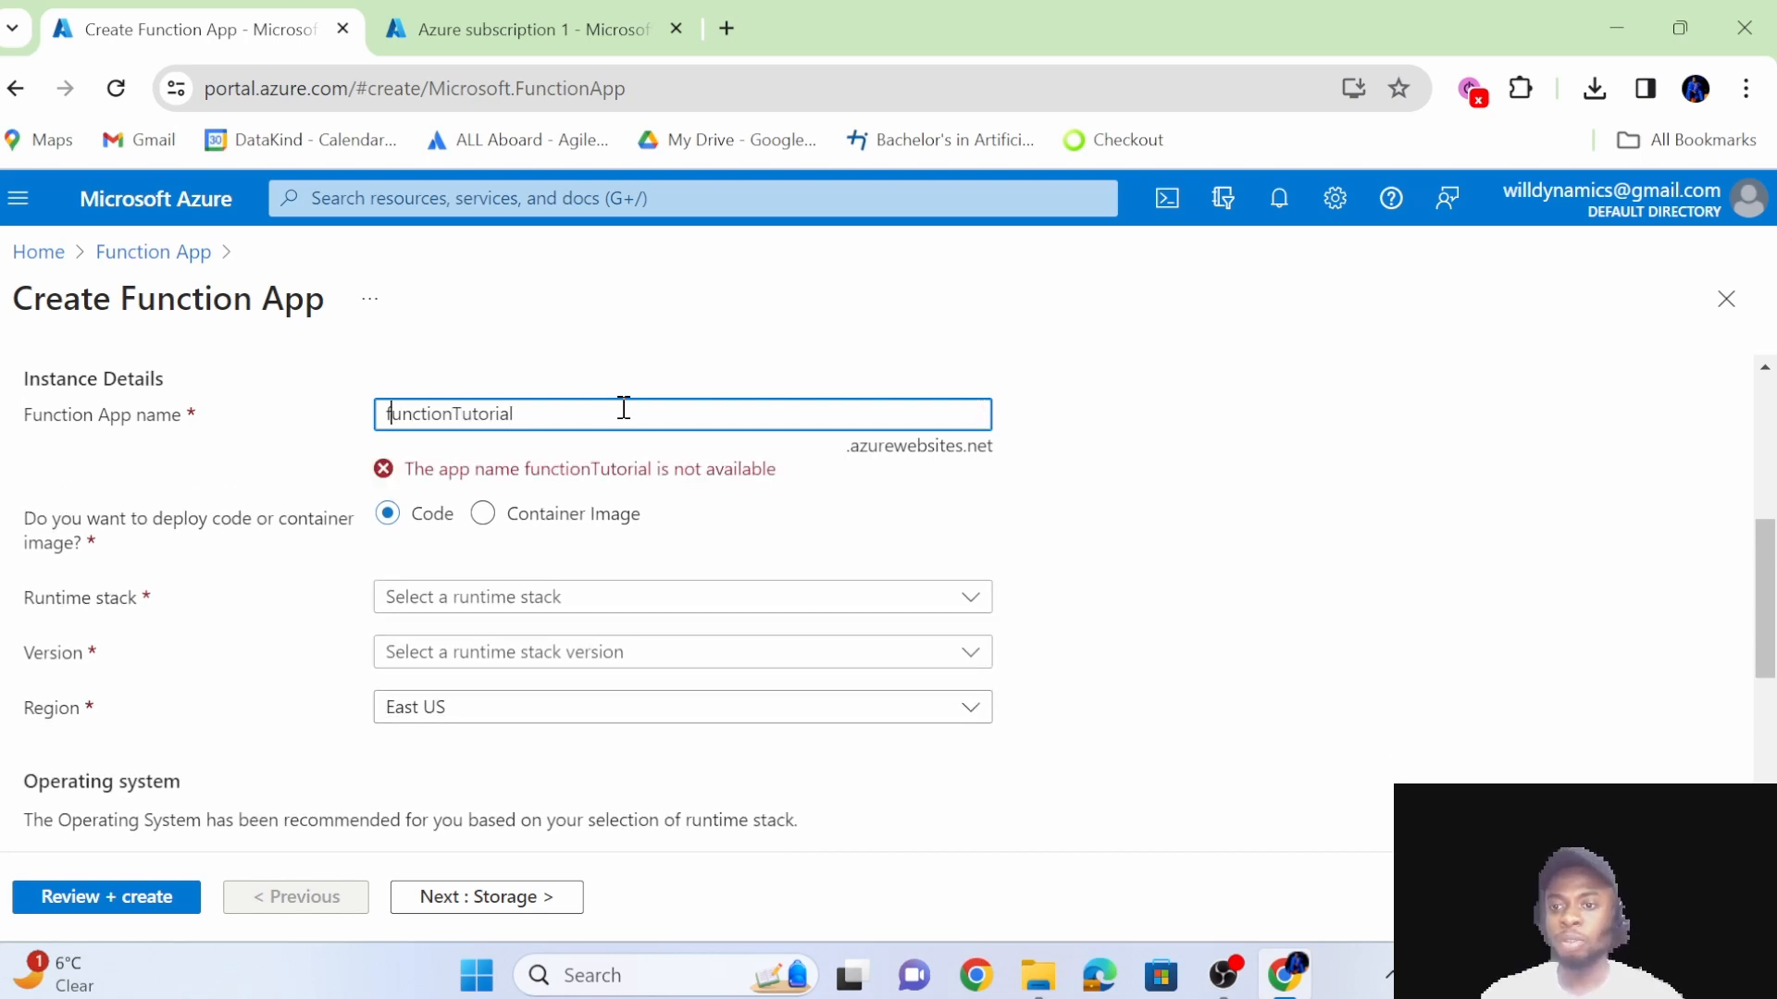
pyautogui.press('BackSpace')
pyautogui.write('F')
pyautogui.press('Right')
pyautogui.press('Right')
pyautogui.press('Right')
pyautogui.press('Right')
pyautogui.press('Right')
pyautogui.press('Right')
pyautogui.press('Right')
pyautogui.press('Right')
pyautogui.press('Right')
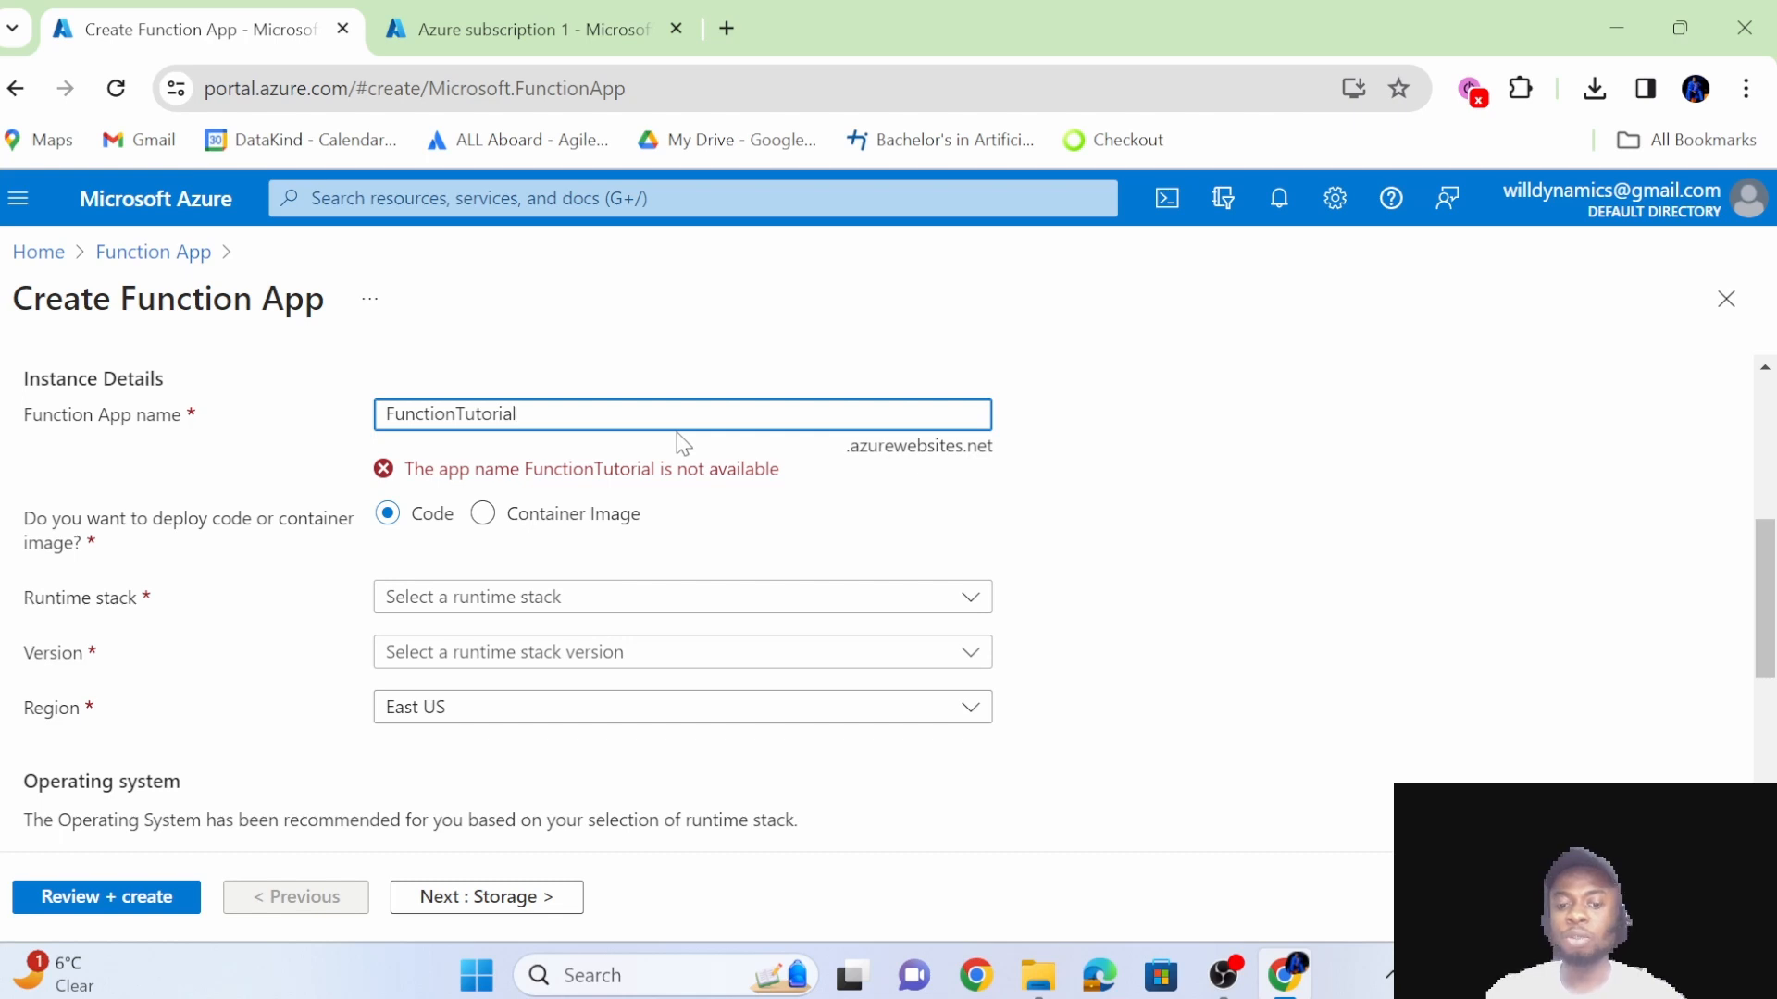
pyautogui.write('101')
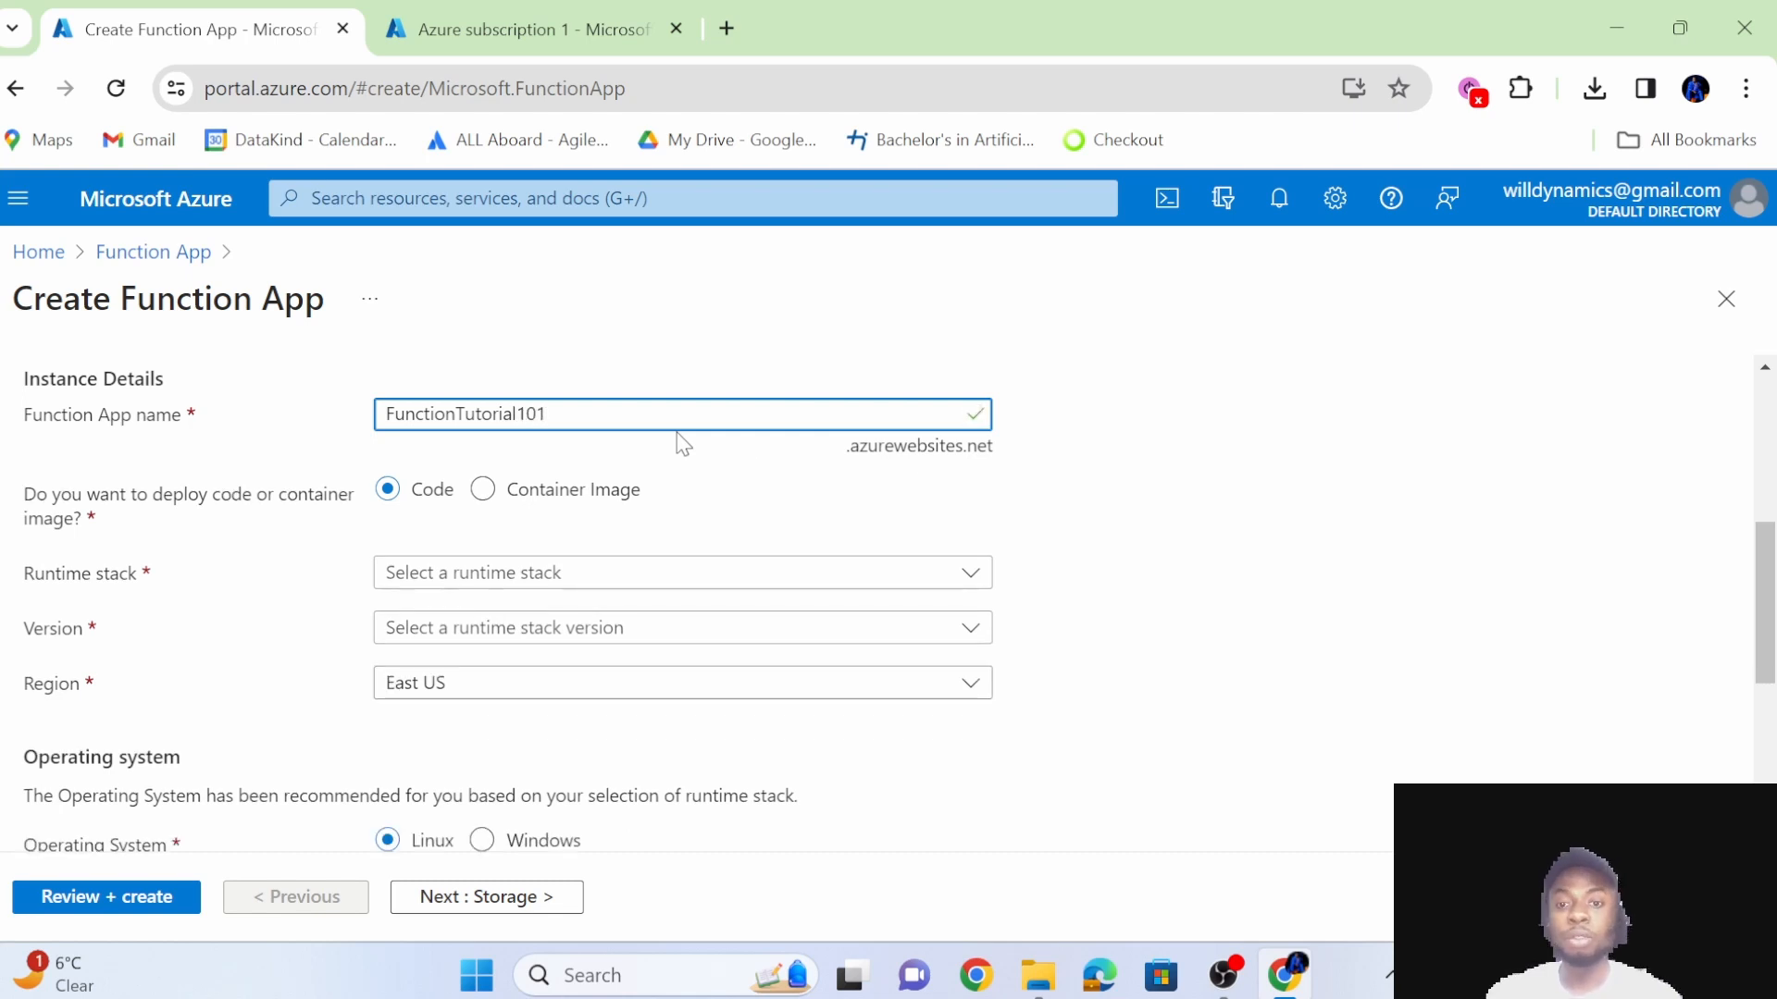
pyautogui.click(987, 451)
# Set the function app's runtime stack to Python.
pyautogui.scroll(-2, 984, 448)
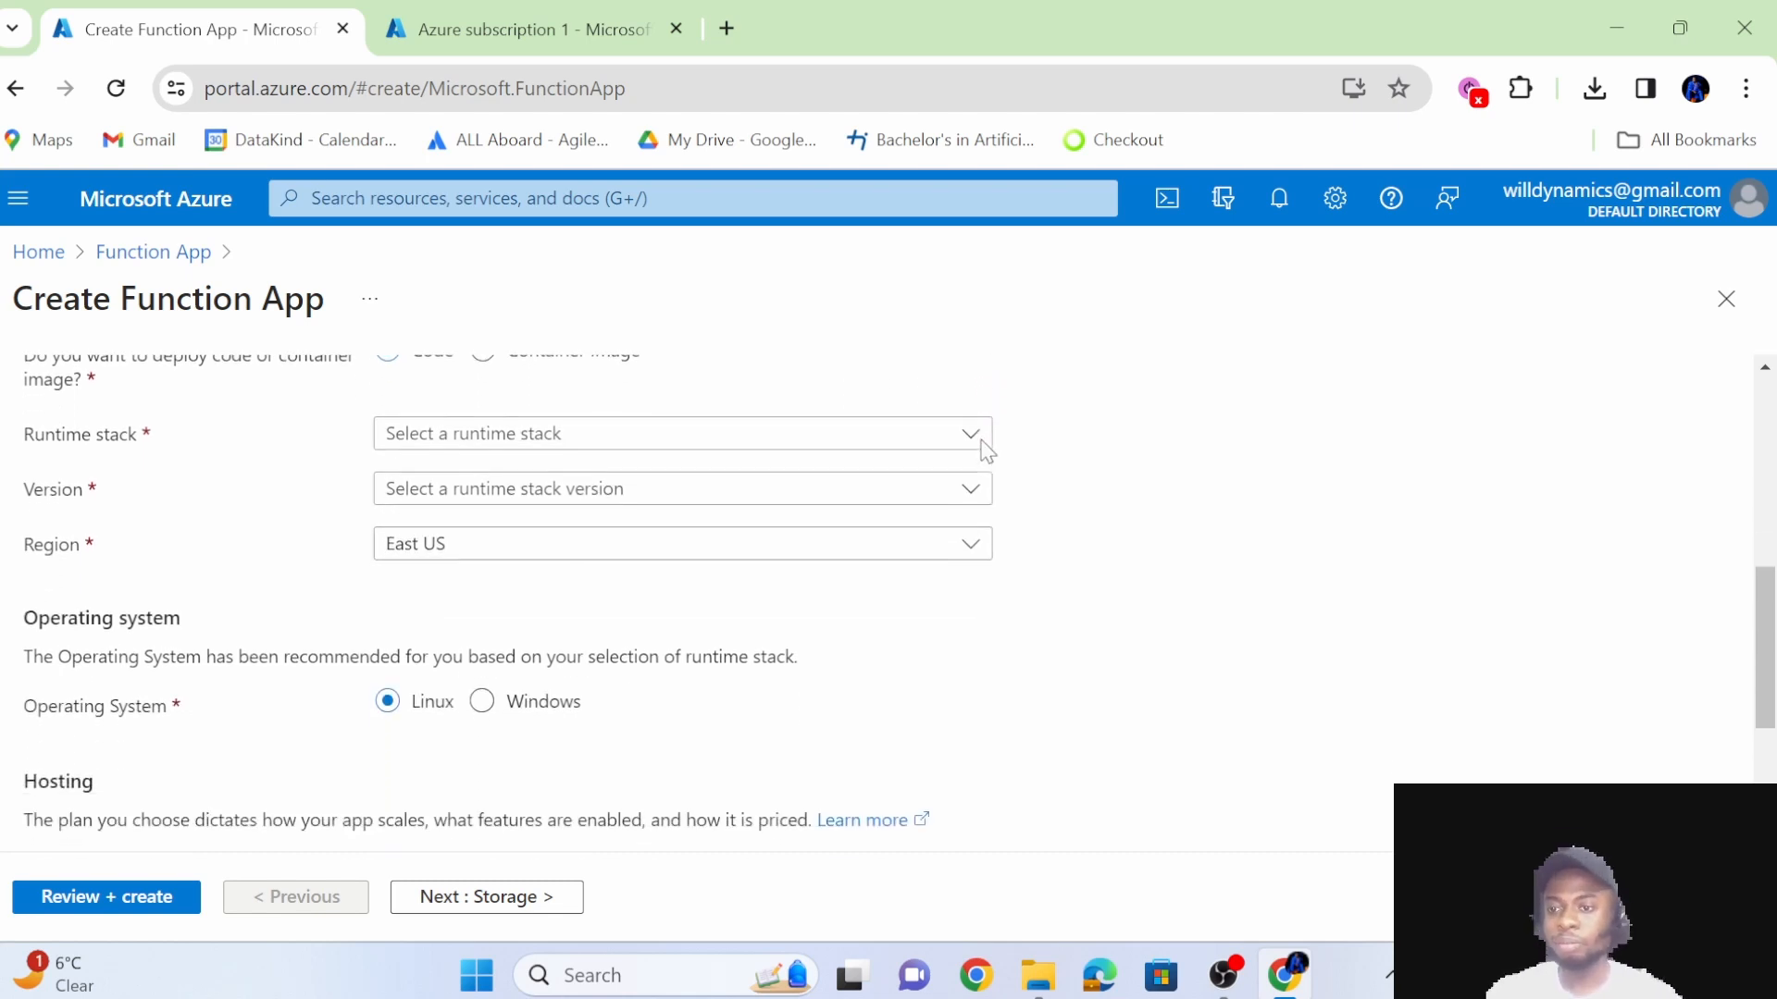
pyautogui.scroll(2, 781, 479)
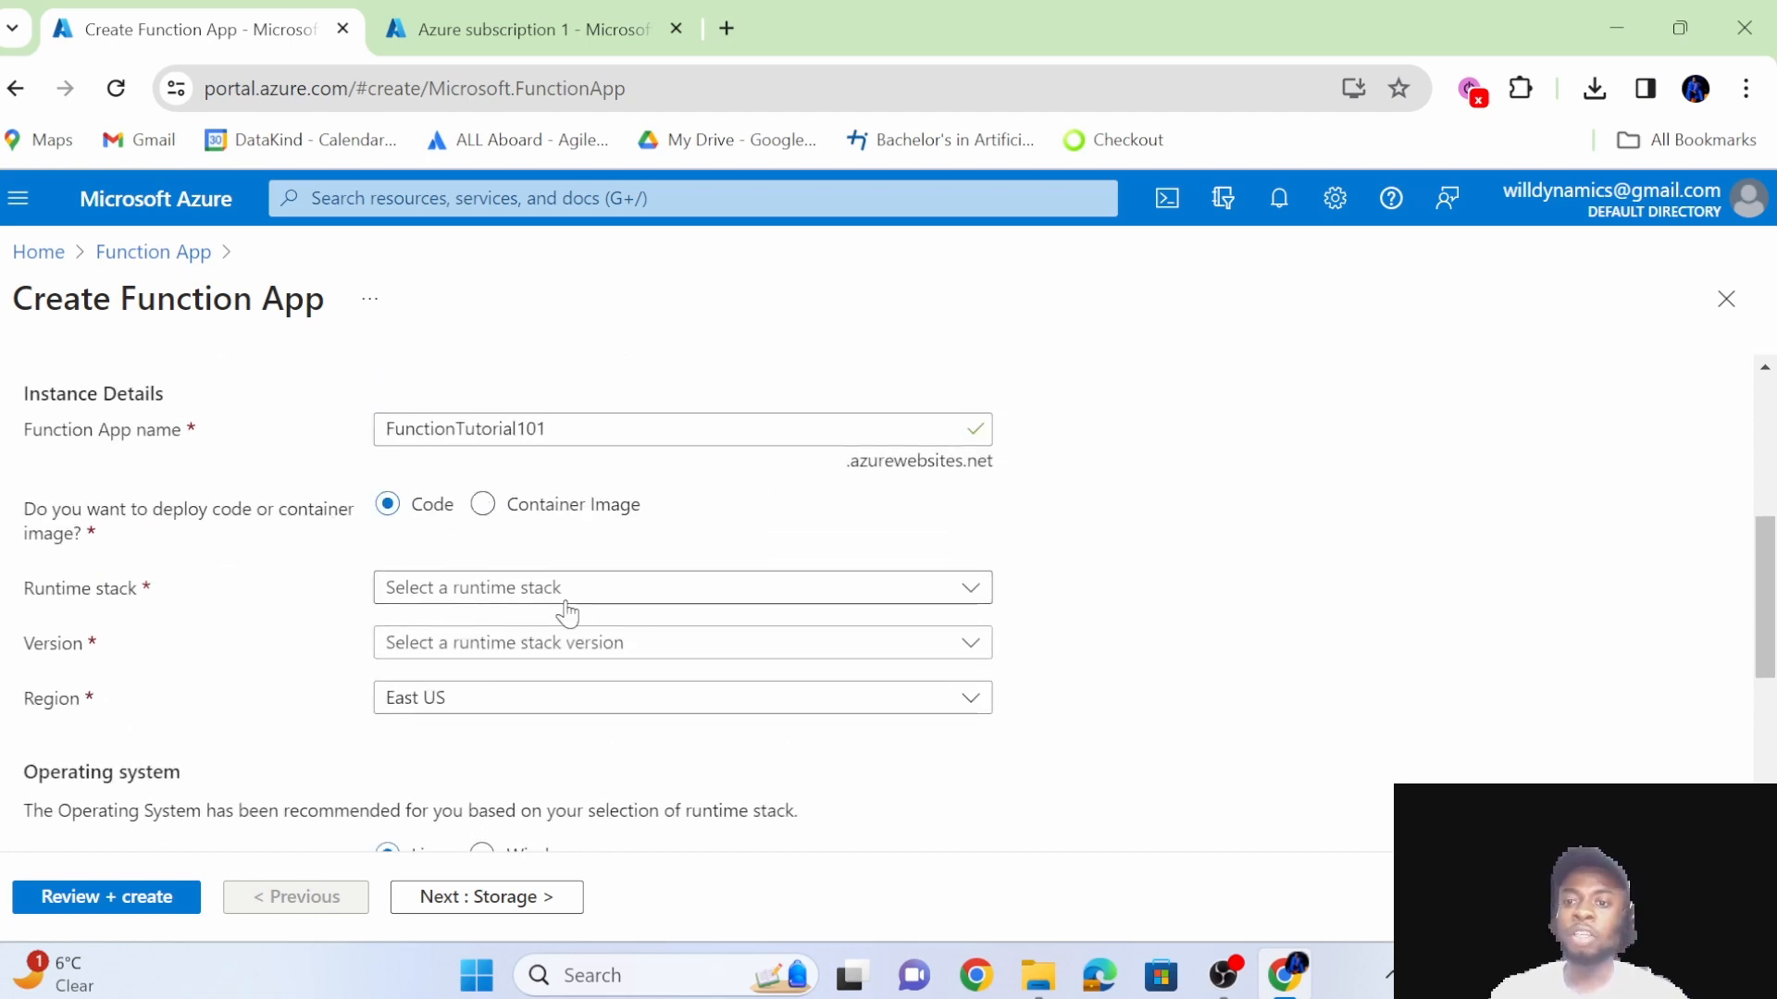
pyautogui.scroll(-1, 567, 609)
pyautogui.click(673, 500)
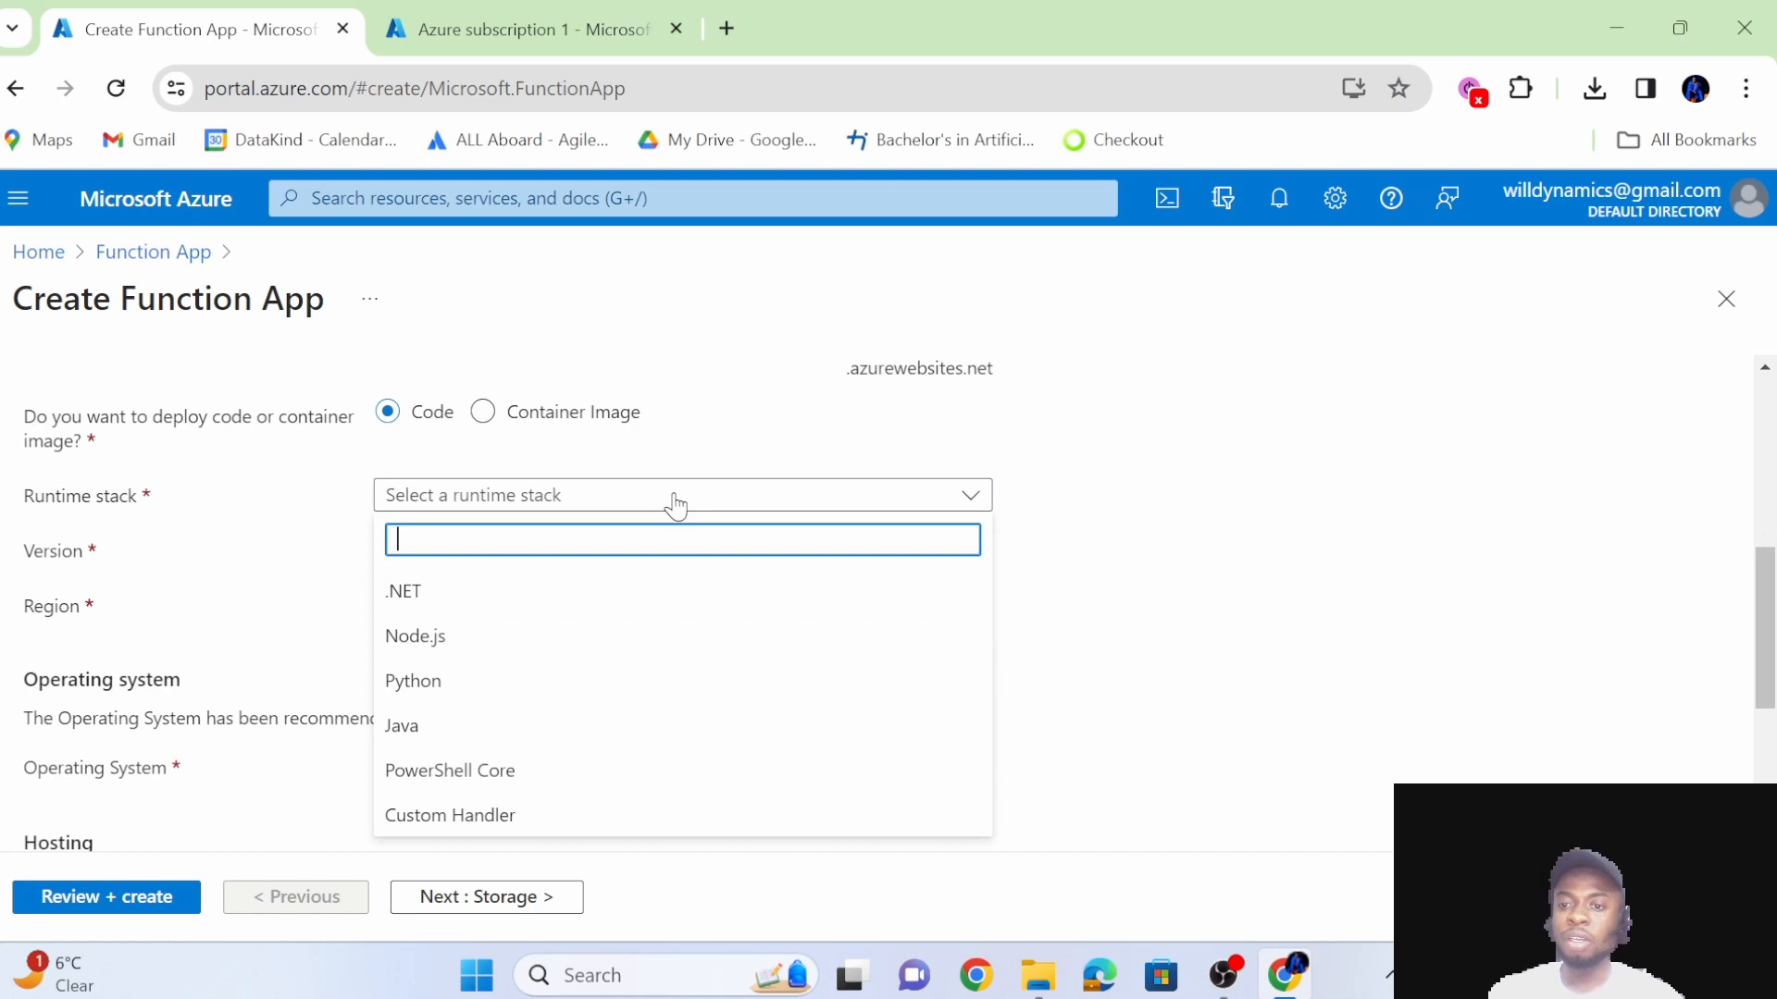
pyautogui.click(554, 684)
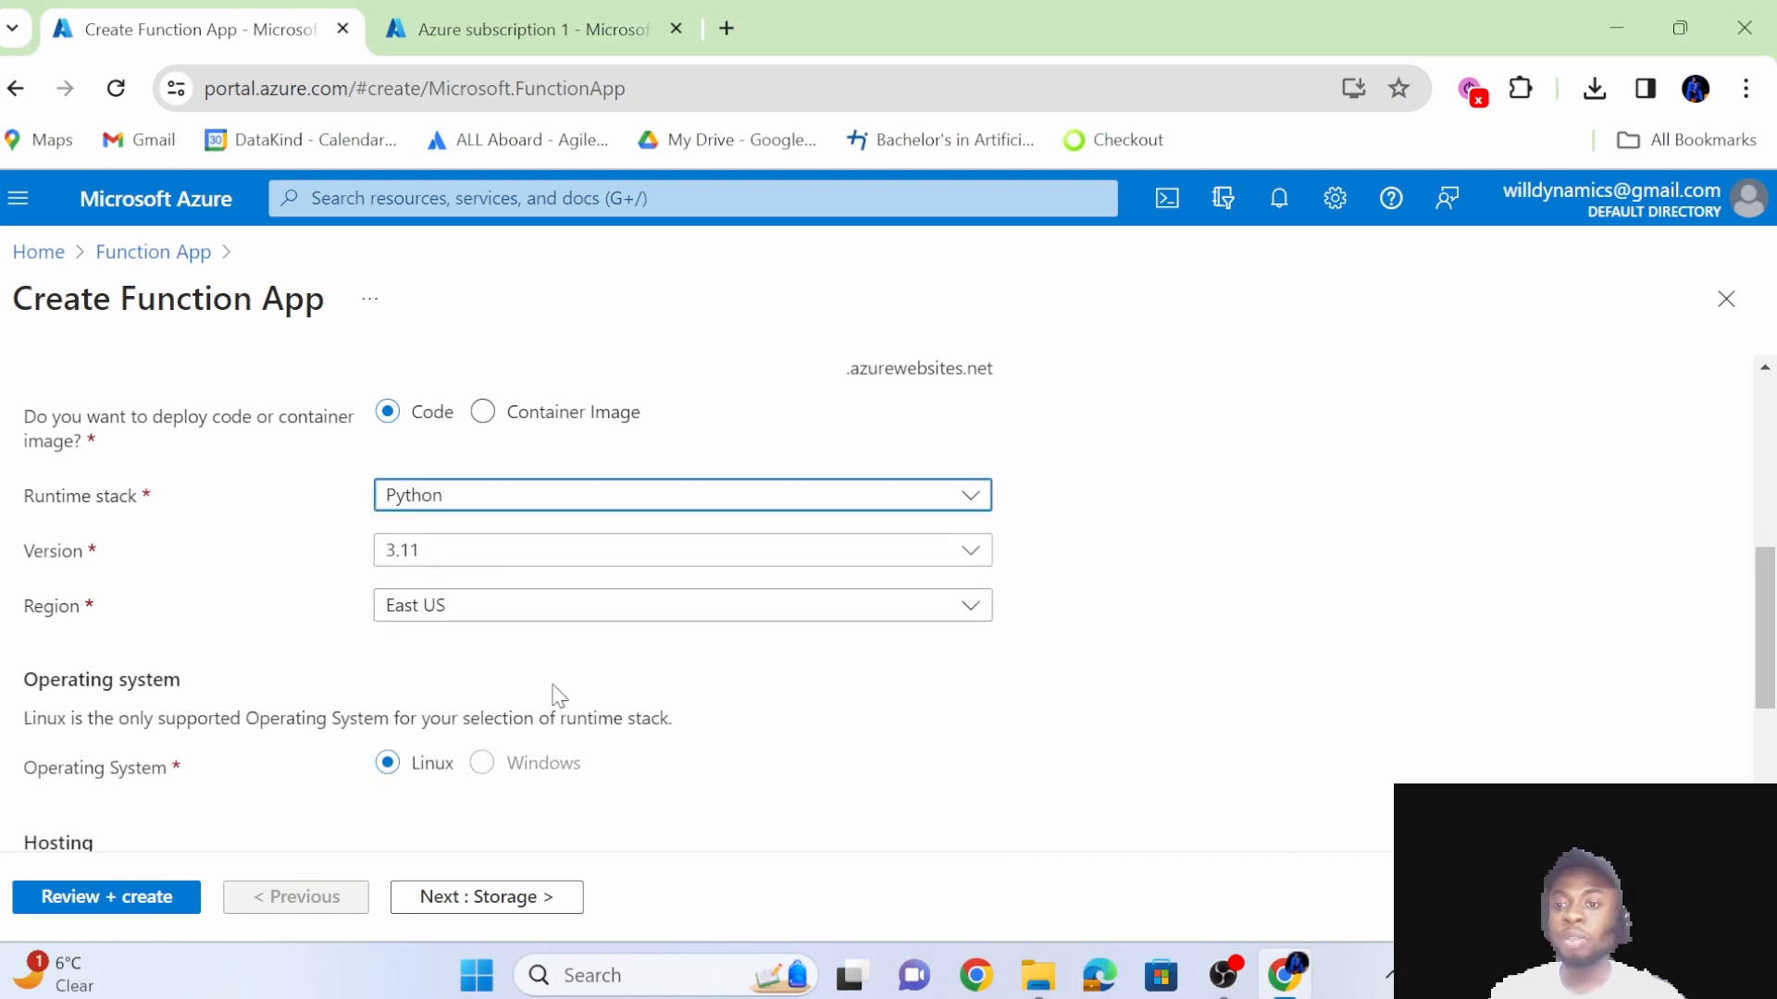
# Check which Python versions are offered for the runtime stack, keeping 3.11 selected.
pyautogui.click(541, 554)
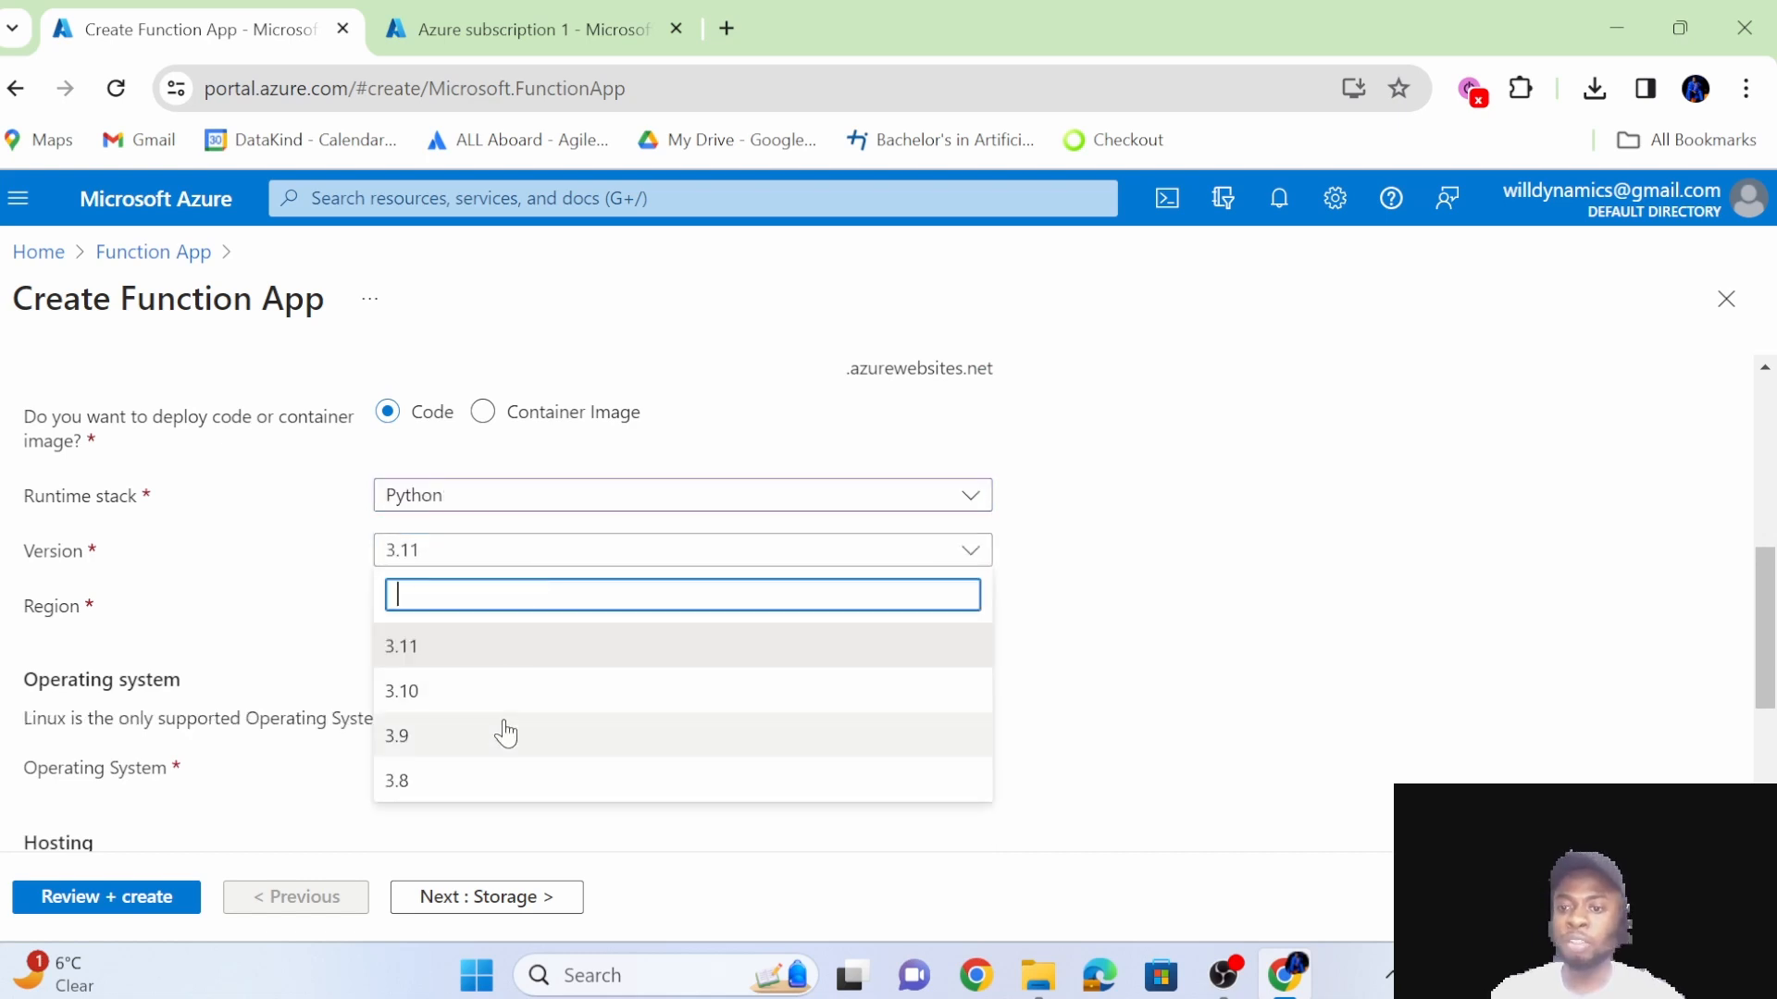
pyautogui.click(1064, 576)
pyautogui.scroll(-2, 898, 692)
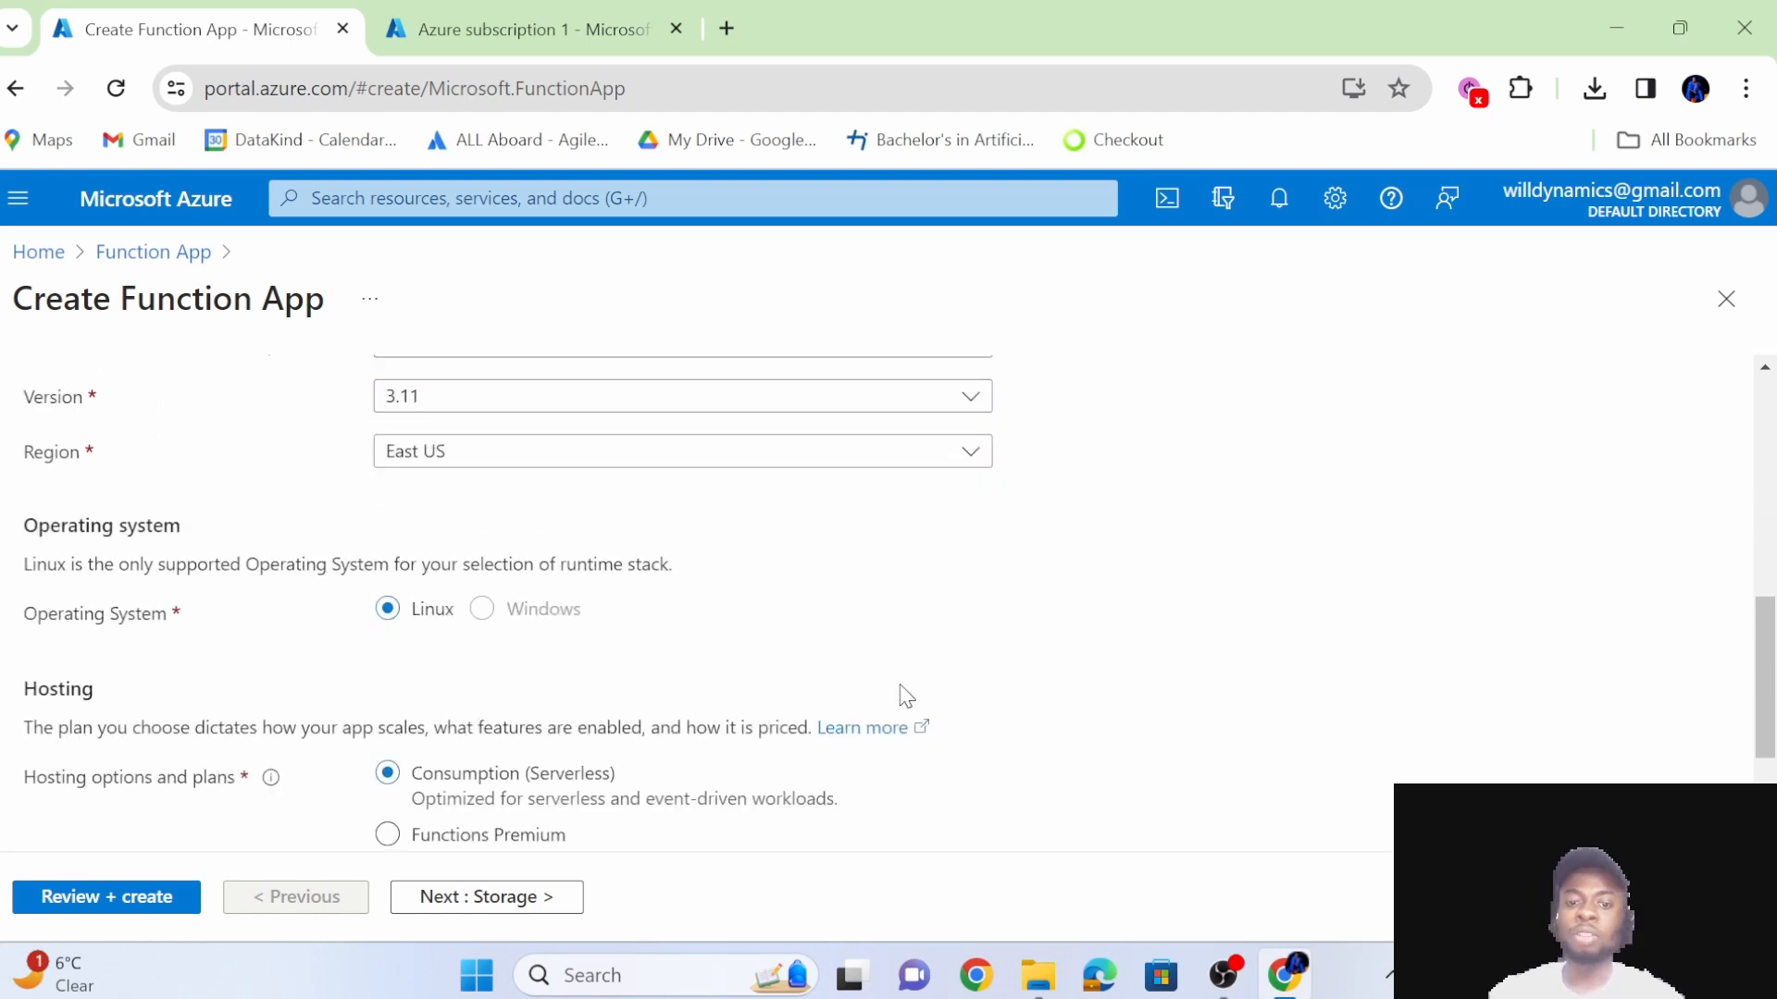
pyautogui.scroll(1, 902, 689)
pyautogui.click(698, 470)
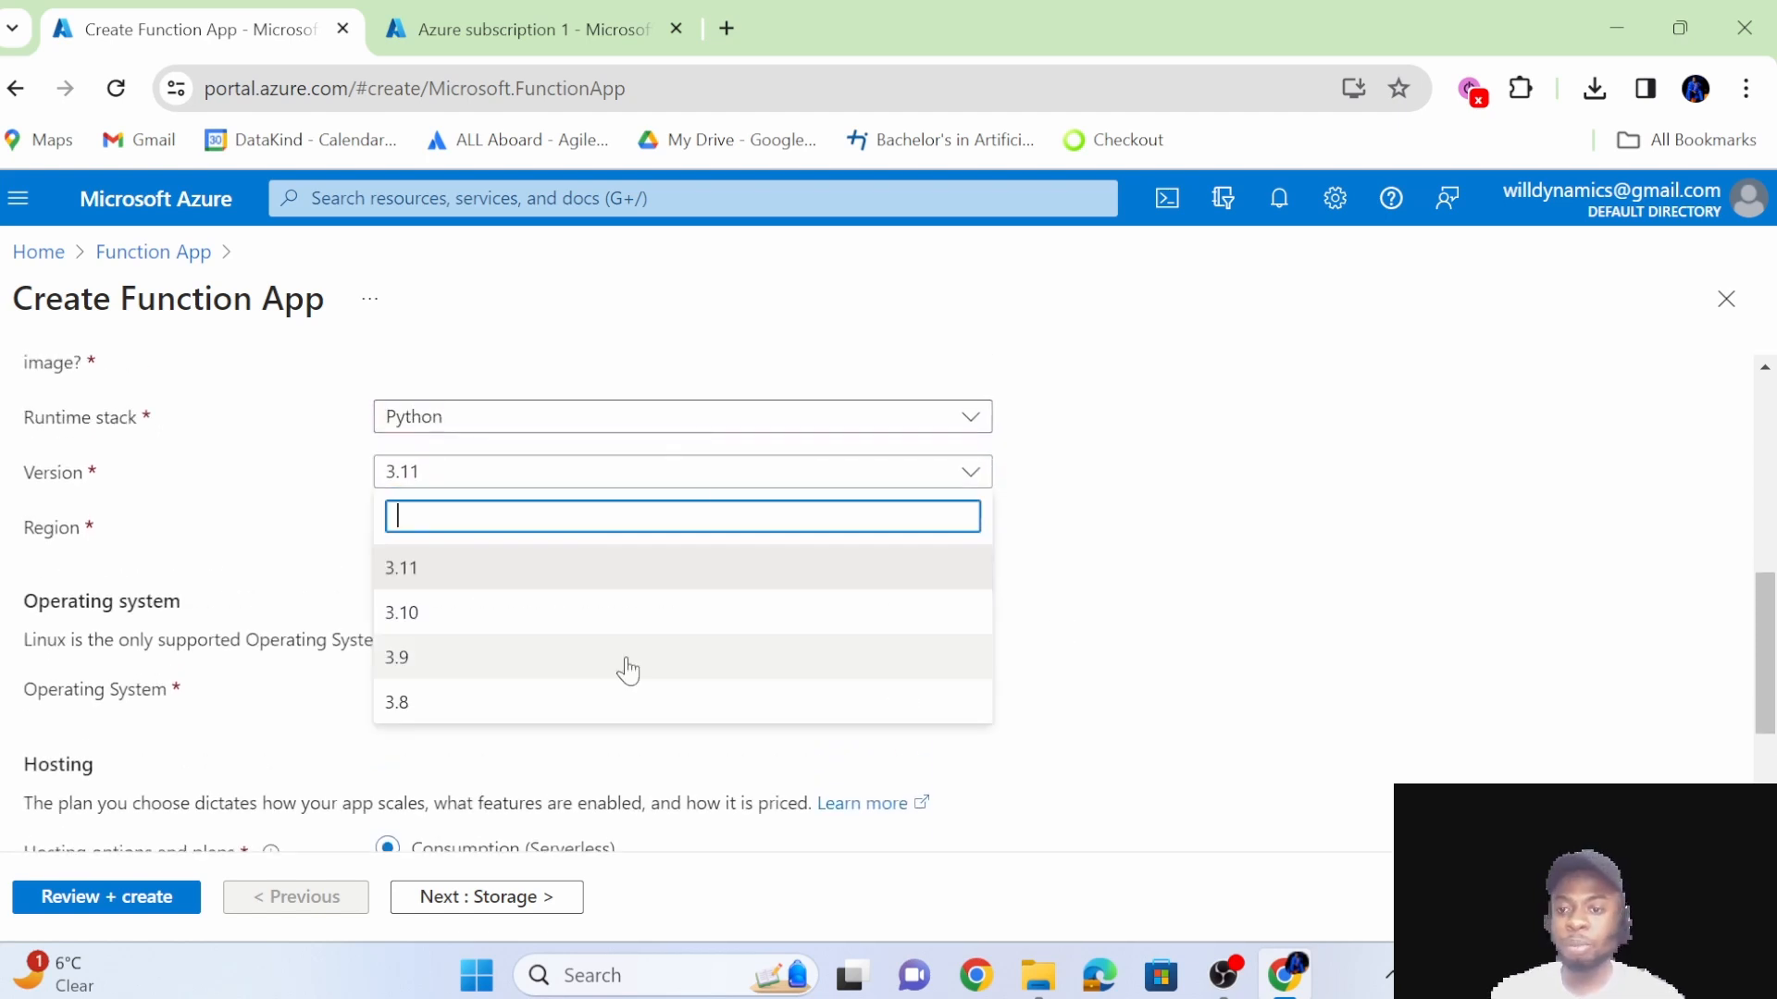
pyautogui.click(1251, 600)
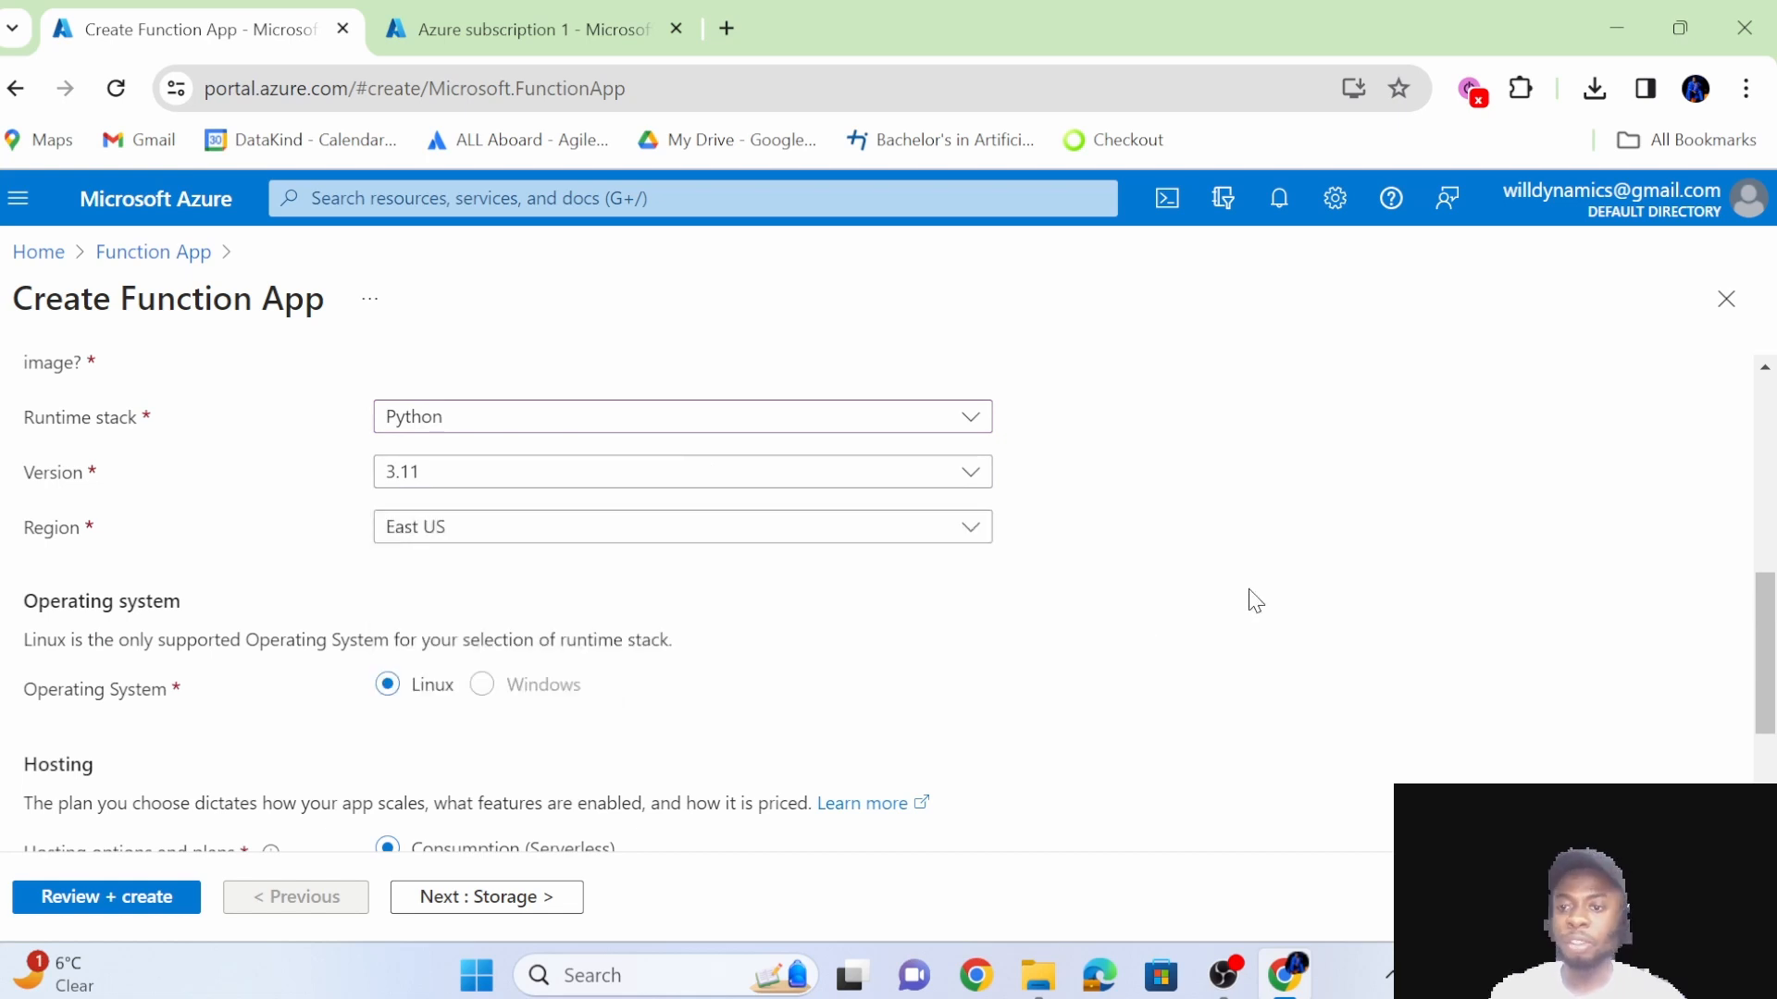
# Check which deployment regions are offered, keeping East US selected.
pyautogui.scroll(-2, 852, 464)
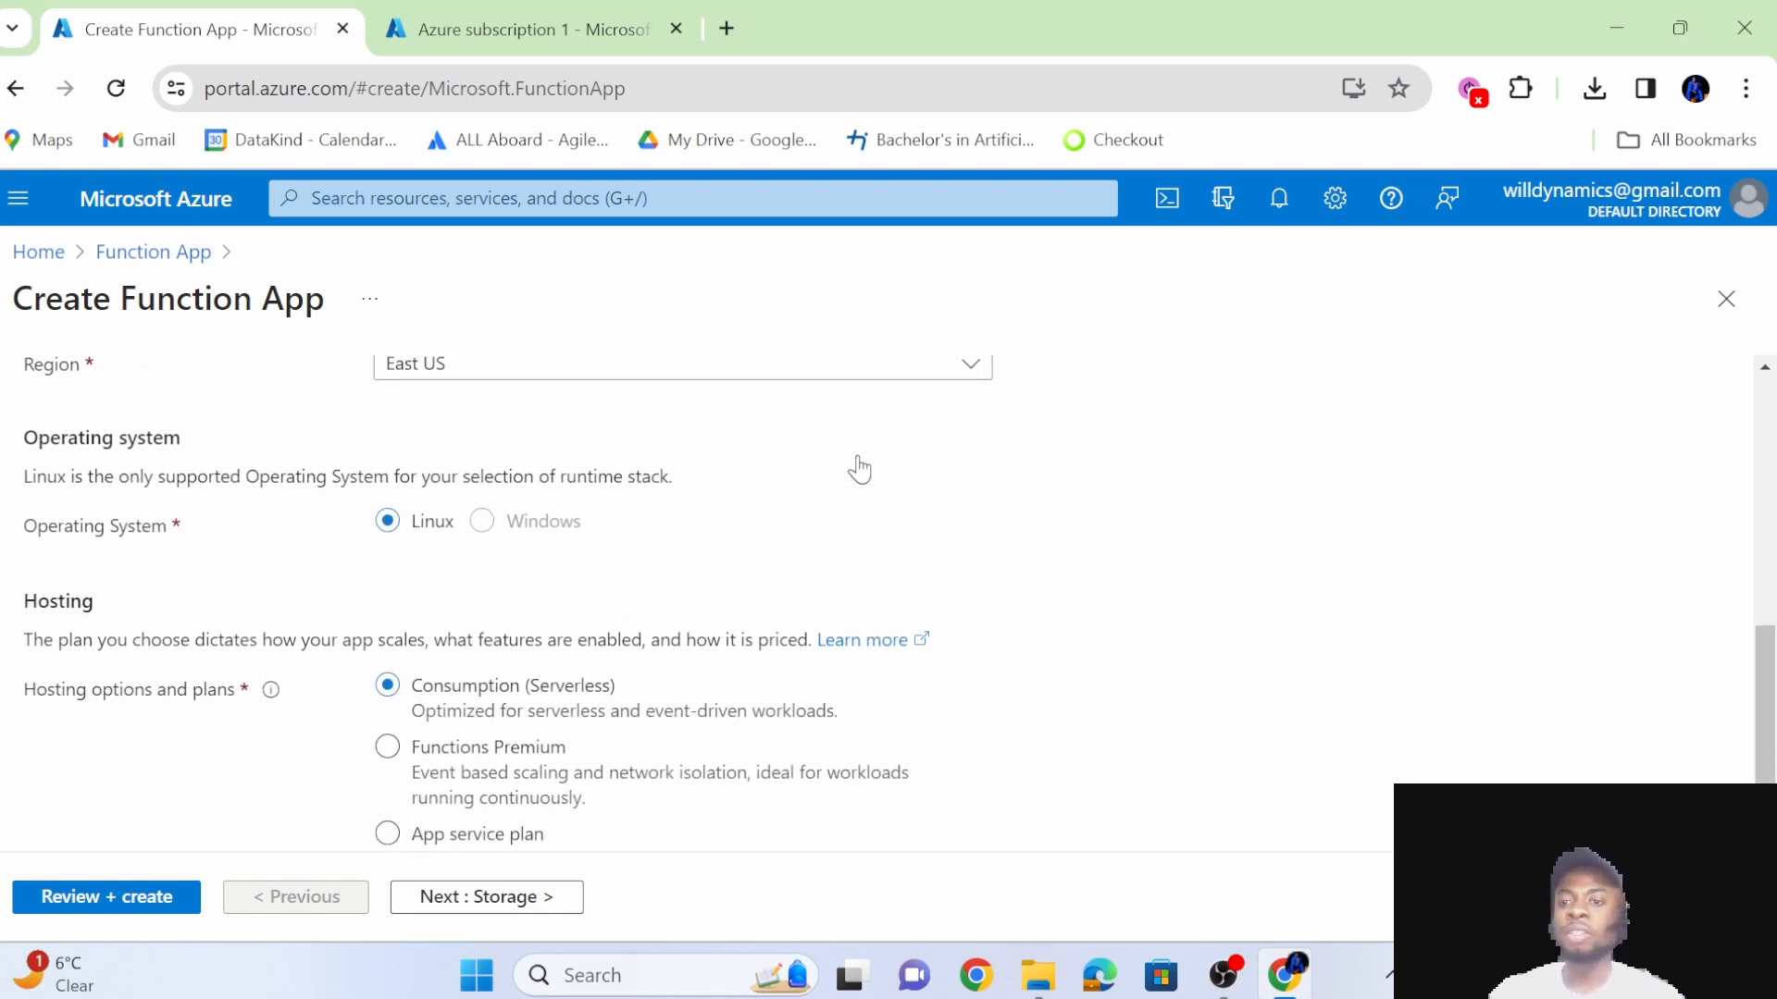
pyautogui.scroll(2, 826, 491)
pyautogui.click(740, 521)
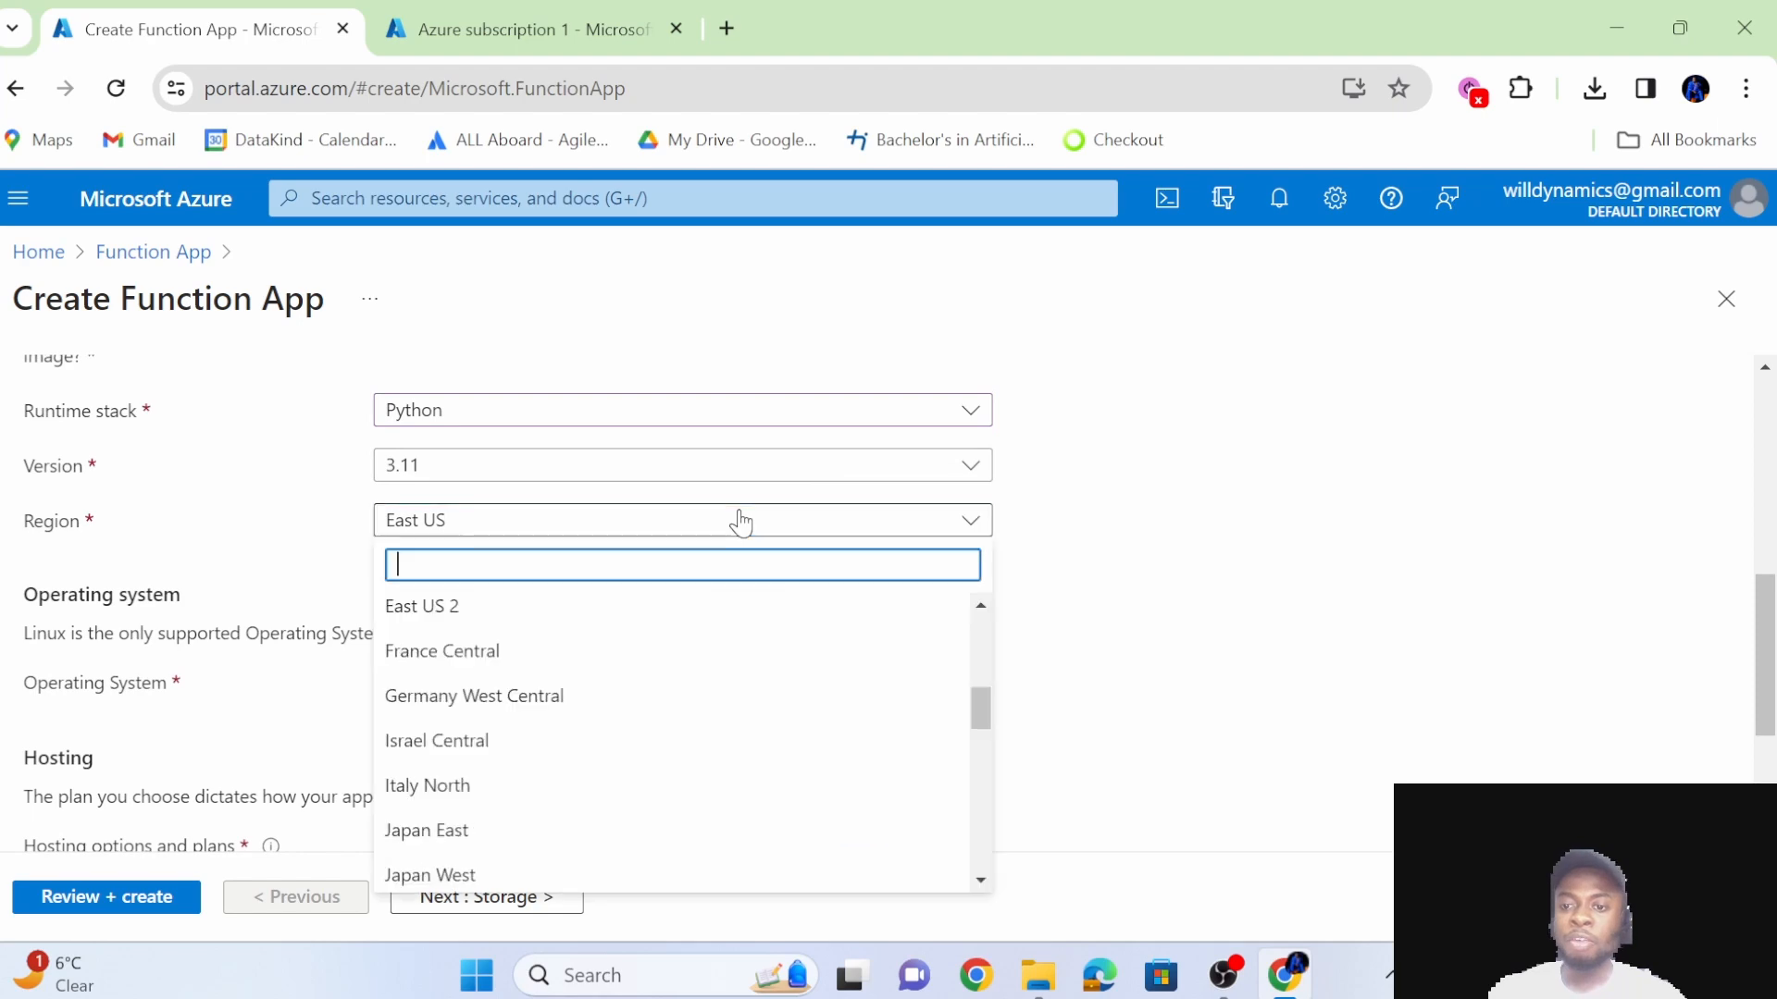
pyautogui.click(1115, 592)
# Review the instance details, operating system and hosting plan options of the function app.
pyautogui.scroll(5, 1115, 593)
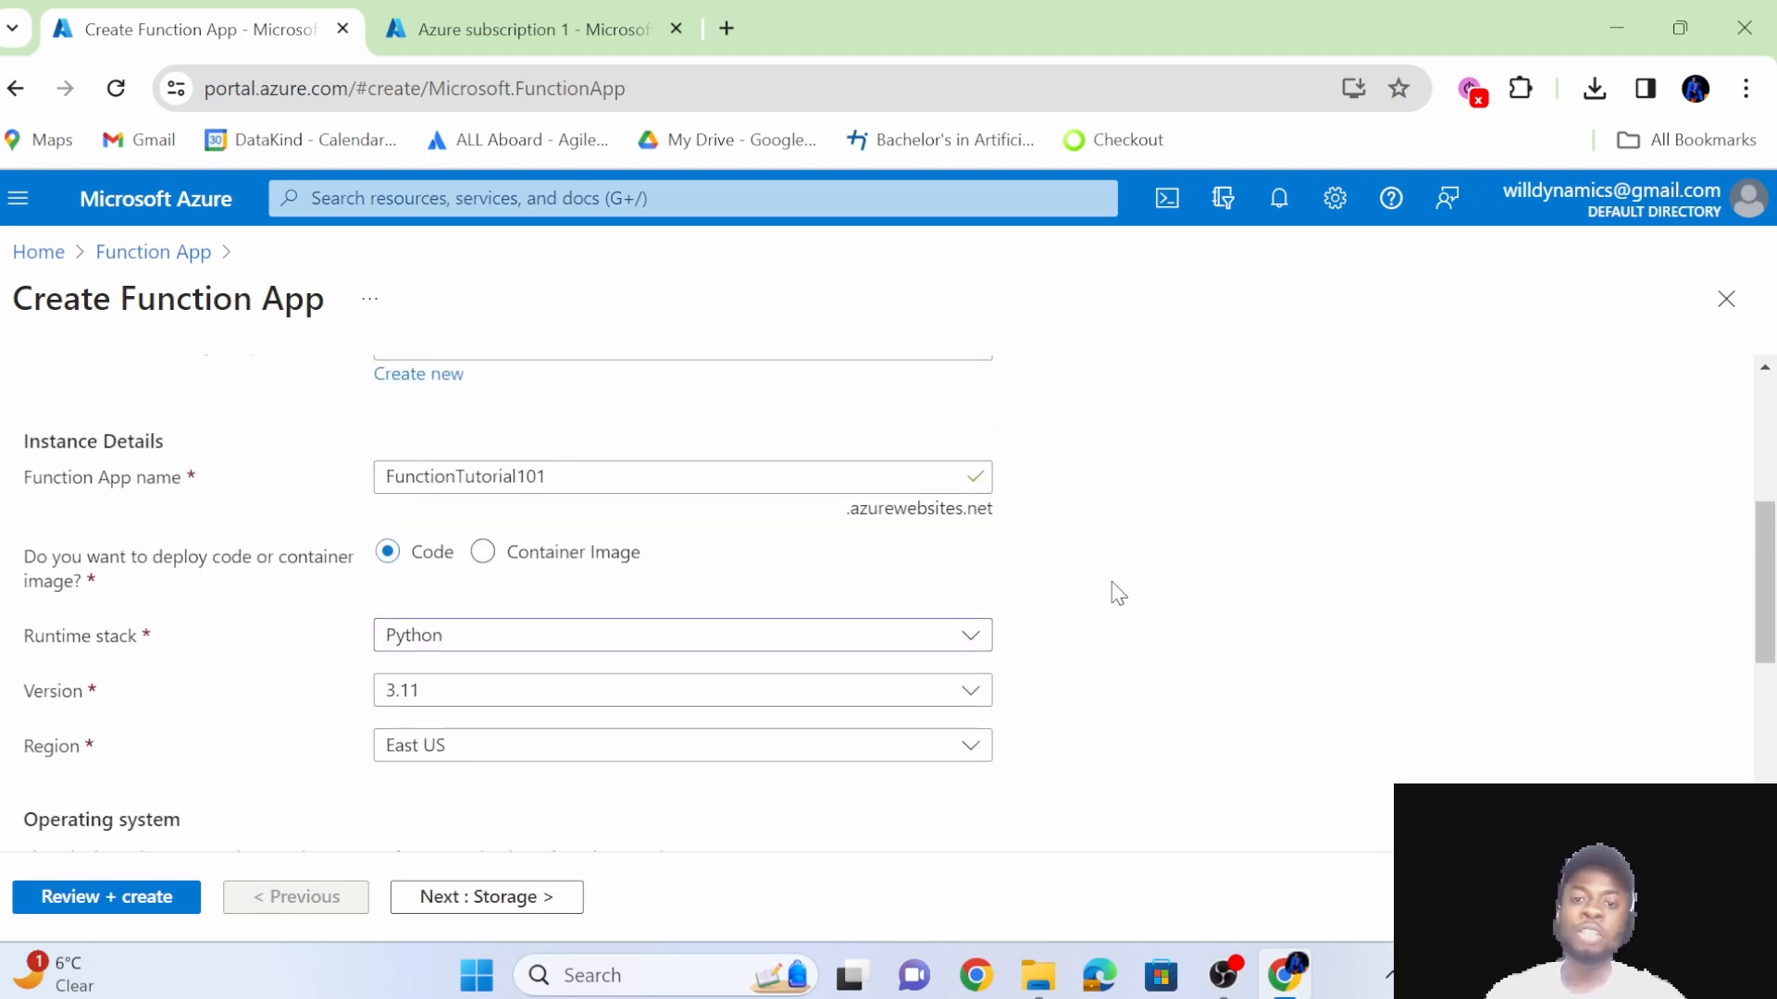
pyautogui.scroll(2, 1118, 593)
pyautogui.scroll(-4, 1118, 593)
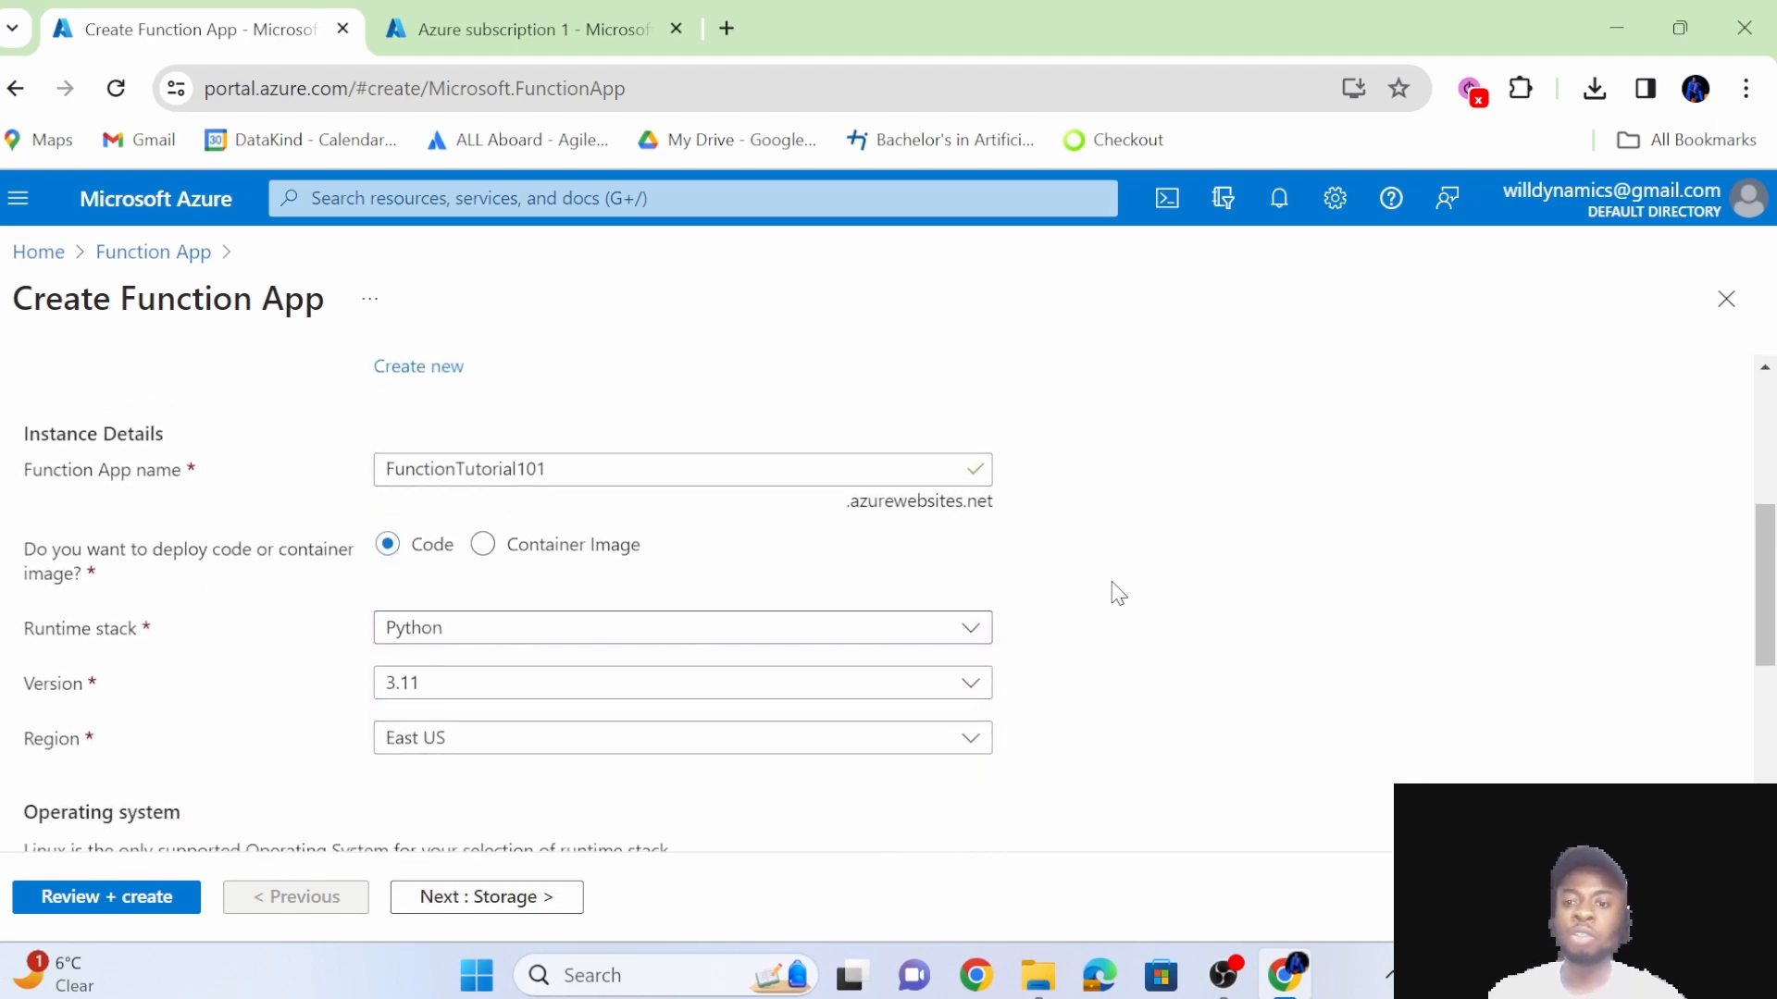
pyautogui.scroll(3, 1118, 593)
pyautogui.scroll(1, 1117, 593)
pyautogui.scroll(-4, 1117, 593)
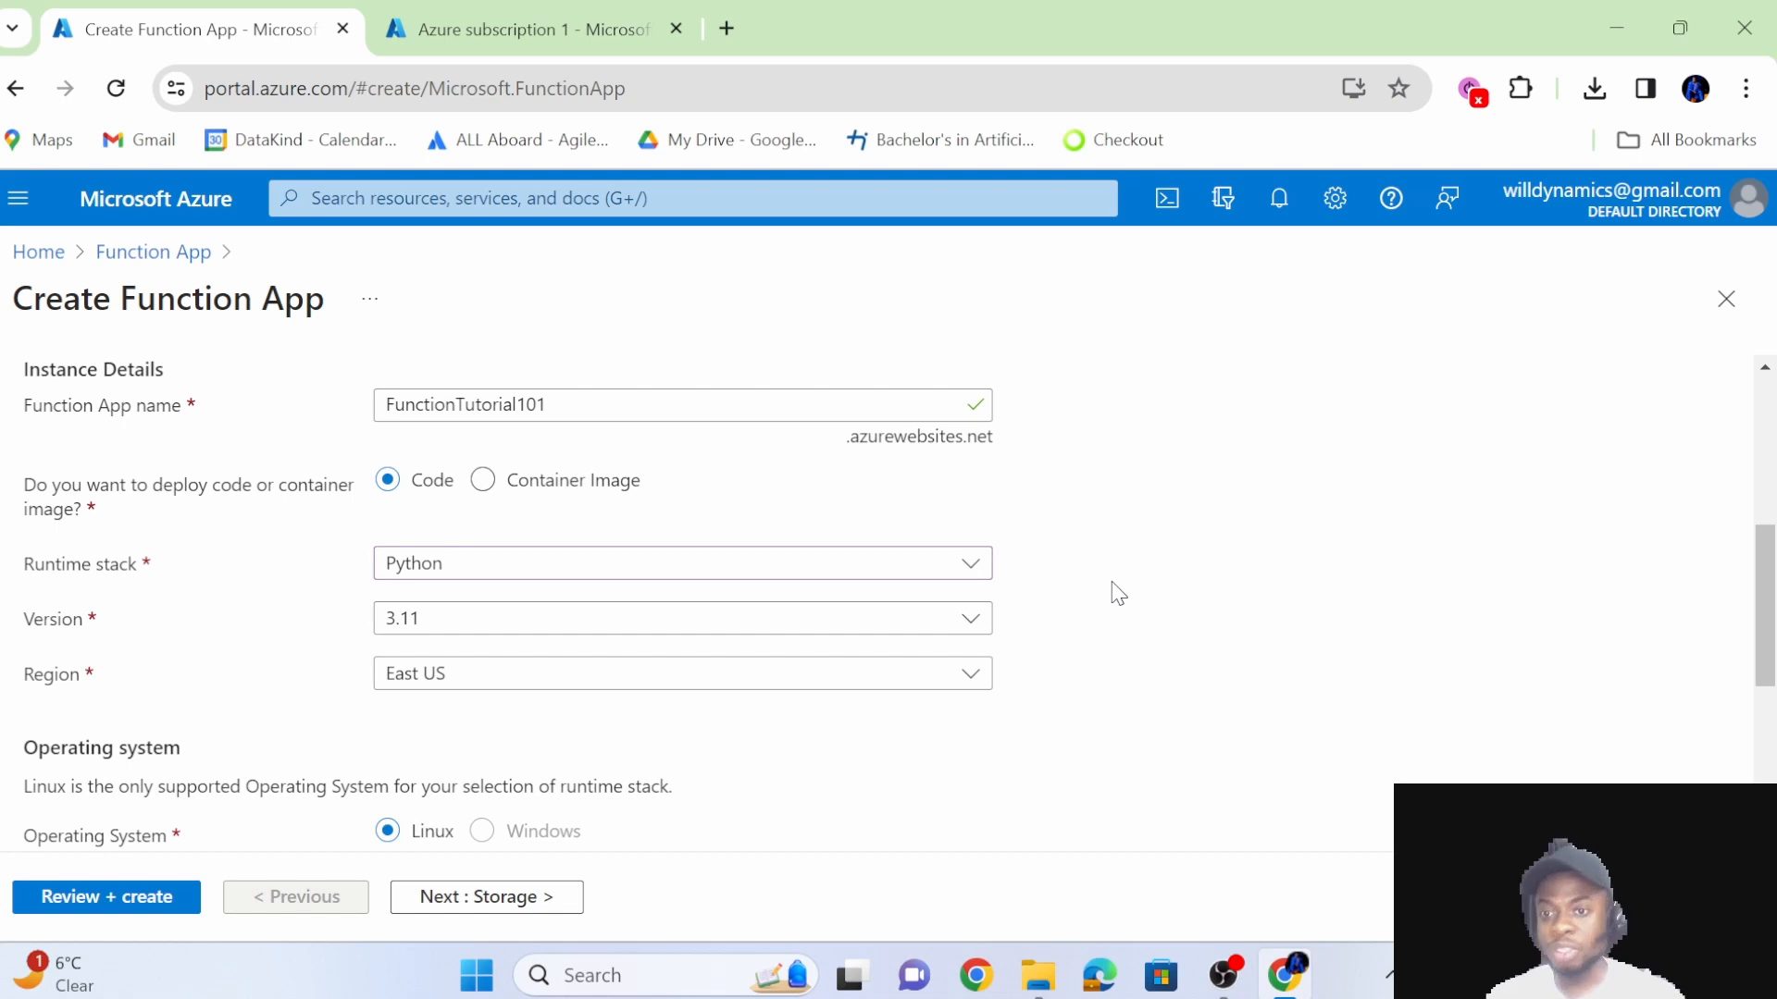
pyautogui.scroll(-1, 813, 768)
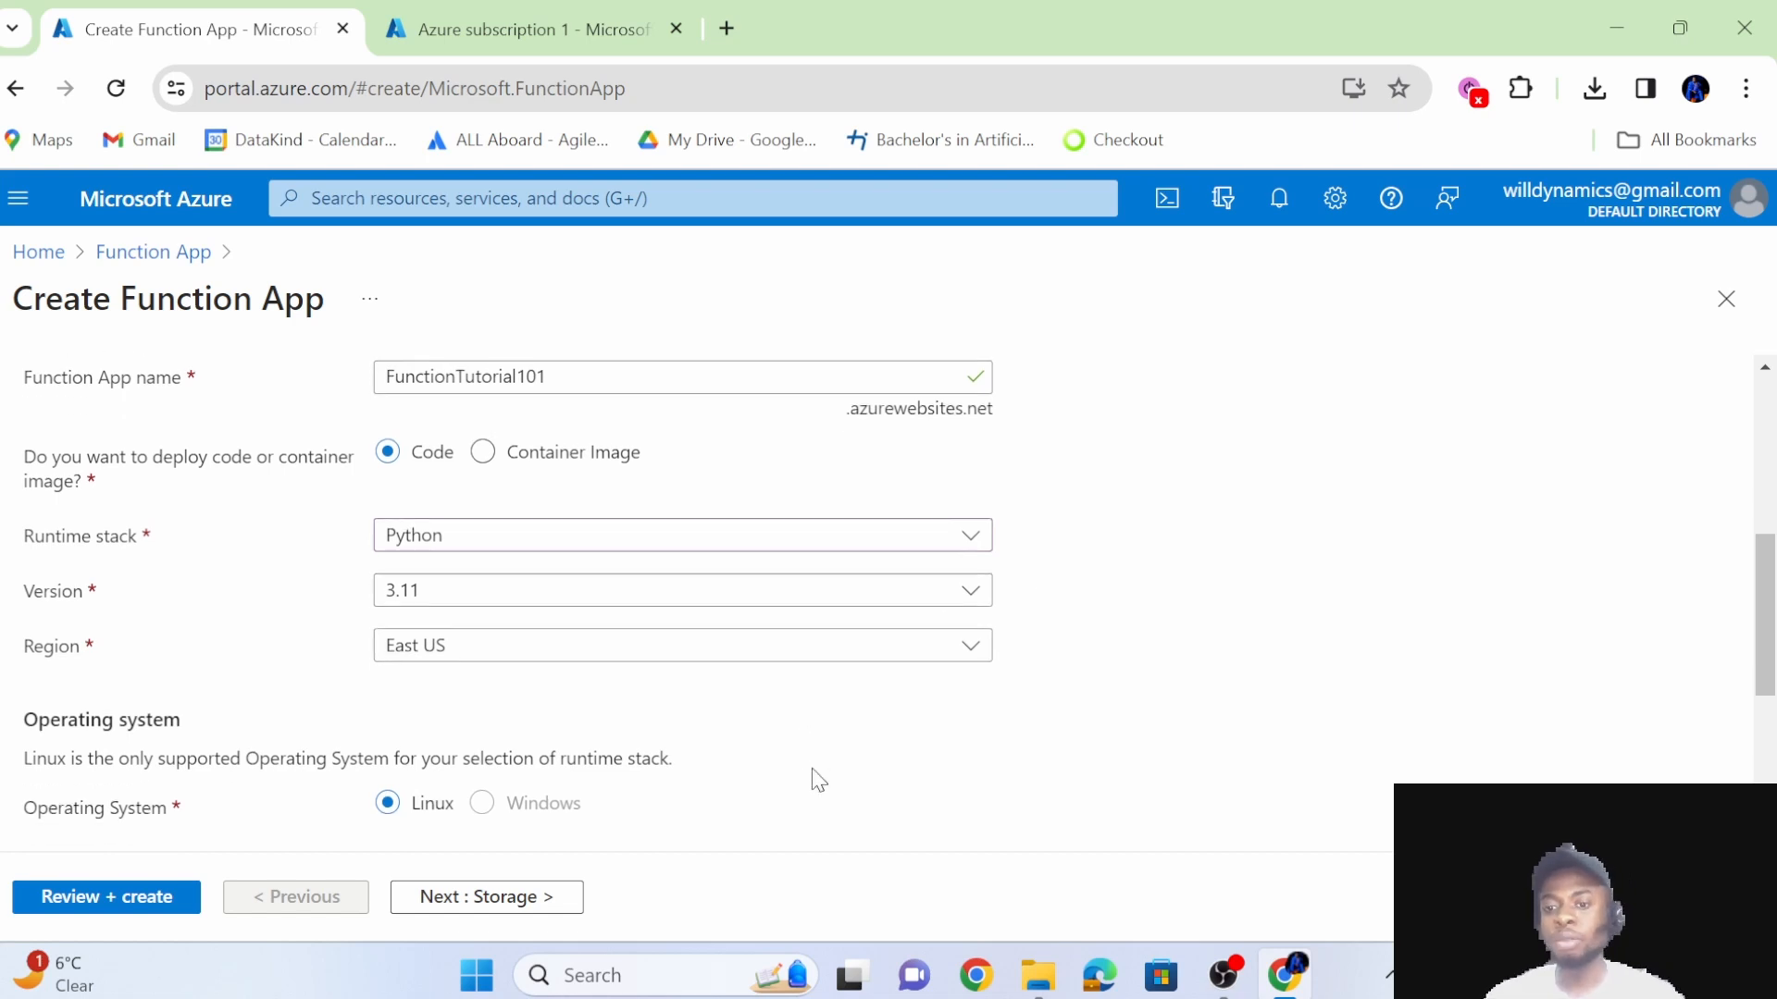
pyautogui.scroll(-4, 815, 780)
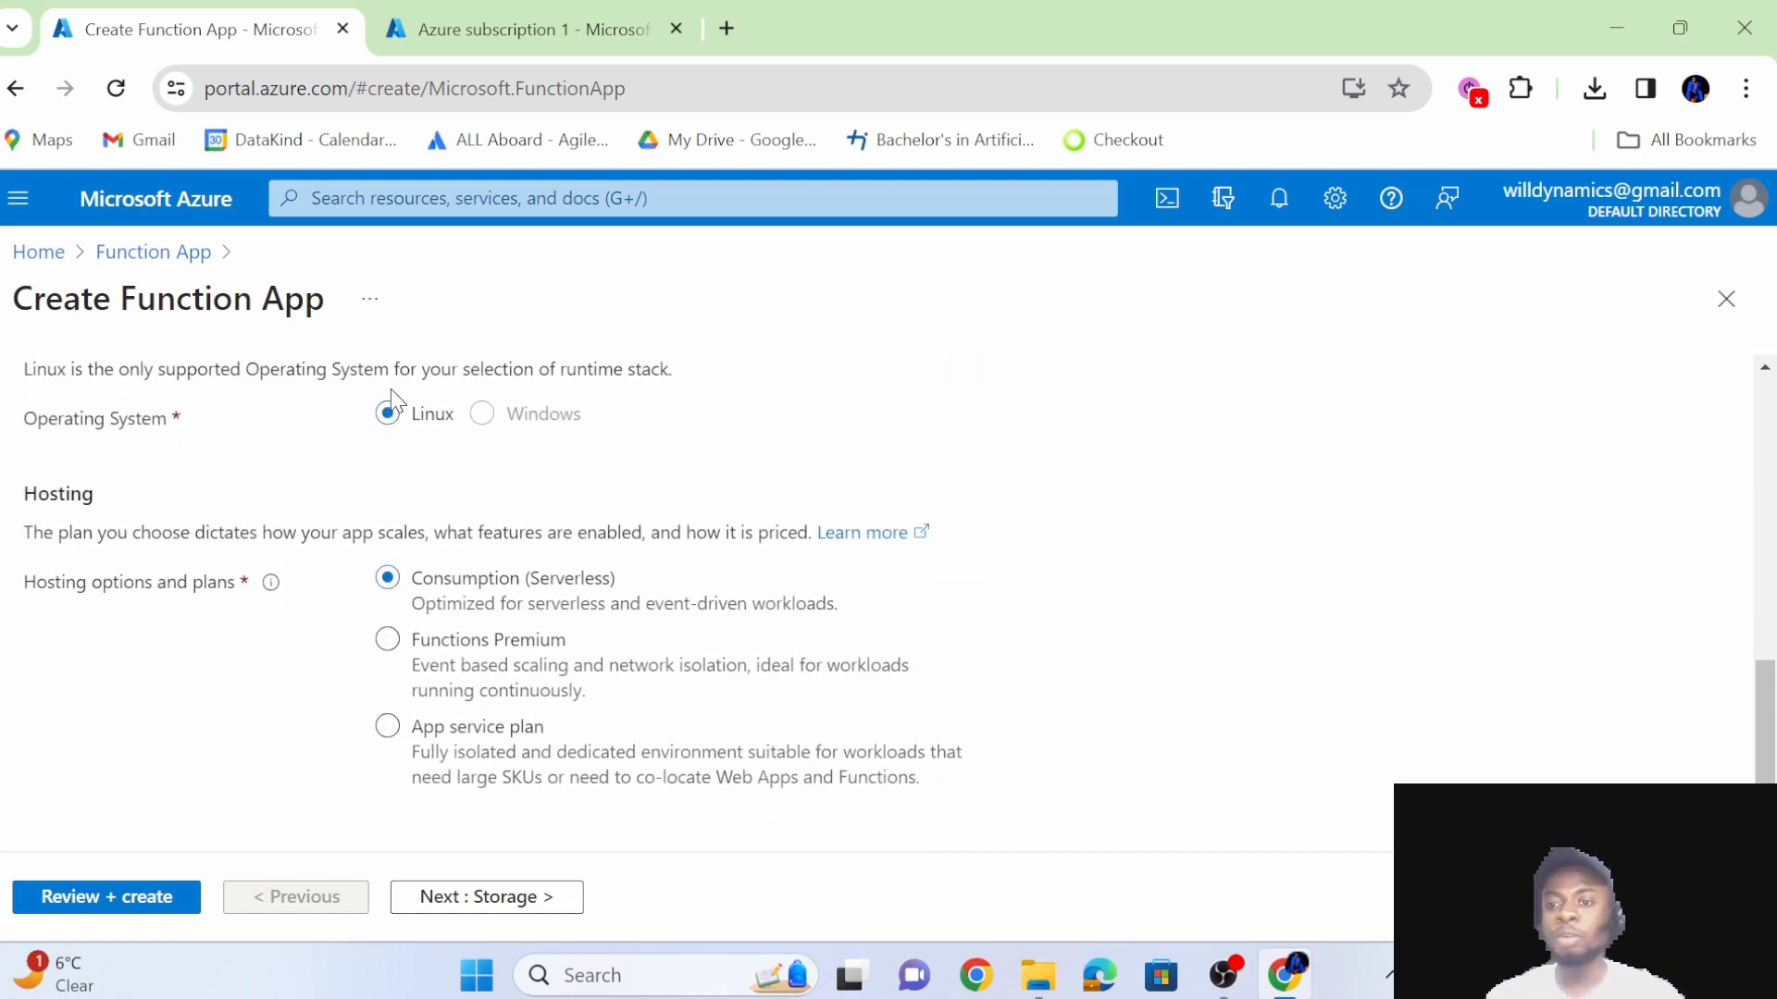
pyautogui.scroll(-1, 607, 614)
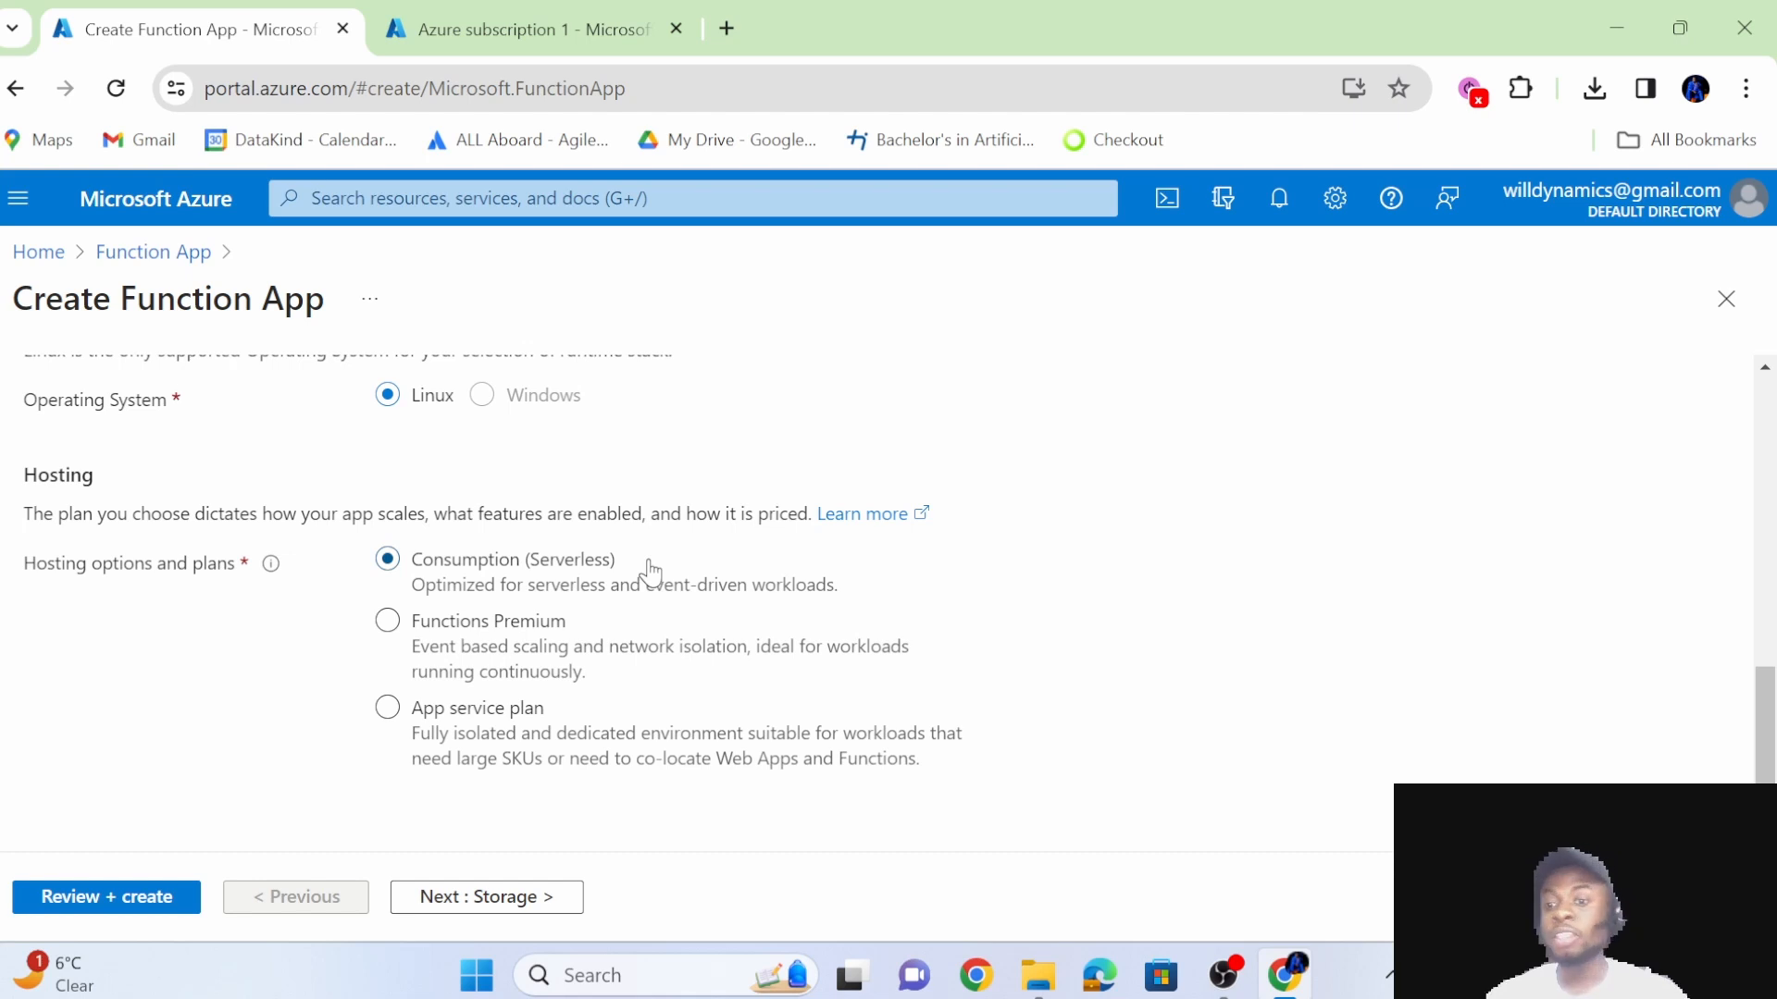
# Proceed to the storage settings and select the new azuretutorialsbdbd storage account.
pyautogui.click(500, 905)
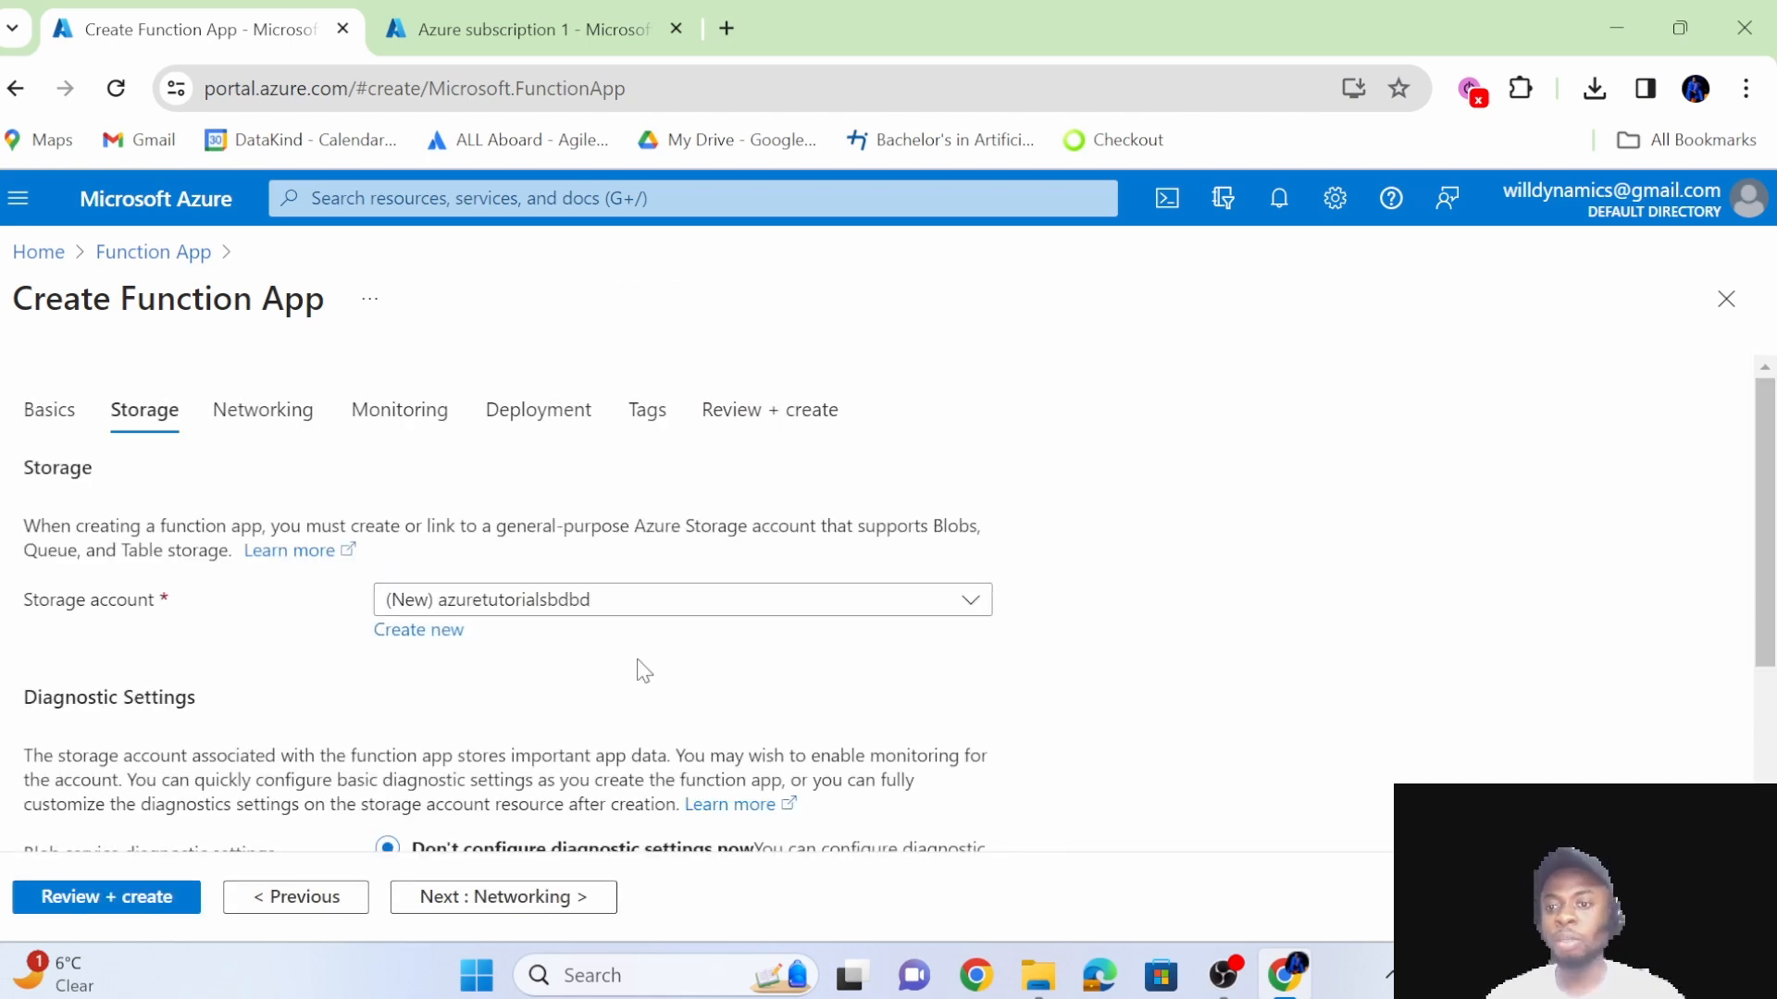
pyautogui.scroll(-2, 644, 671)
pyautogui.scroll(-2, 644, 671)
pyautogui.scroll(2, 638, 658)
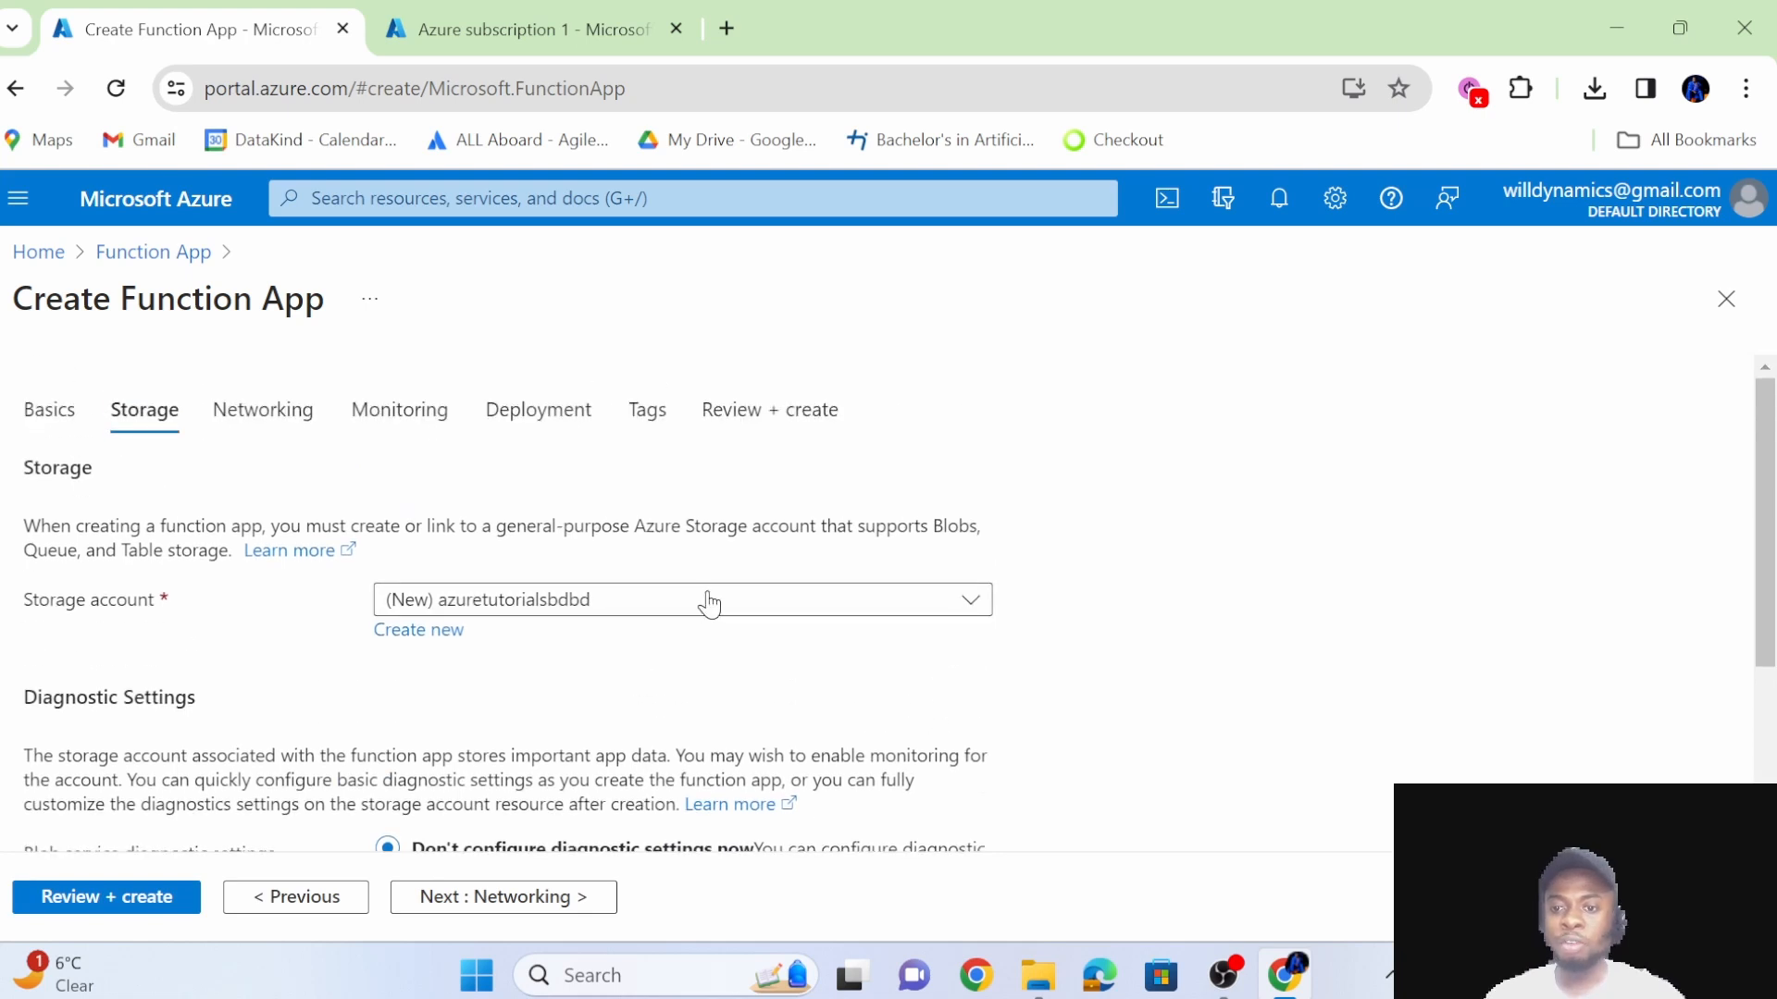
pyautogui.click(773, 614)
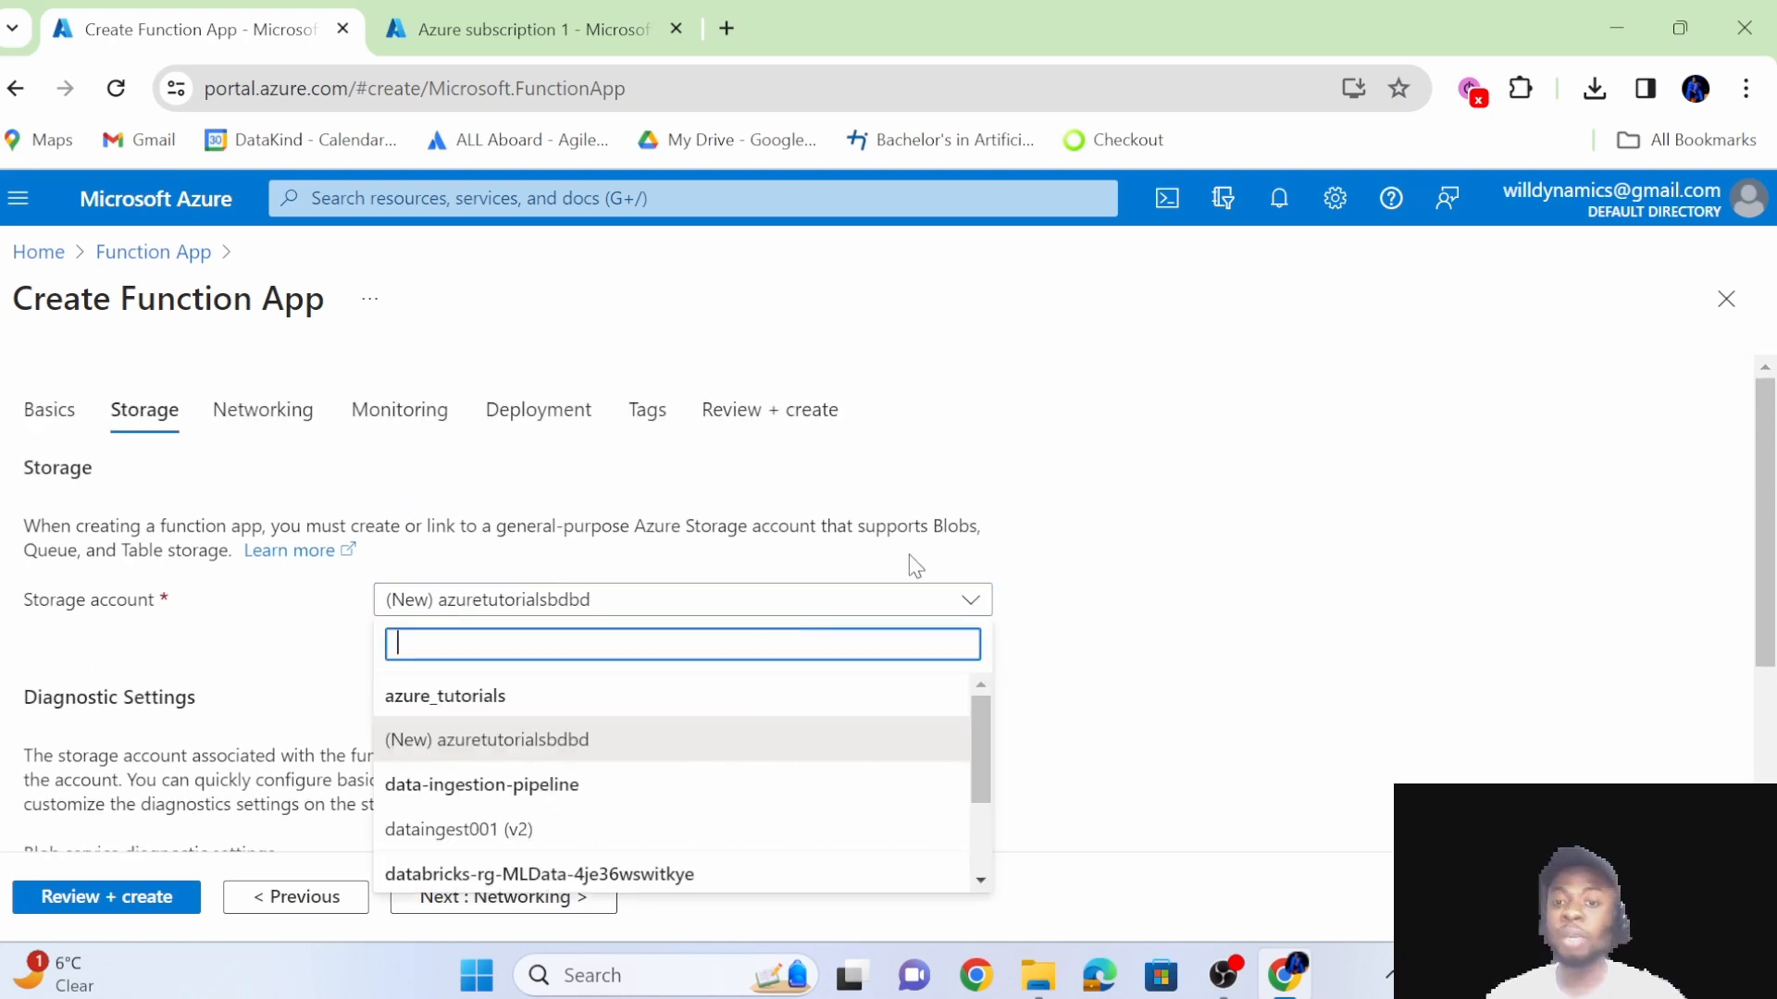
pyautogui.click(1074, 539)
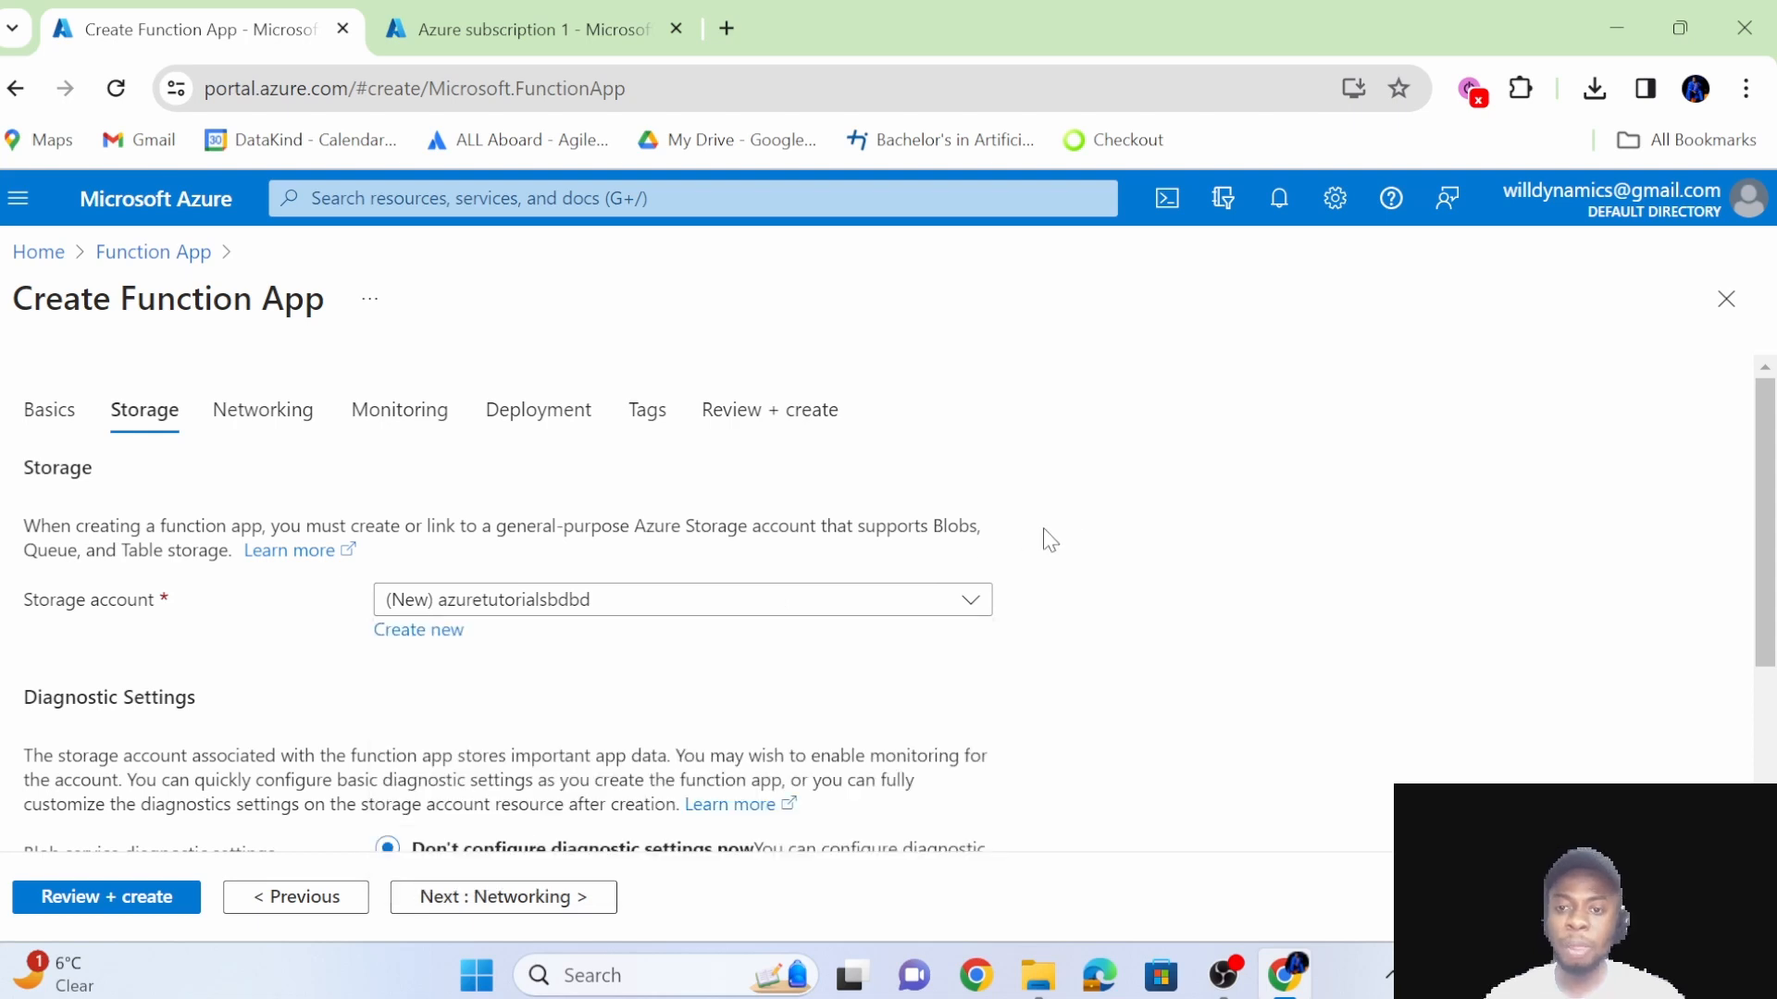
pyautogui.click(589, 607)
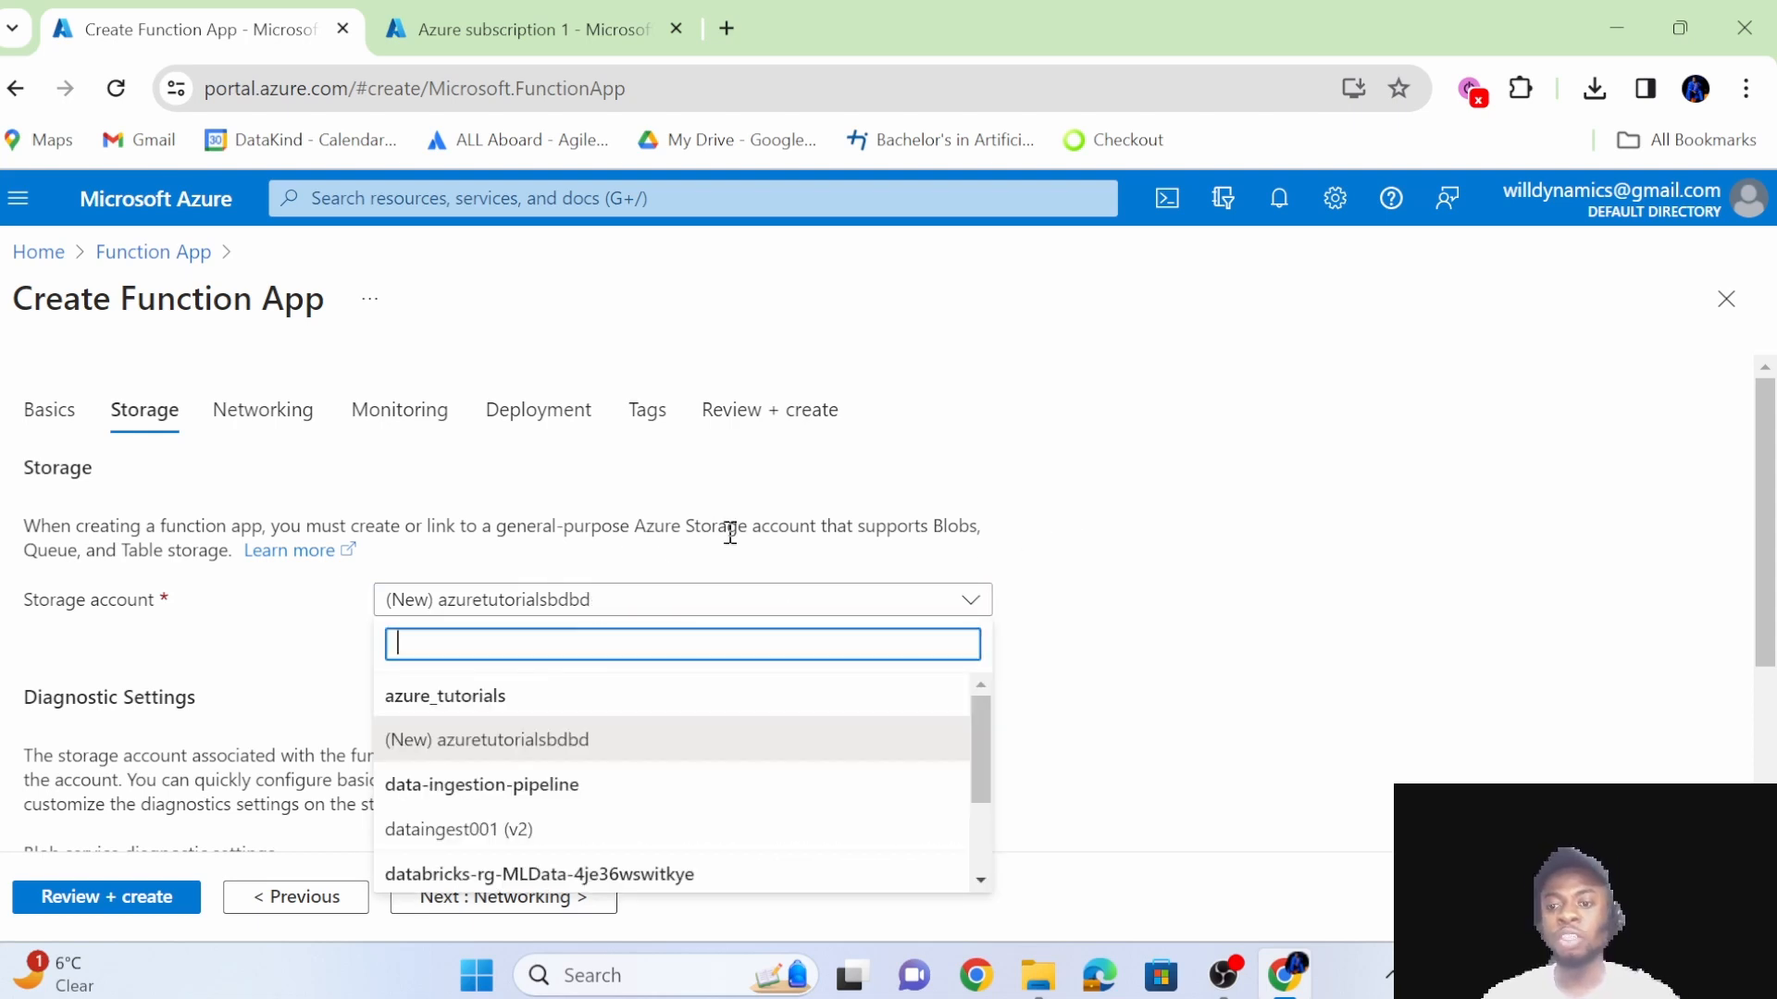
pyautogui.click(657, 752)
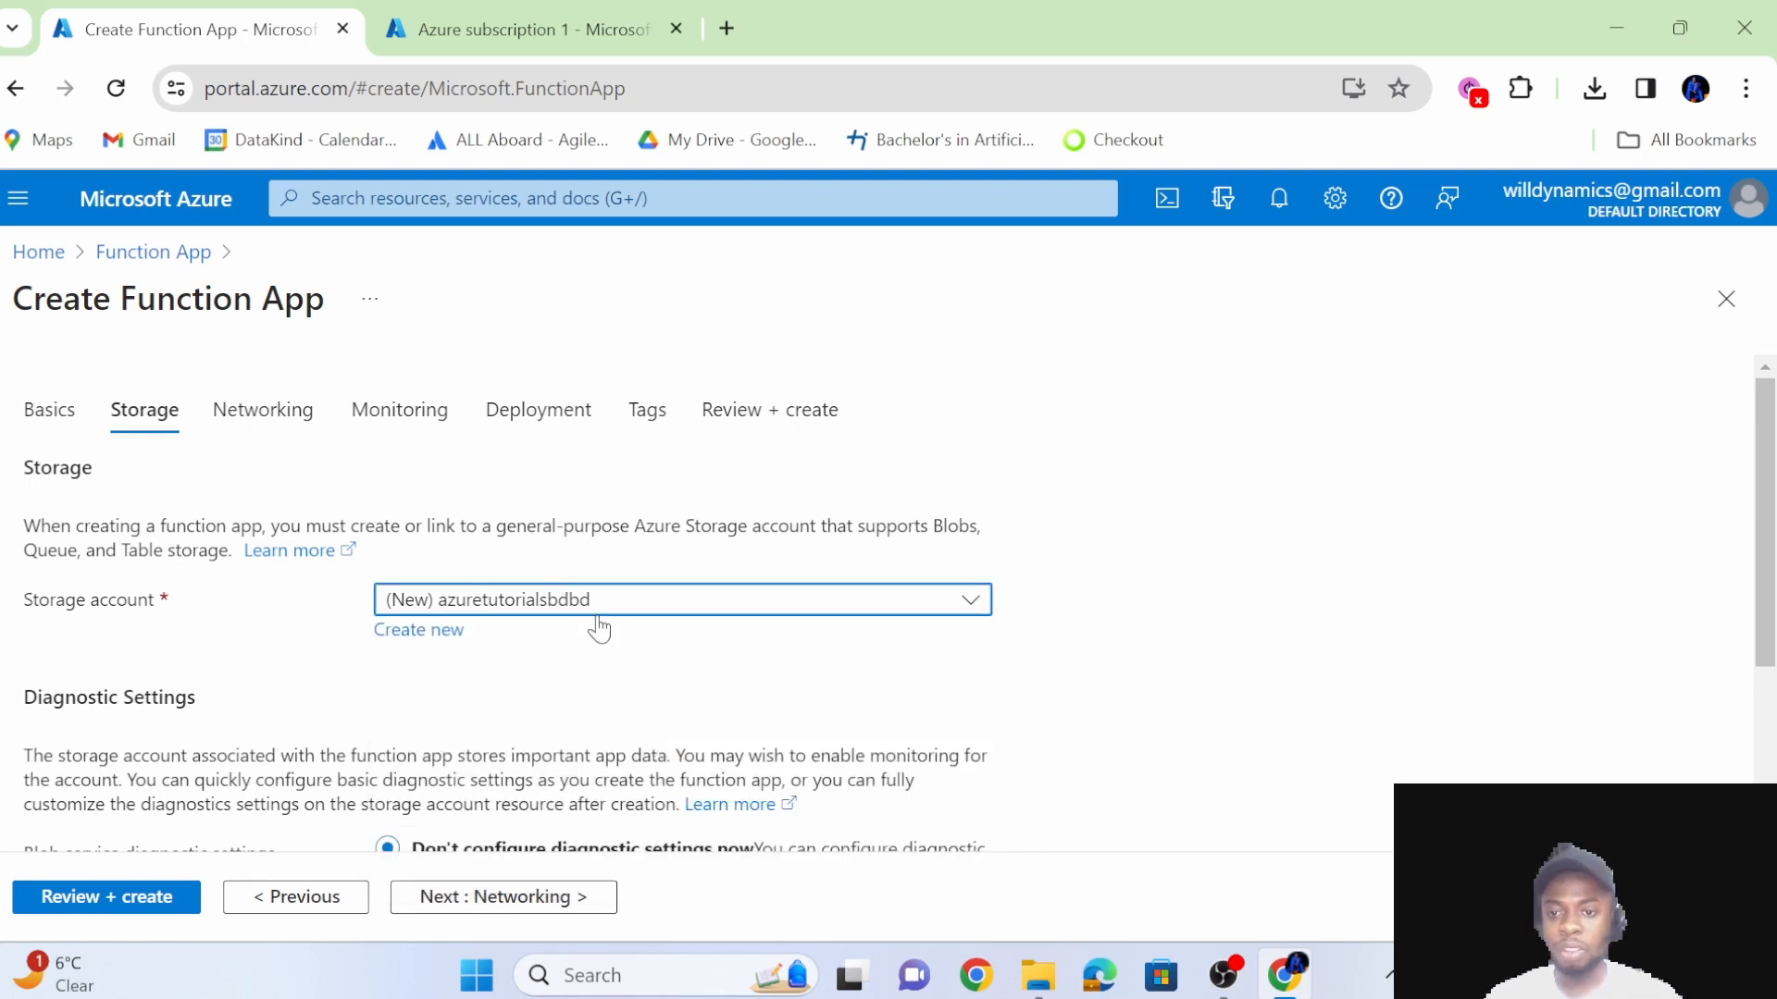
# Review the blob service diagnostic settings options for the storage account.
pyautogui.scroll(-3, 599, 627)
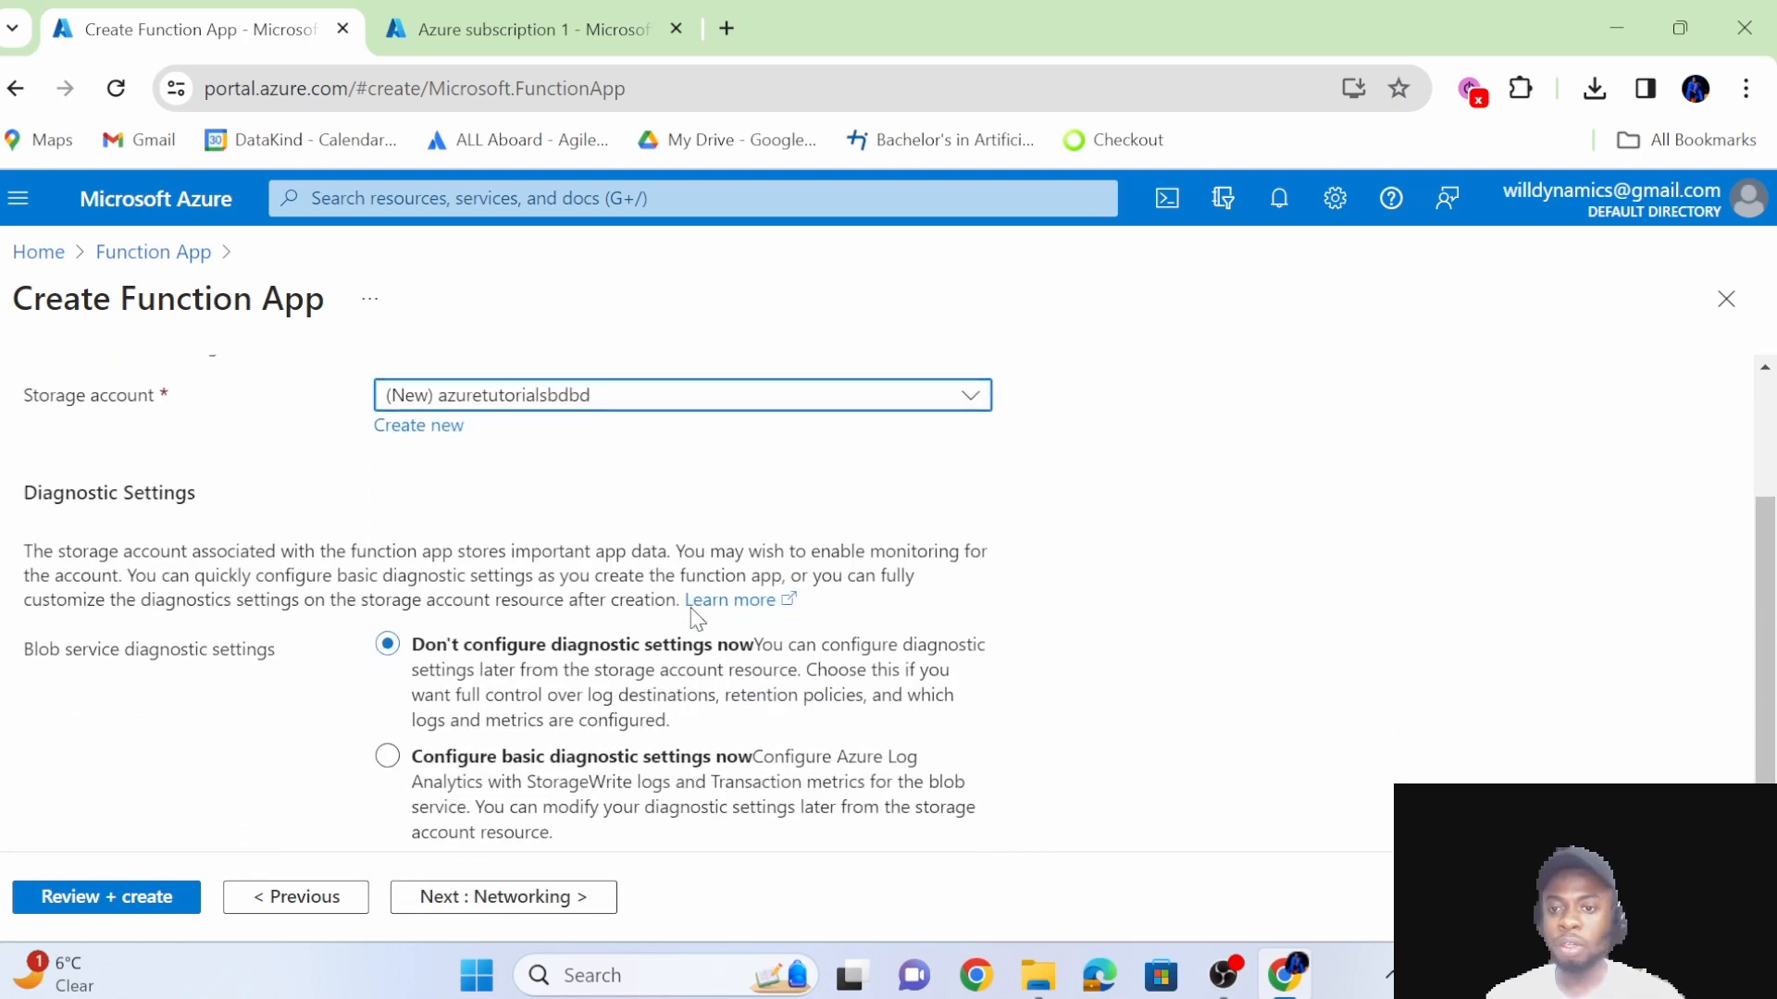
pyautogui.scroll(-1, 695, 618)
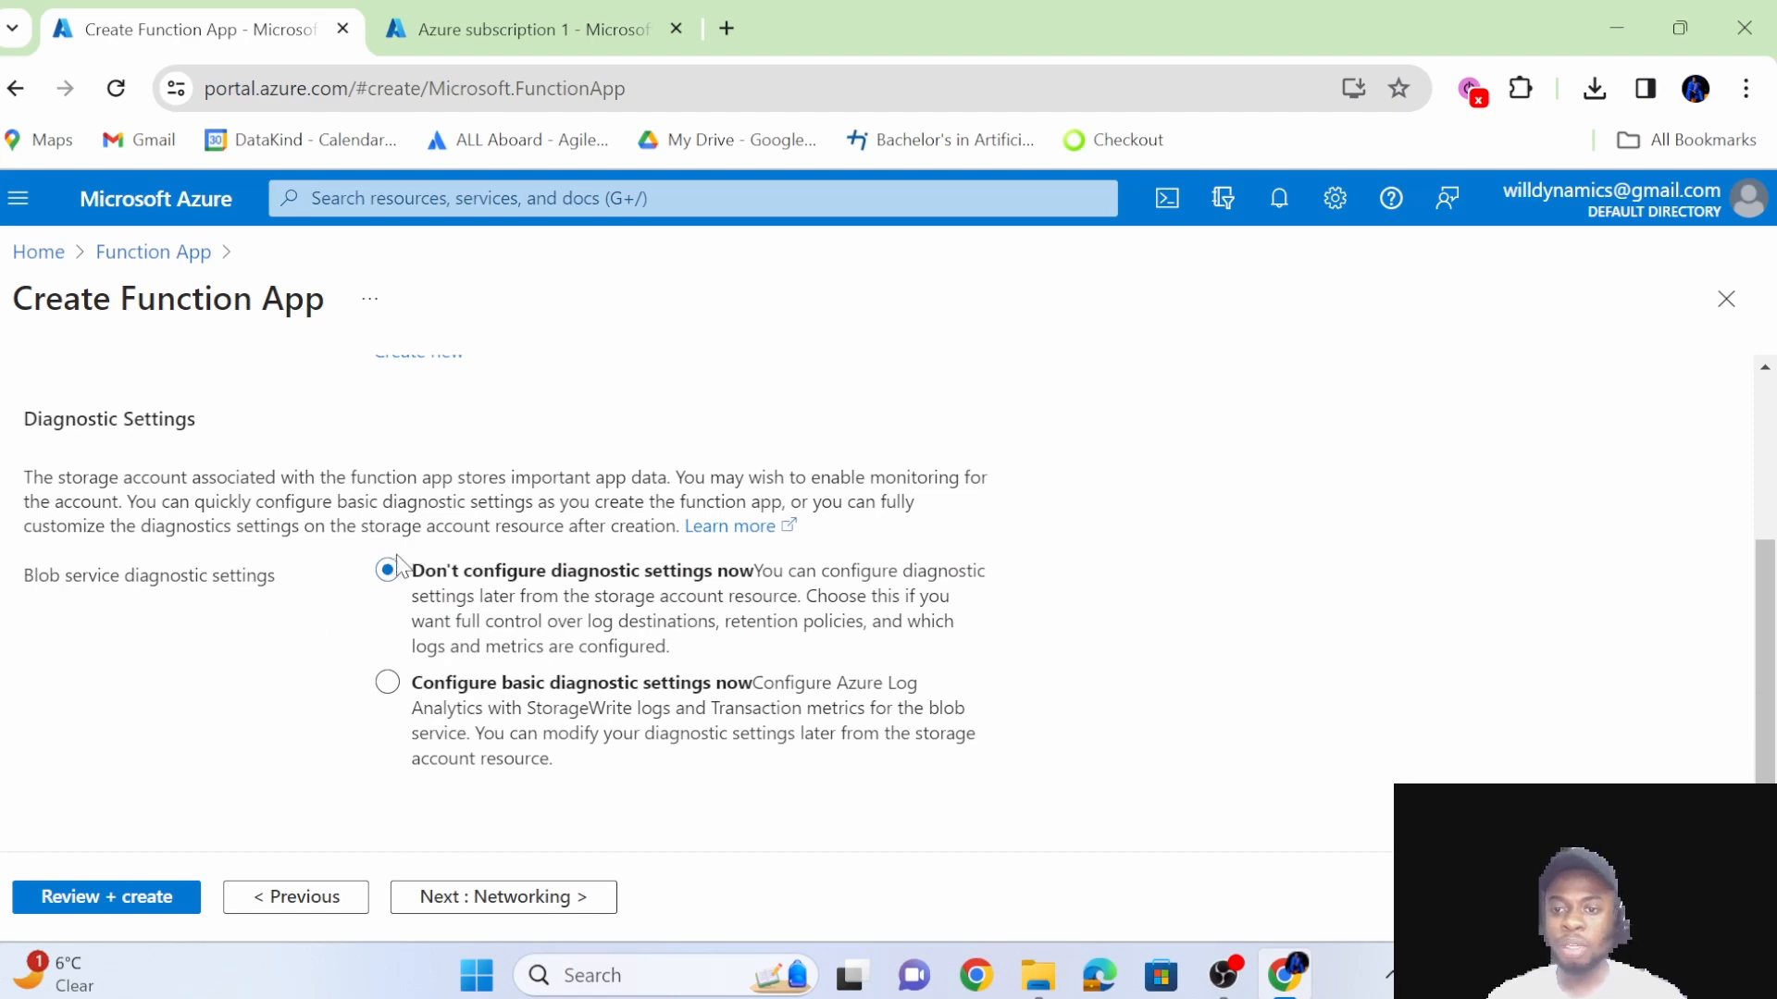
pyautogui.scroll(3, 399, 568)
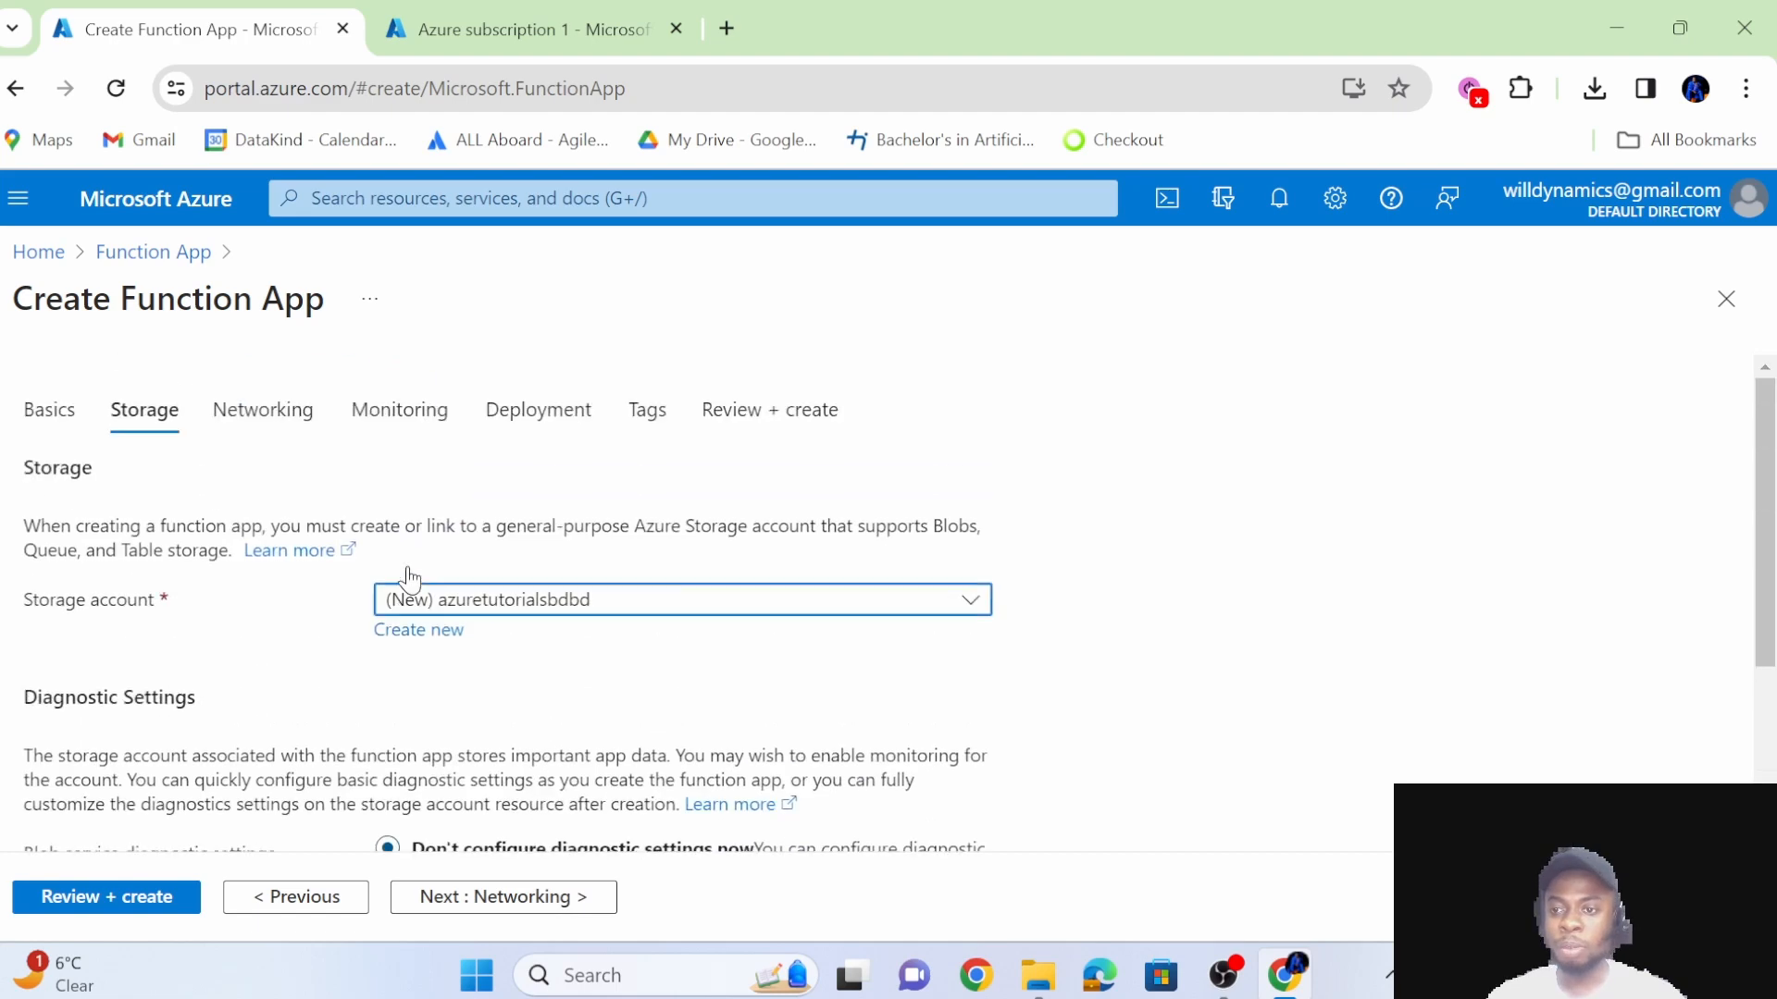
# Recheck the subscription and resource group in the basic settings and return to the storage settings.
pyautogui.click(31, 410)
pyautogui.scroll(-1, 567, 587)
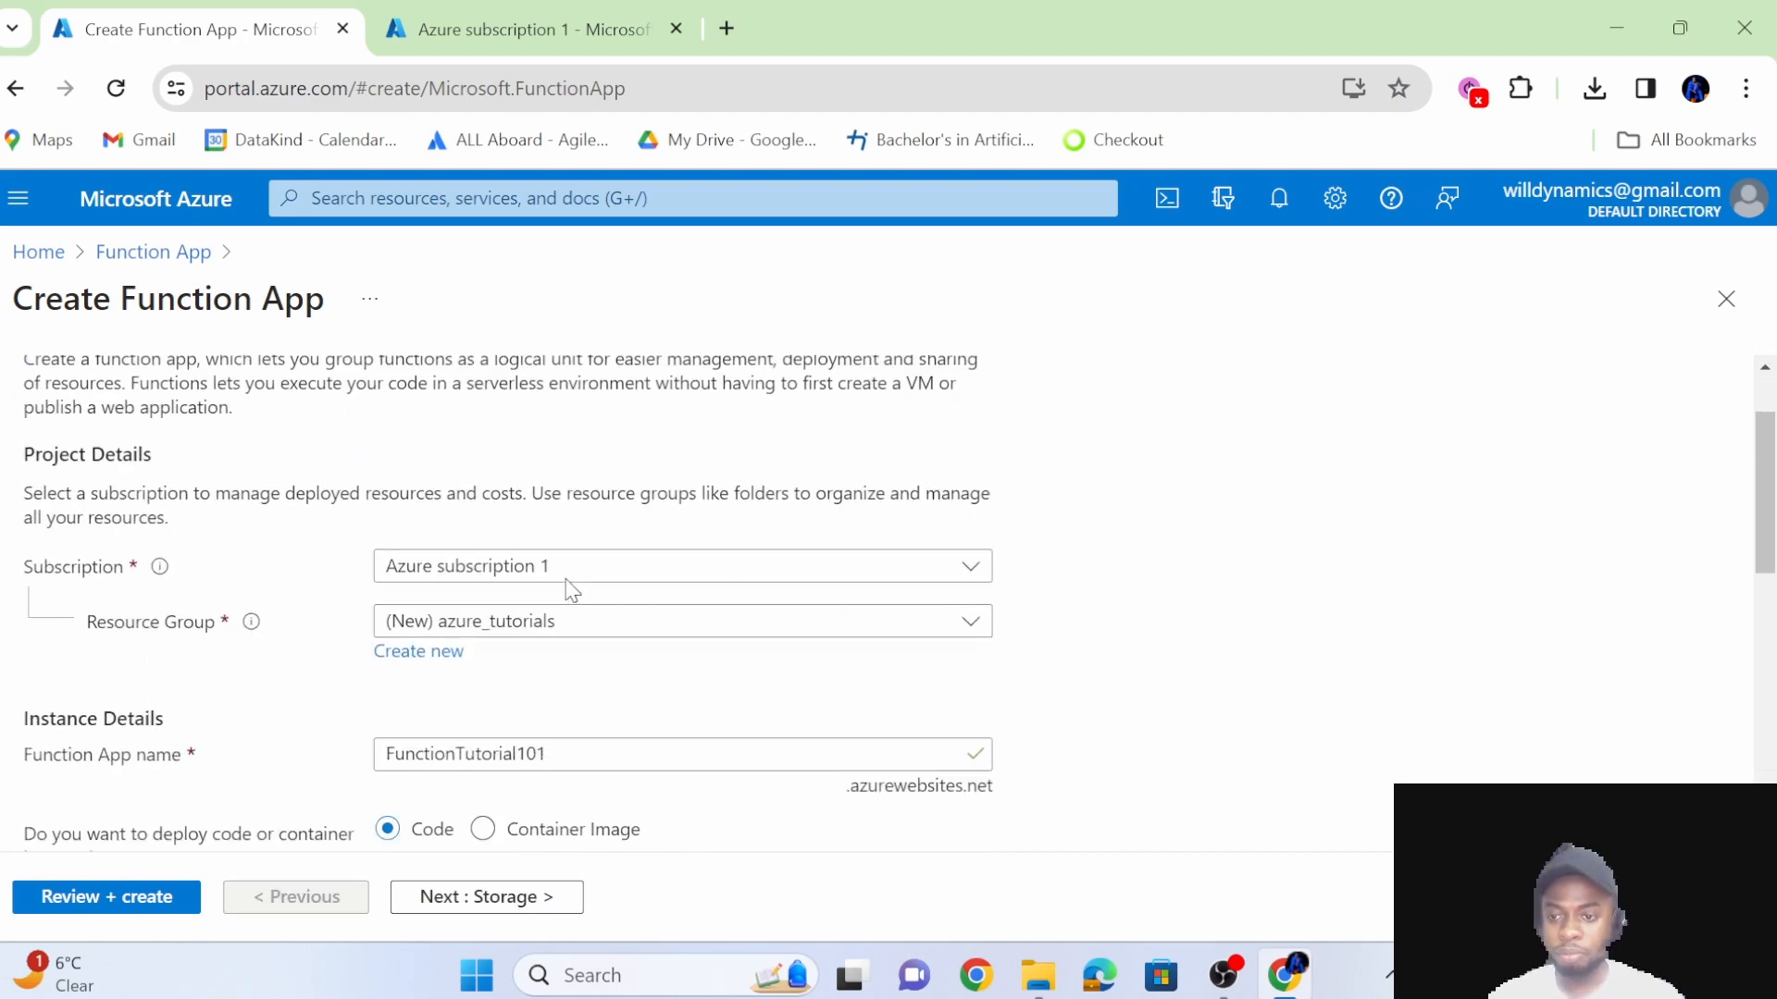
pyautogui.scroll(1, 563, 587)
pyautogui.click(143, 410)
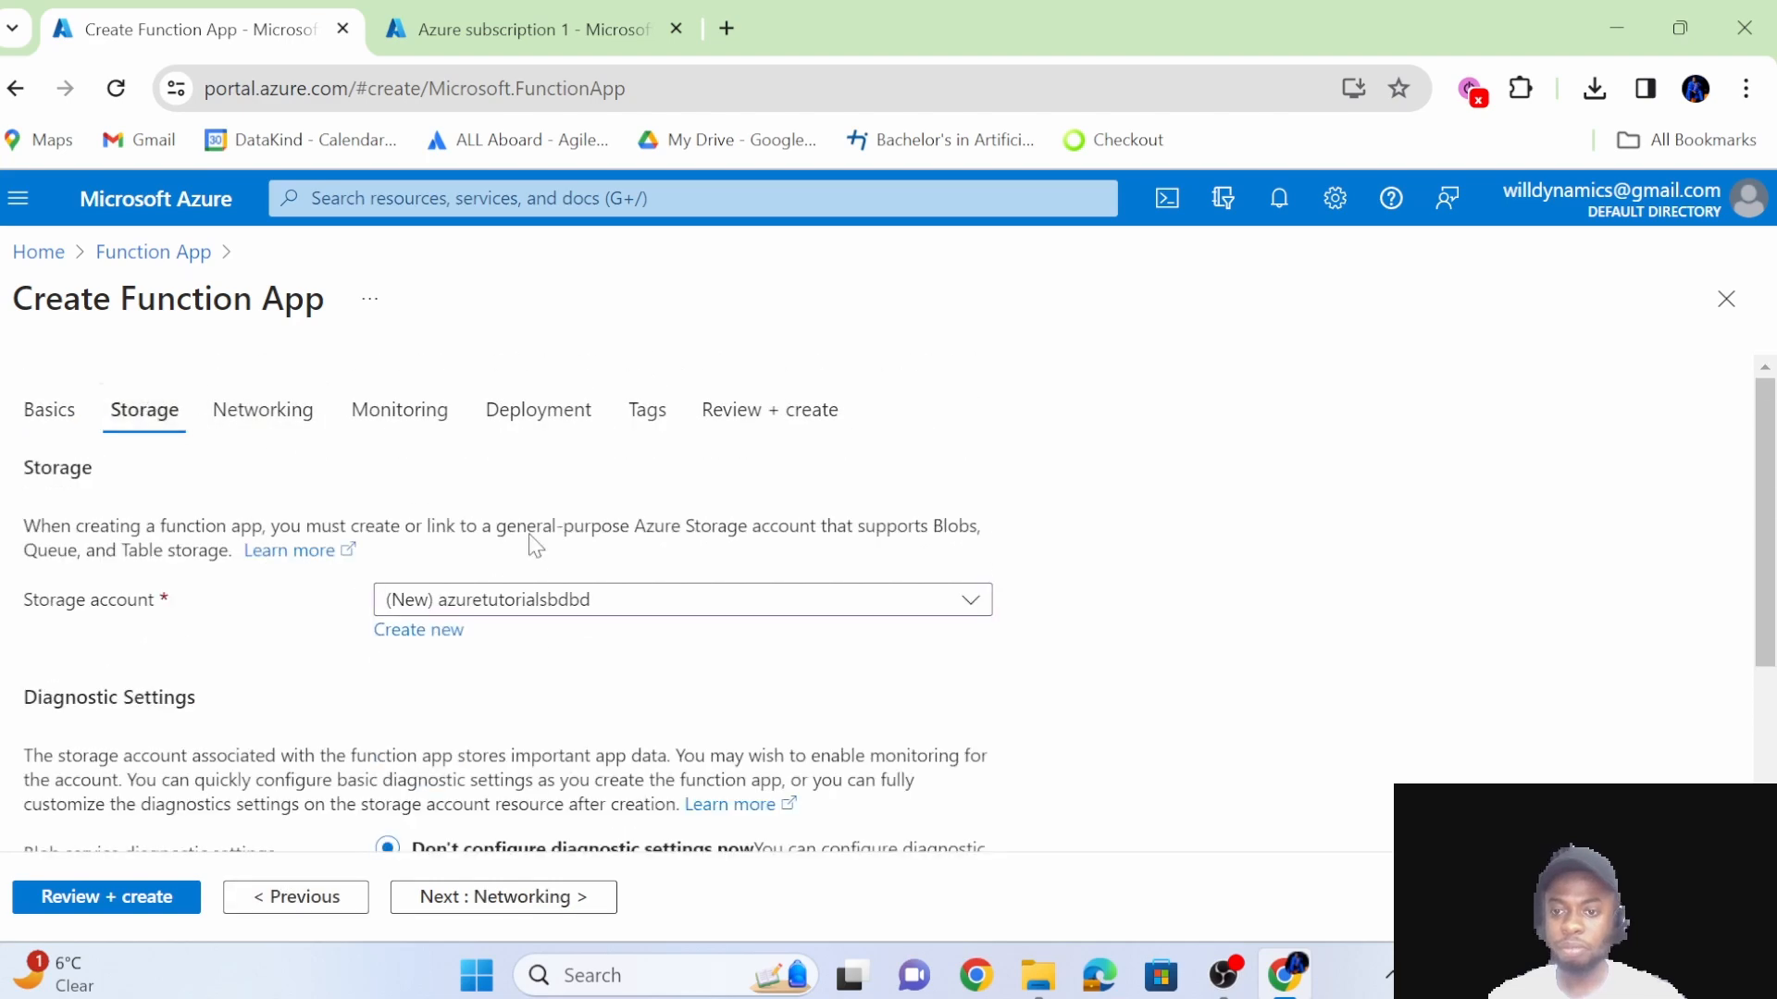
# Check which storage accounts can be chosen, keeping the new azuretutorialsbdbd account and the diagnostic settings unconfigured.
pyautogui.scroll(-2, 629, 573)
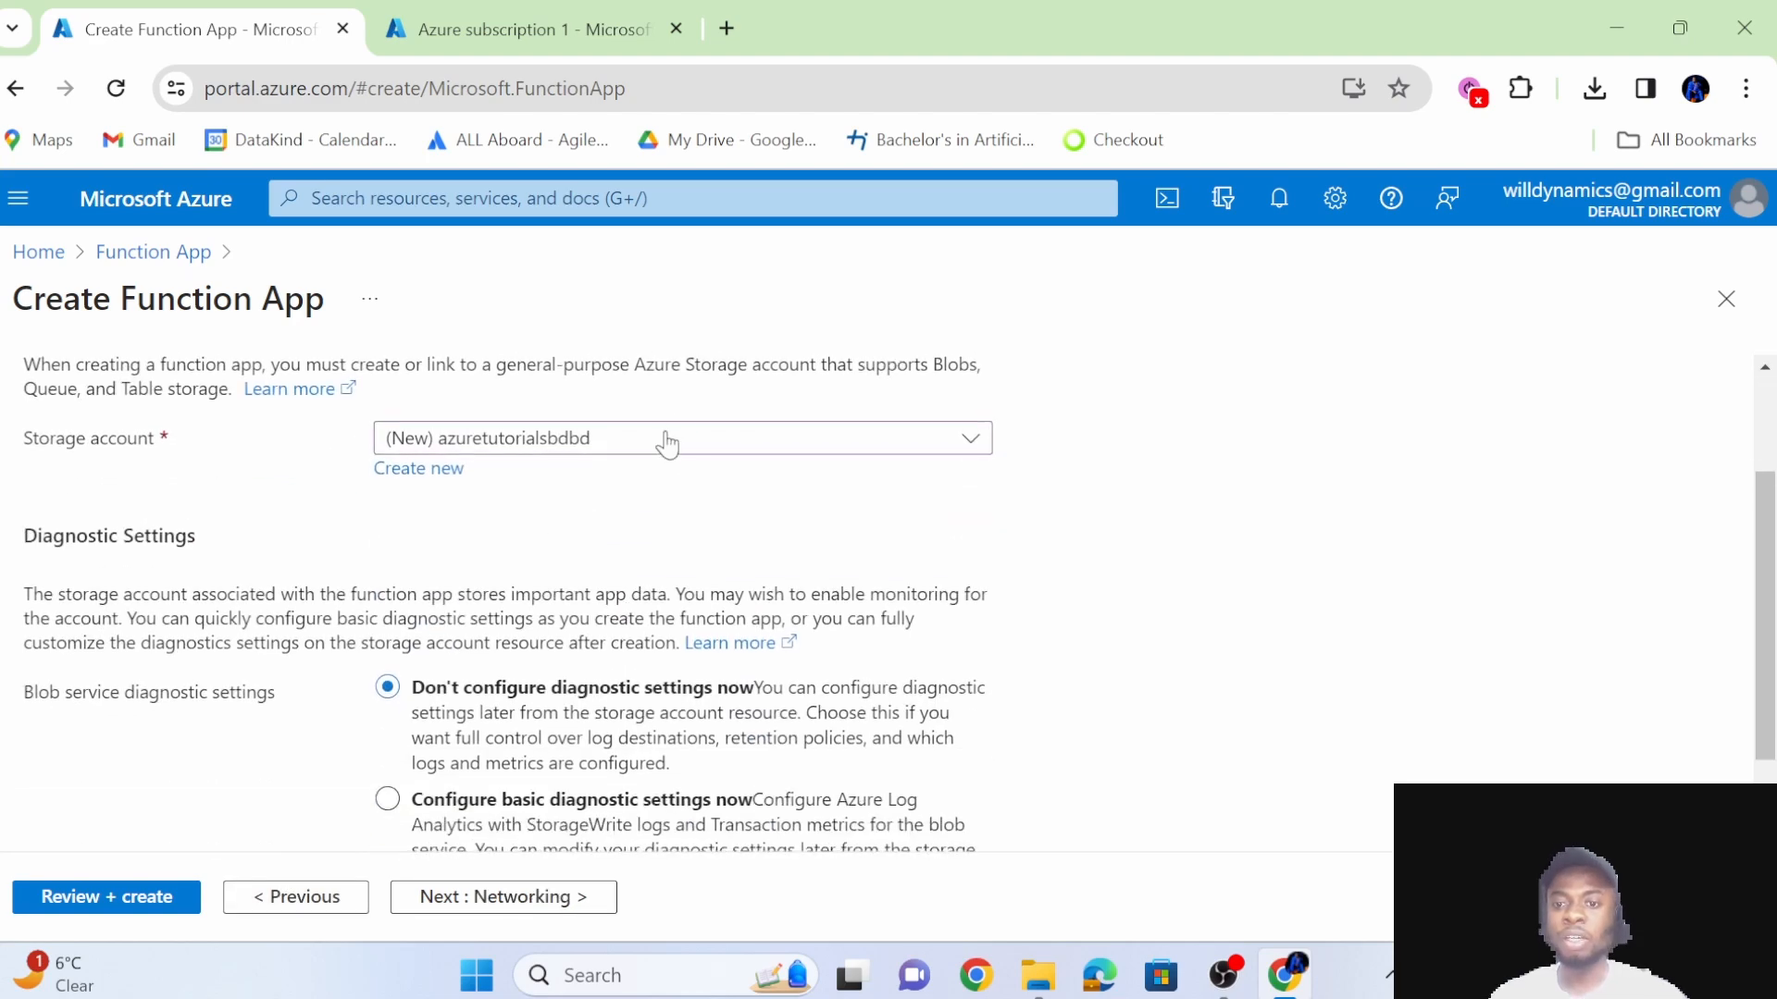
pyautogui.click(620, 444)
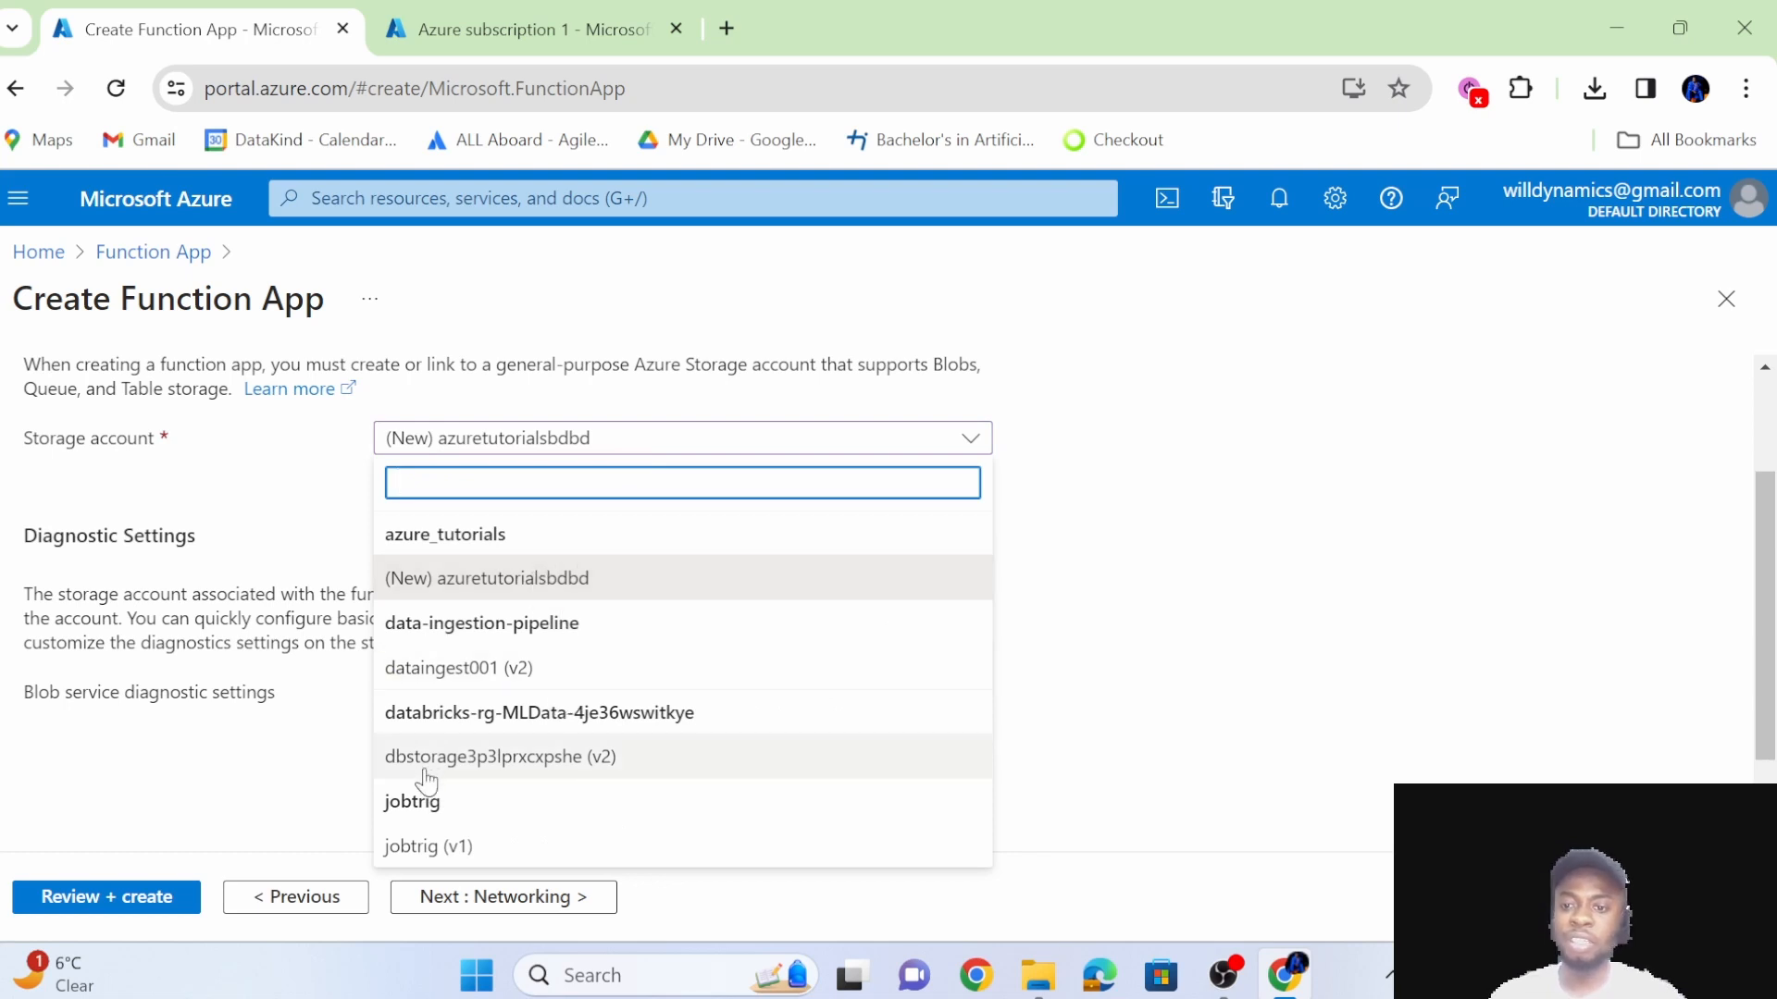
pyautogui.click(1101, 516)
pyautogui.scroll(-1, 576, 668)
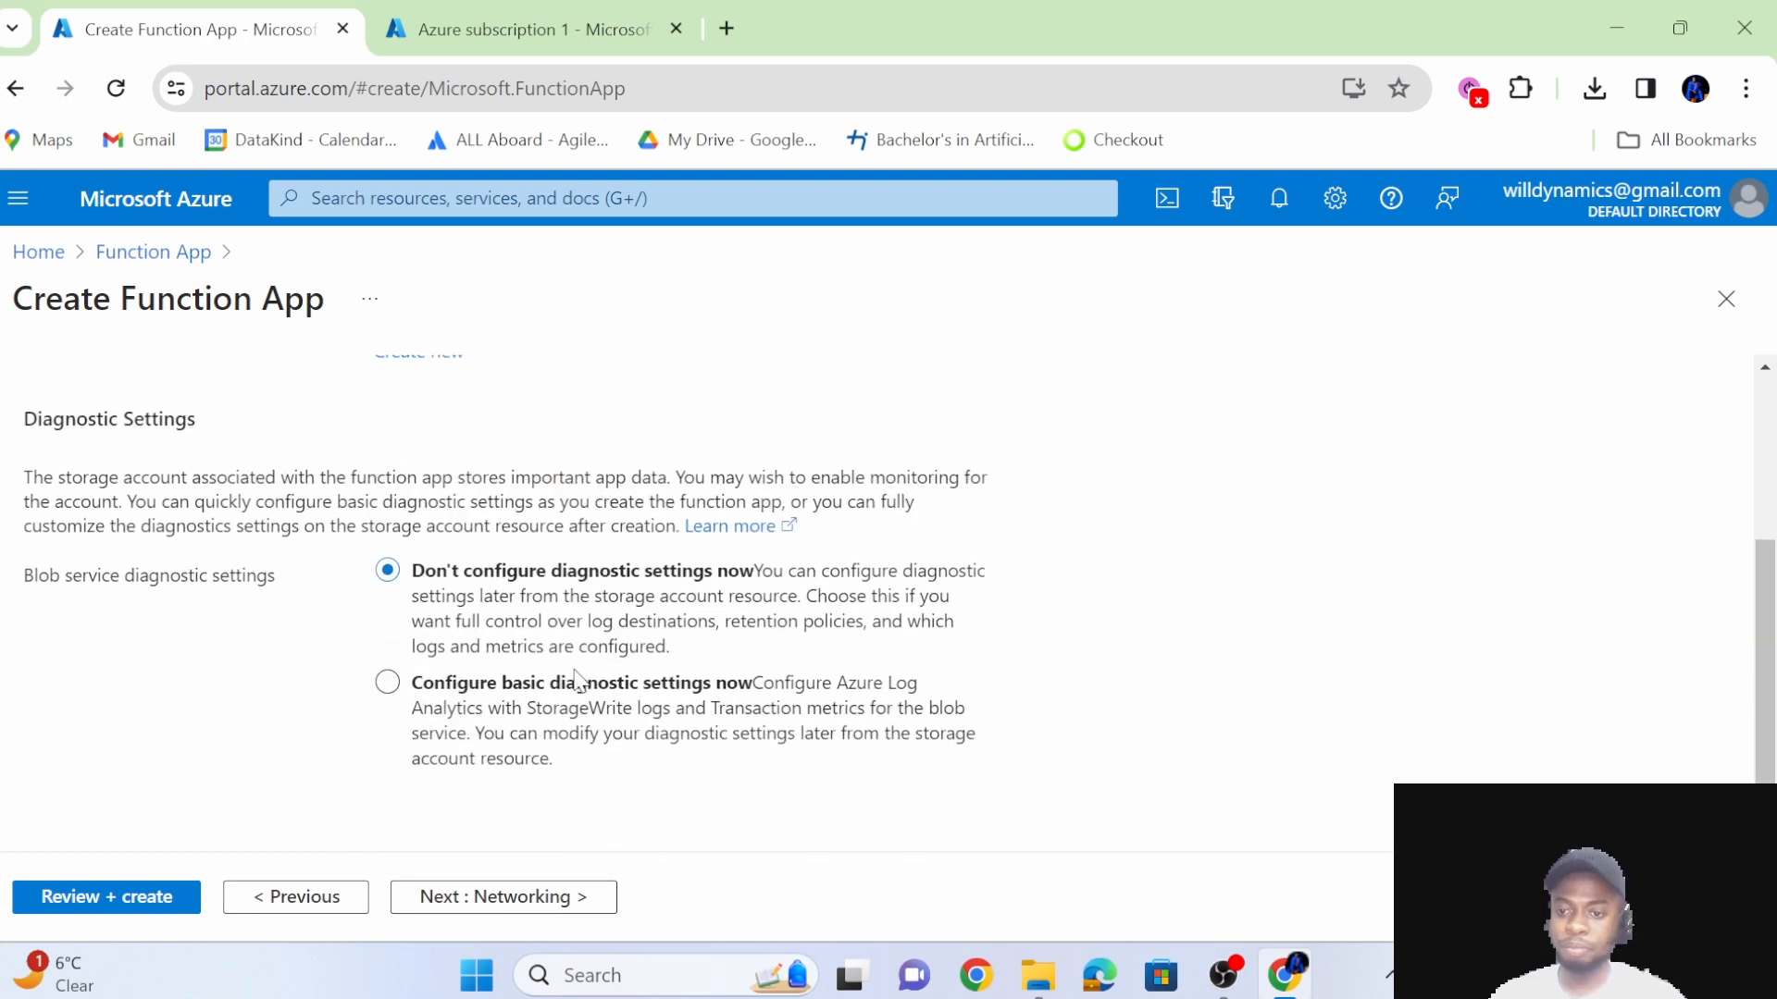
# Keep public access on in the networking settings and enable Application Insights with the new FunctionTutorial101 (East US) resource.
pyautogui.click(477, 897)
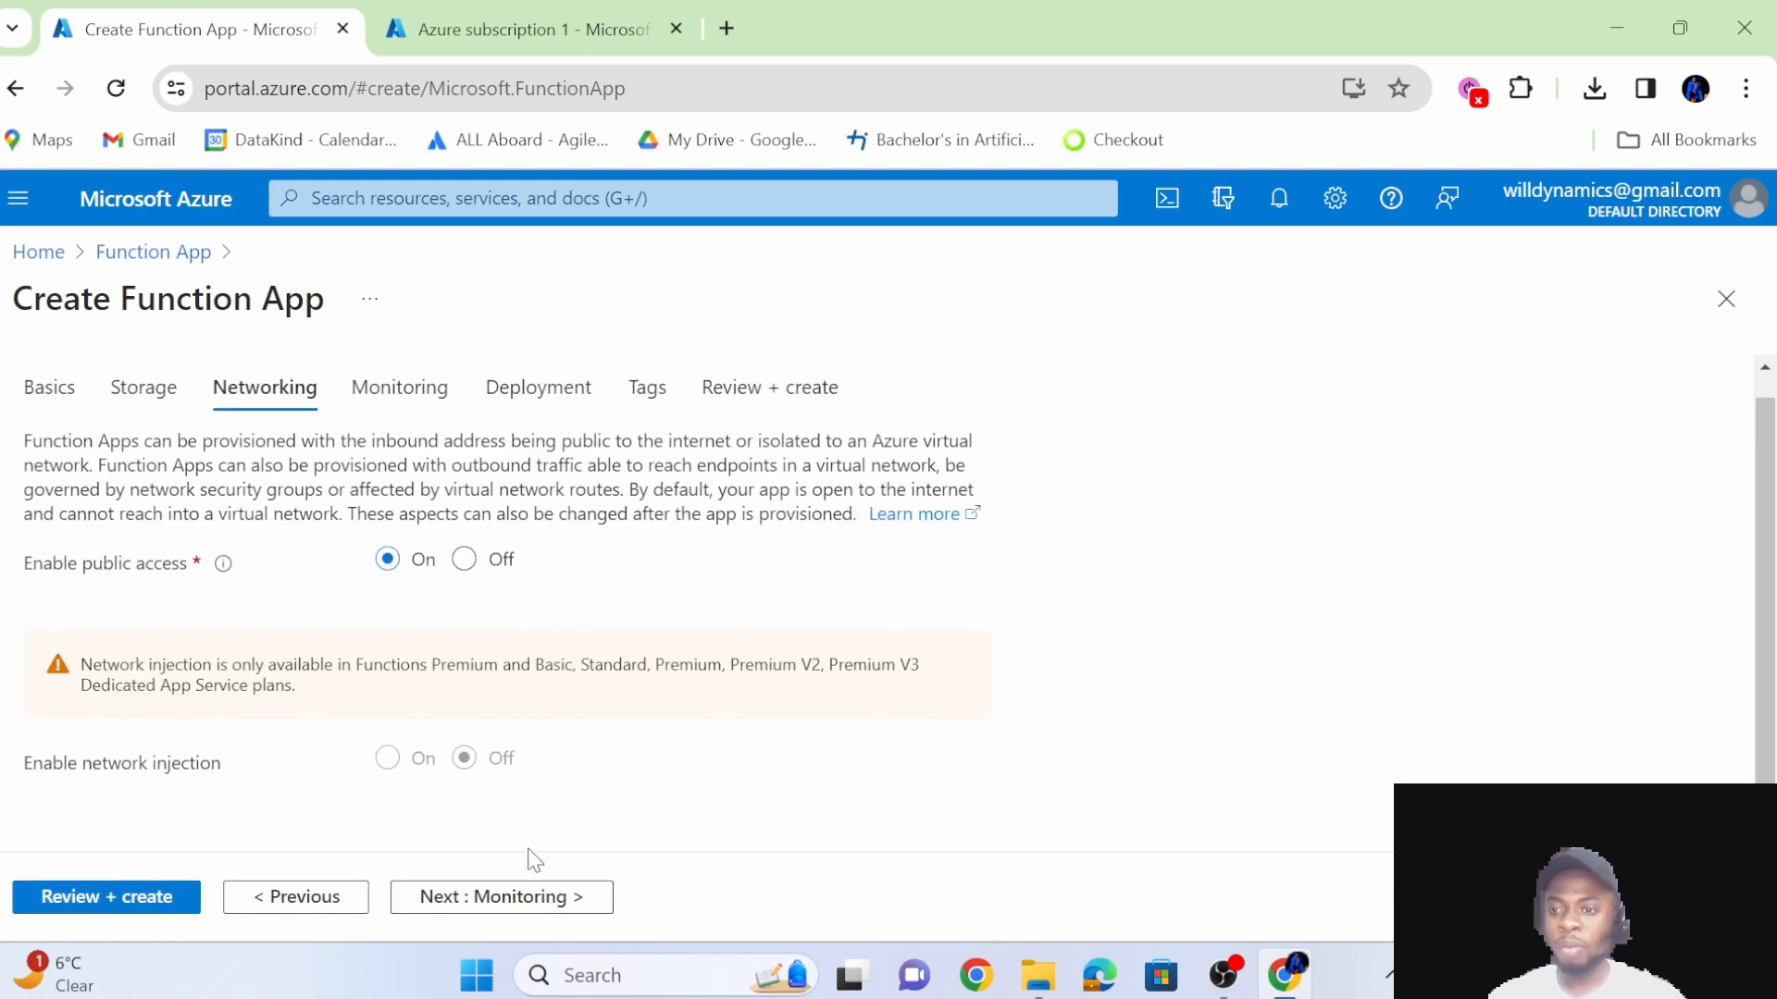
pyautogui.click(510, 912)
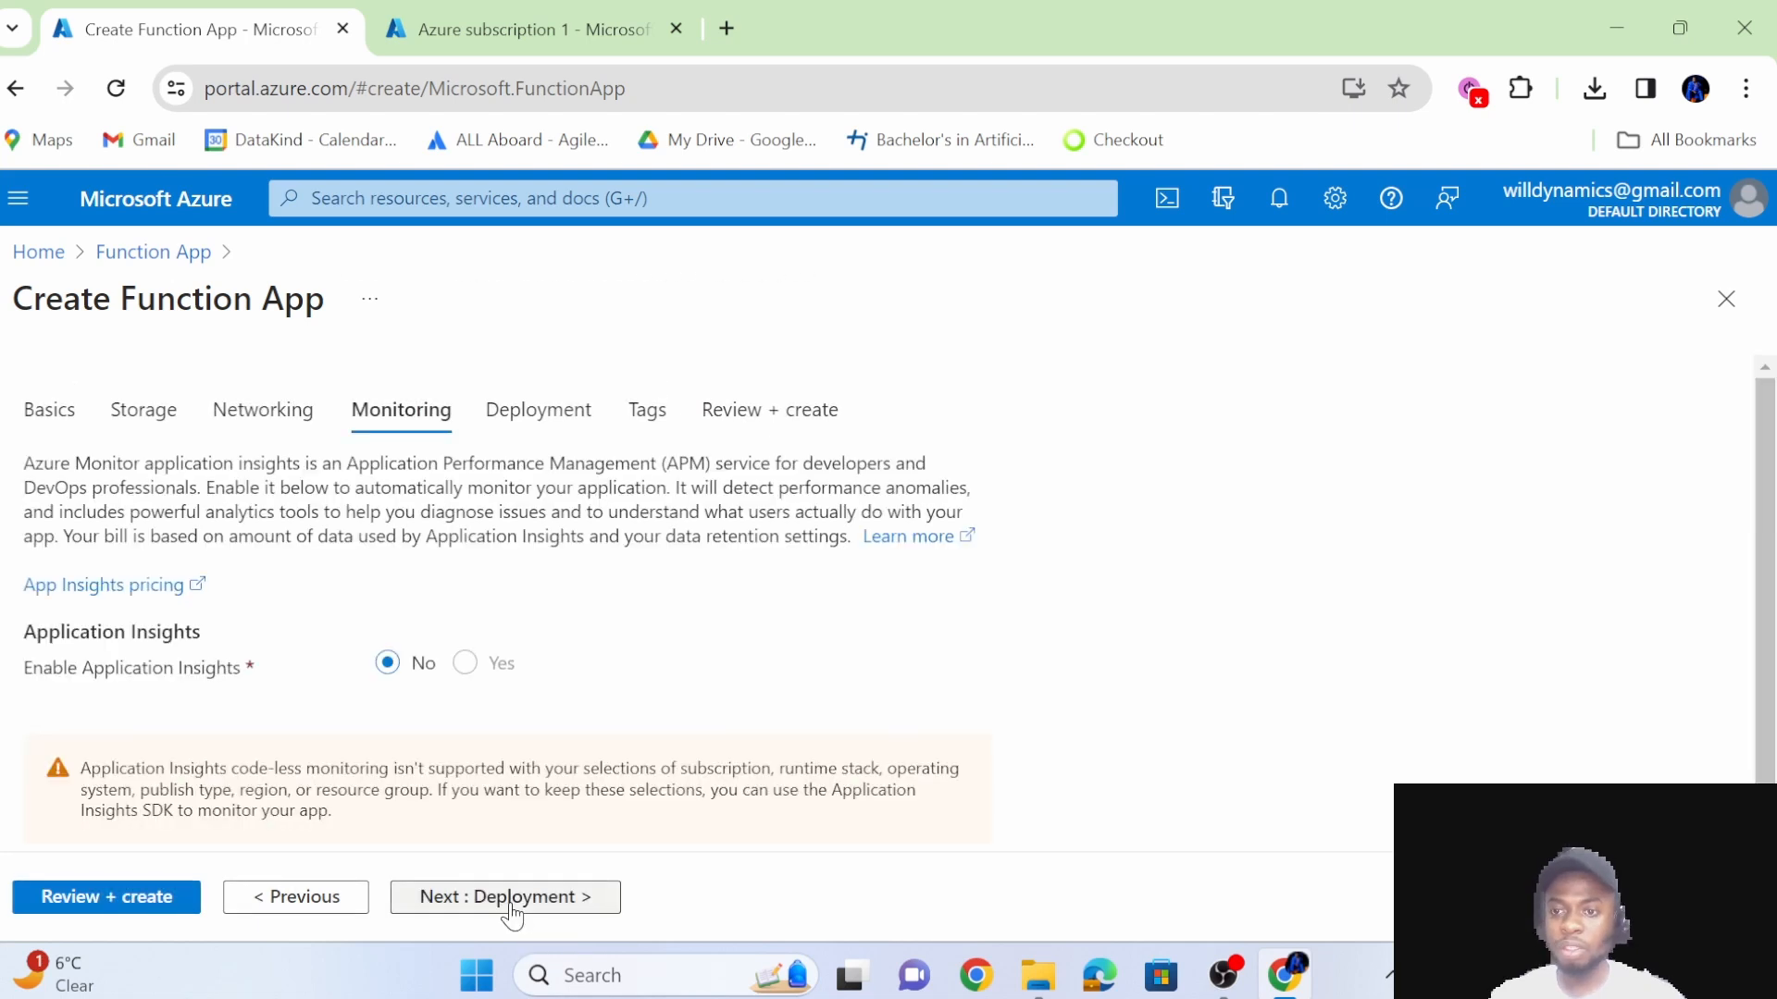
pyautogui.scroll(-1, 603, 699)
pyautogui.click(500, 622)
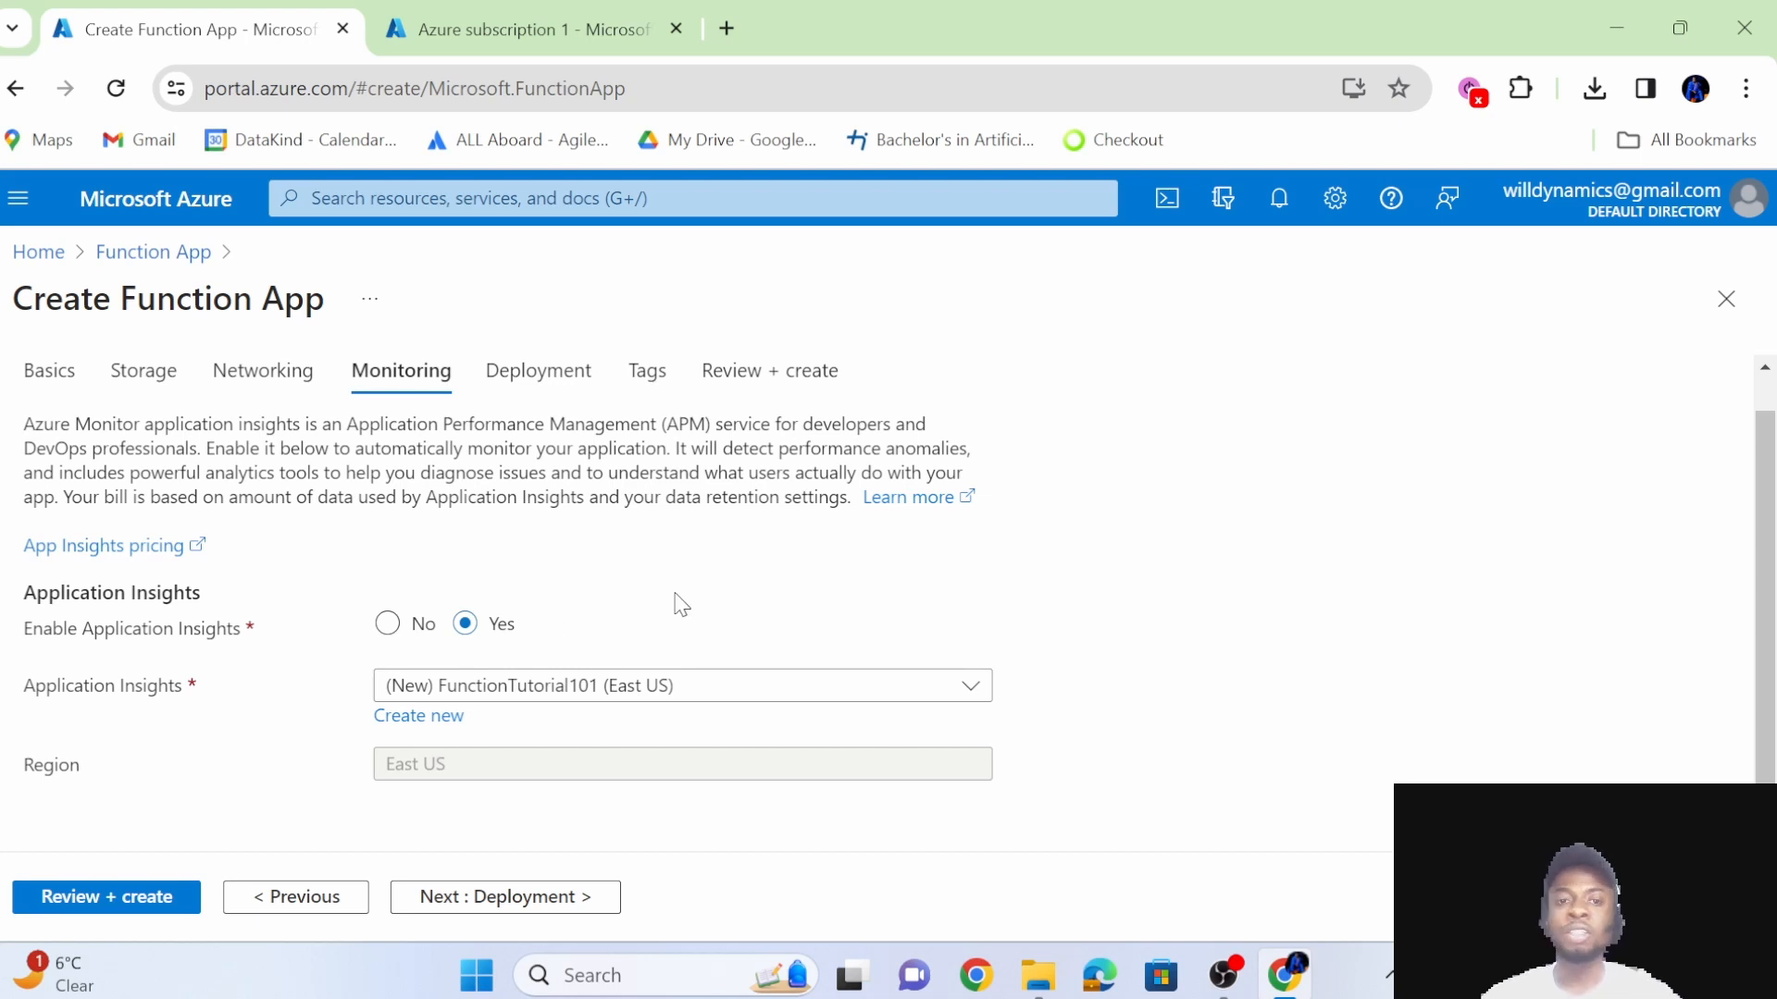
pyautogui.click(668, 692)
pyautogui.click(1094, 568)
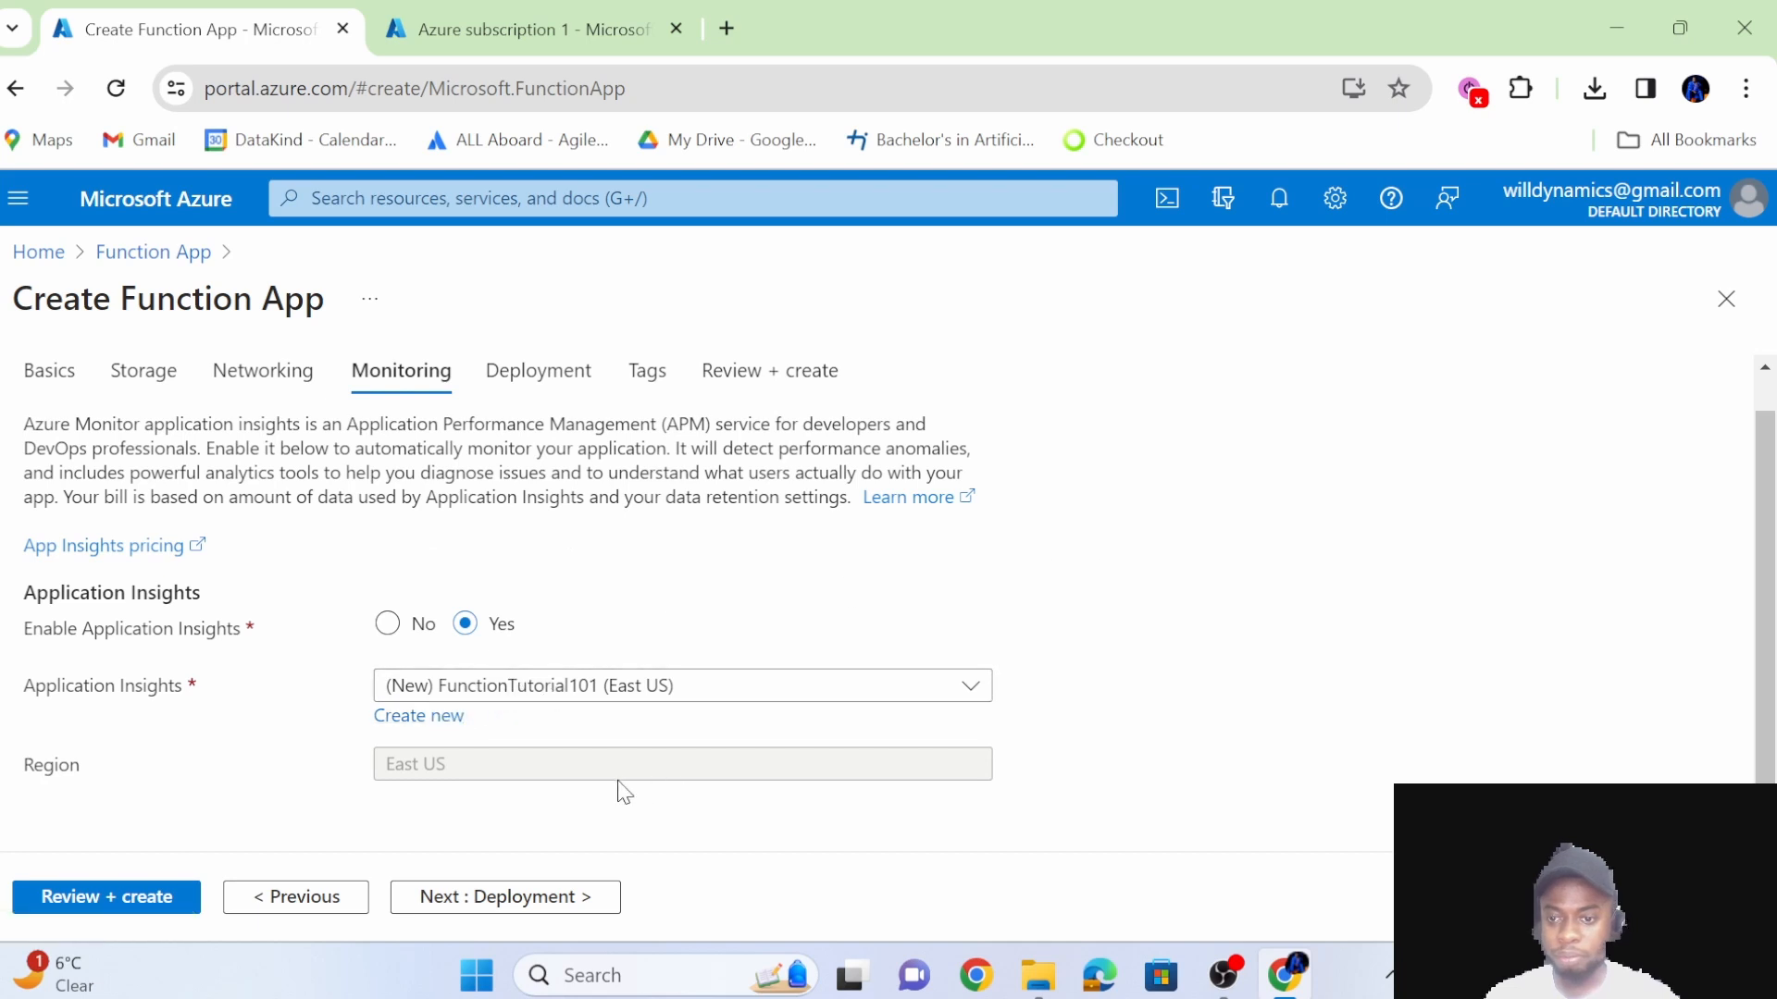
# Proceed to the deployment settings and review the GitHub Actions options, leaving continuous deployment disabled.
pyautogui.click(574, 896)
pyautogui.scroll(-2, 741, 687)
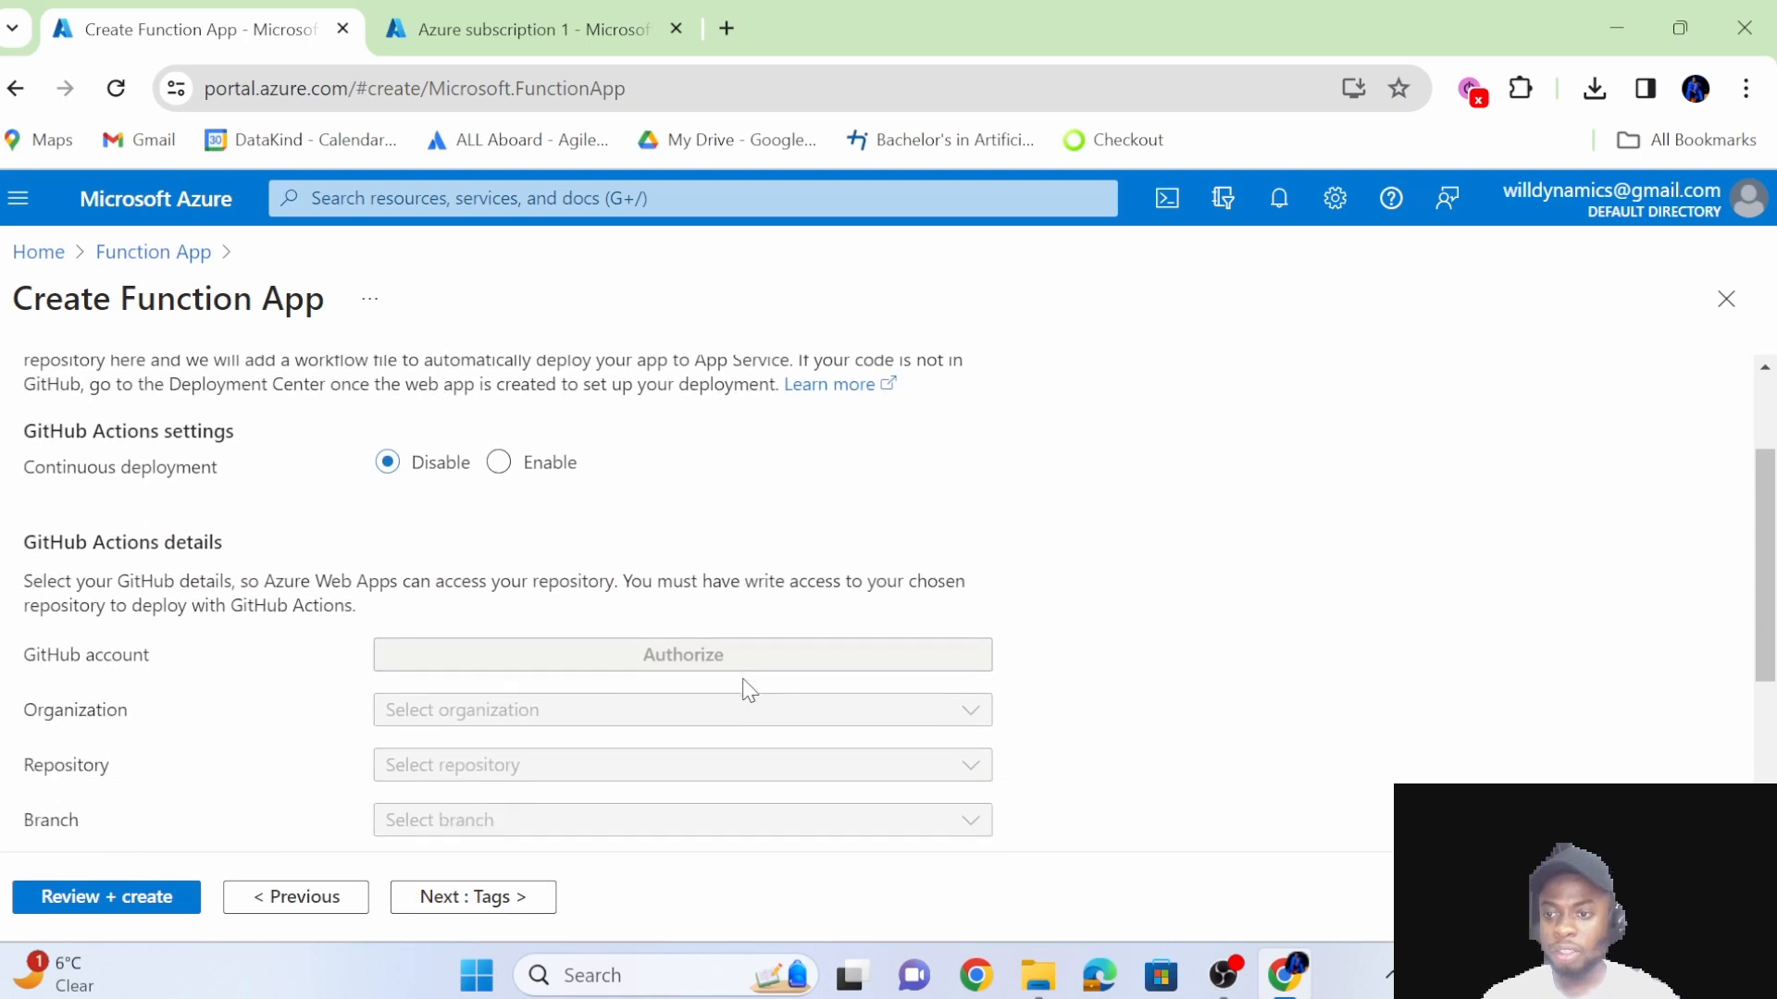
pyautogui.scroll(1, 532, 499)
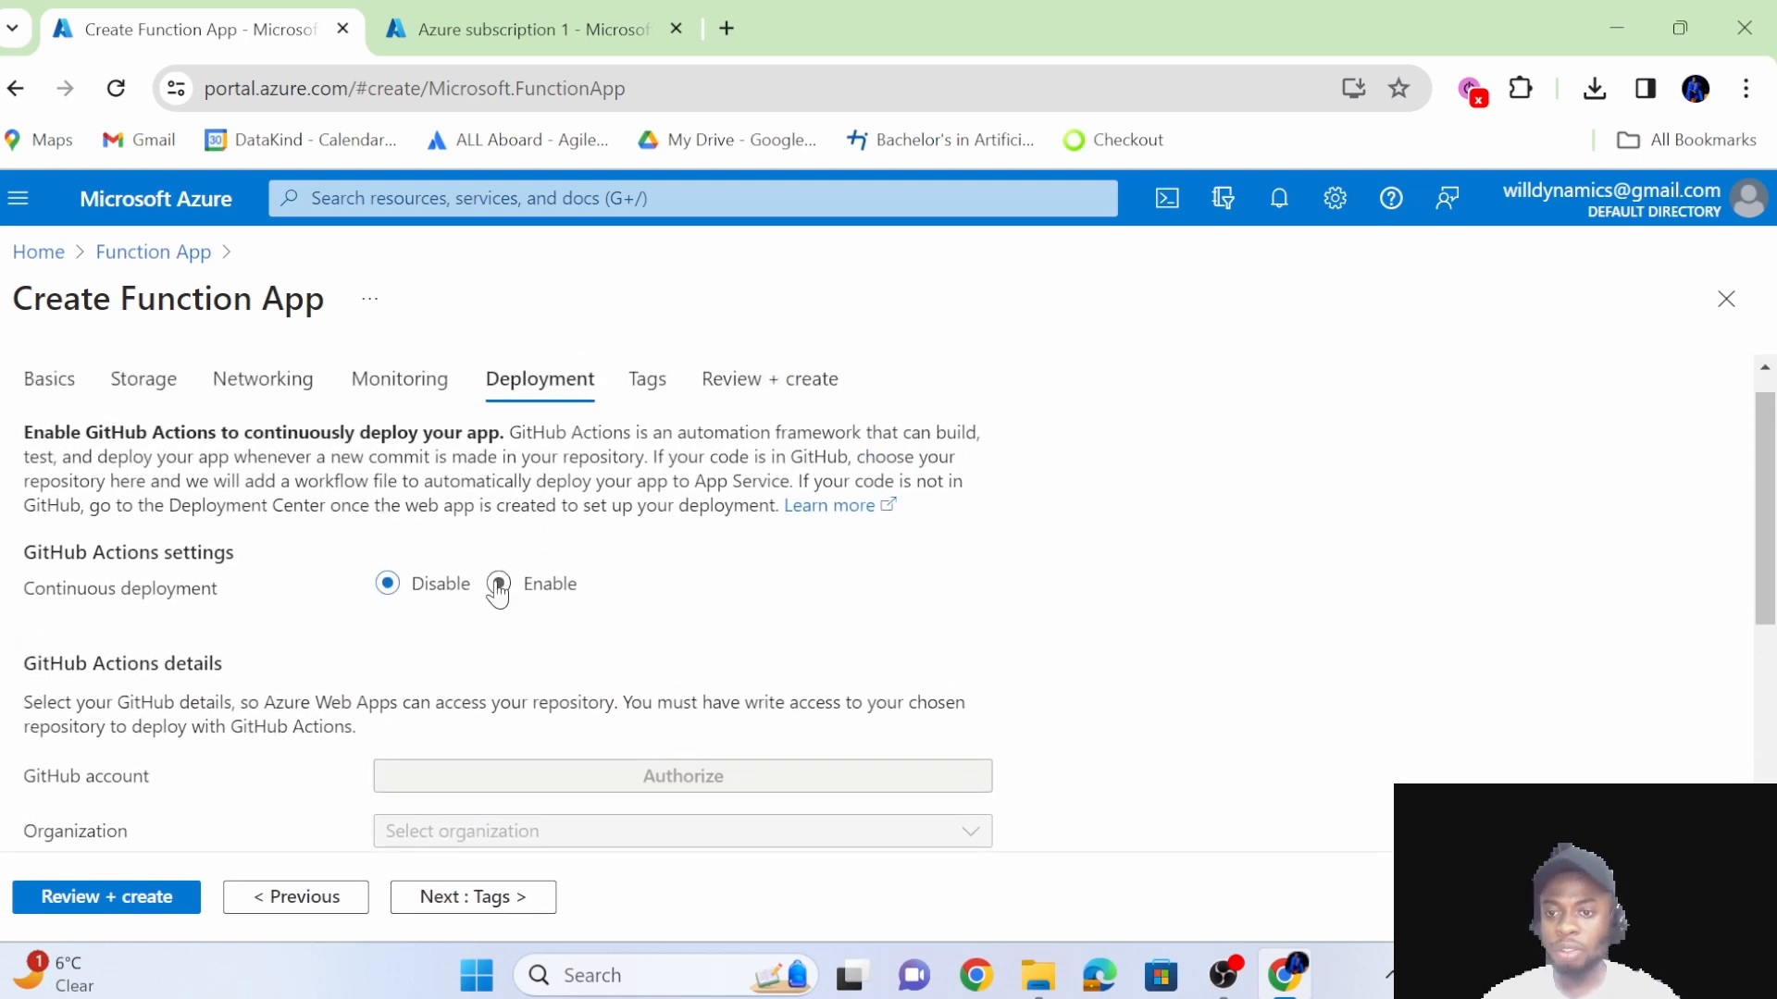
pyautogui.scroll(-1, 594, 610)
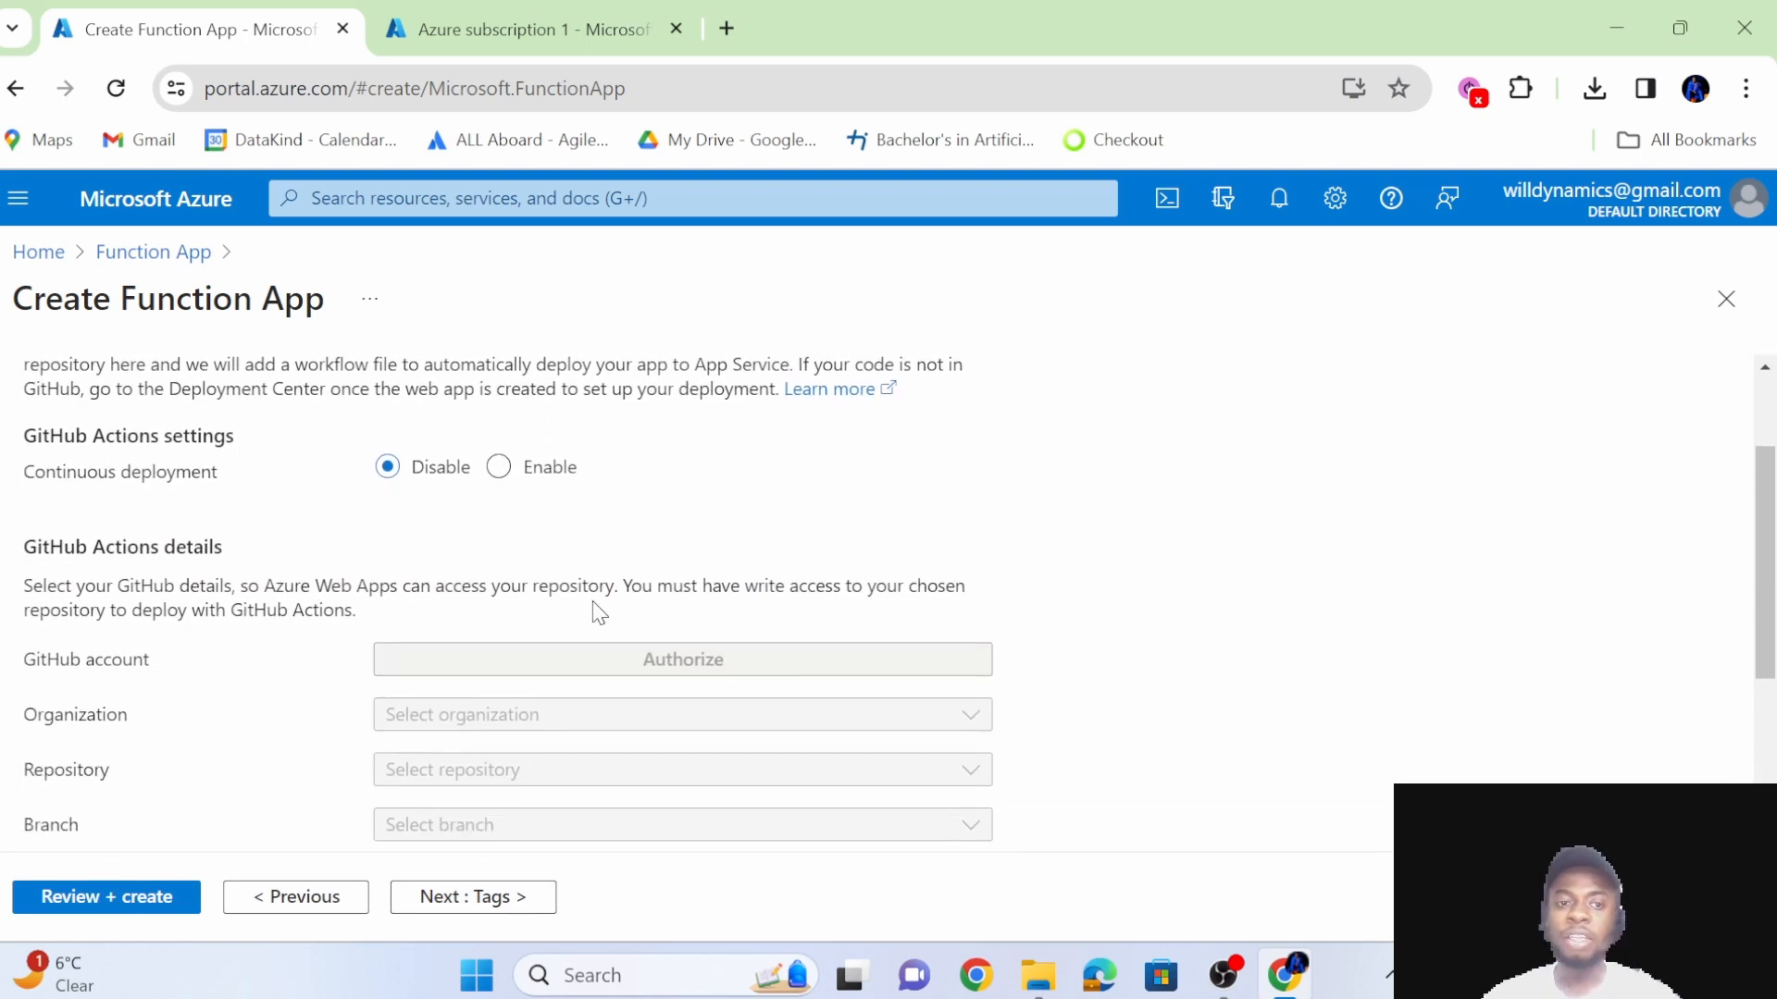
pyautogui.scroll(1, 597, 613)
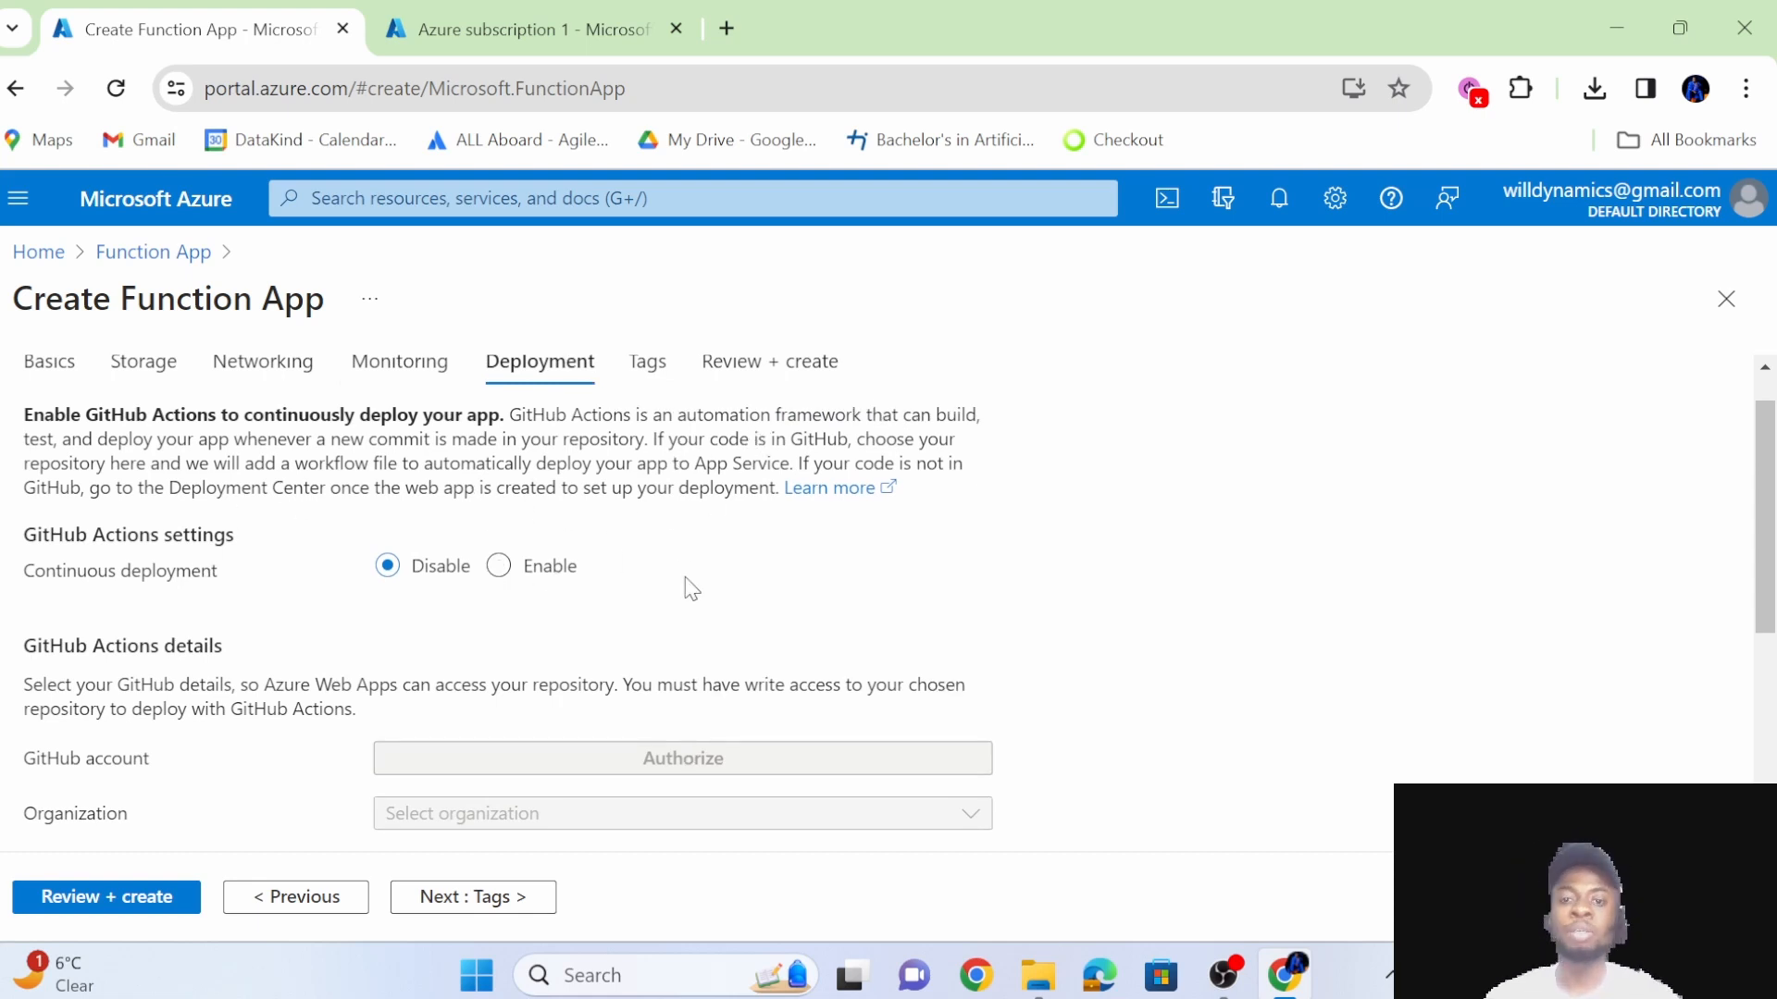
pyautogui.scroll(-2, 689, 588)
pyautogui.scroll(1, 654, 582)
pyautogui.scroll(-4, 558, 615)
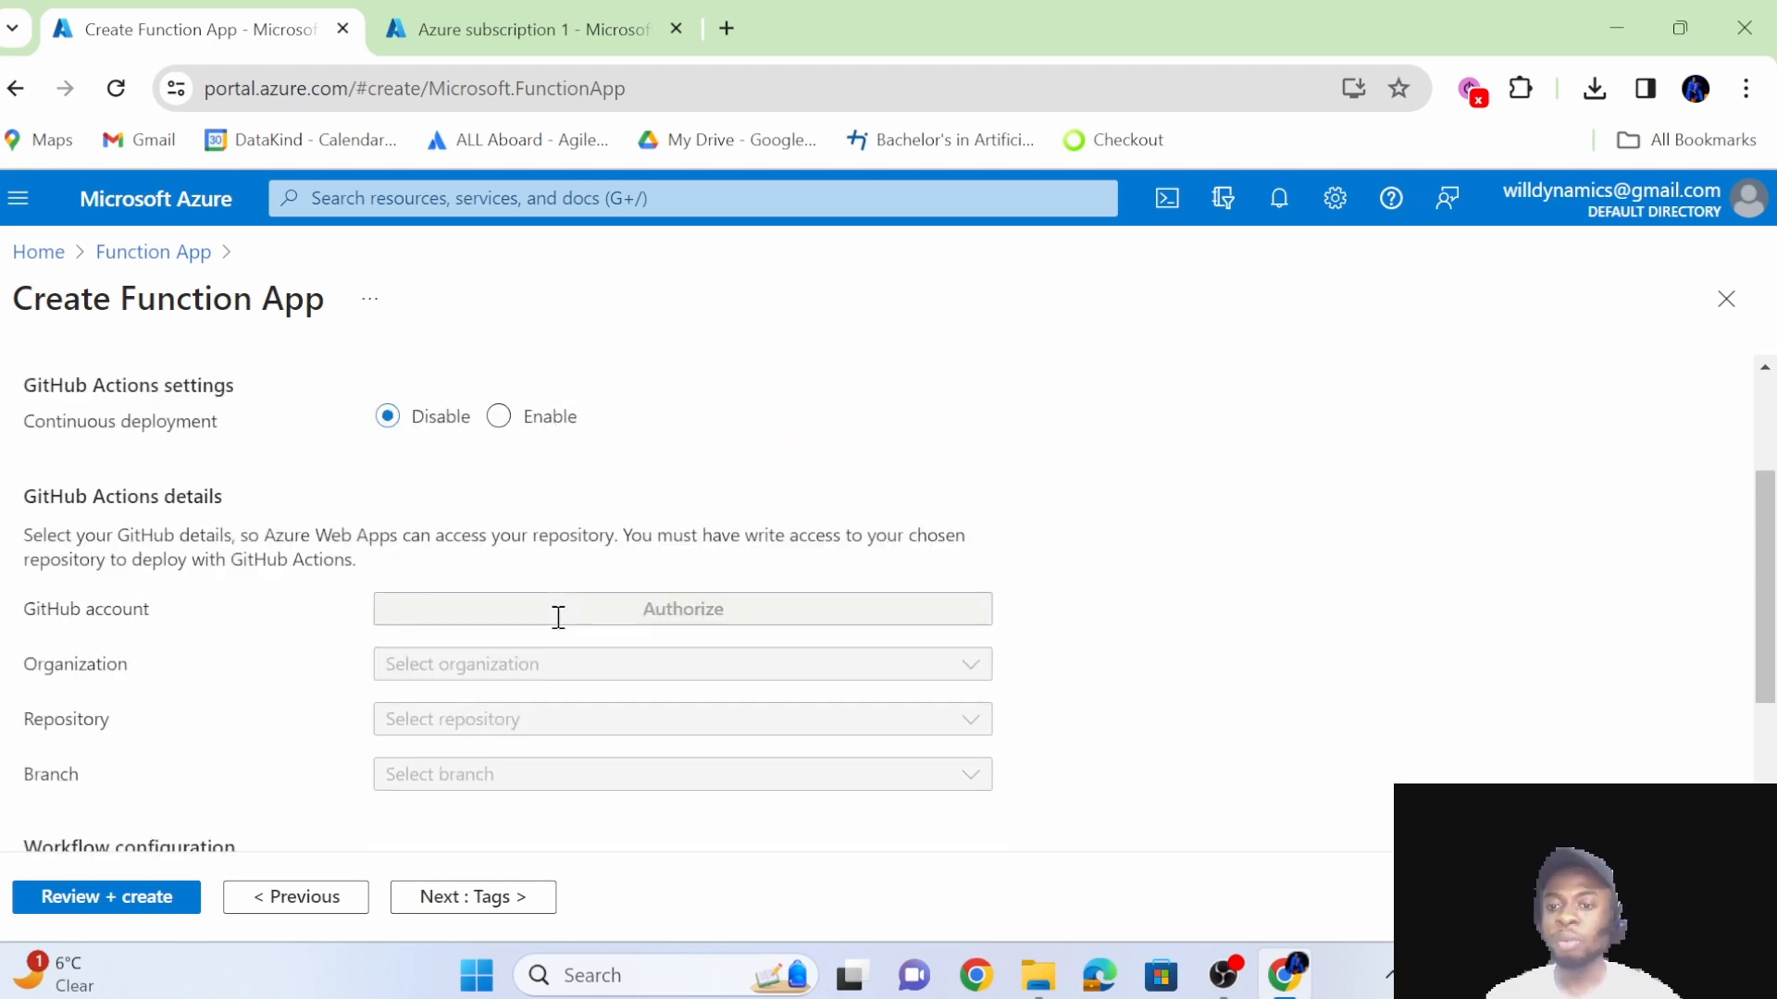
# Continue past the tags without adding any and review the summary of details, hosting, monitoring and deployment settings.
pyautogui.click(468, 897)
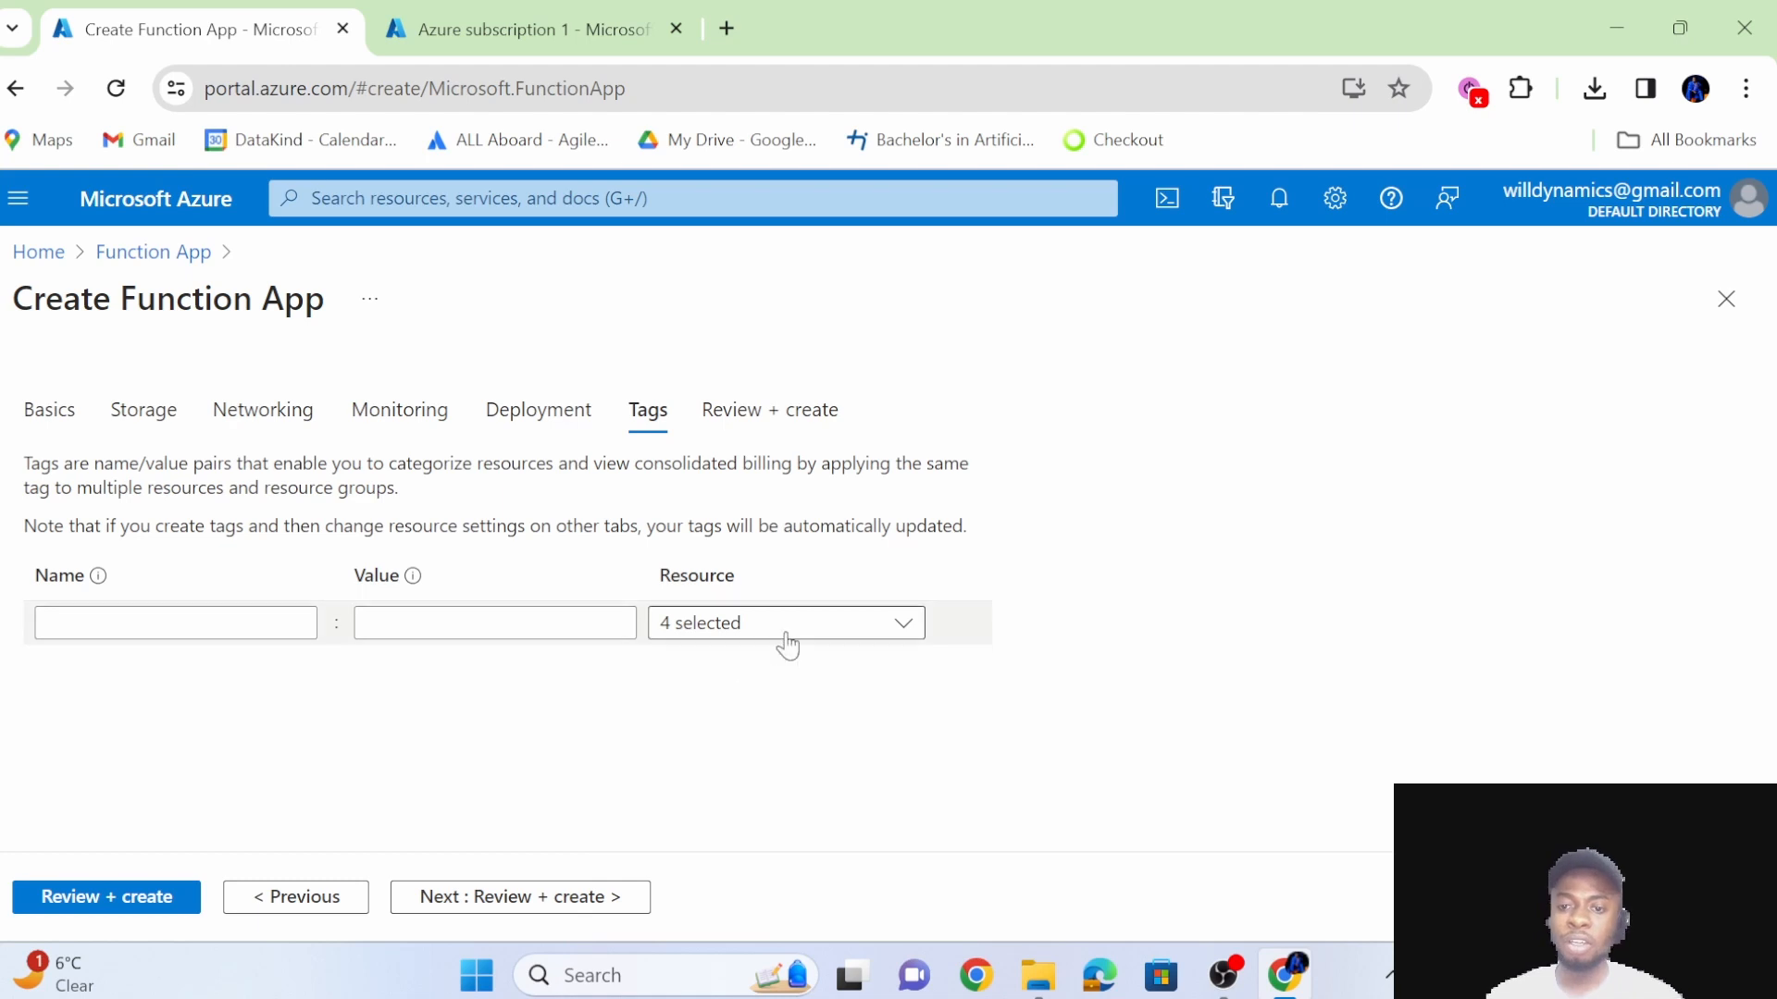
pyautogui.click(614, 895)
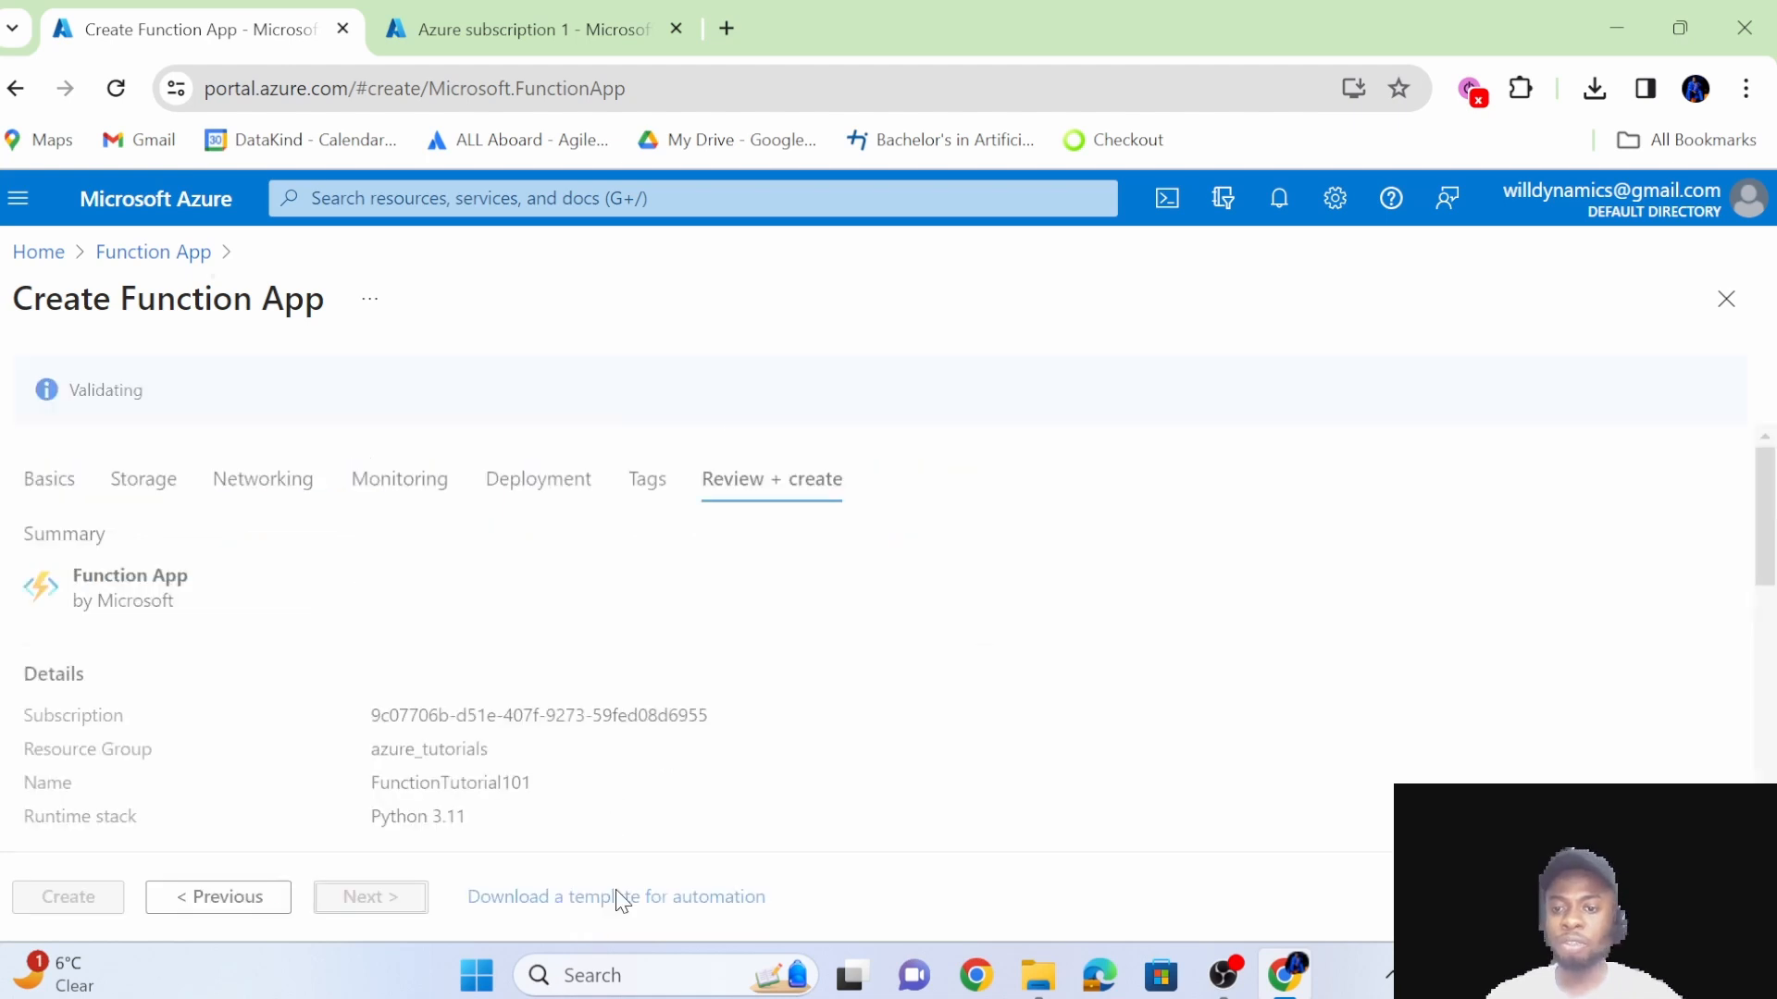
pyautogui.scroll(-10, 775, 722)
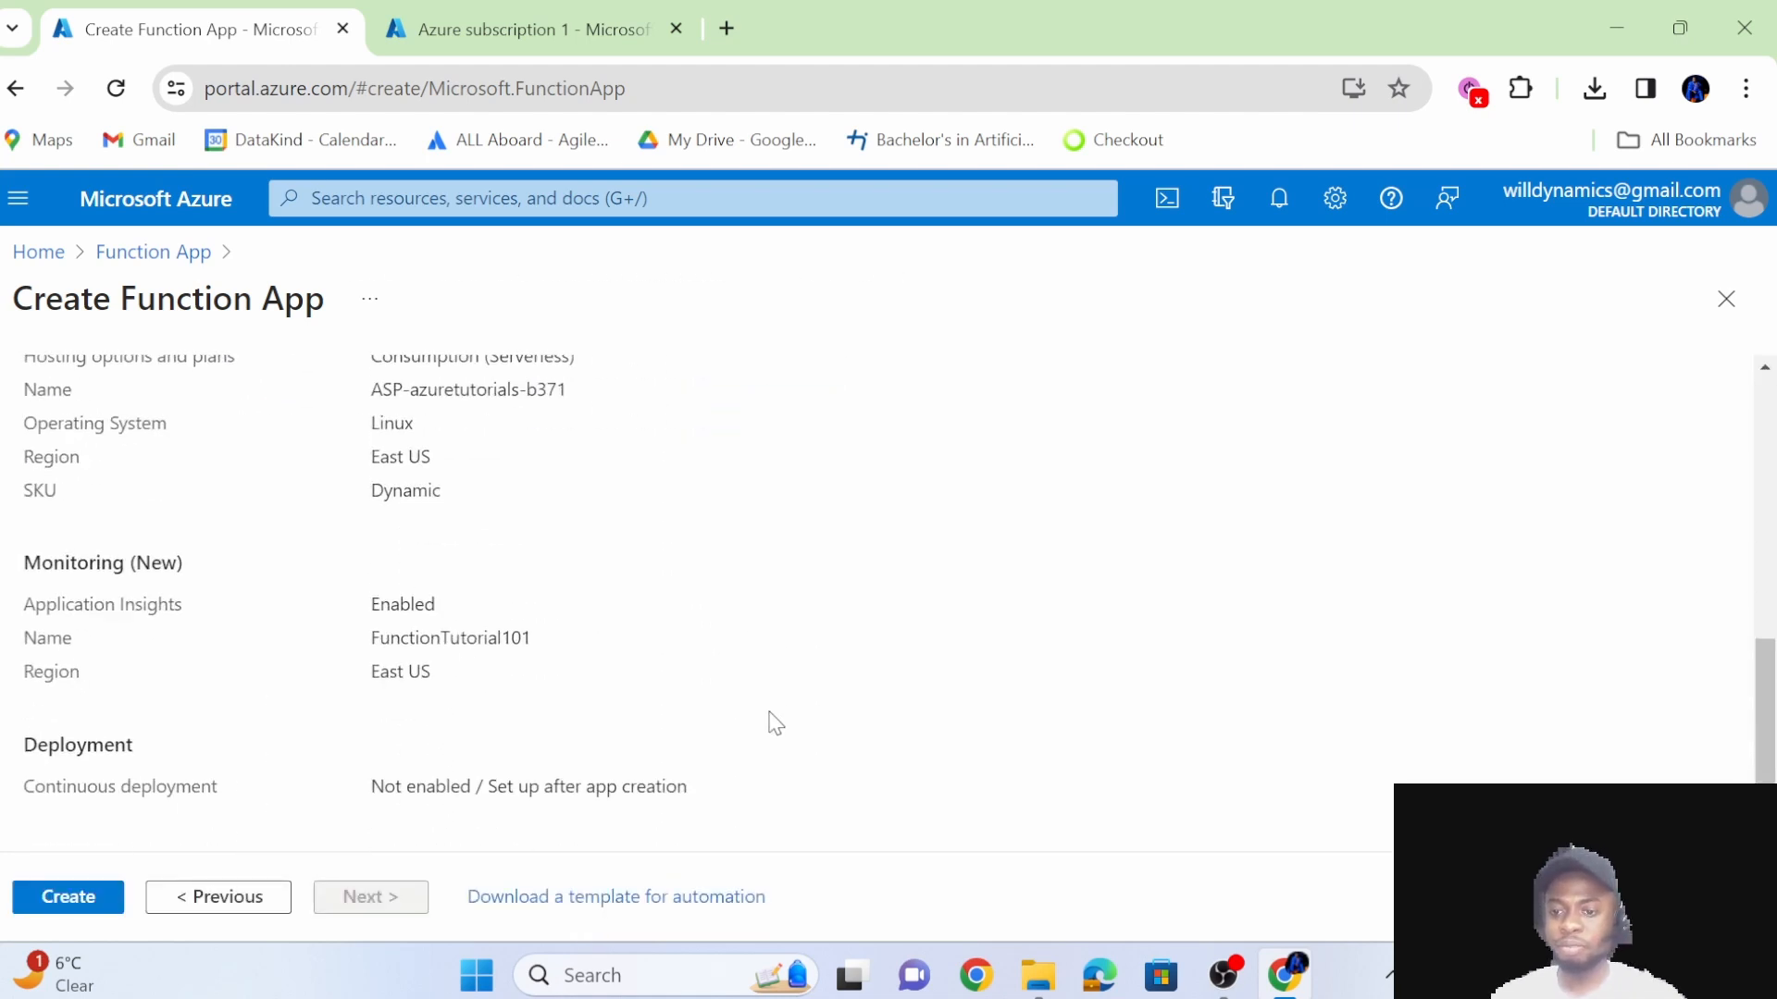
pyautogui.scroll(10, 595, 639)
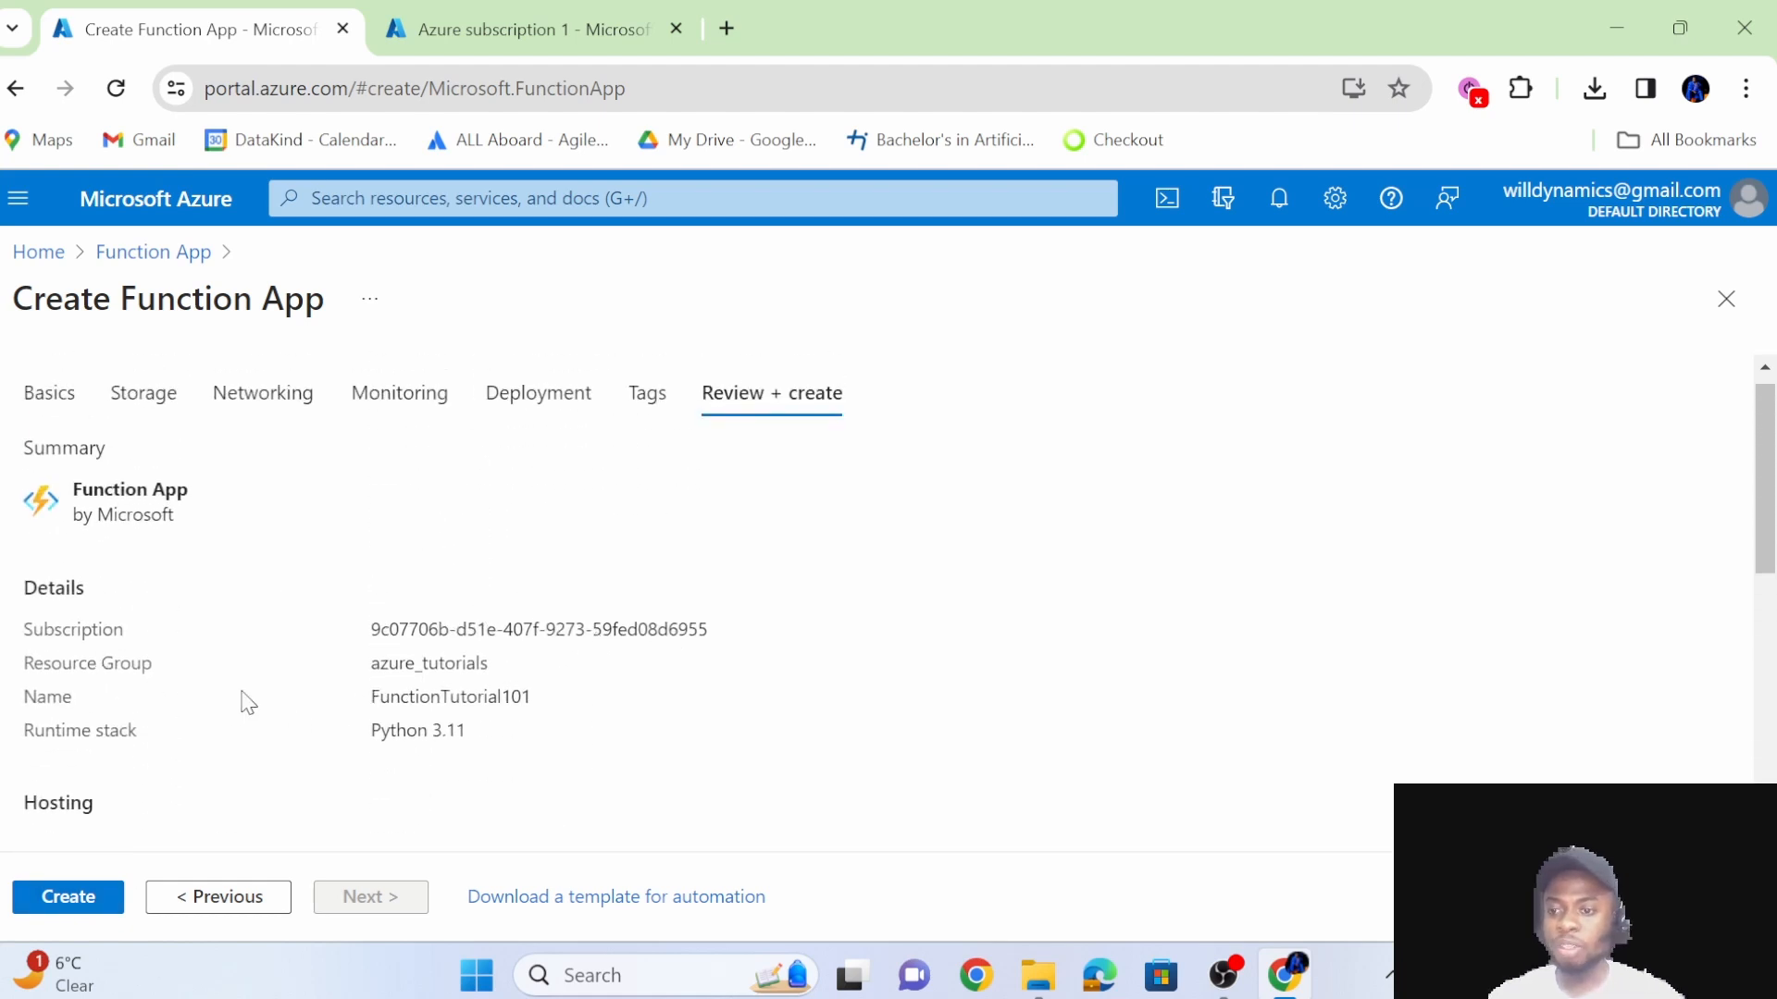
pyautogui.scroll(-1, 238, 702)
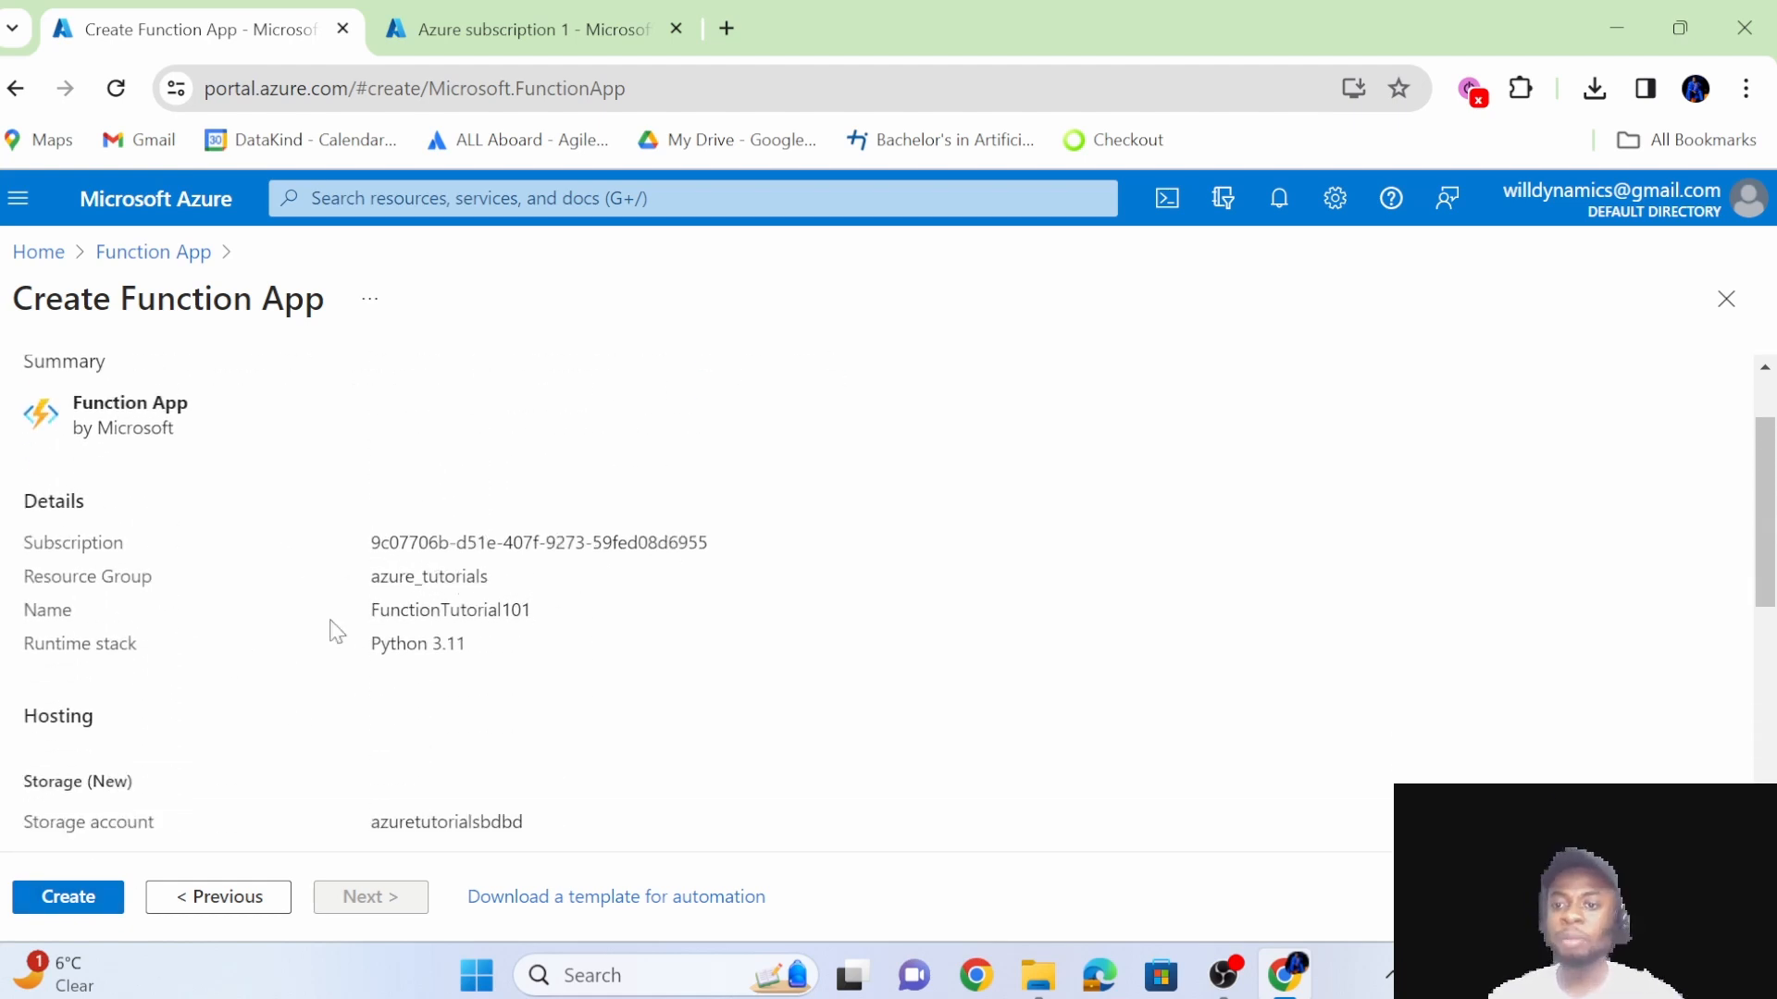
pyautogui.scroll(-1, 583, 620)
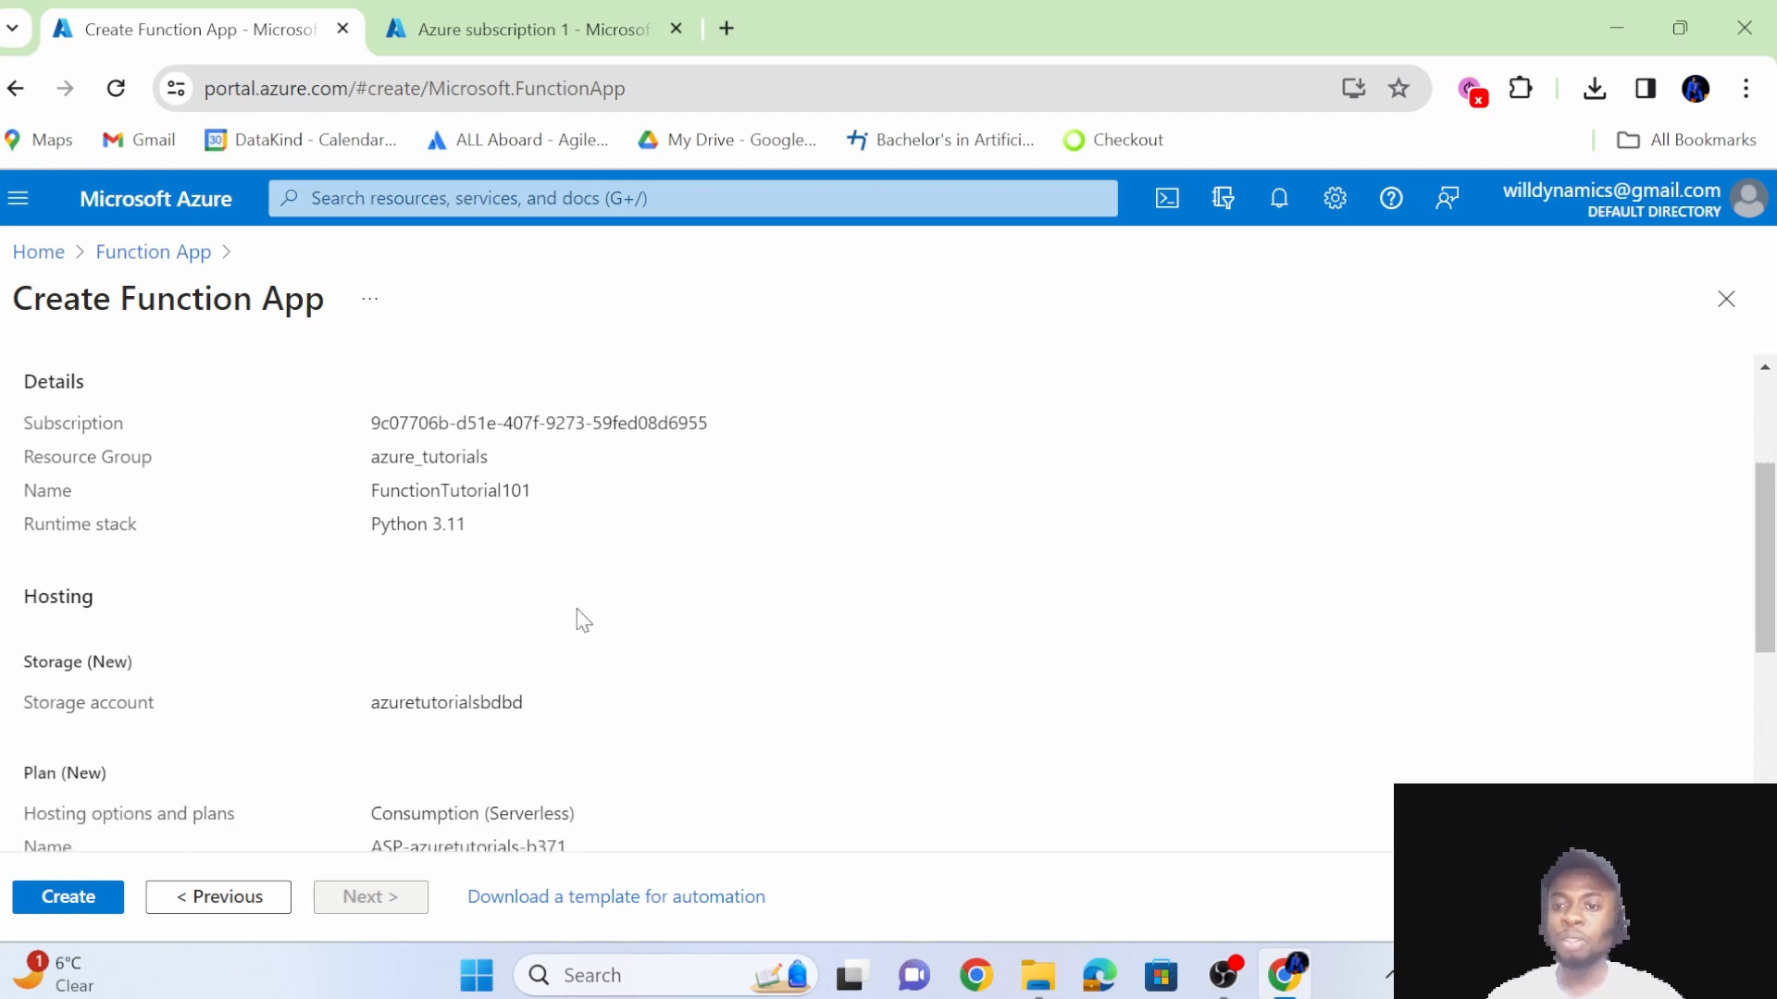
pyautogui.scroll(-3, 516, 542)
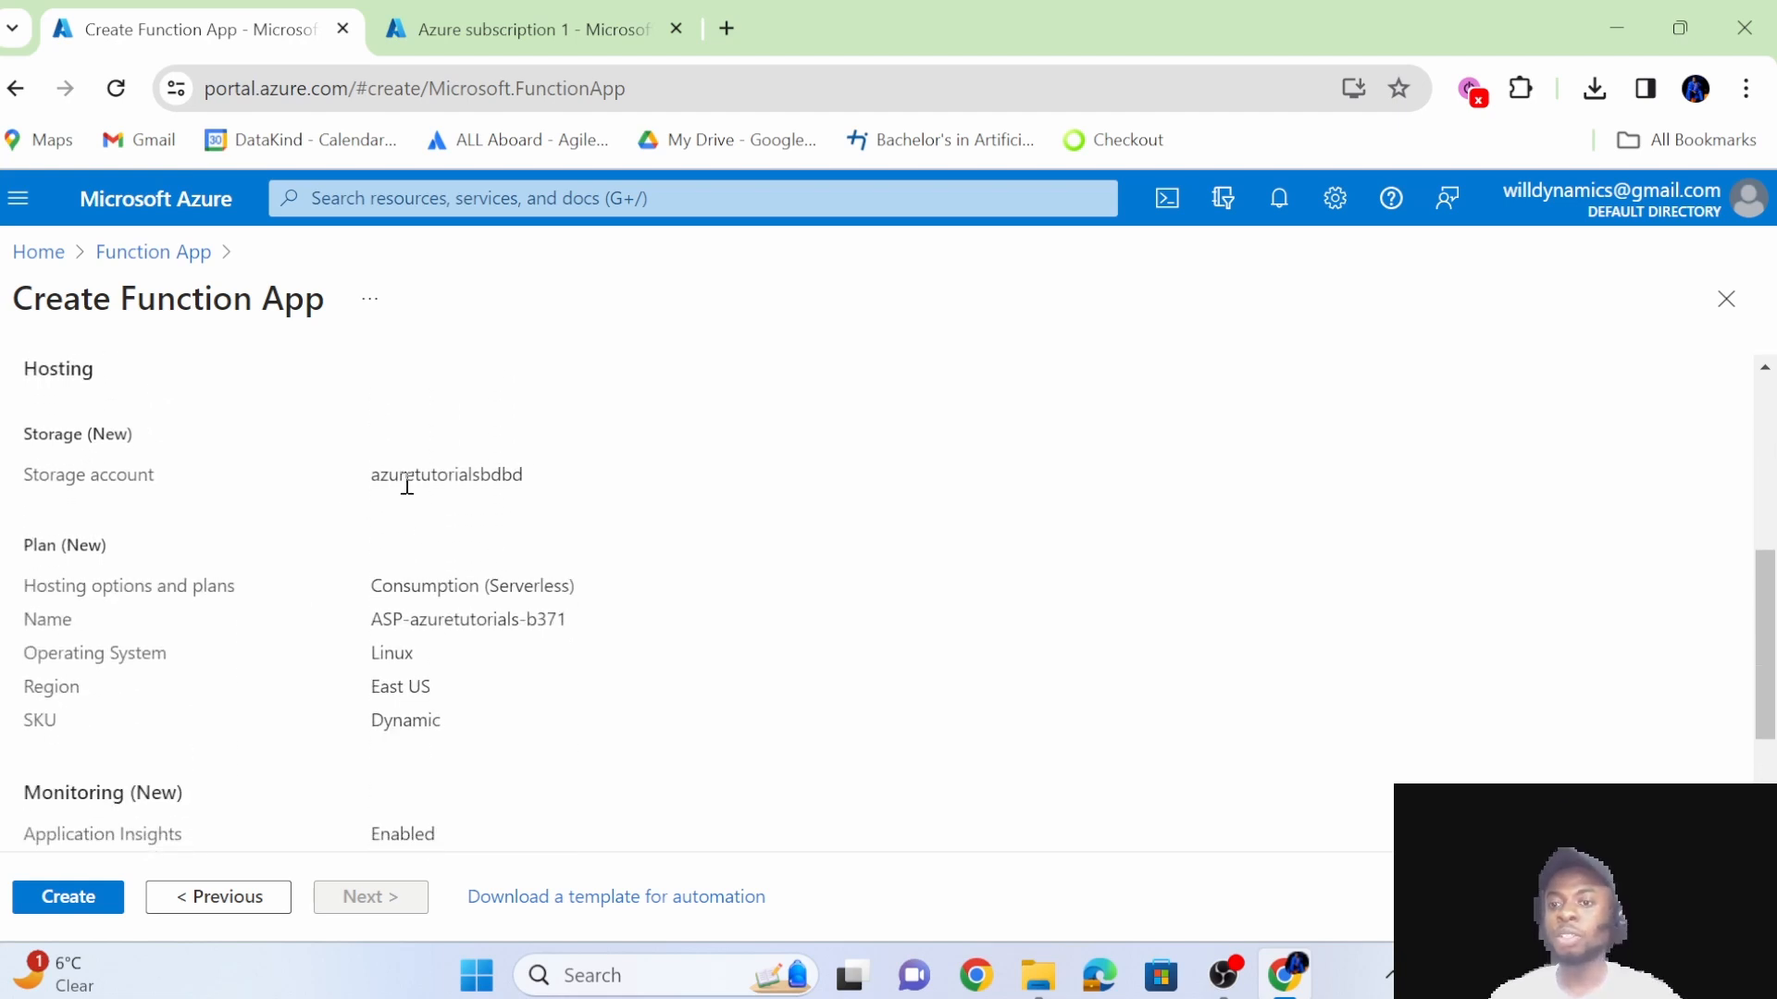
pyautogui.scroll(-1, 483, 592)
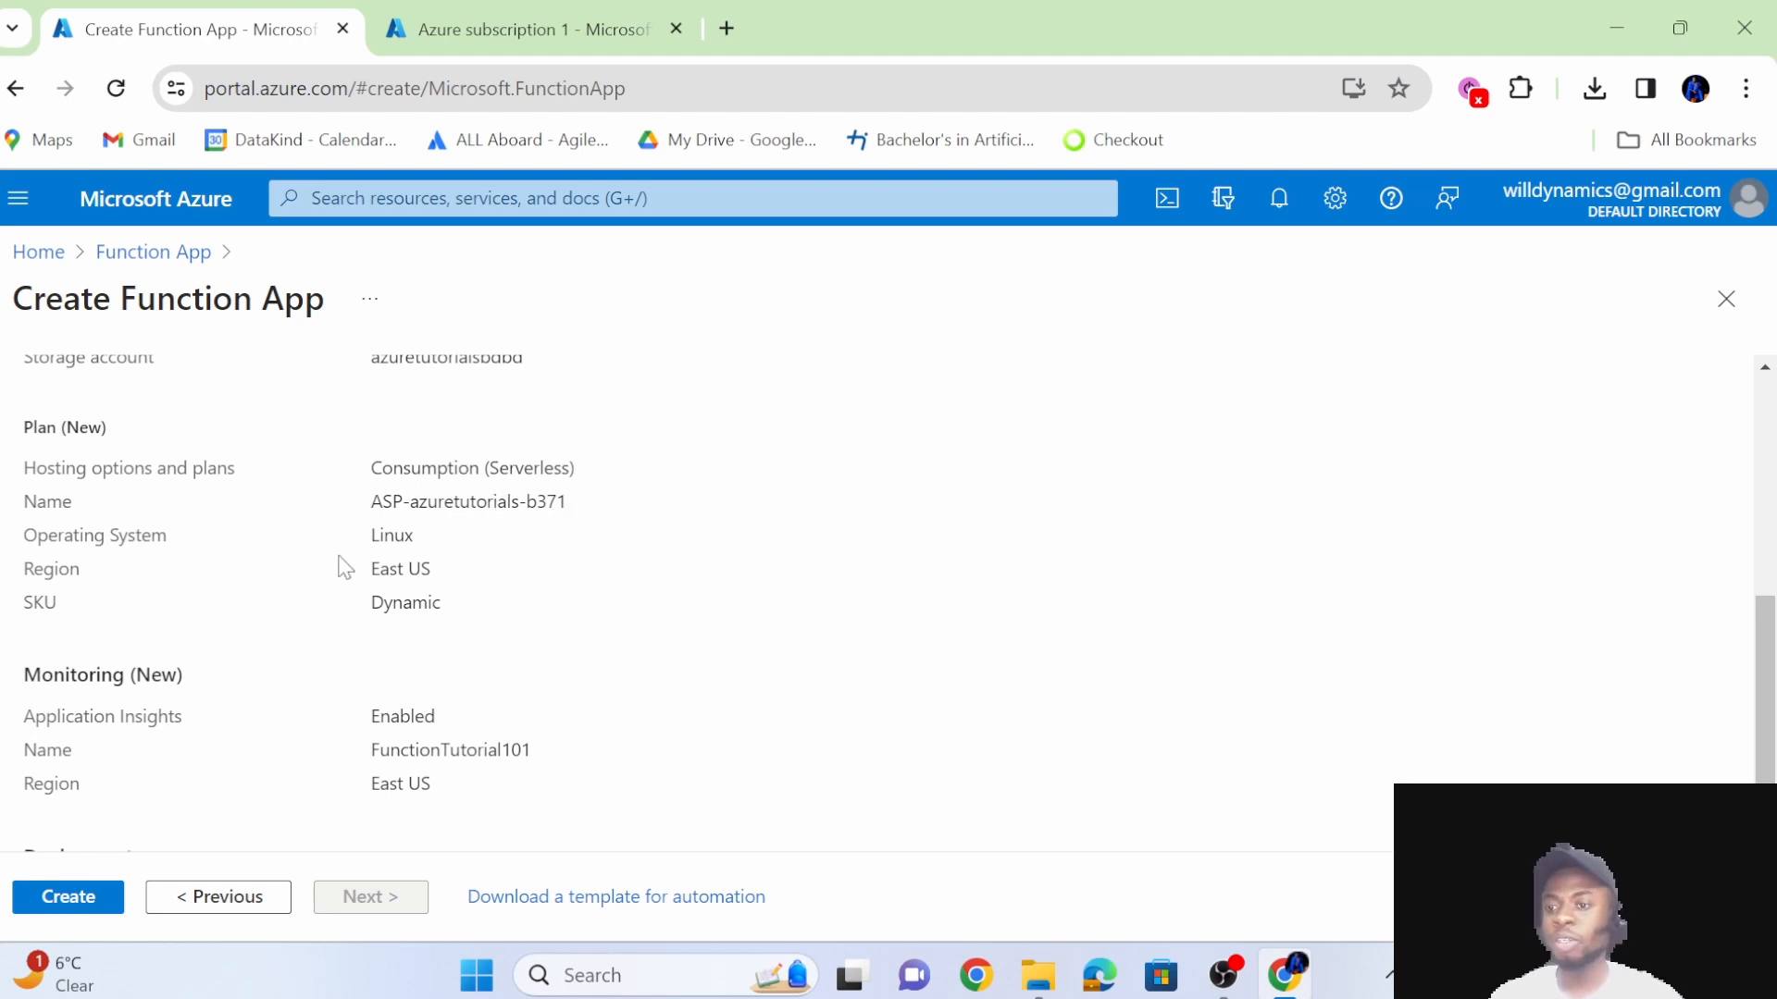
pyautogui.scroll(-1, 487, 603)
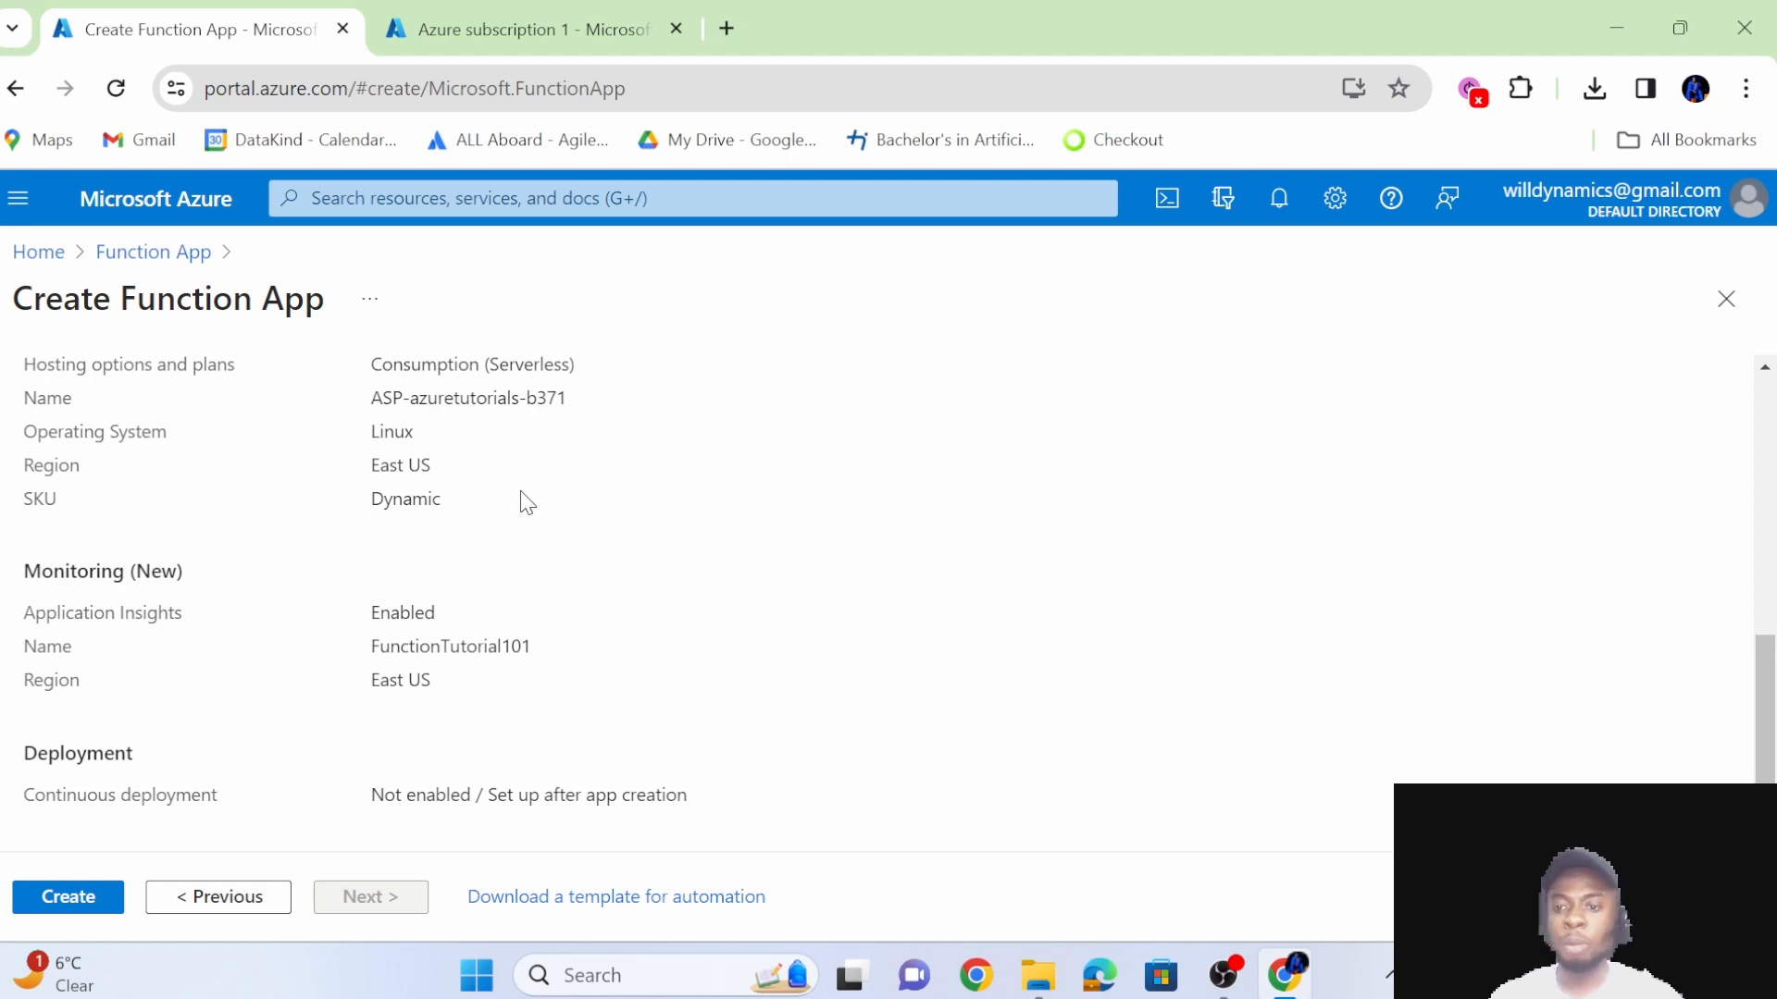
pyautogui.scroll(-1, 526, 502)
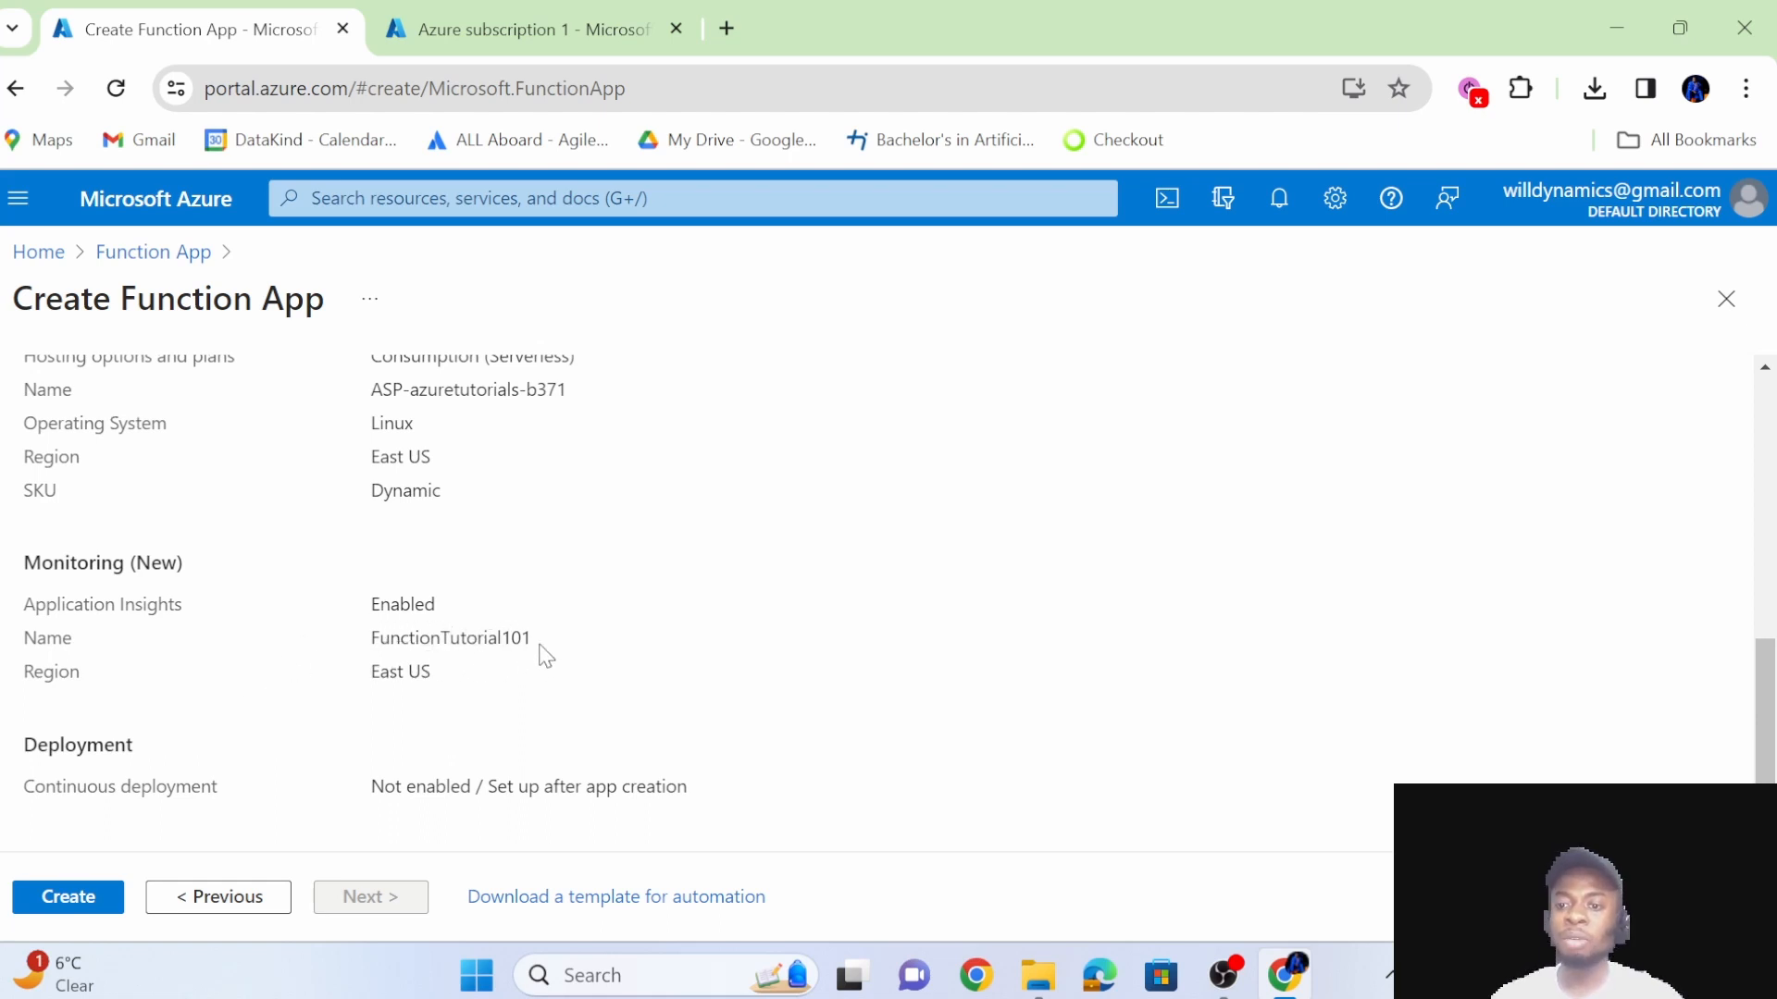
pyautogui.moveTo(535, 651); pyautogui.dragTo(365, 601)
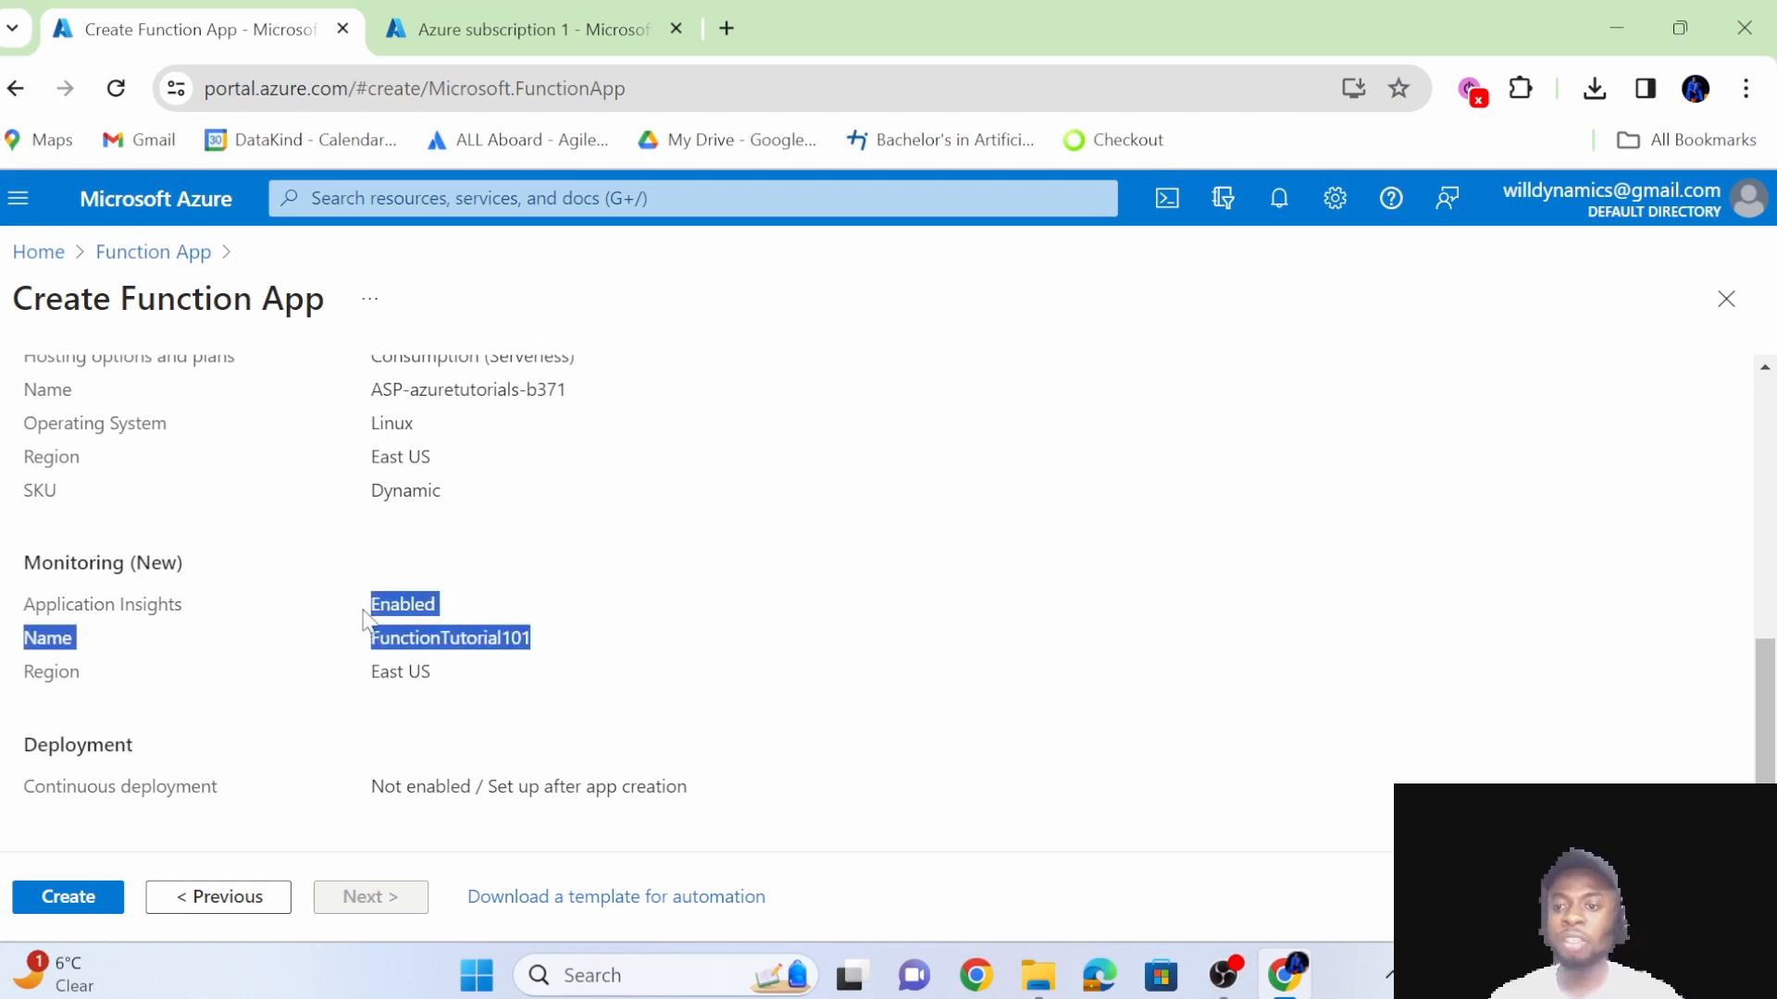
pyautogui.scroll(10, 475, 594)
pyautogui.scroll(-1, 537, 616)
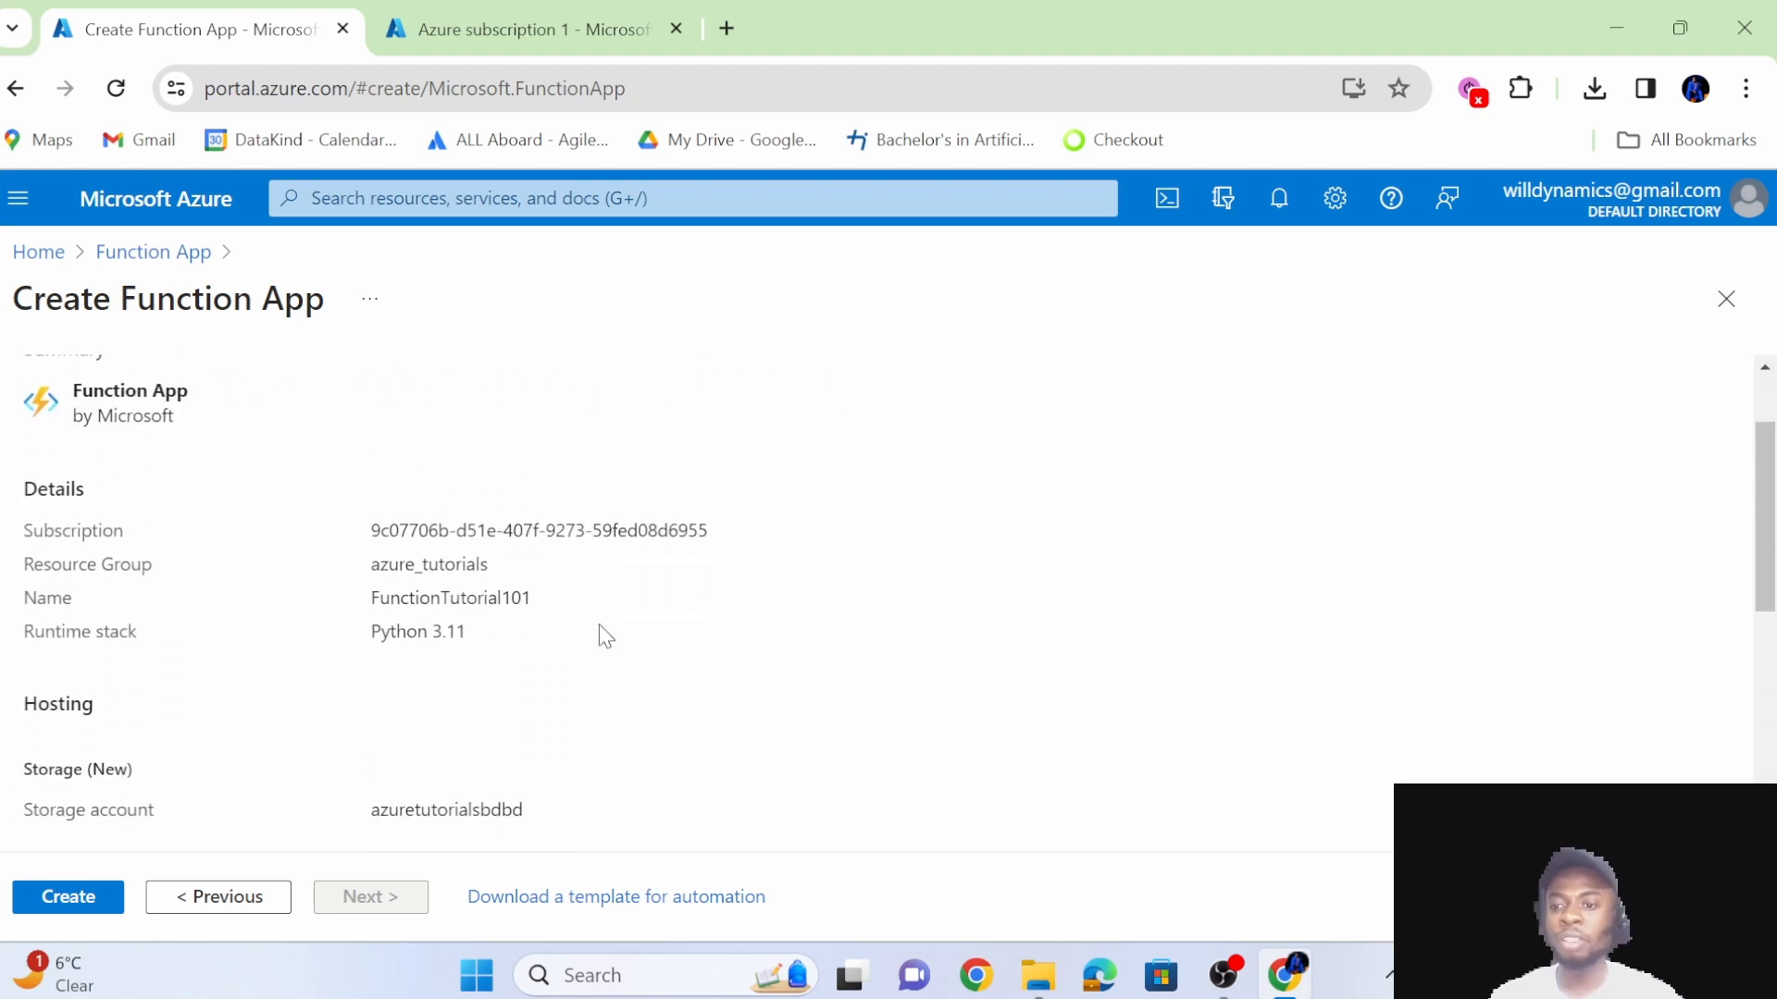
pyautogui.scroll(-5, 477, 624)
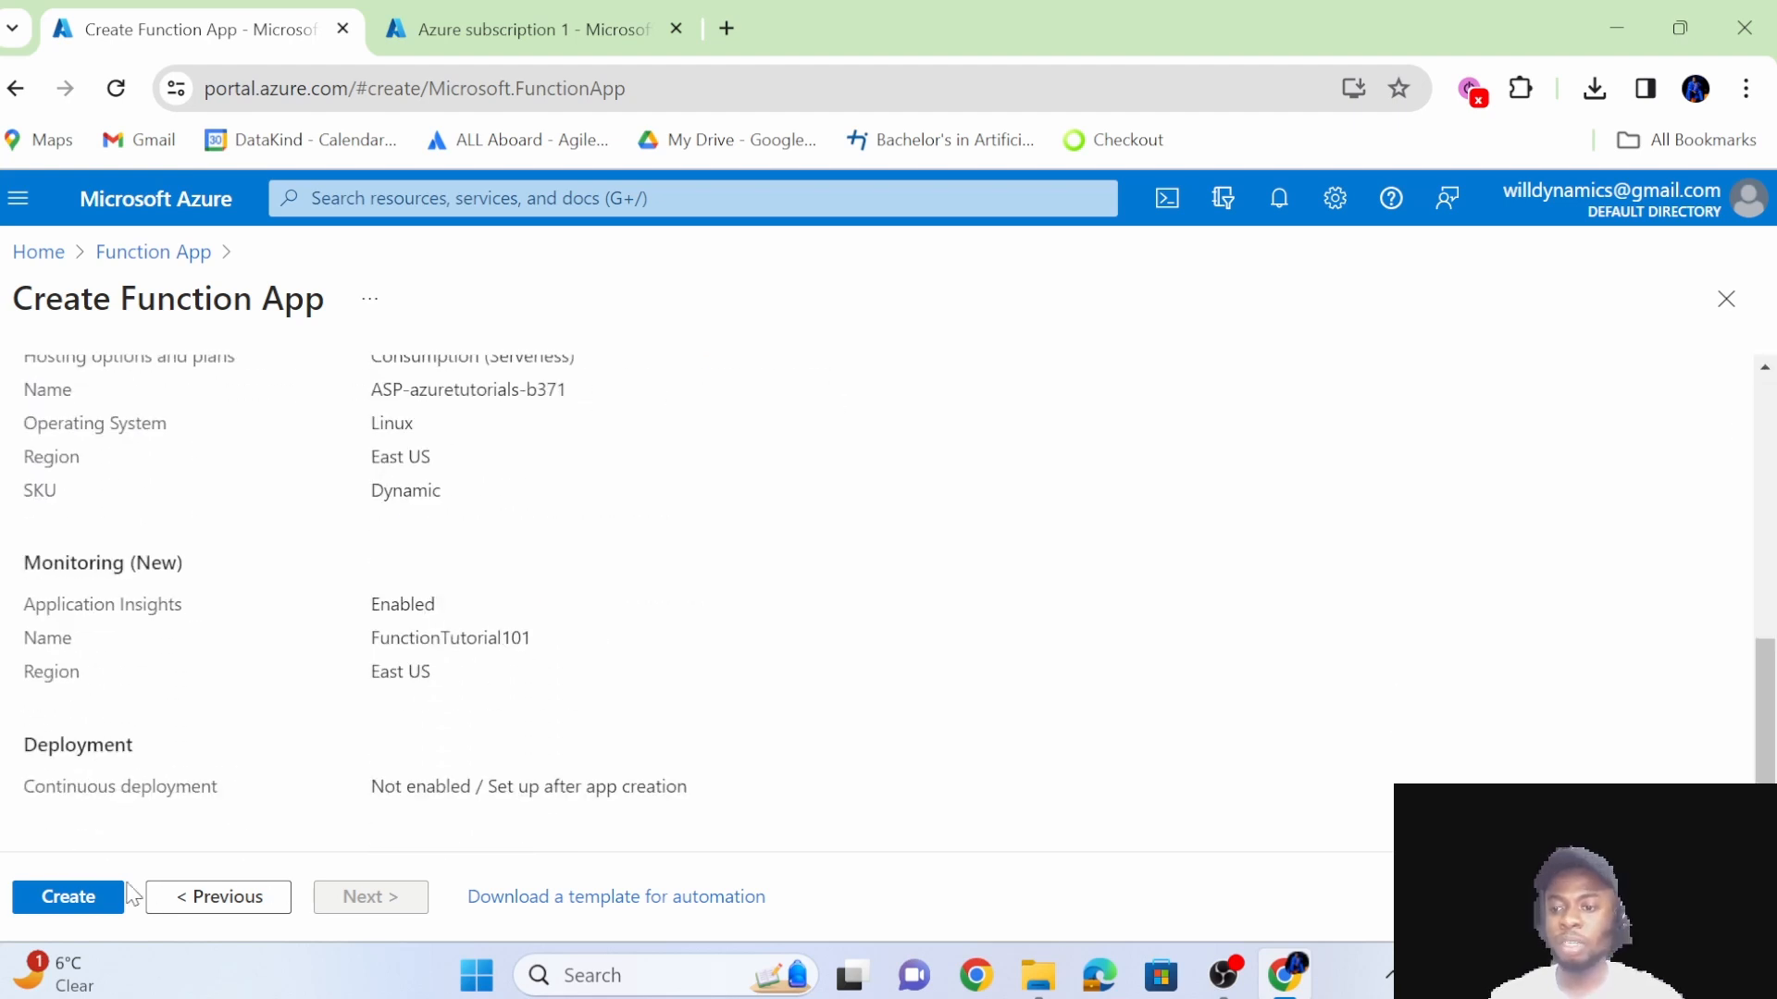
# Create the function app and go to the deployed resource's overview.
pyautogui.click(83, 902)
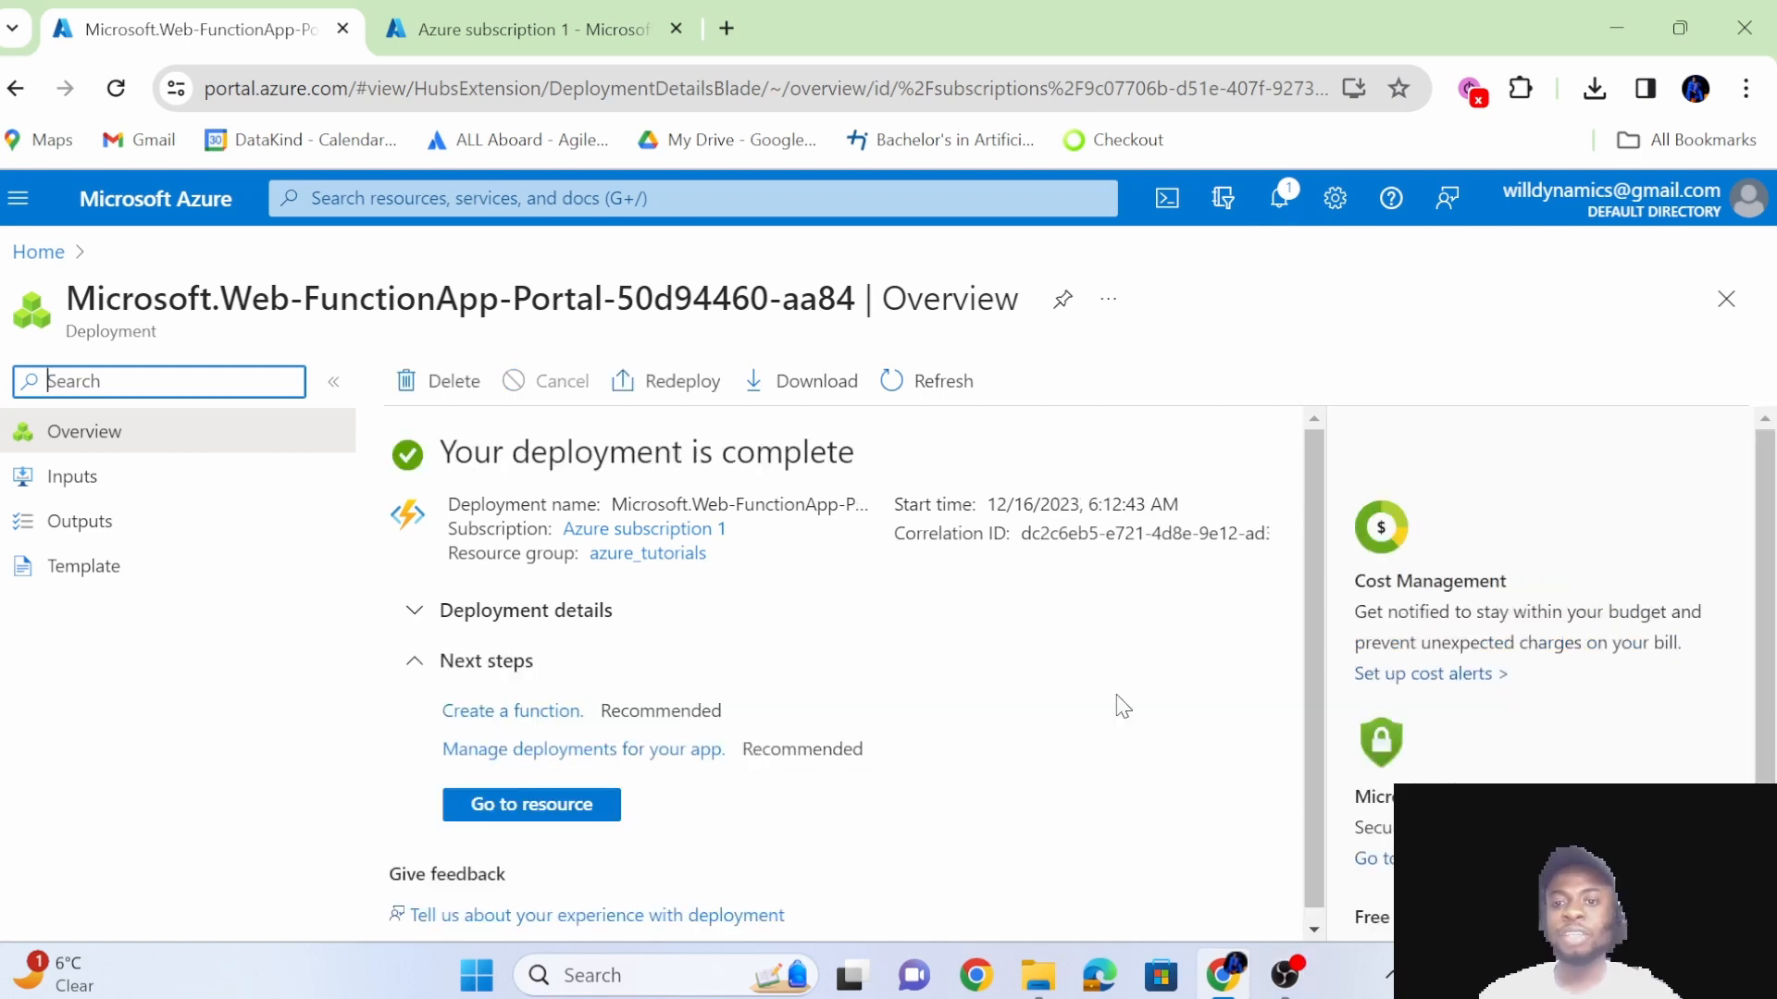
pyautogui.click(570, 814)
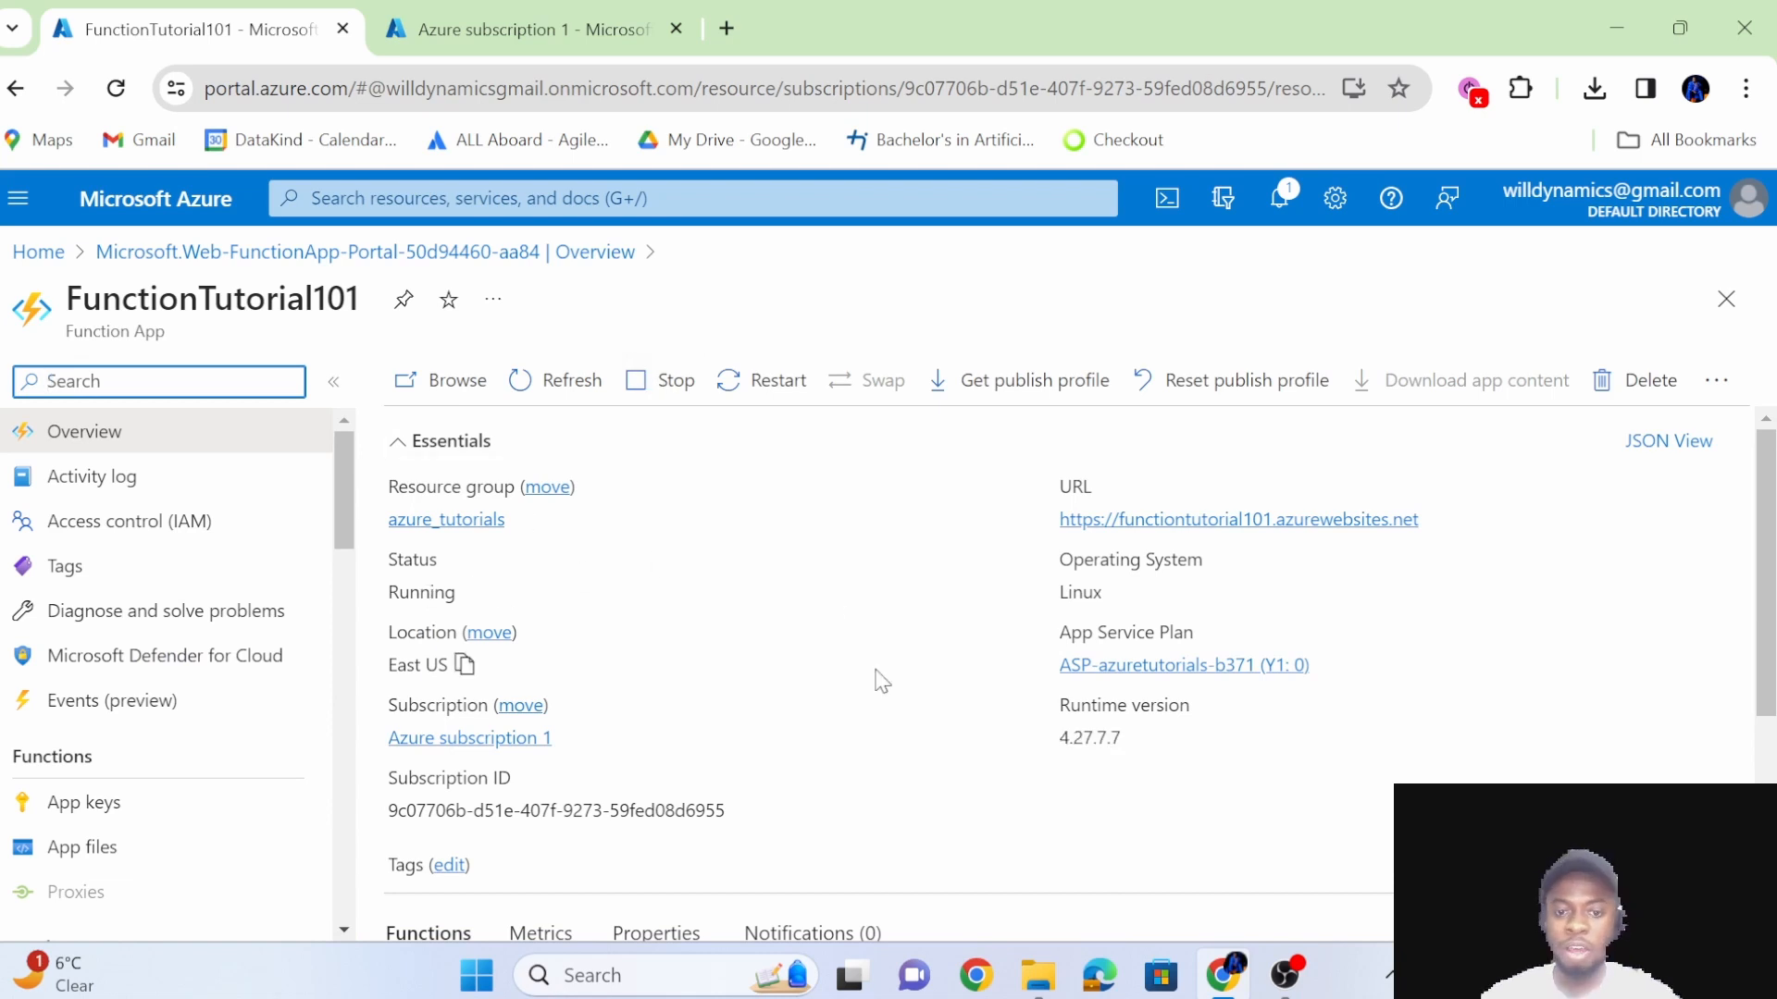
pyautogui.scroll(-3, 881, 681)
pyautogui.scroll(3, 880, 681)
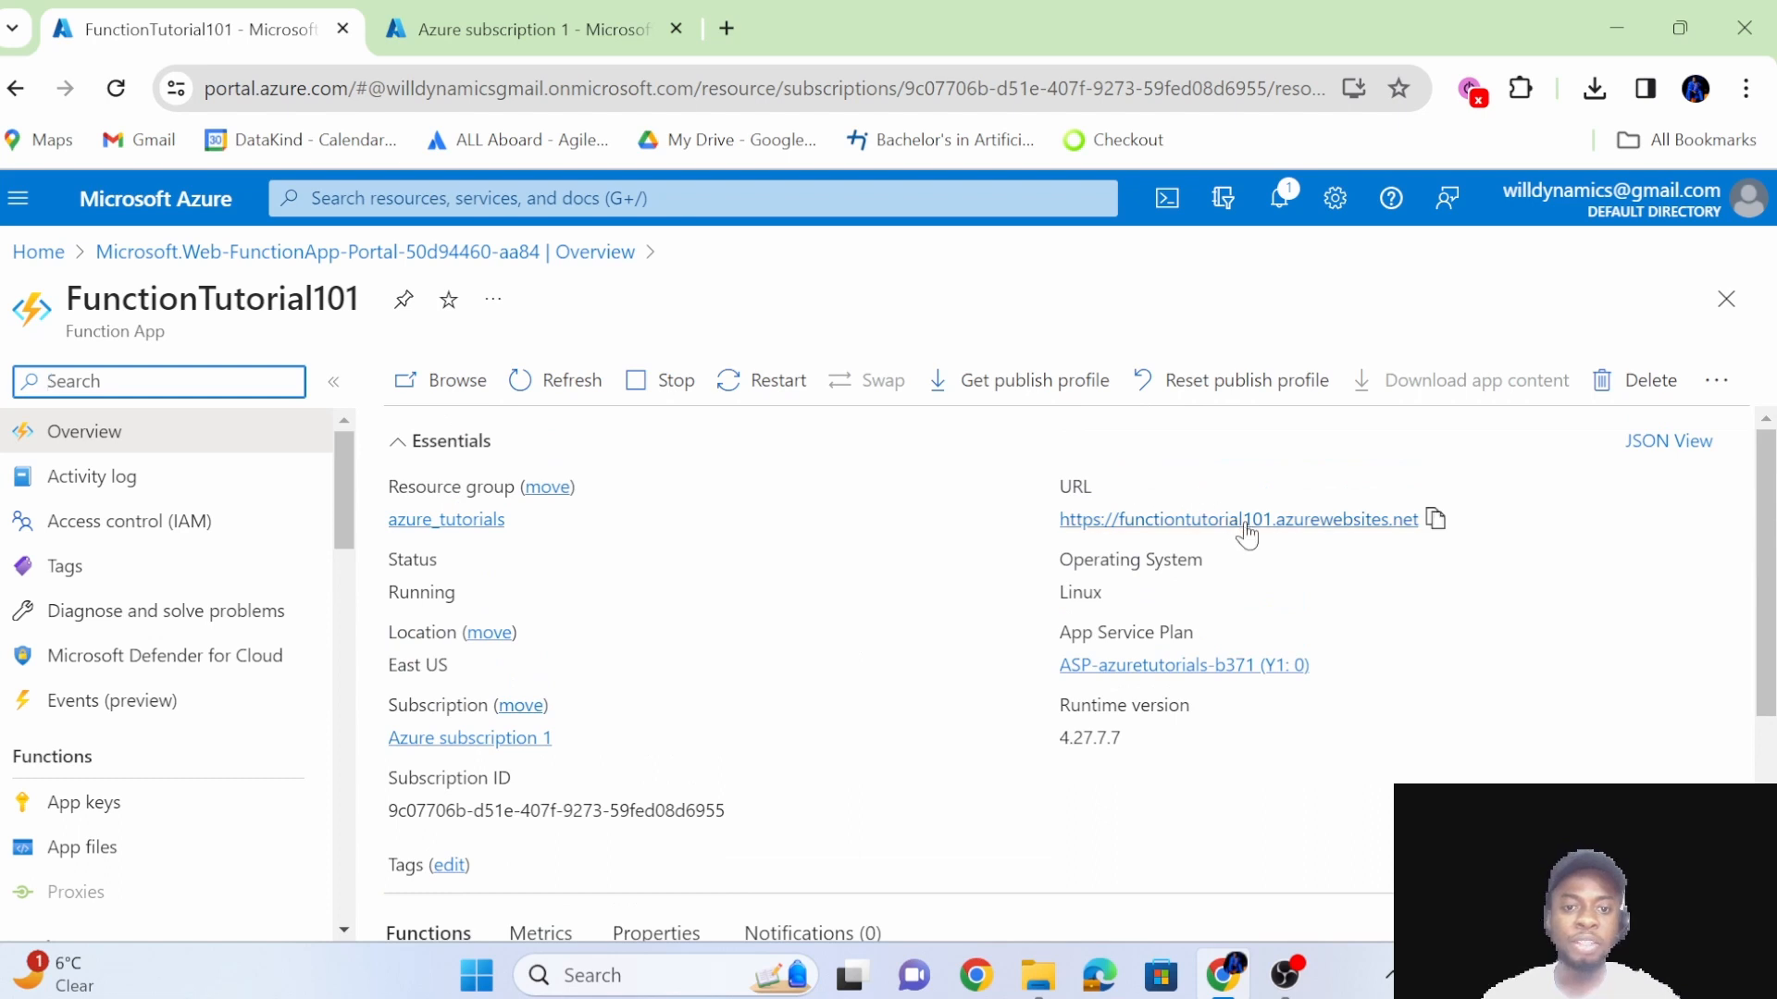
# Open the function app's URL, functiontutorial101.azurewebsites.net, and examine its landing page.
pyautogui.click(1313, 524)
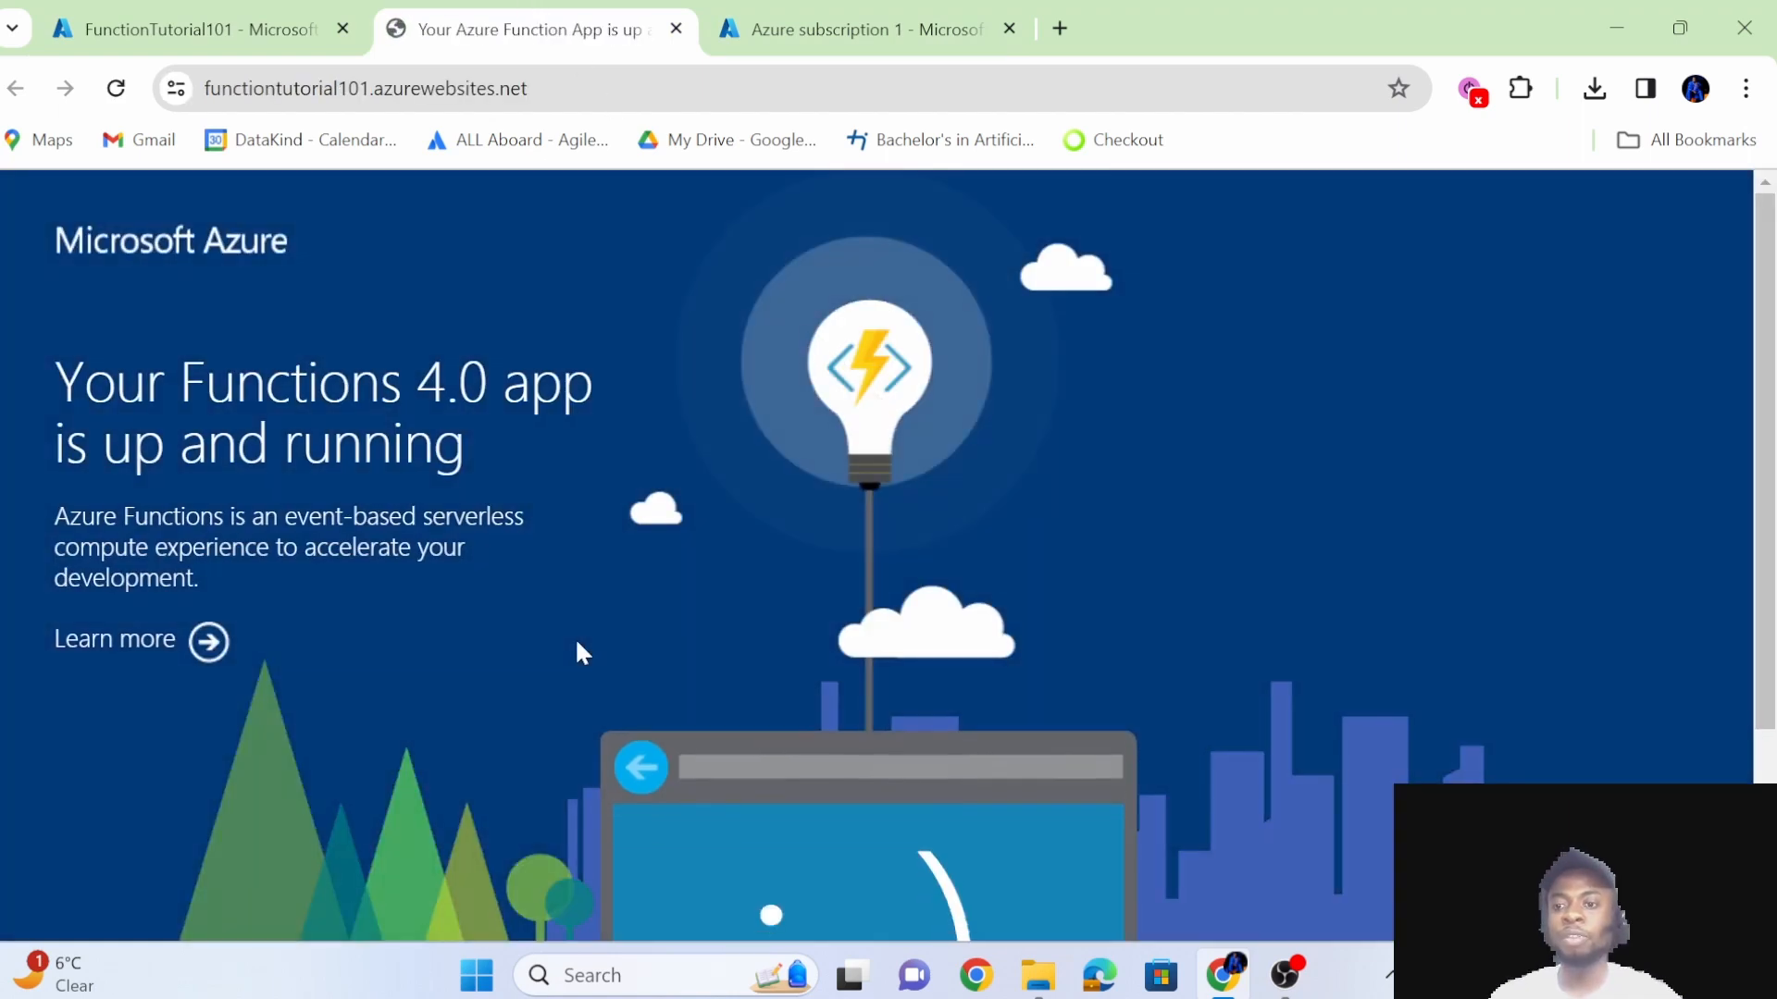
pyautogui.scroll(-3, 577, 648)
pyautogui.scroll(3, 576, 645)
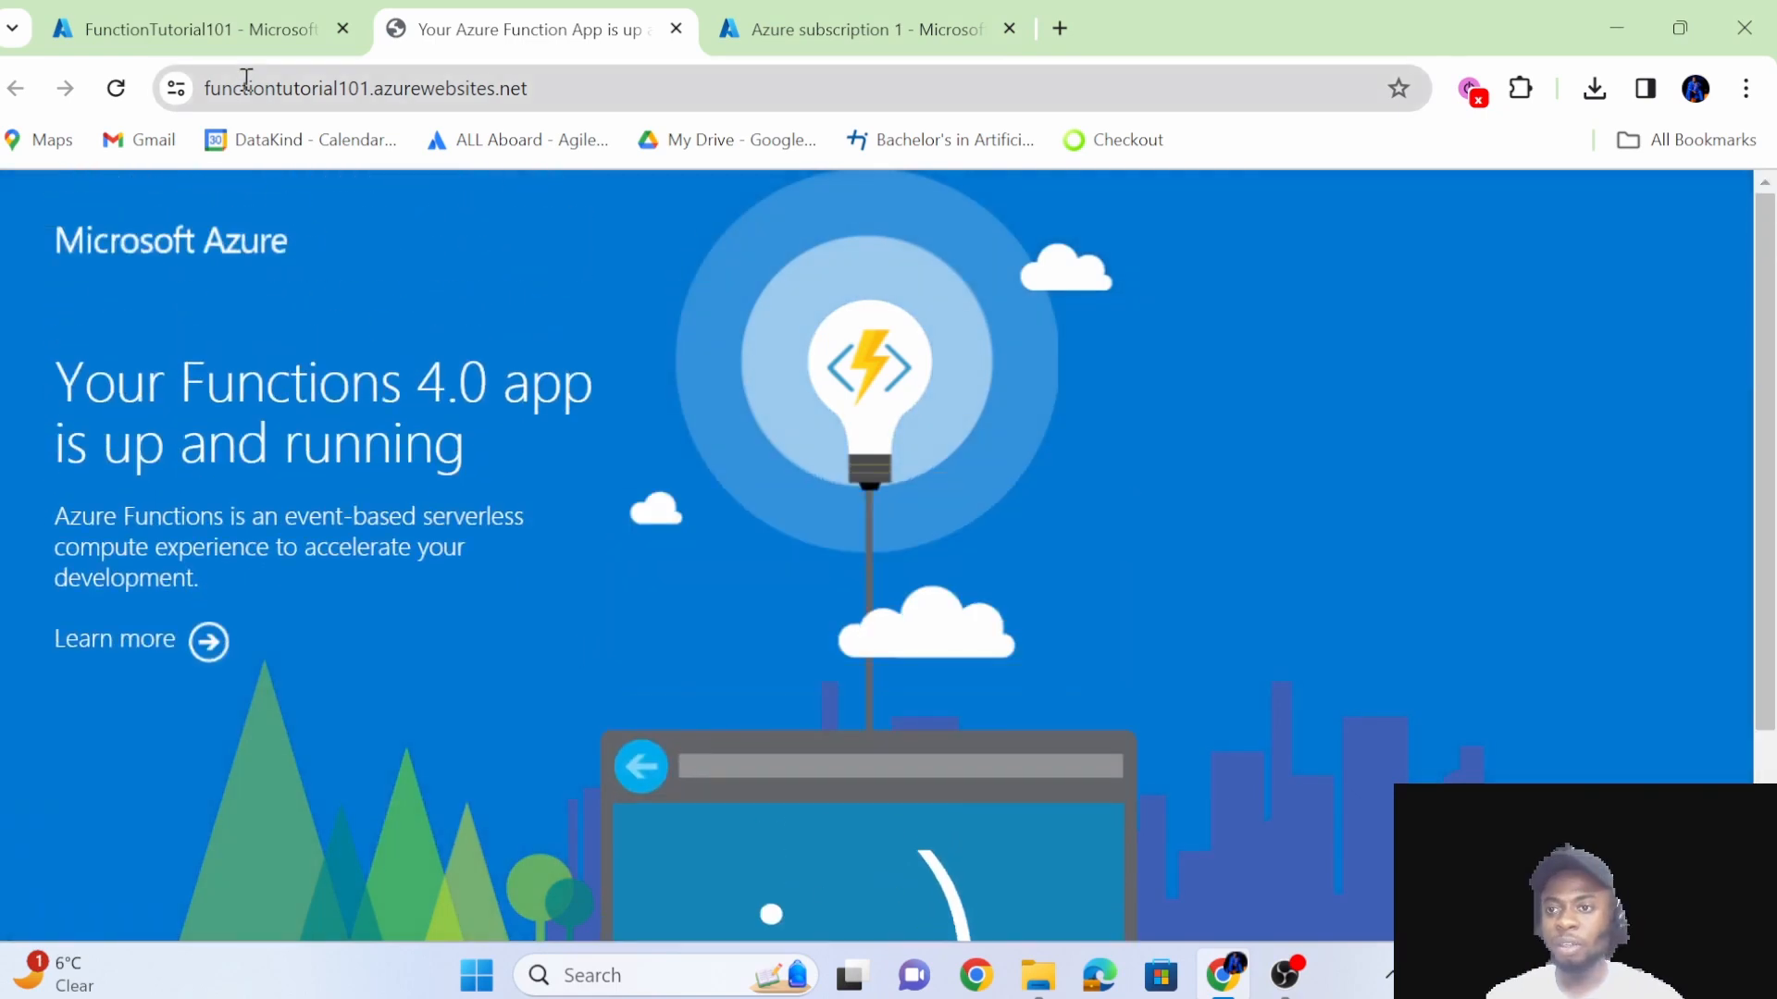
# Return to the FunctionTutorial101 resource in the portal and open its activity log.
pyautogui.click(250, 28)
pyautogui.scroll(-2, 255, 583)
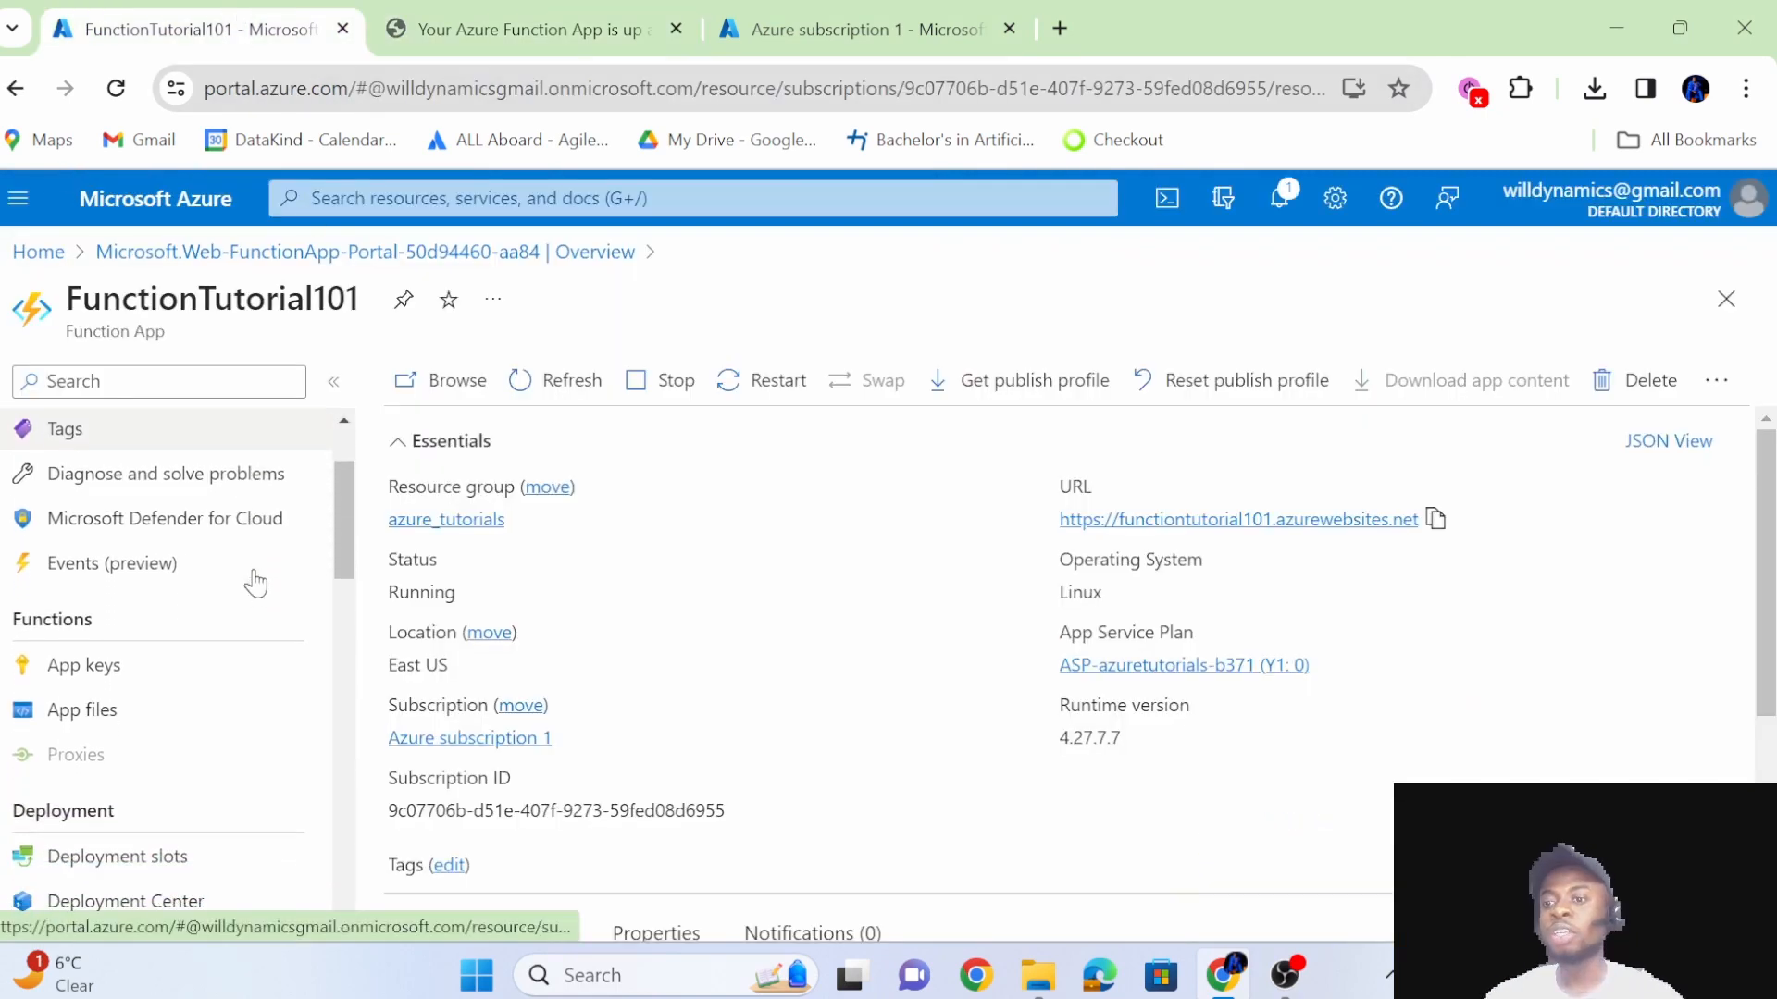
pyautogui.scroll(2, 256, 583)
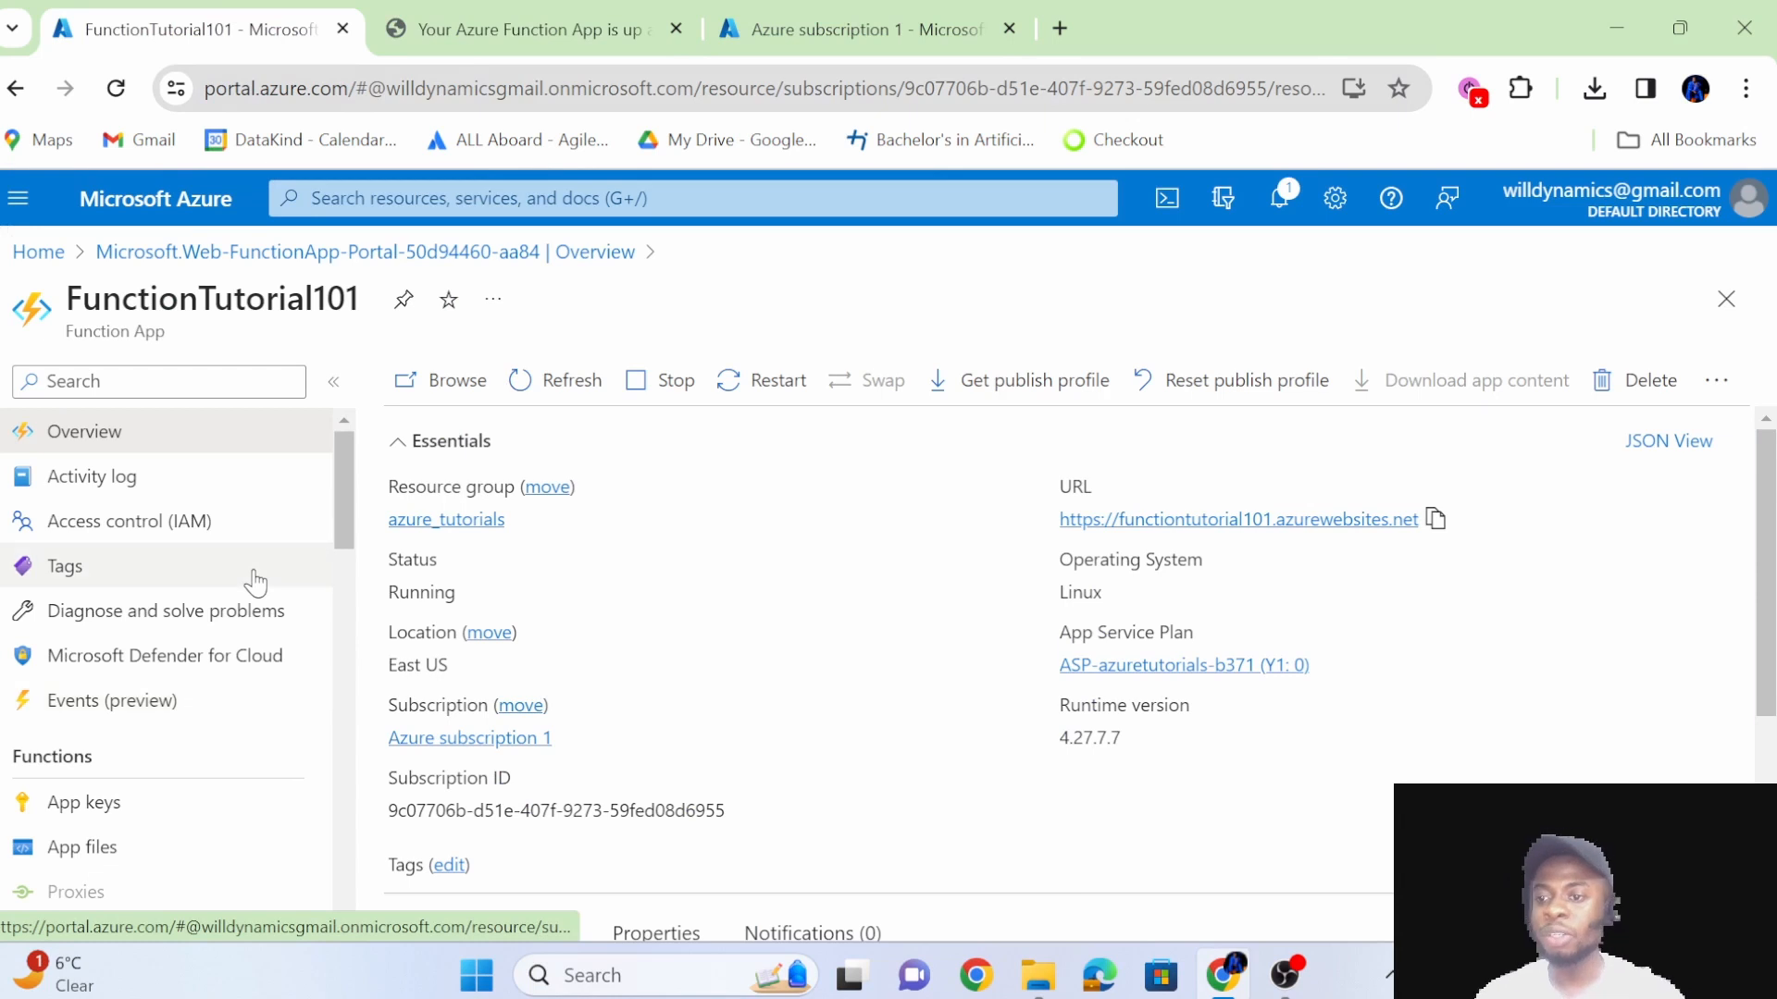
pyautogui.click(182, 500)
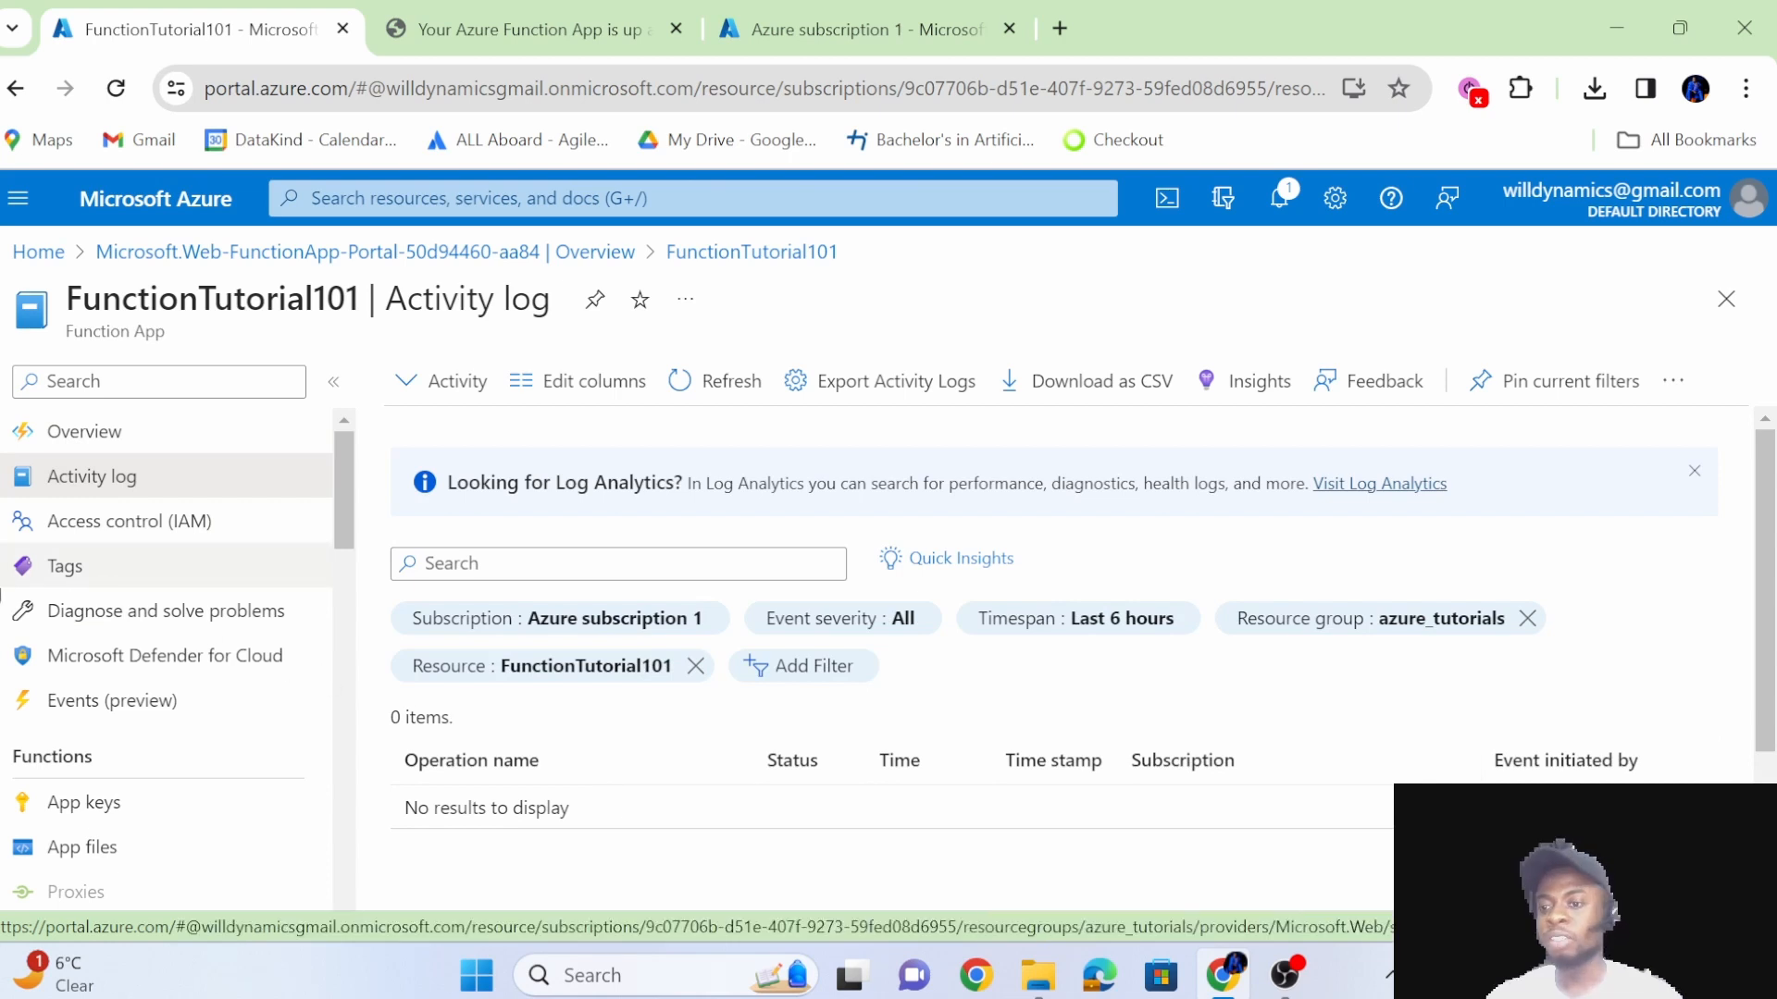
# Open the function app's identity settings, turn on the system-assigned managed identity, and save and confirm the change.
pyautogui.scroll(-1, 139, 700)
pyautogui.scroll(1, 139, 685)
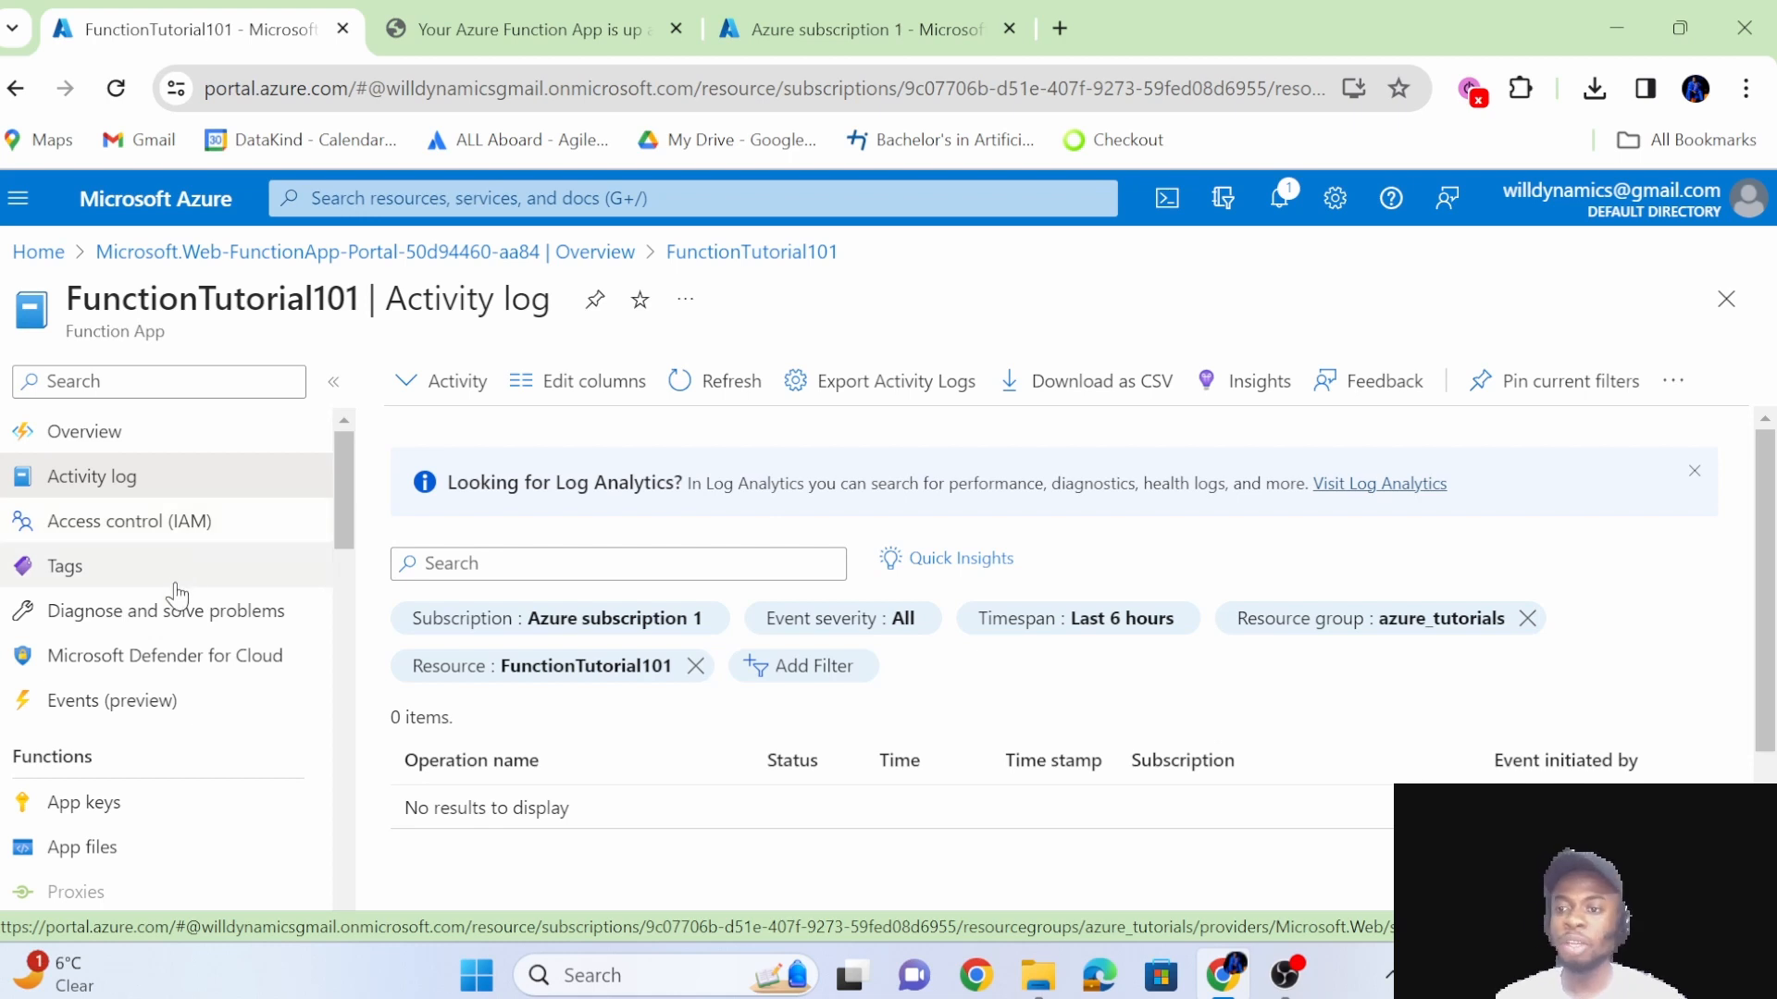
pyautogui.scroll(-1, 172, 611)
pyautogui.scroll(-1, 167, 633)
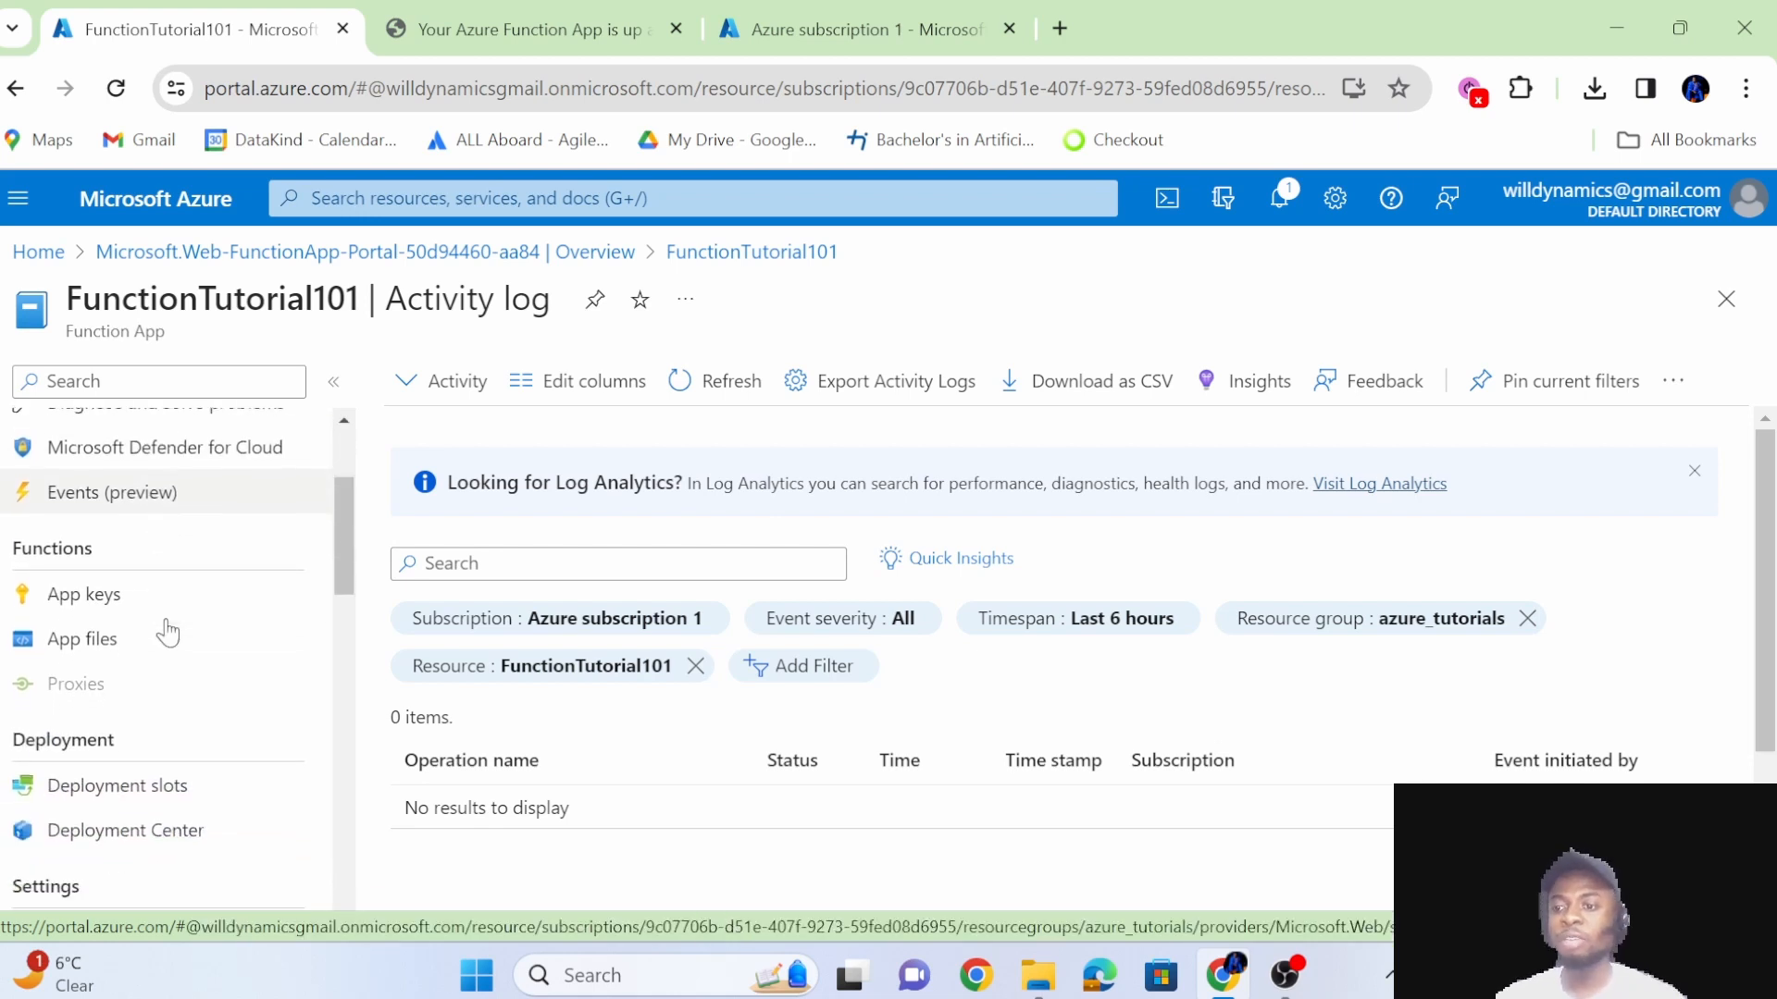
pyautogui.scroll(-3, 139, 648)
pyautogui.click(138, 711)
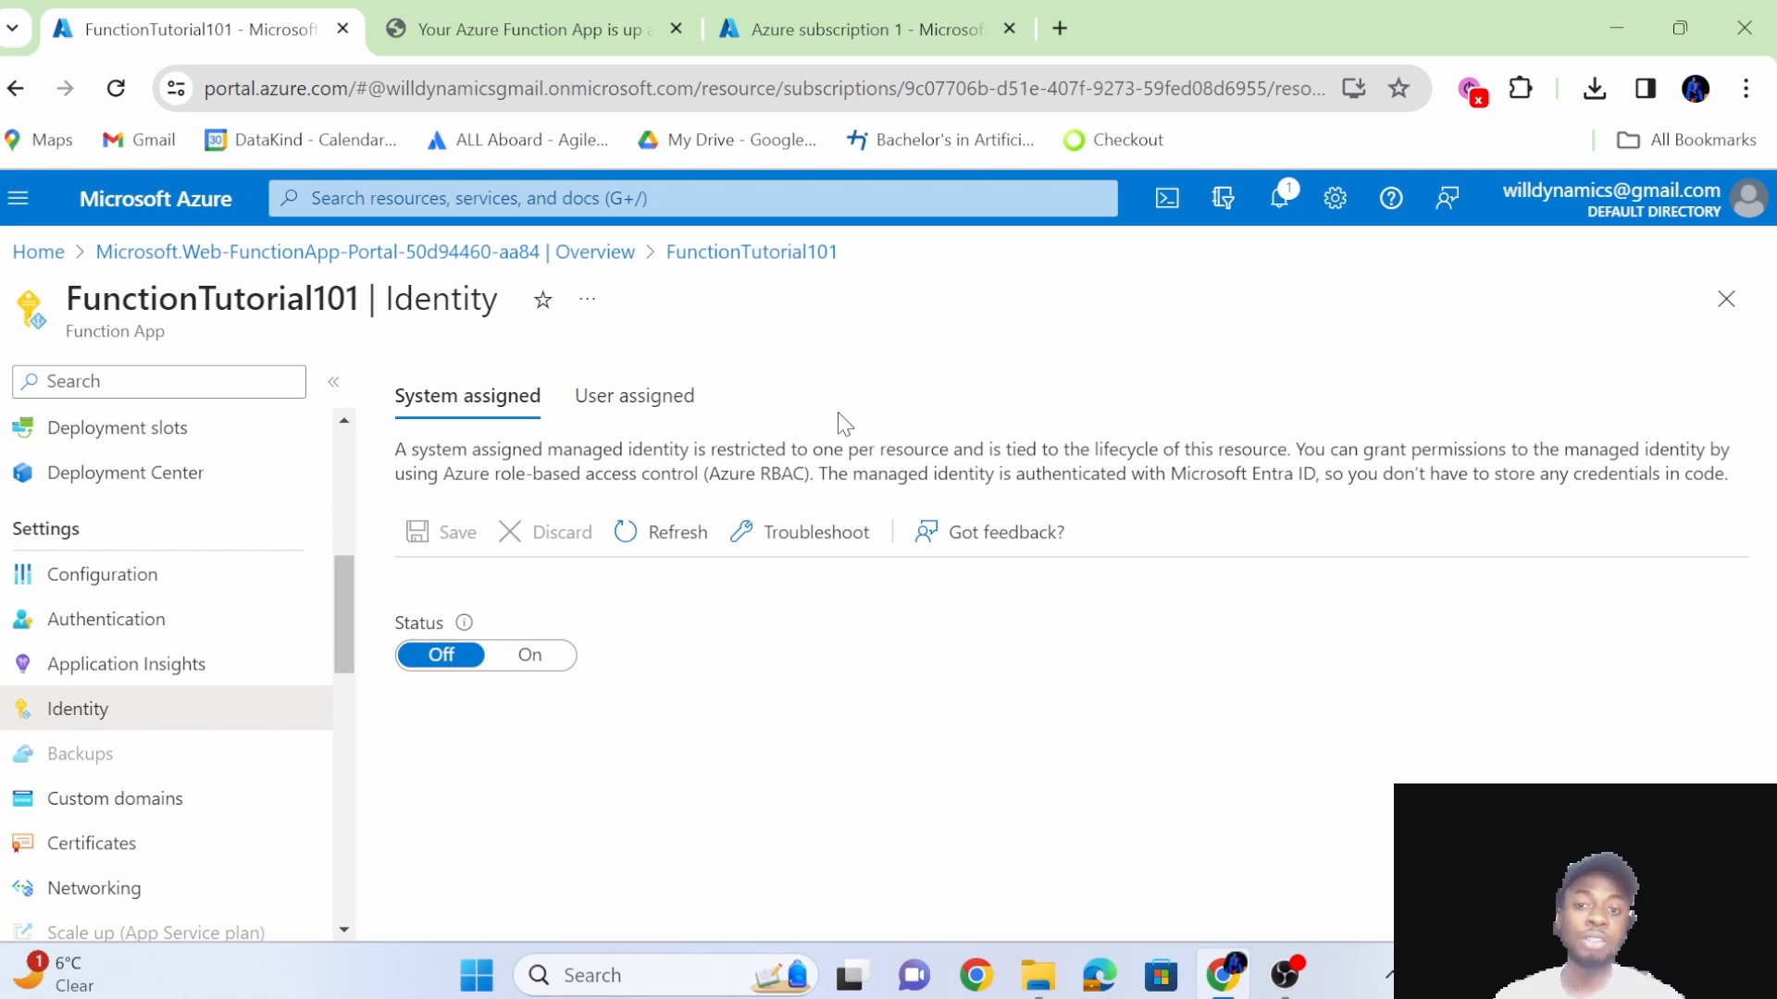
pyautogui.click(540, 659)
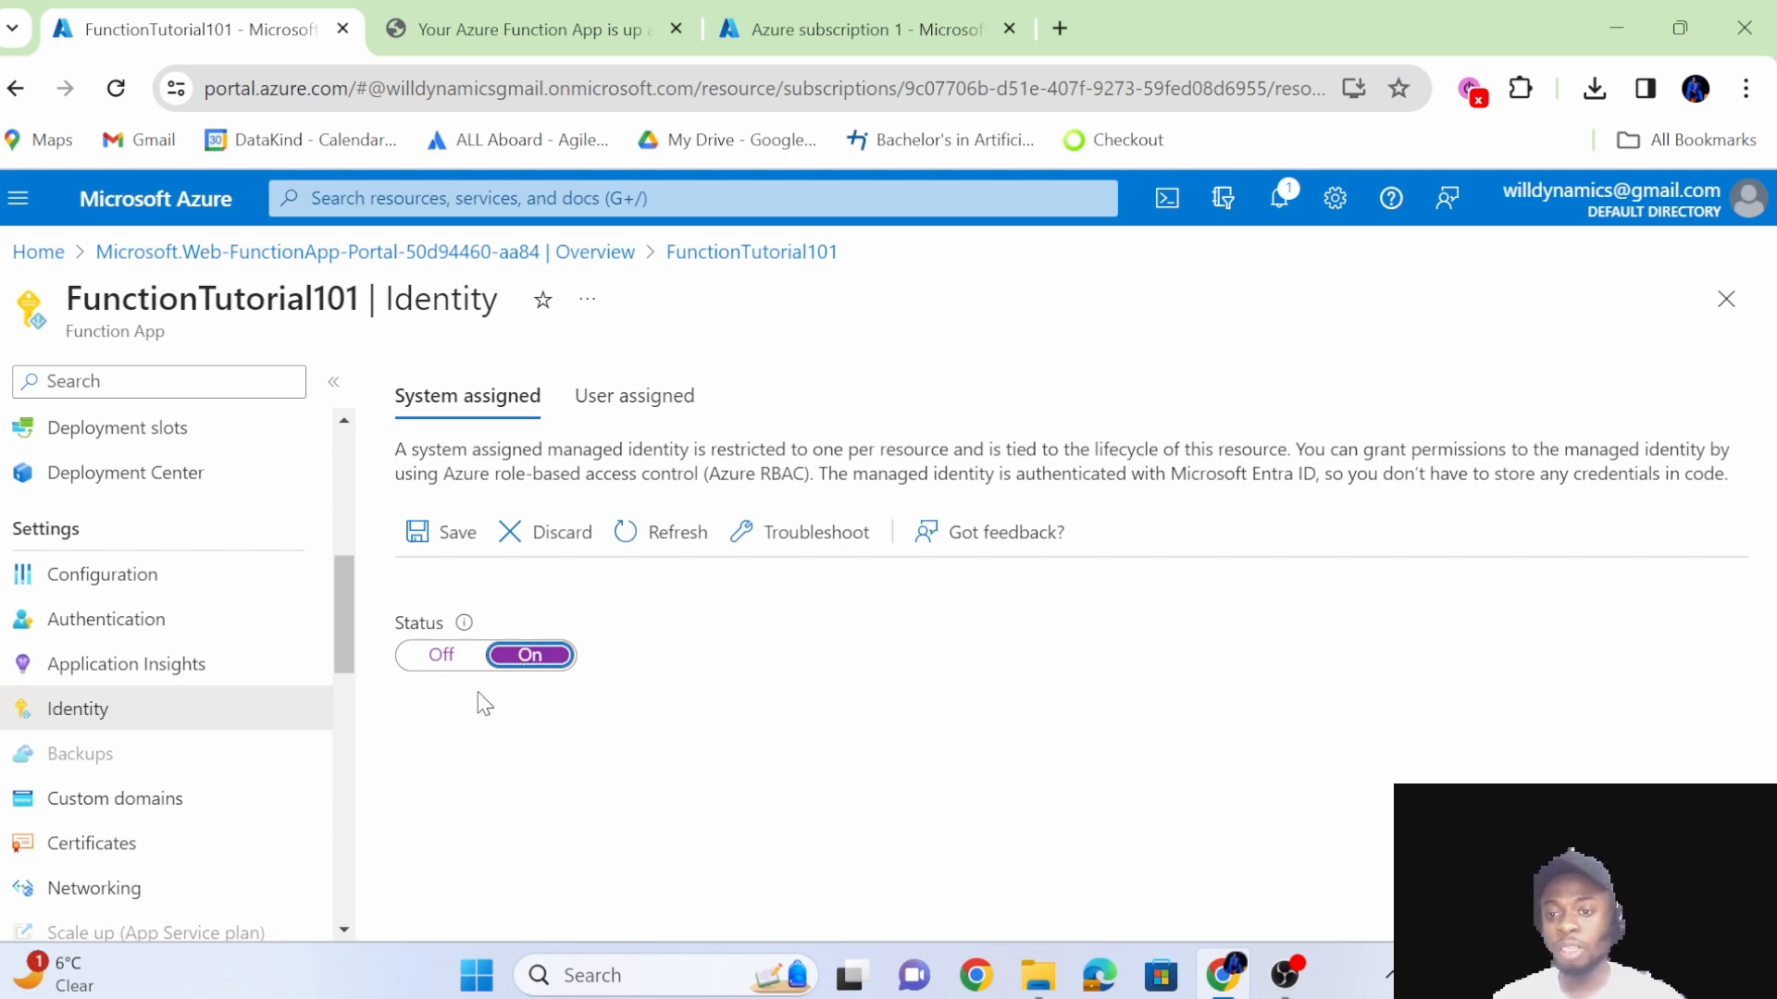
pyautogui.click(454, 523)
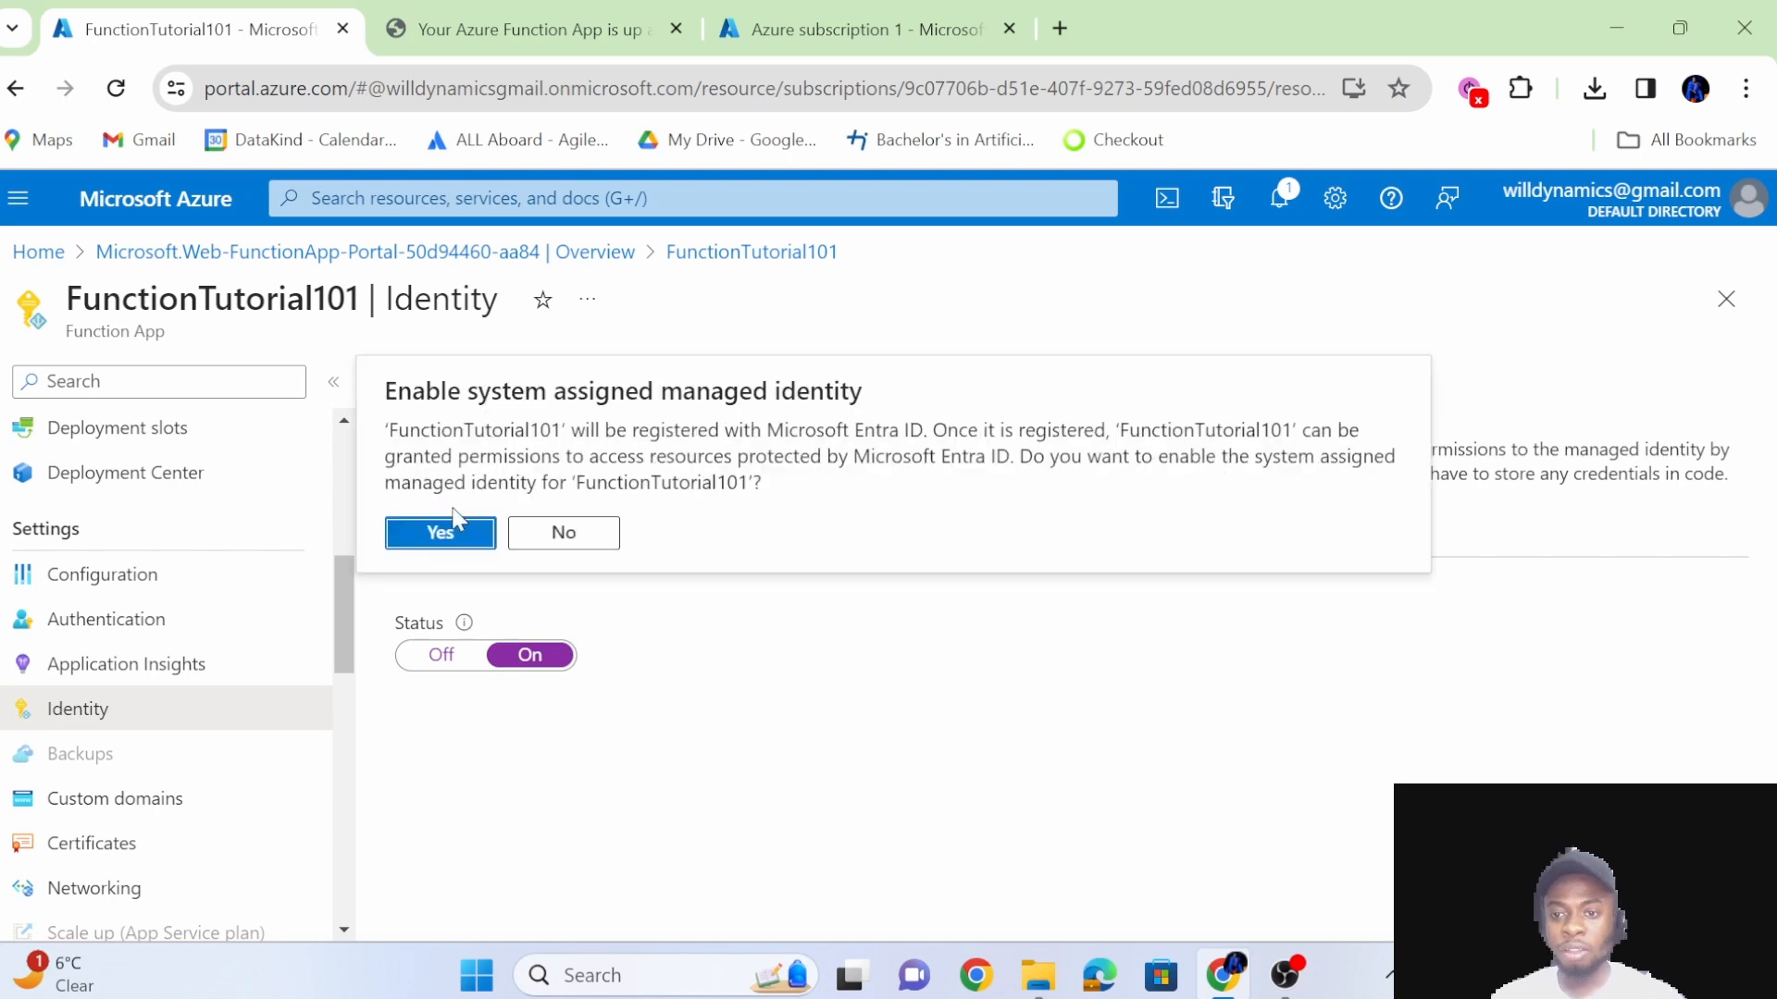
pyautogui.click(463, 532)
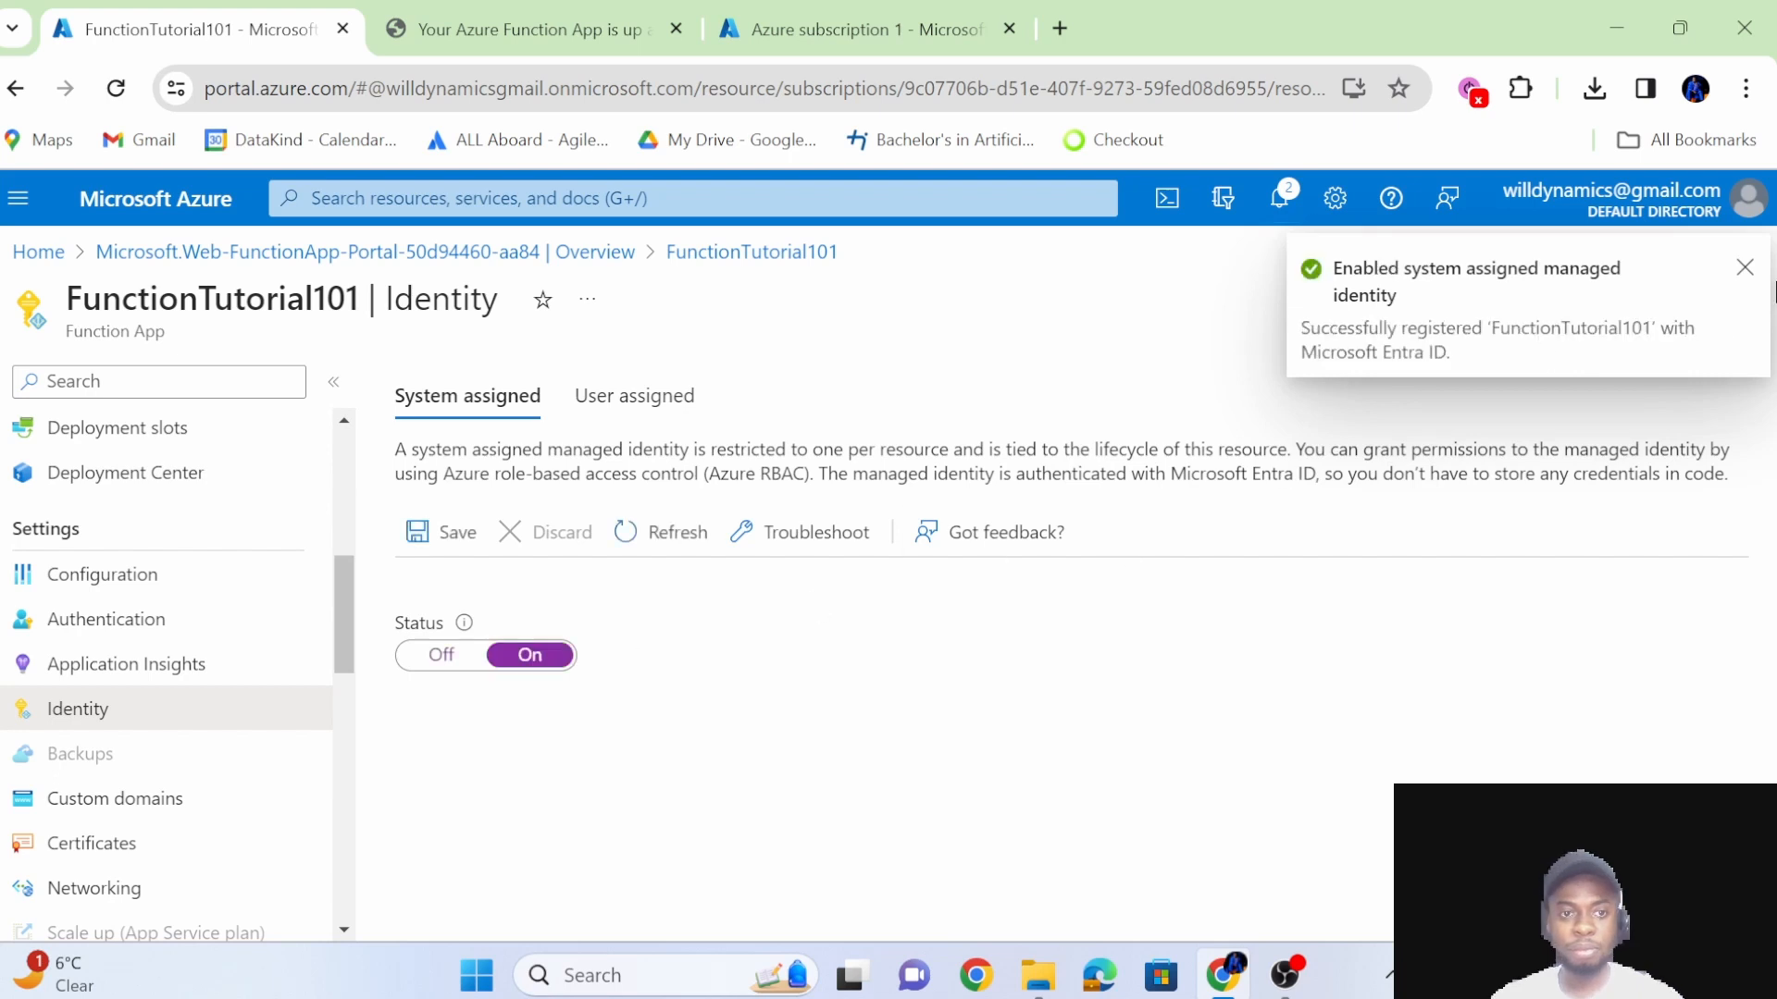
# Copy the object (principal) ID of the system-assigned managed identity.
pyautogui.scroll(-1, 703, 731)
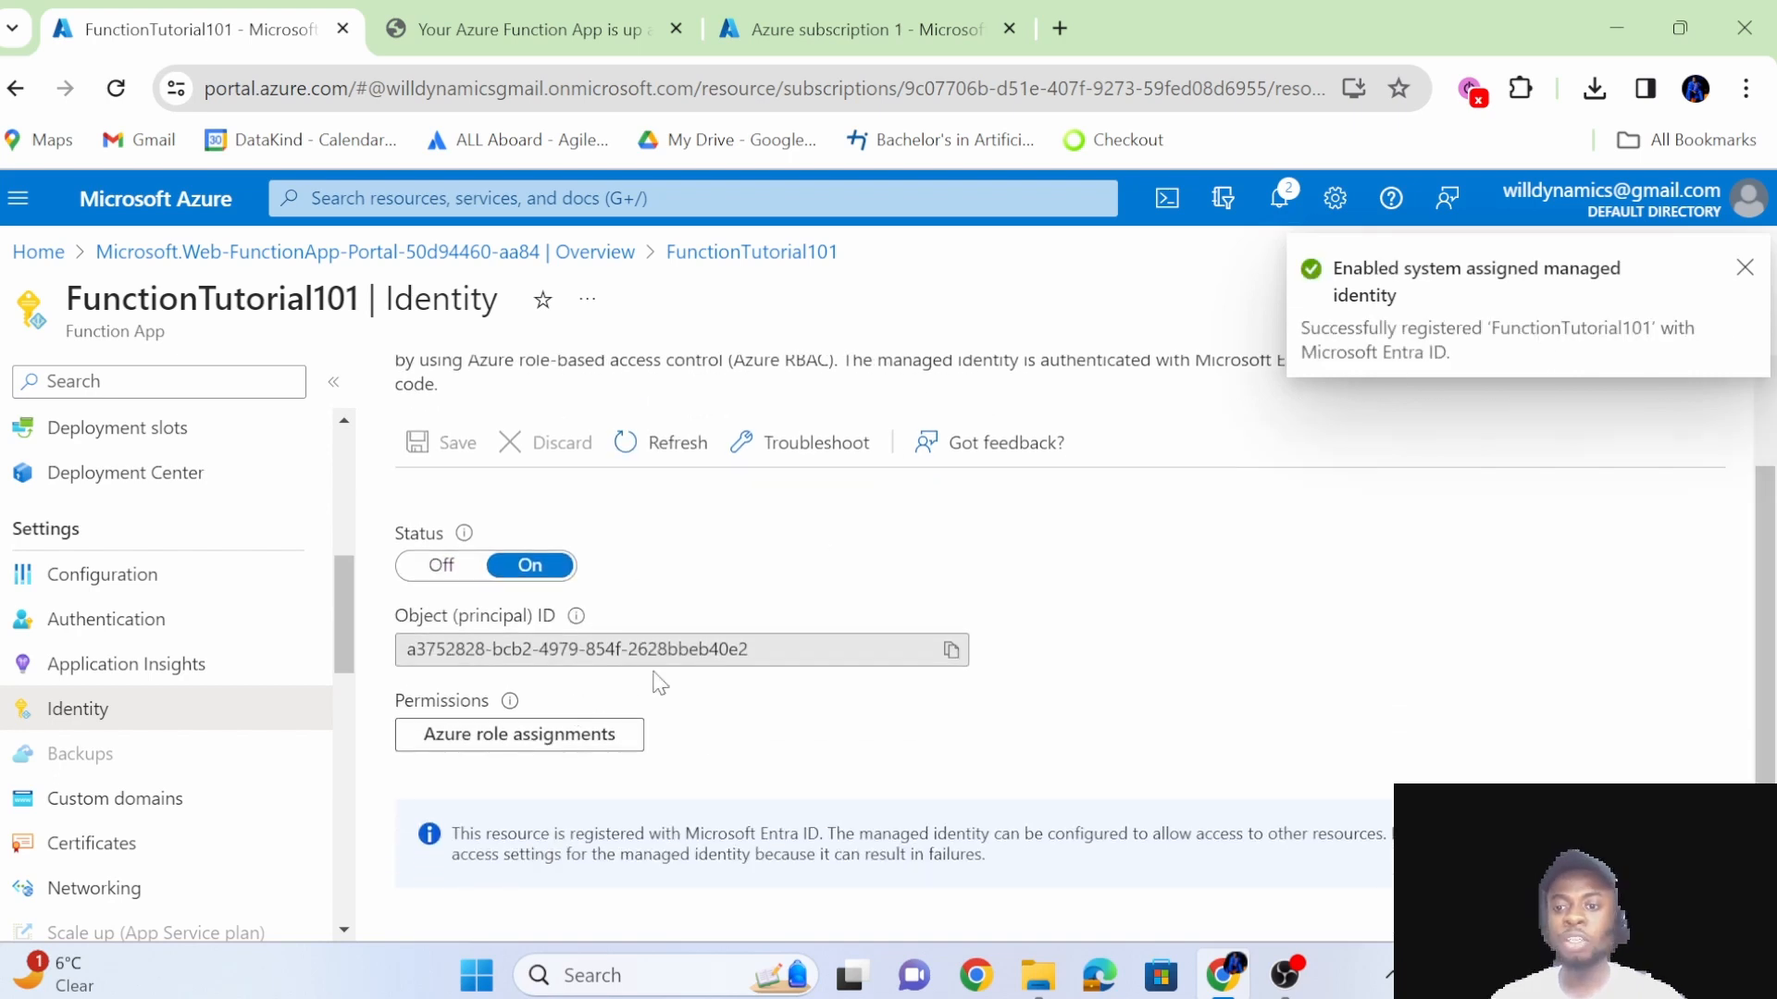
pyautogui.click(951, 649)
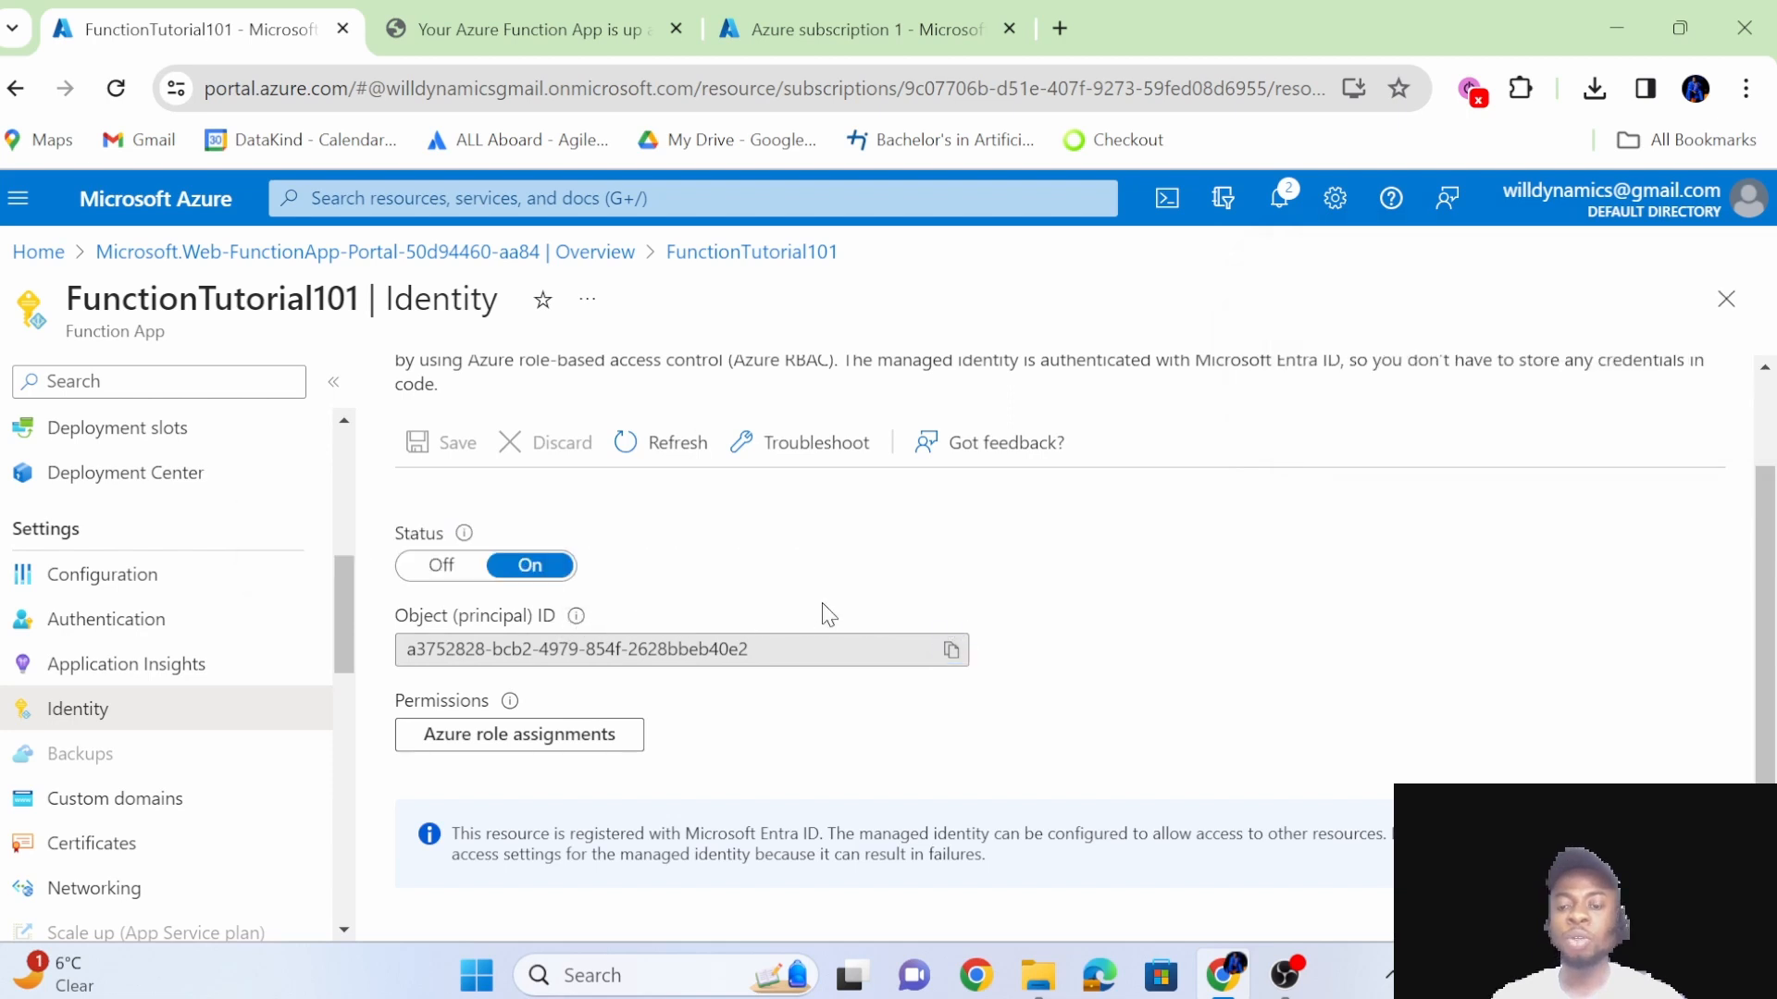
pyautogui.scroll(1, 829, 613)
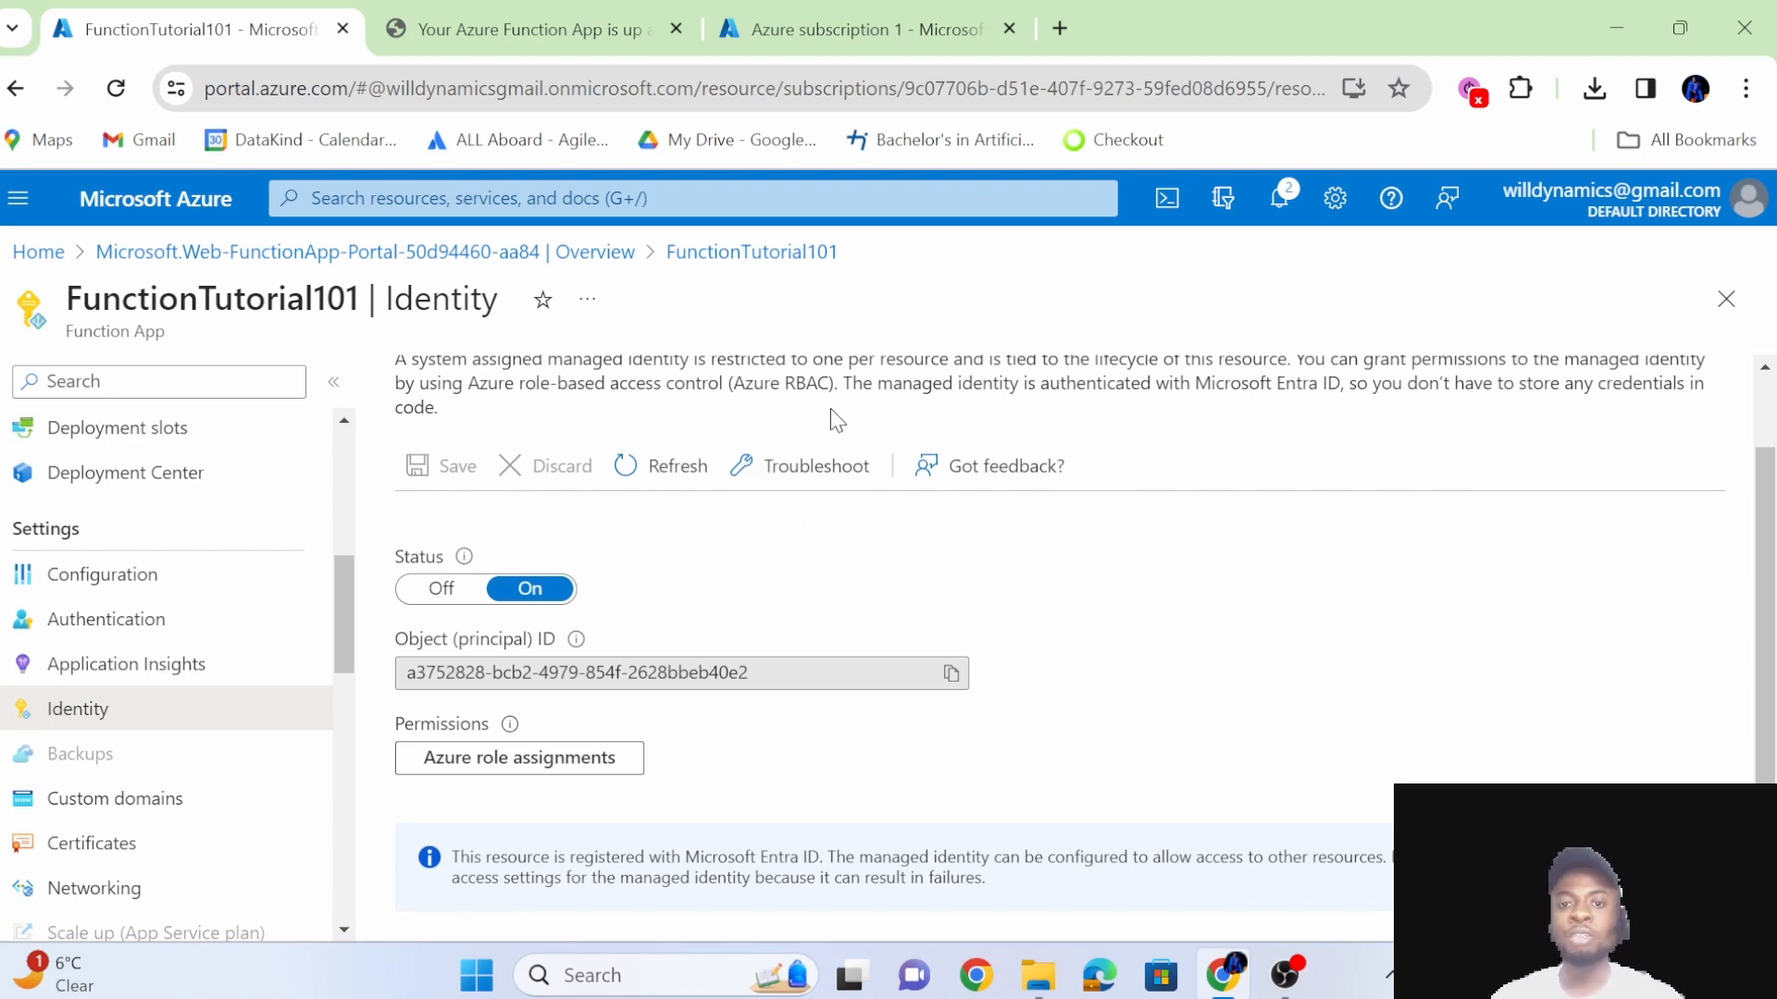
pyautogui.scroll(2, 796, 579)
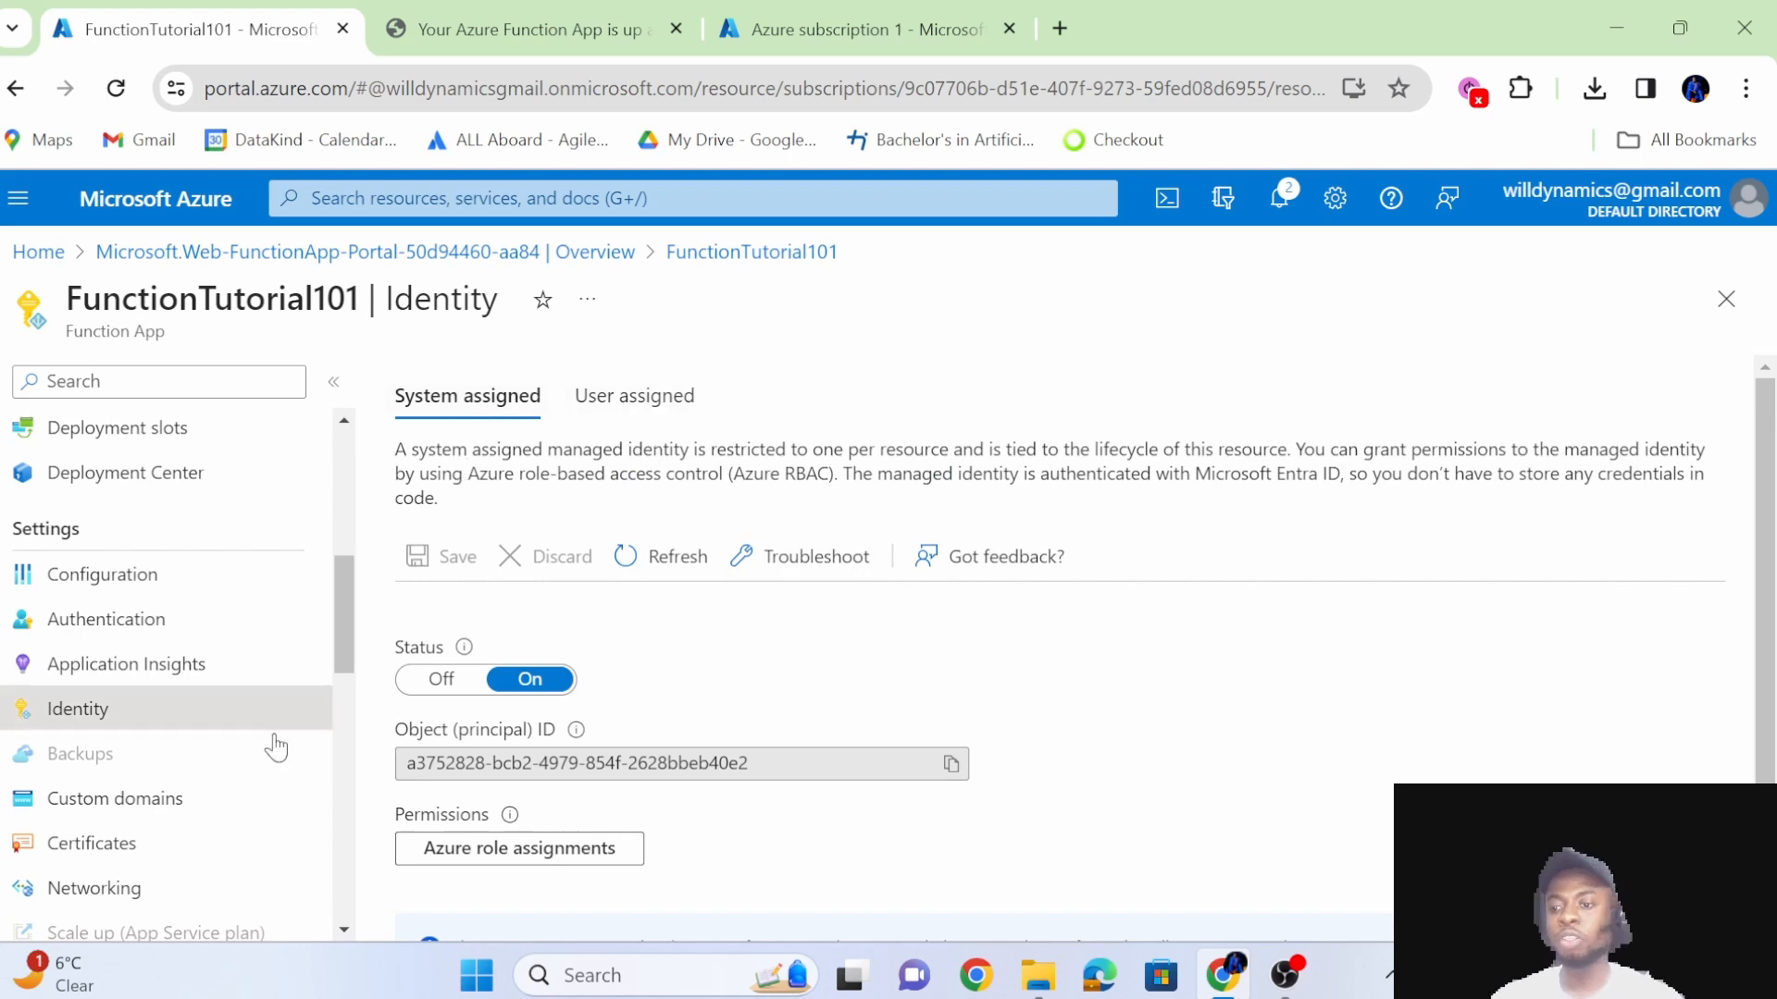
# Examine the function app's remaining settings, App Service plan, API, monitoring and automation options.
pyautogui.scroll(-7, 199, 837)
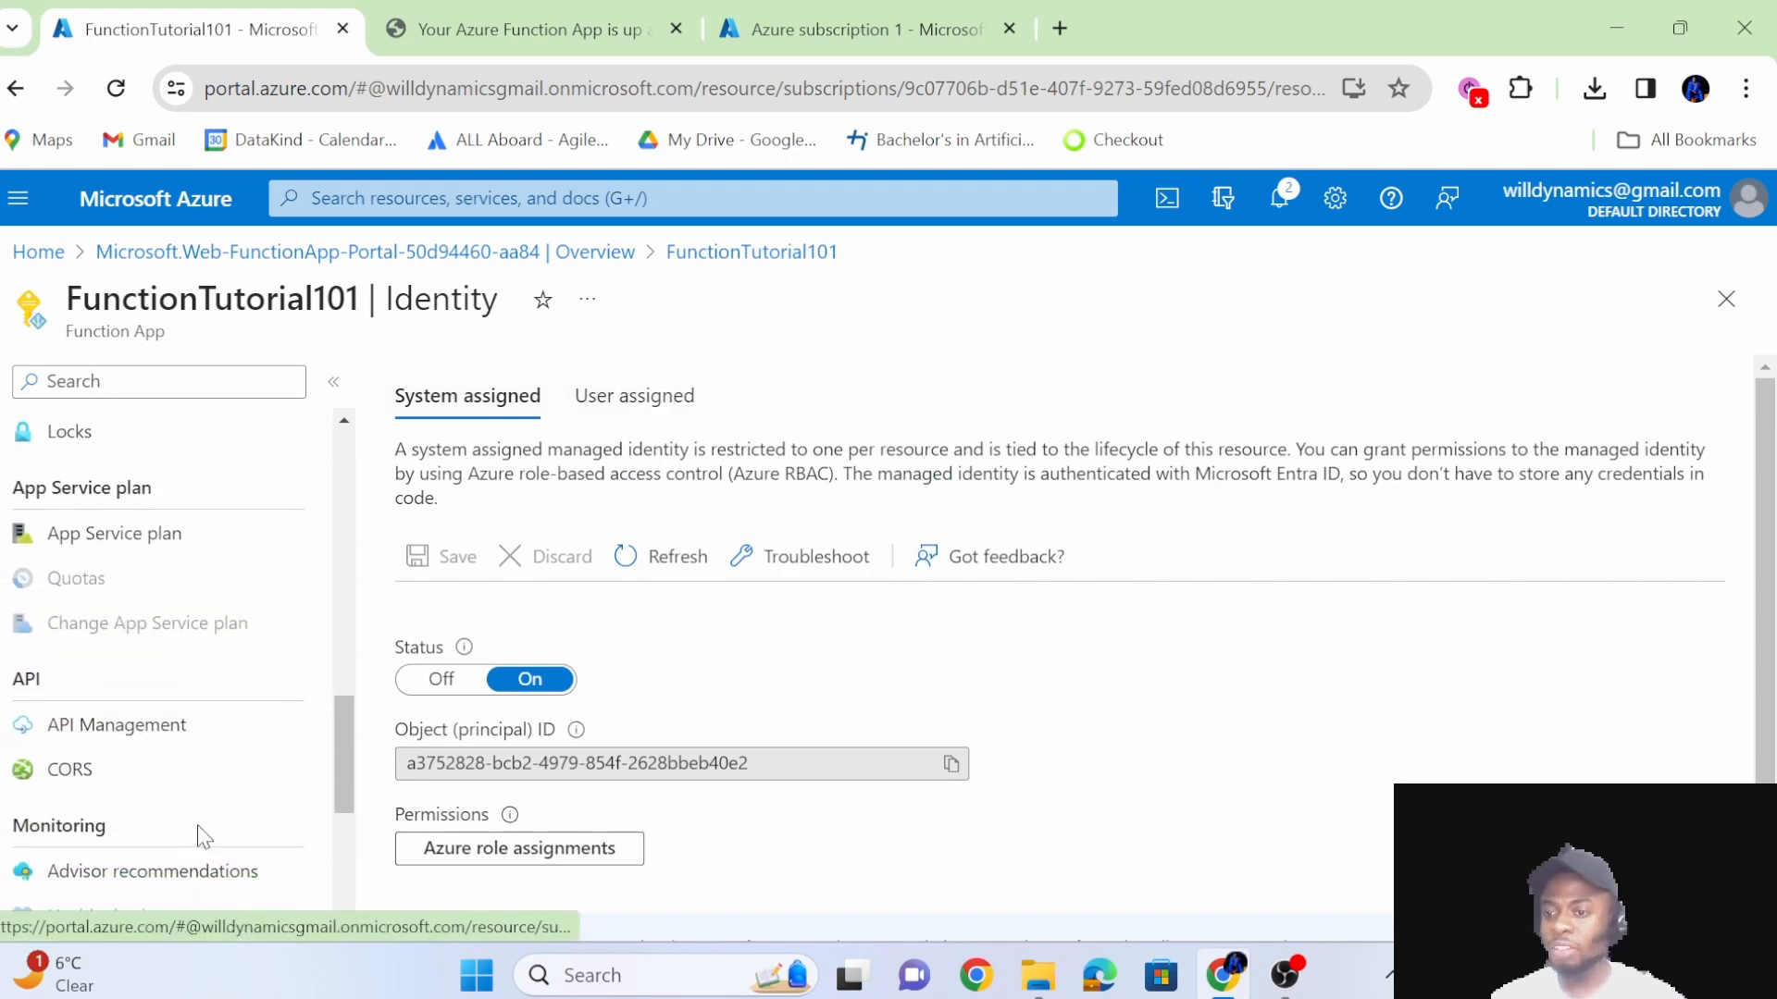
pyautogui.scroll(-5, 199, 835)
pyautogui.scroll(7, 181, 650)
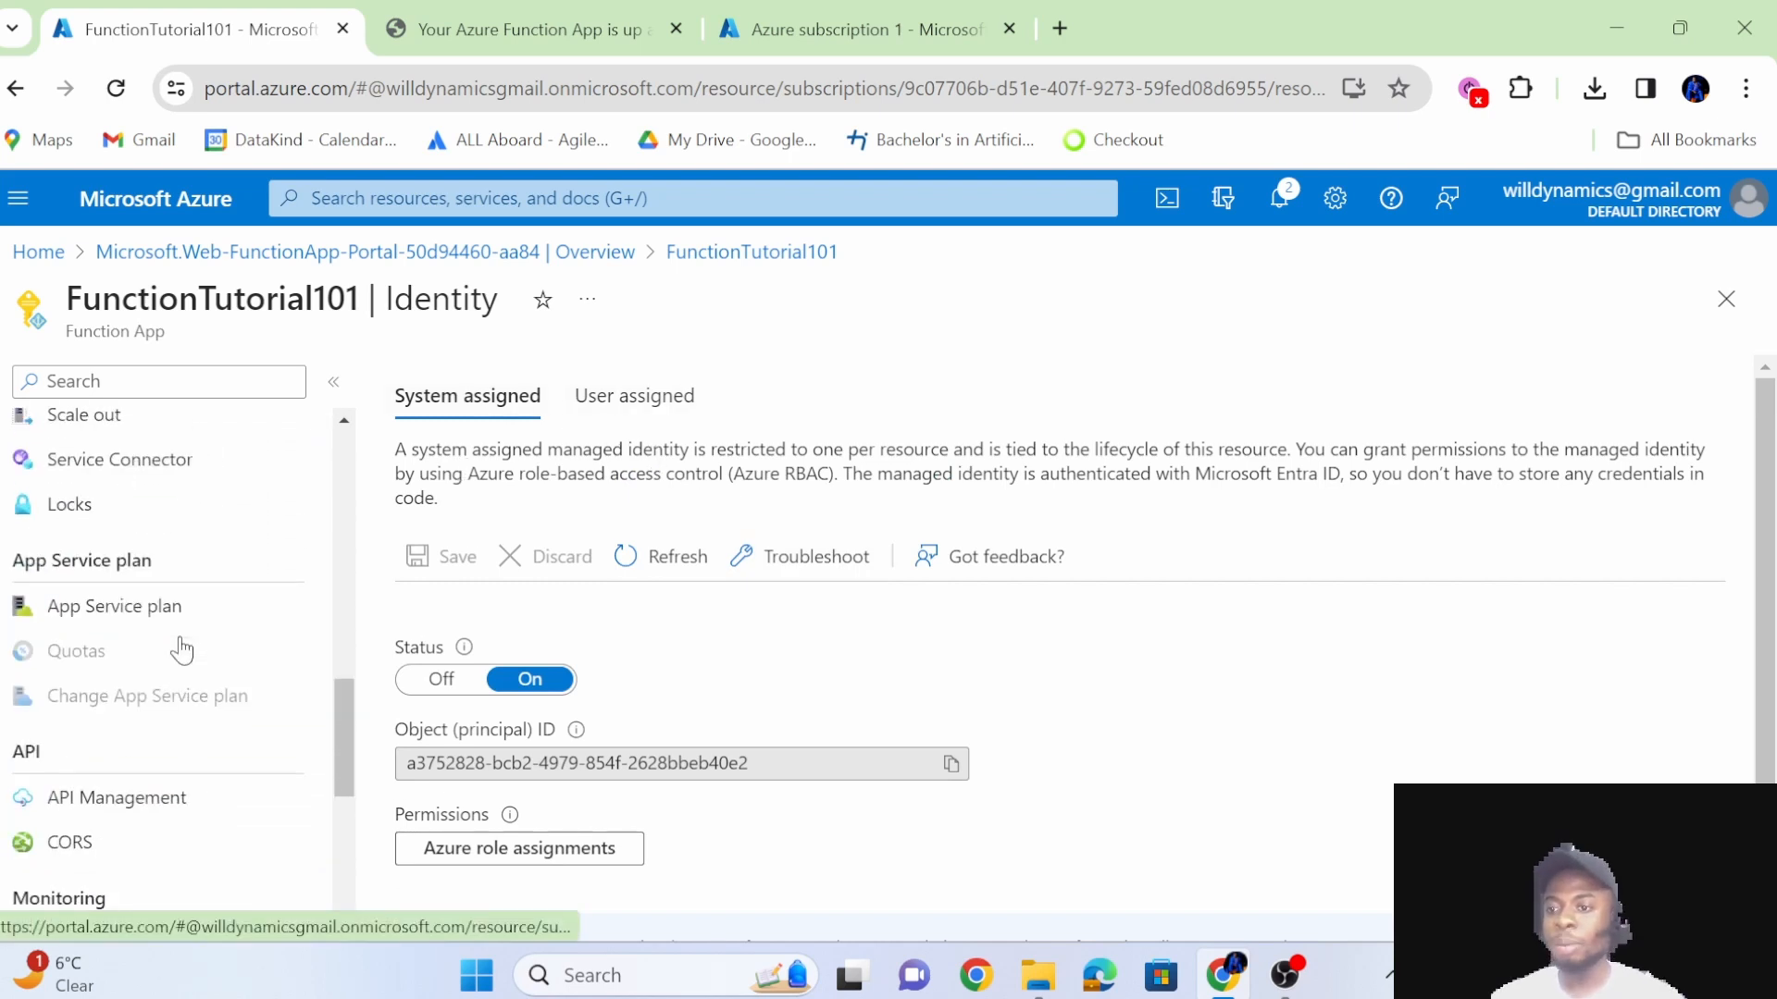
pyautogui.scroll(-4, 178, 647)
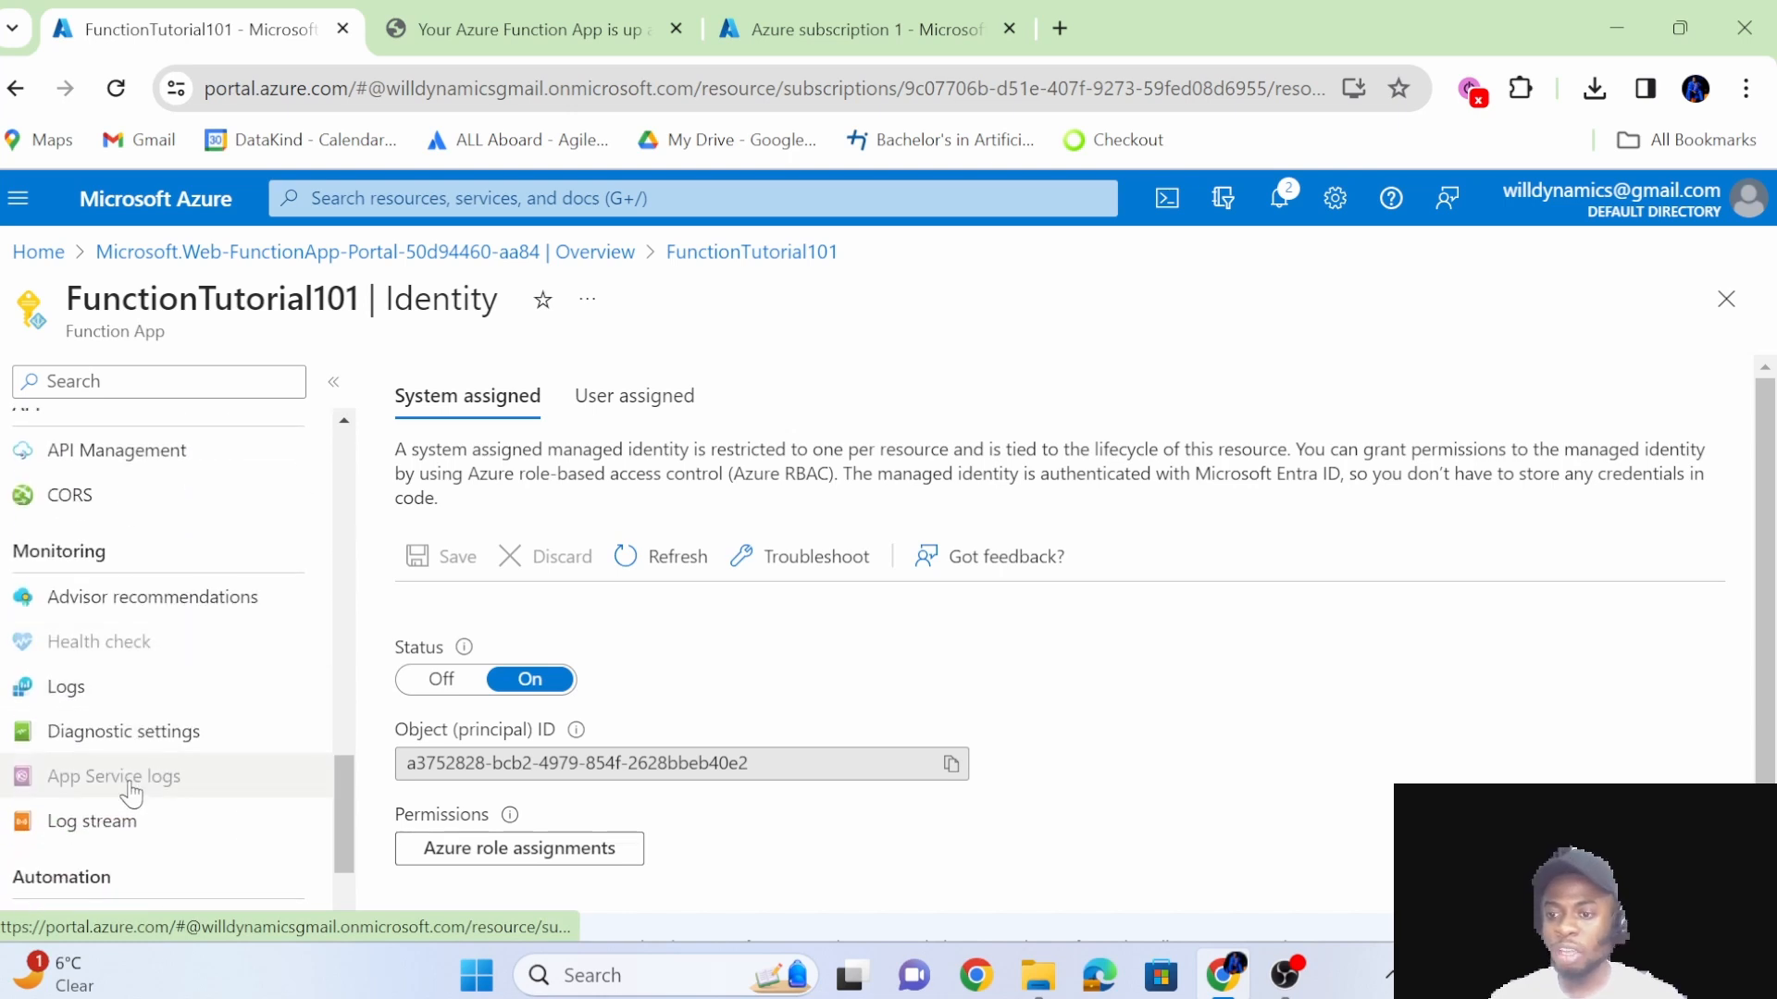
pyautogui.scroll(1, 139, 778)
pyautogui.scroll(-2, 176, 676)
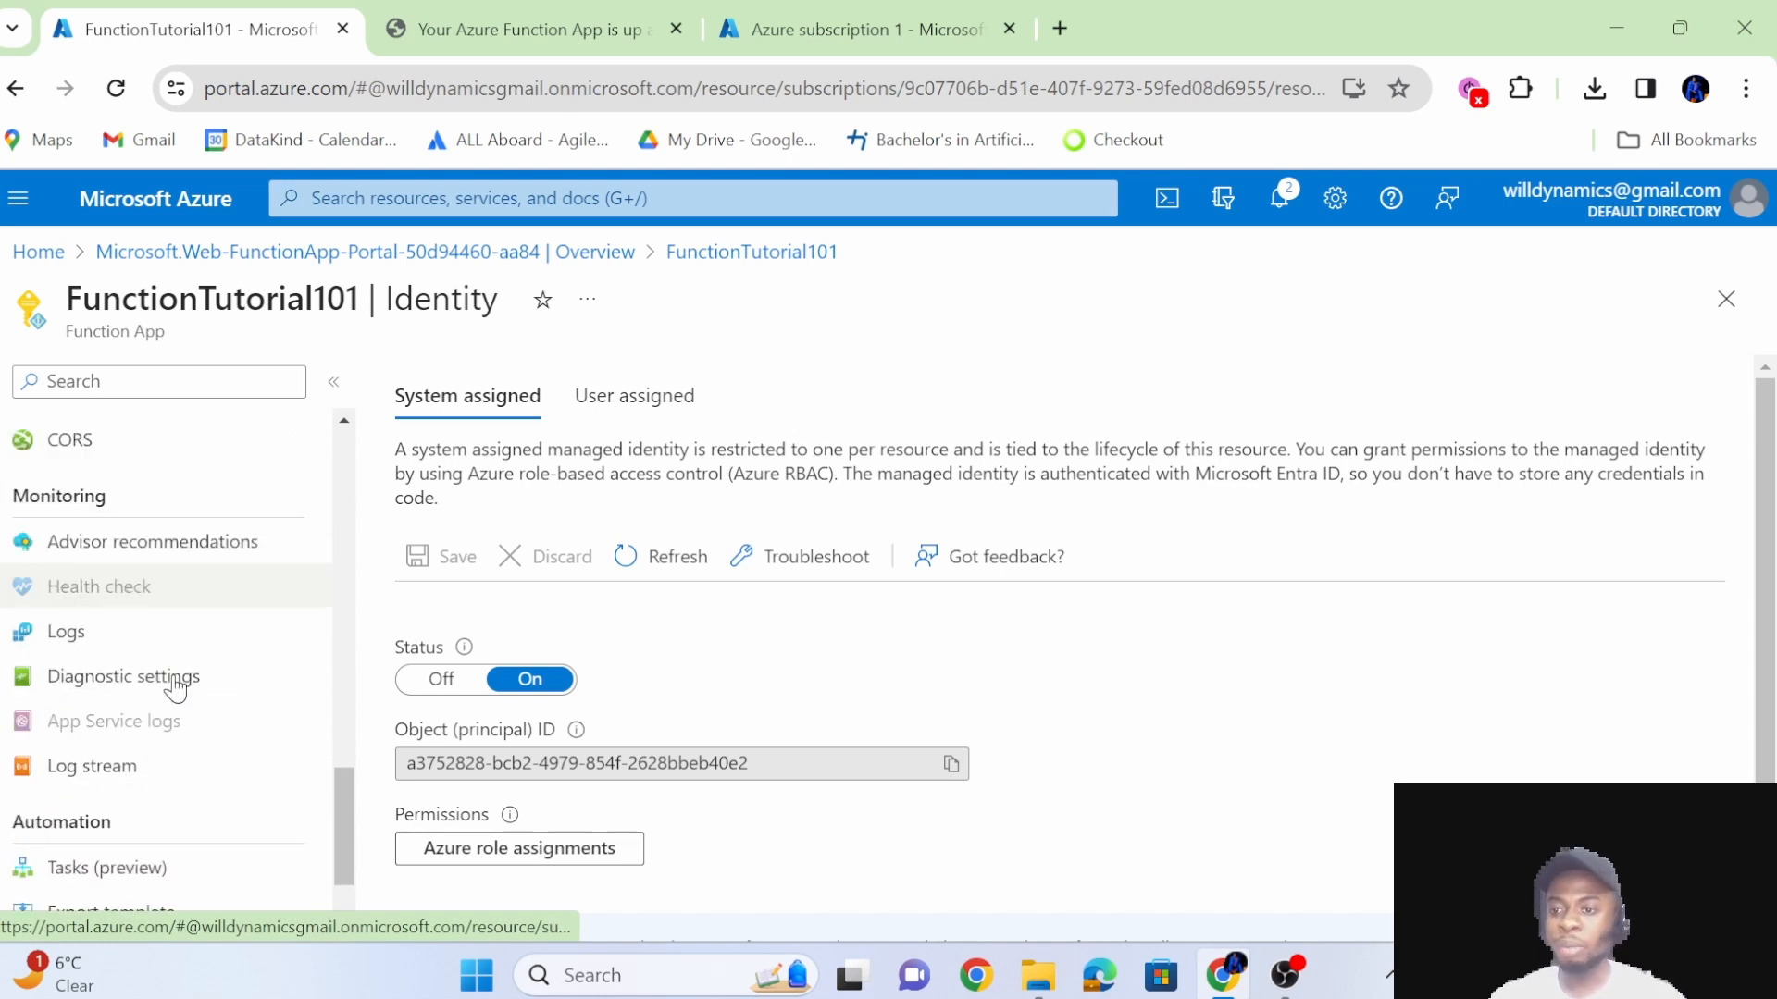
pyautogui.scroll(-2, 176, 689)
pyautogui.scroll(5, 176, 685)
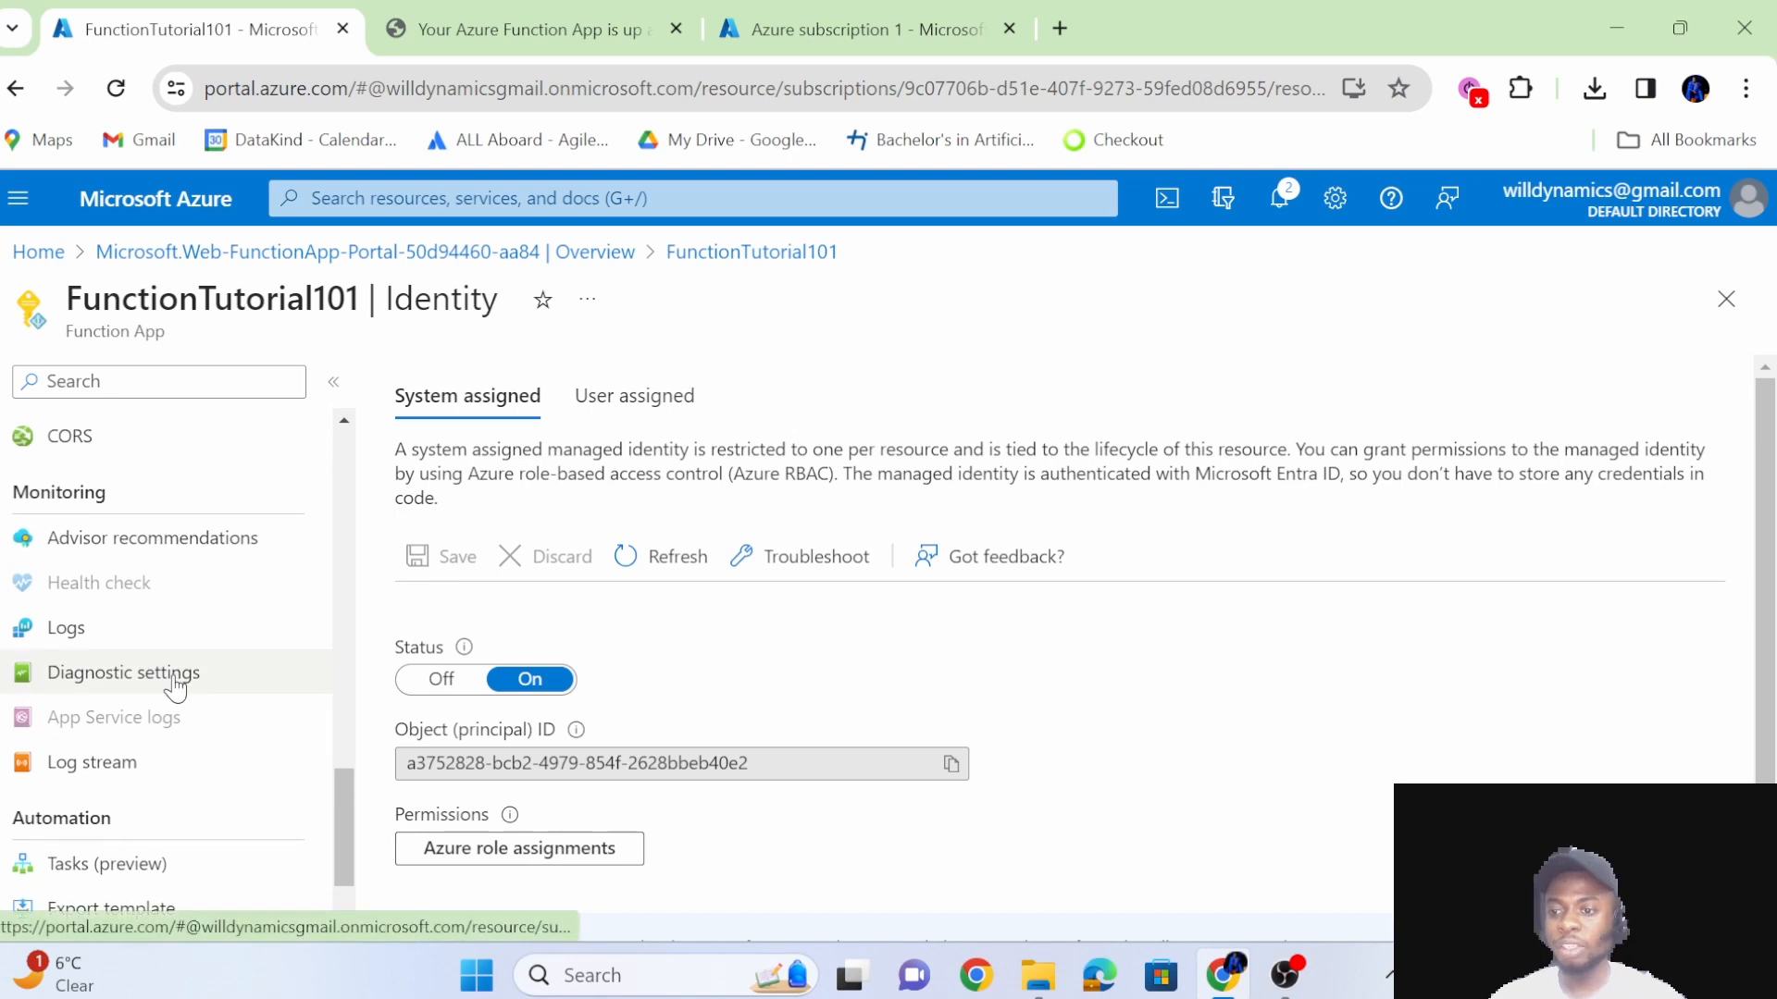
pyautogui.scroll(10, 169, 601)
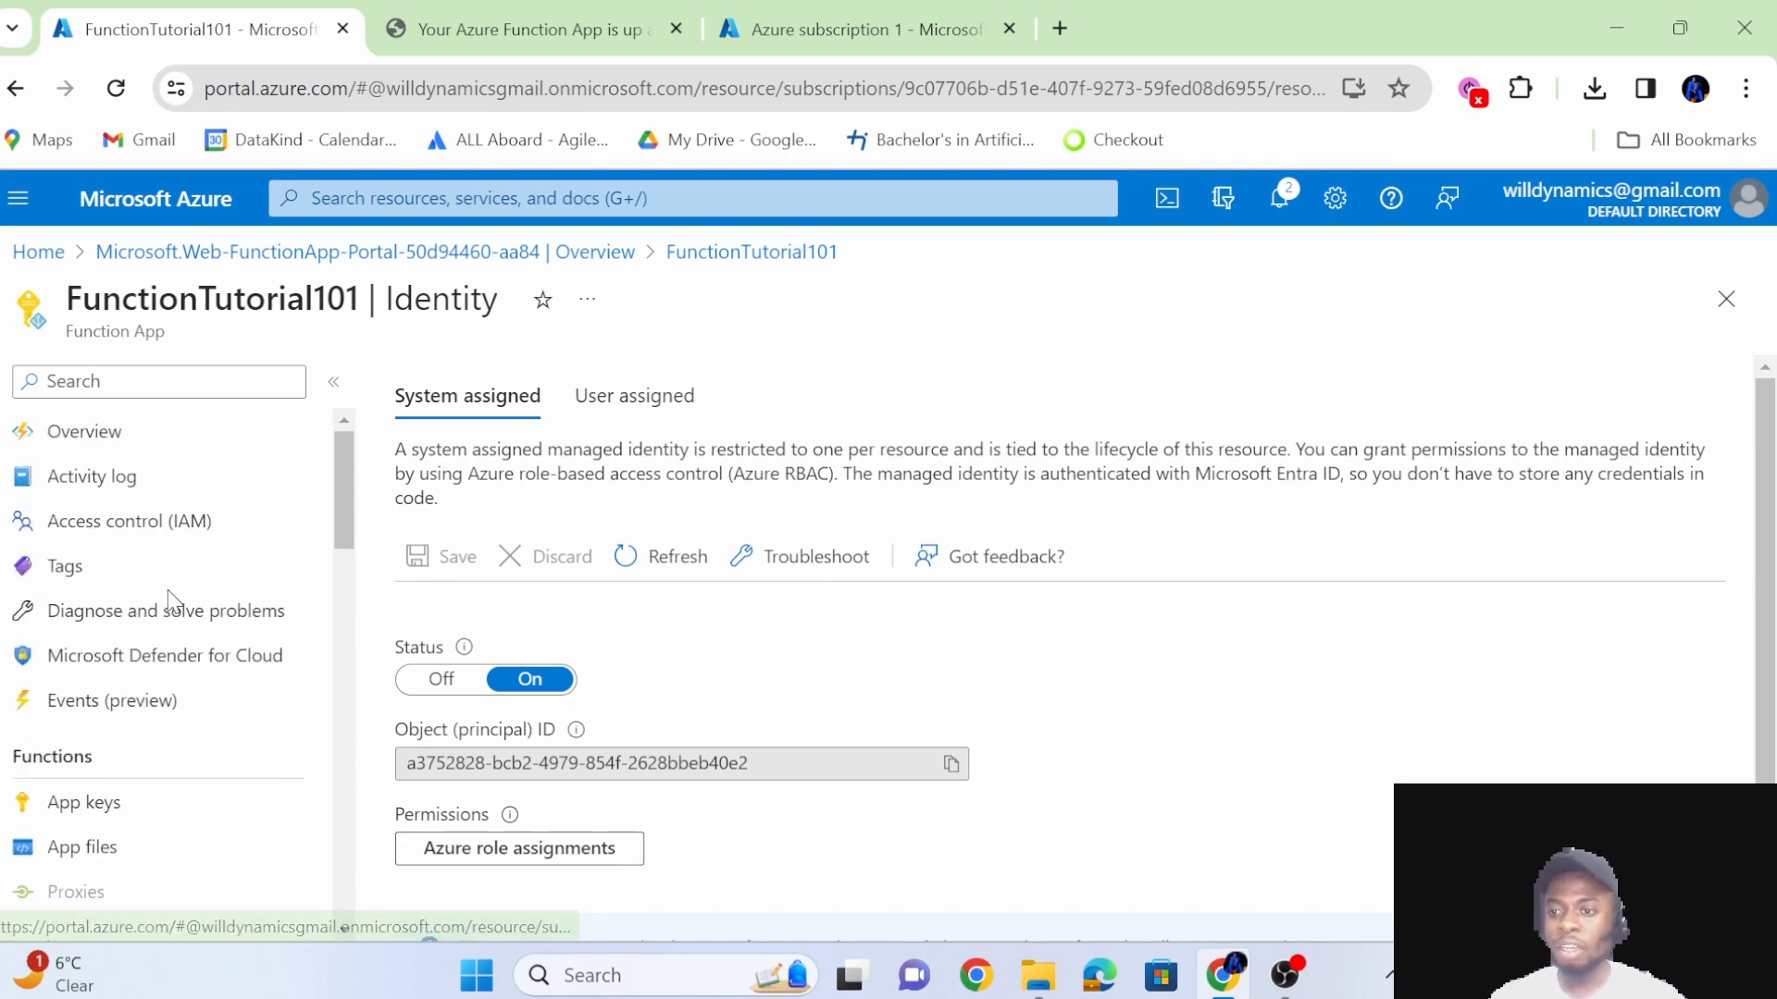
# Return to the function app's overview and start creating a function in the Azure portal.
pyautogui.click(111, 435)
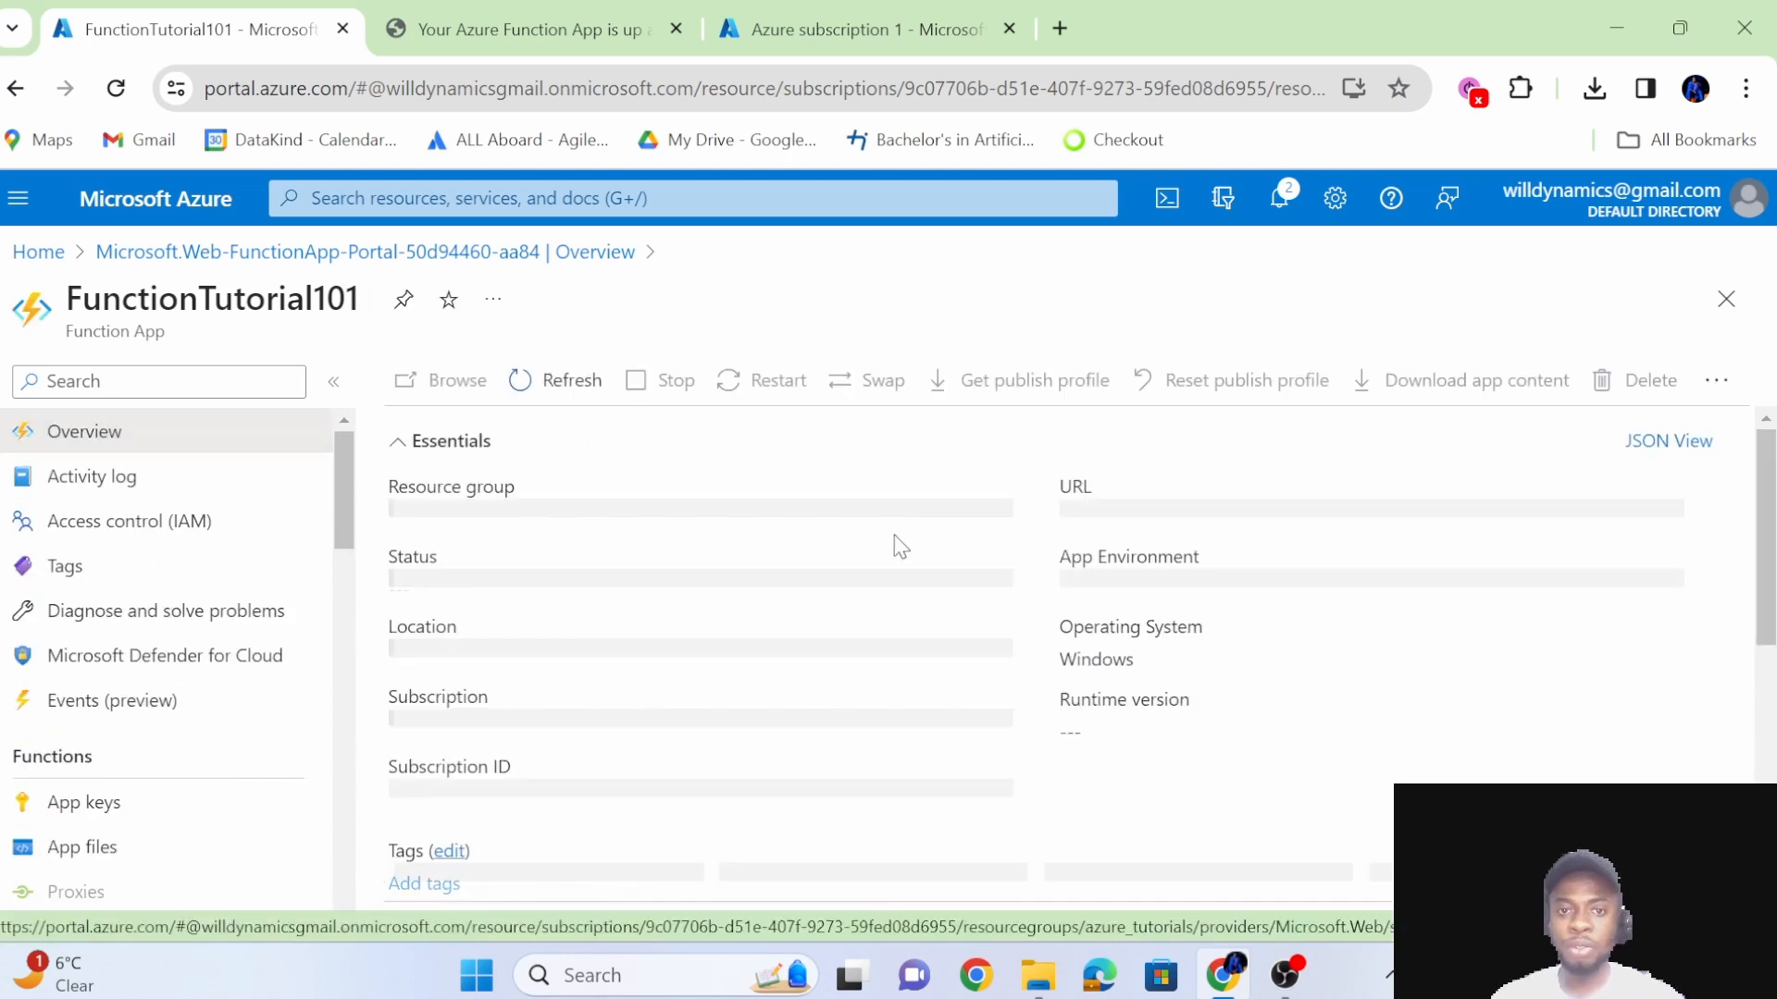
pyautogui.scroll(-5, 807, 711)
pyautogui.scroll(-2, 803, 703)
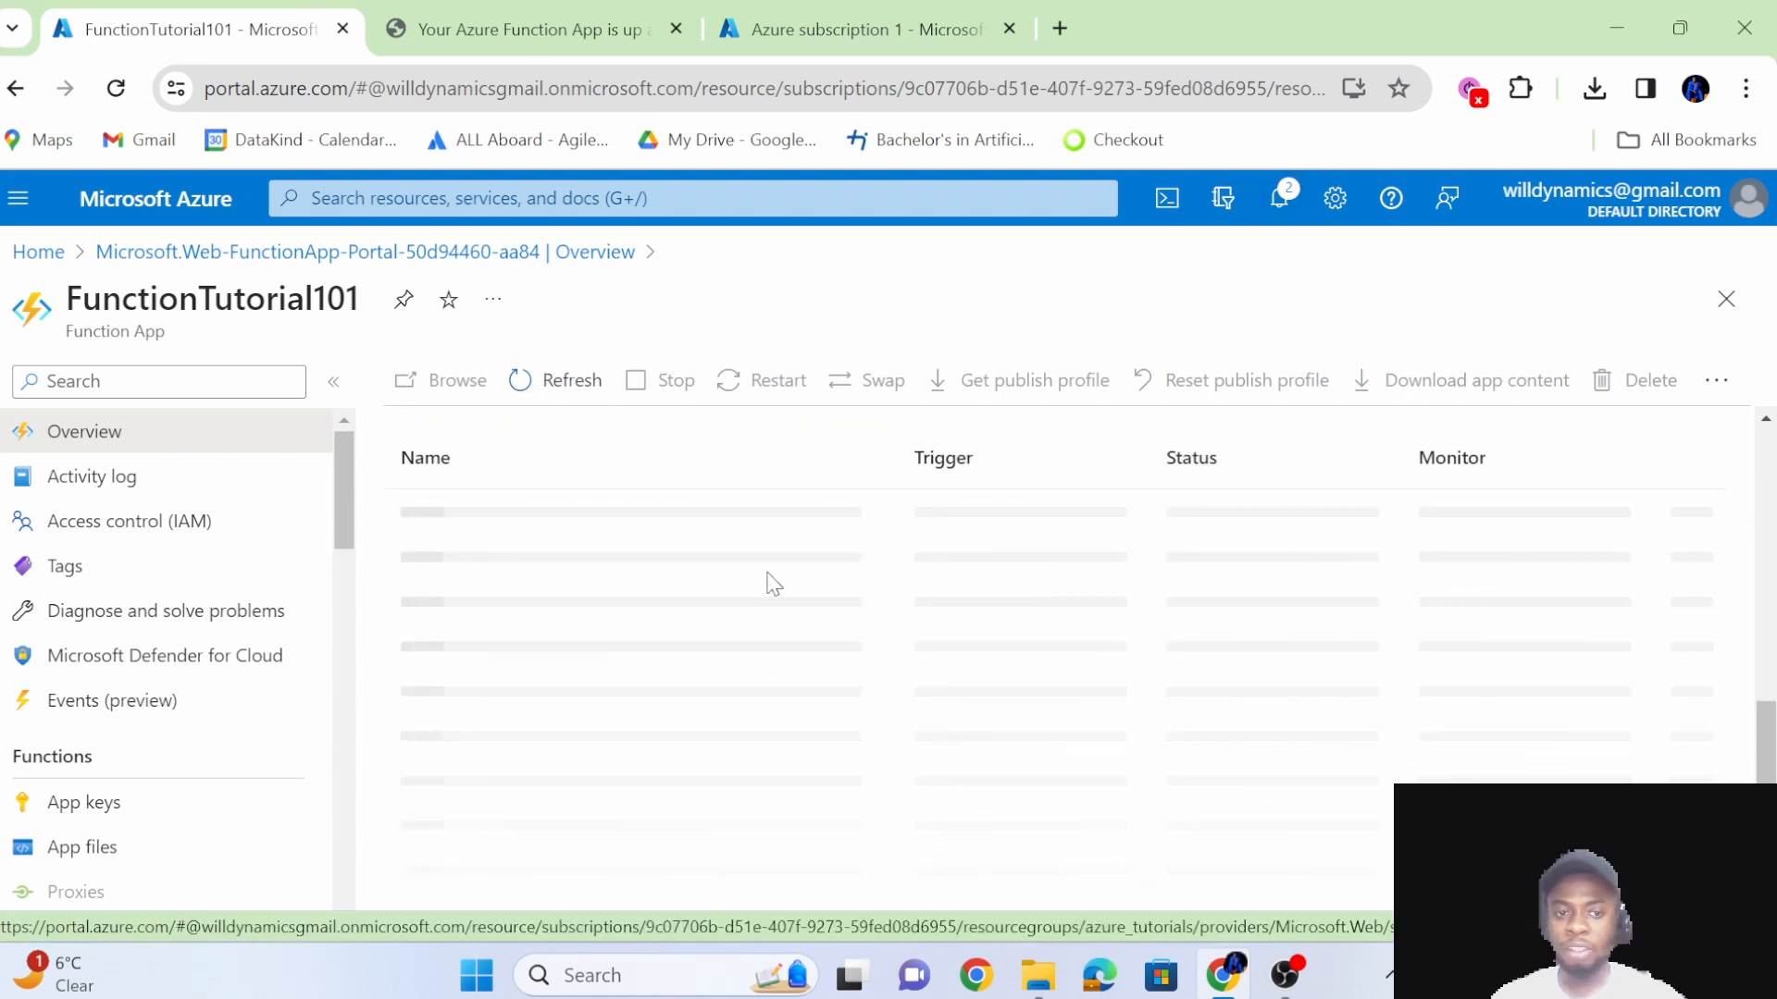
pyautogui.scroll(1, 769, 583)
pyautogui.scroll(2, 774, 583)
pyautogui.scroll(-3, 773, 582)
pyautogui.scroll(5, 753, 821)
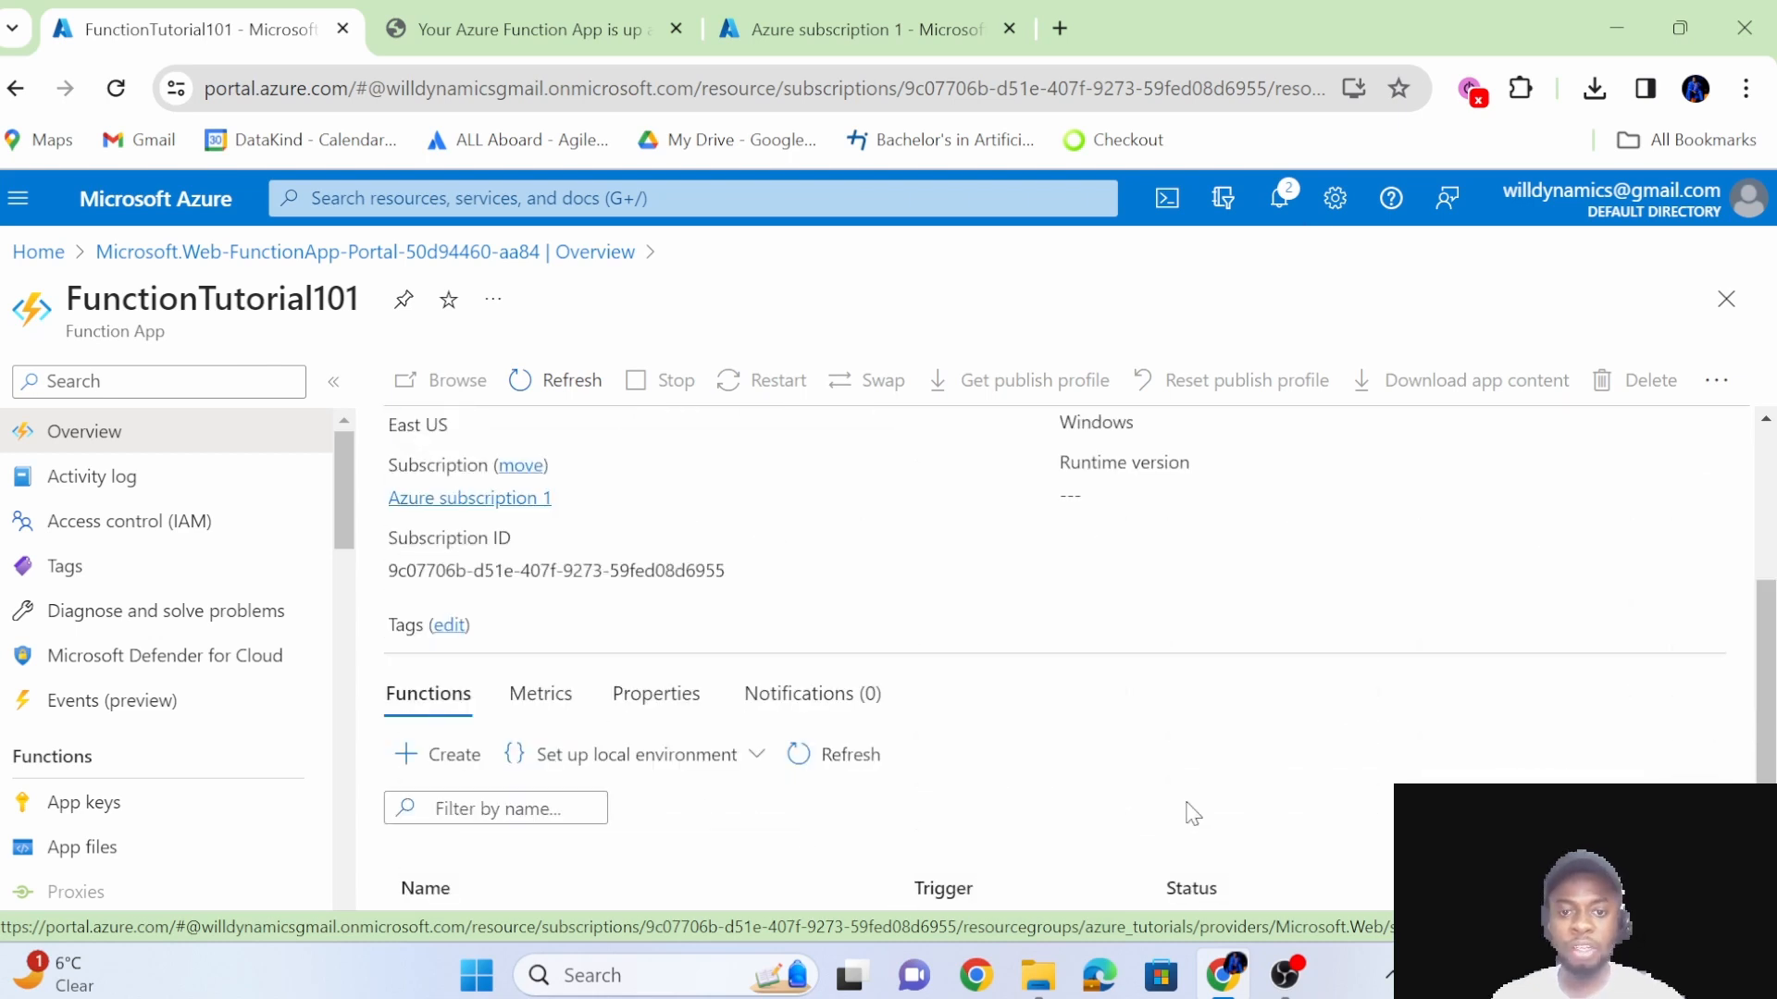
pyautogui.scroll(-2, 659, 792)
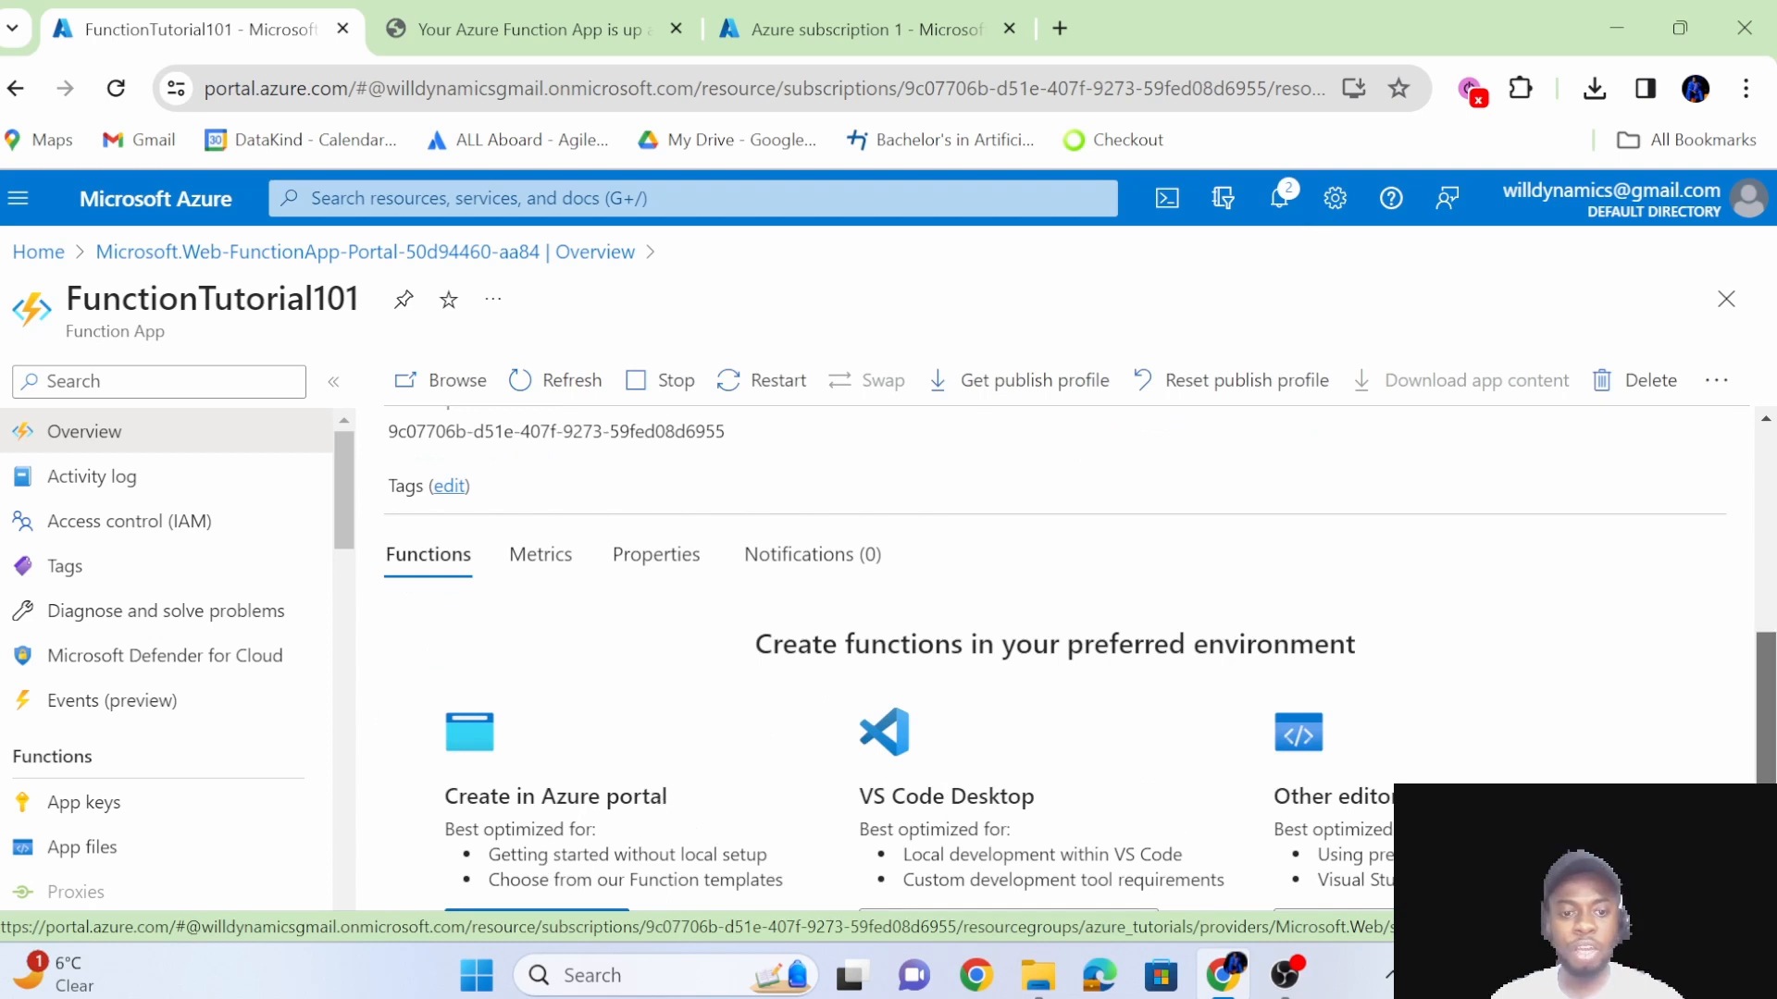
pyautogui.scroll(3, 1767, 666)
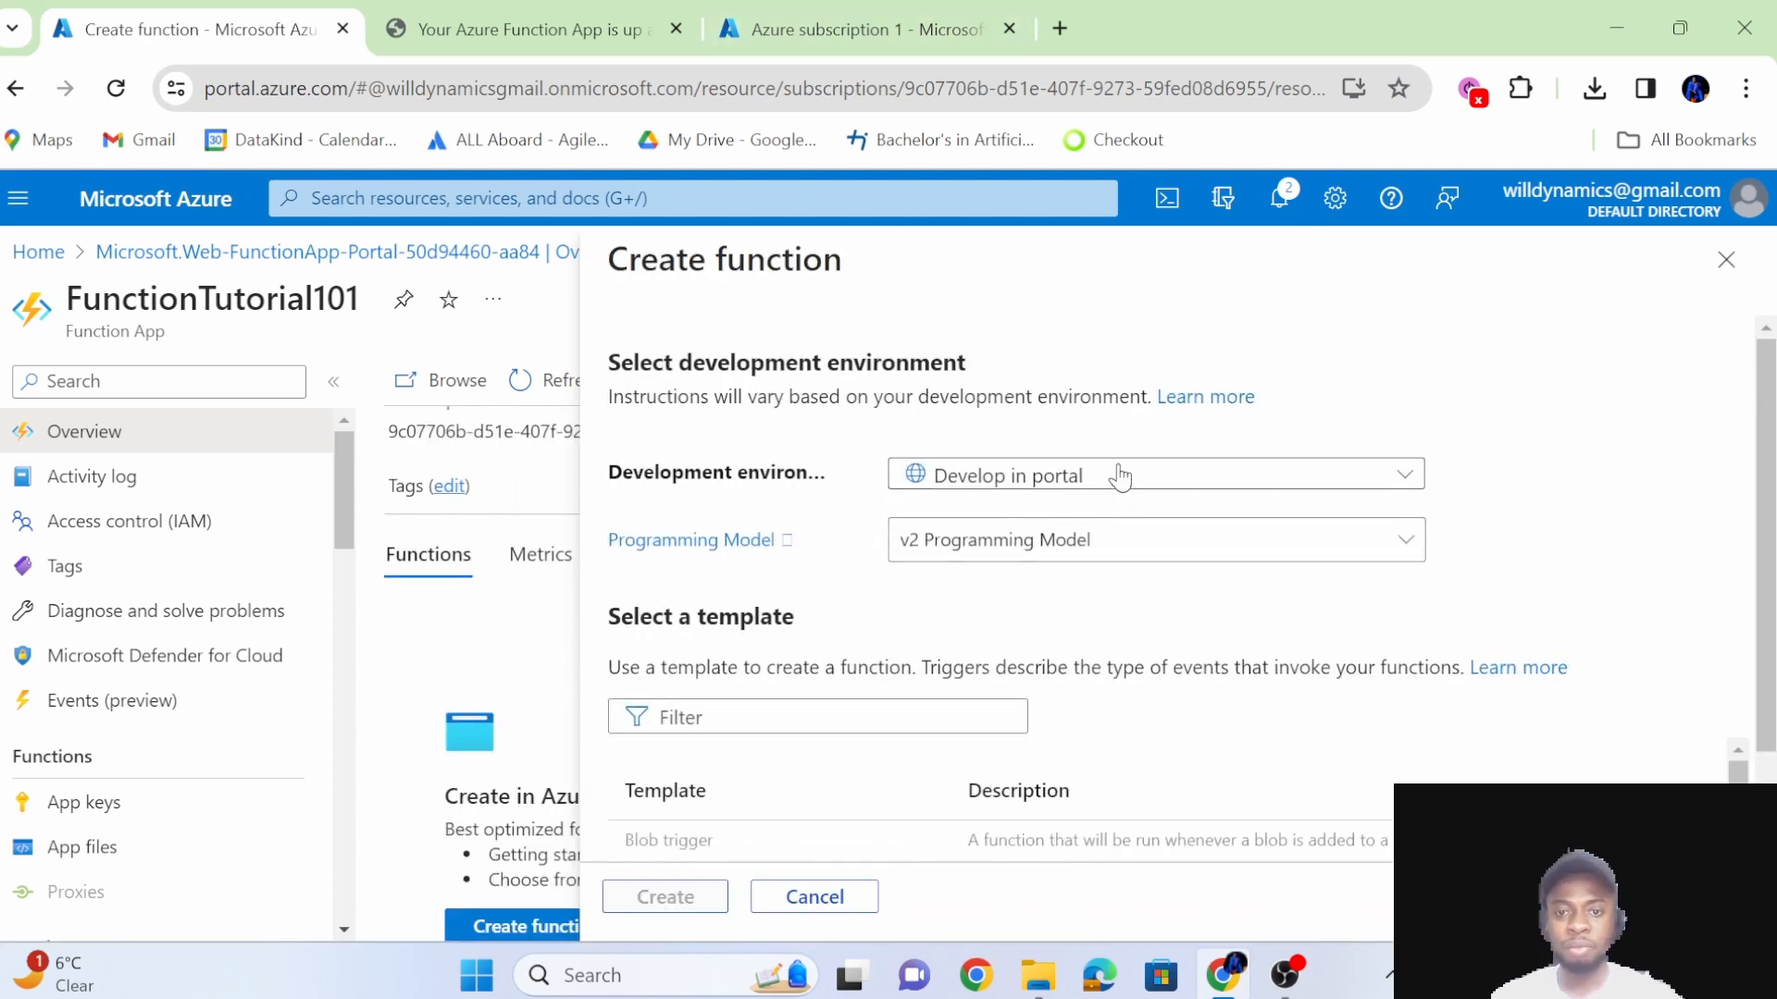
# Keep Develop in portal as the development environment, set the v1 Programming Model and select the HTTP trigger template.
pyautogui.click(1175, 478)
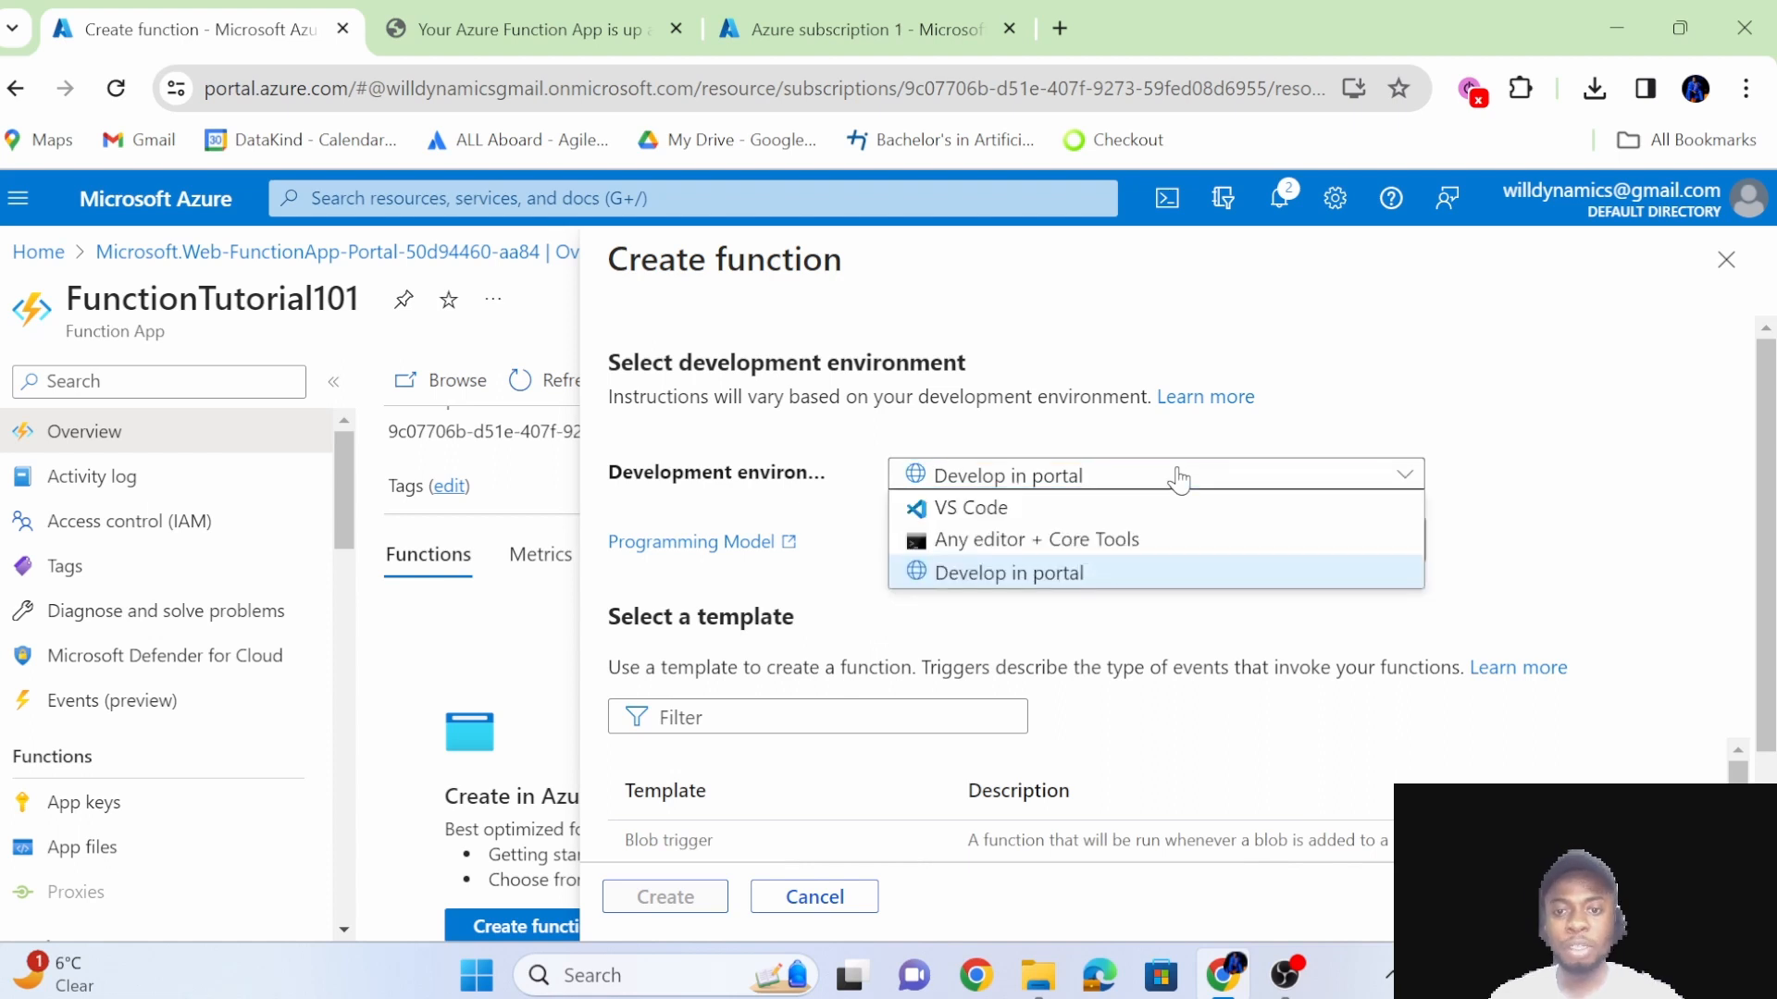
pyautogui.click(1107, 539)
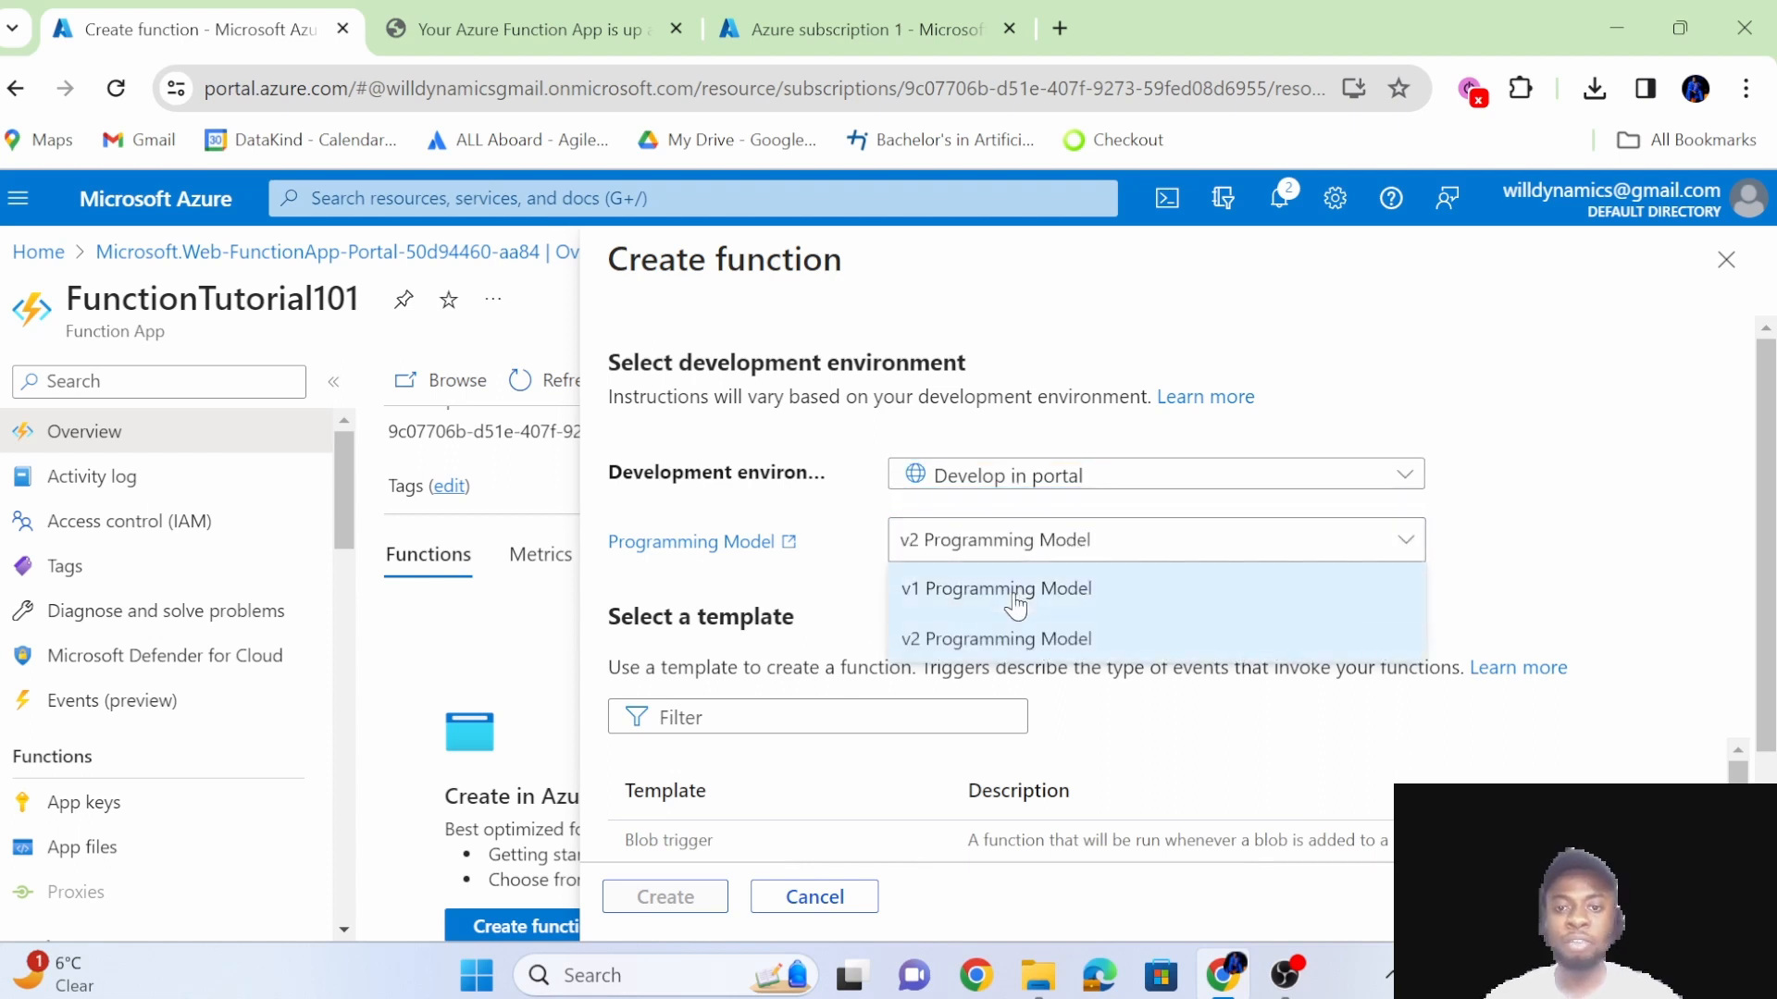
pyautogui.click(1018, 591)
pyautogui.scroll(-3, 1154, 676)
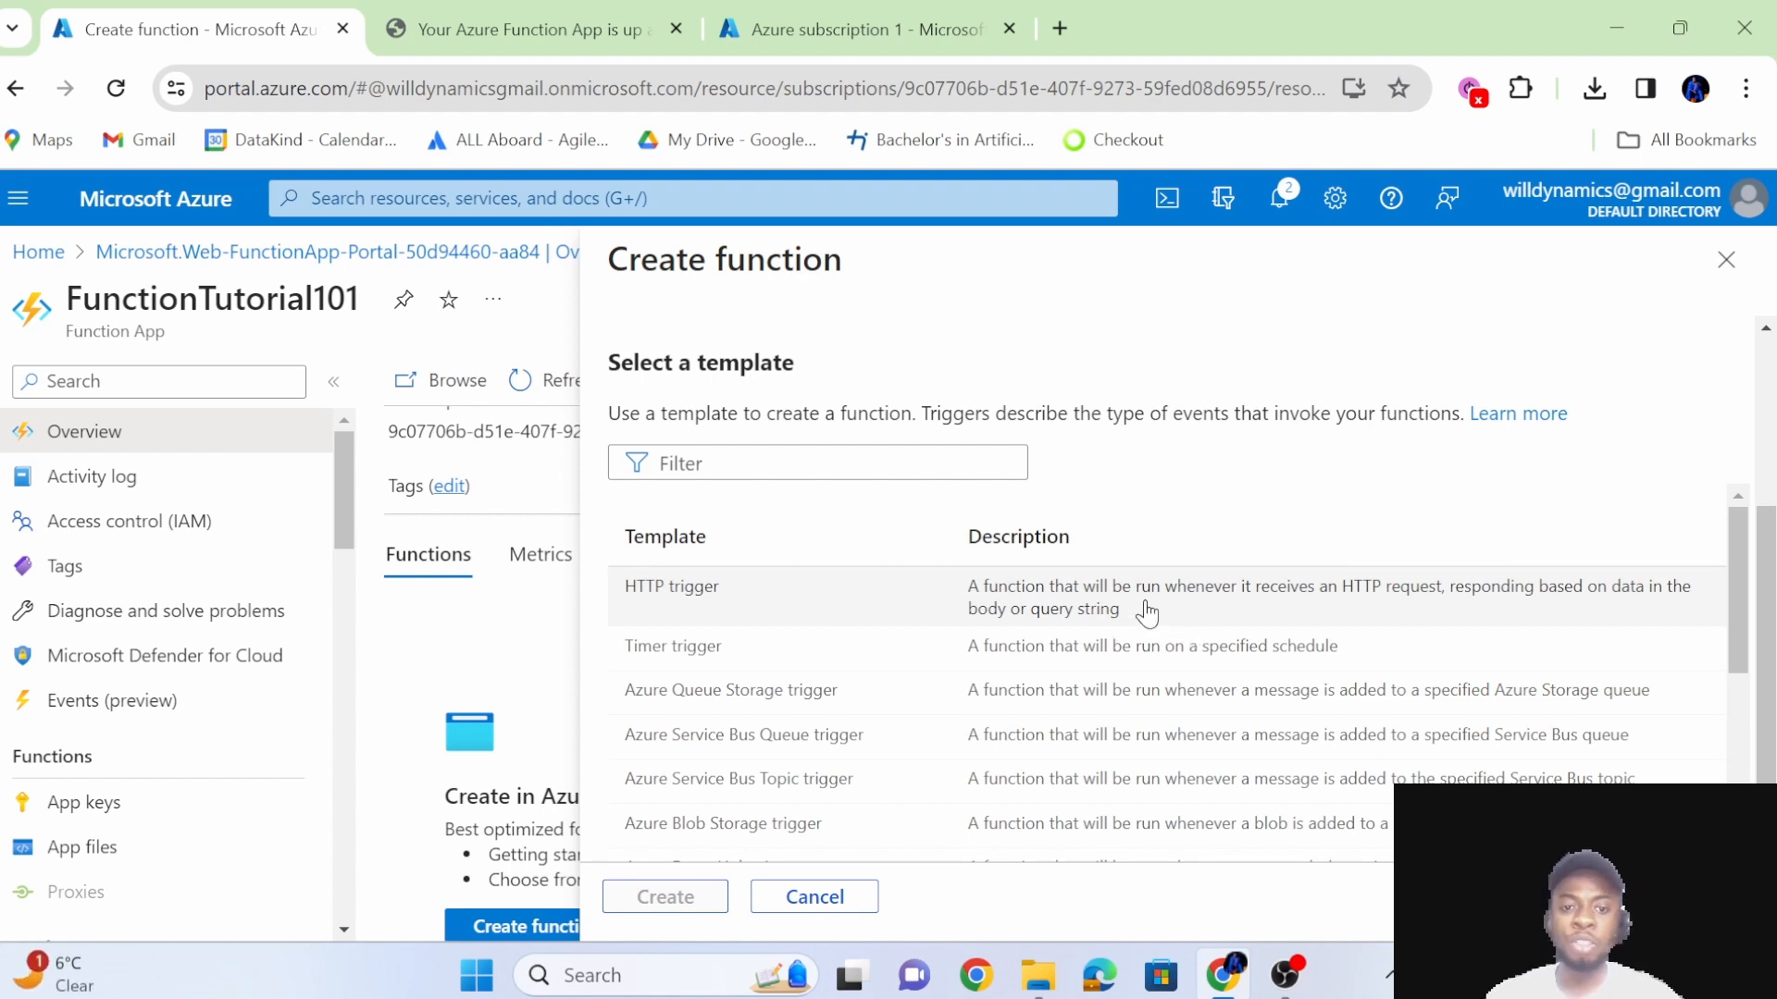
pyautogui.click(1173, 617)
# Examine the list of function templates and their trigger descriptions, from HTTP trigger to the Kafka, RabbitMQ and SQL templates.
pyautogui.scroll(-1, 1175, 620)
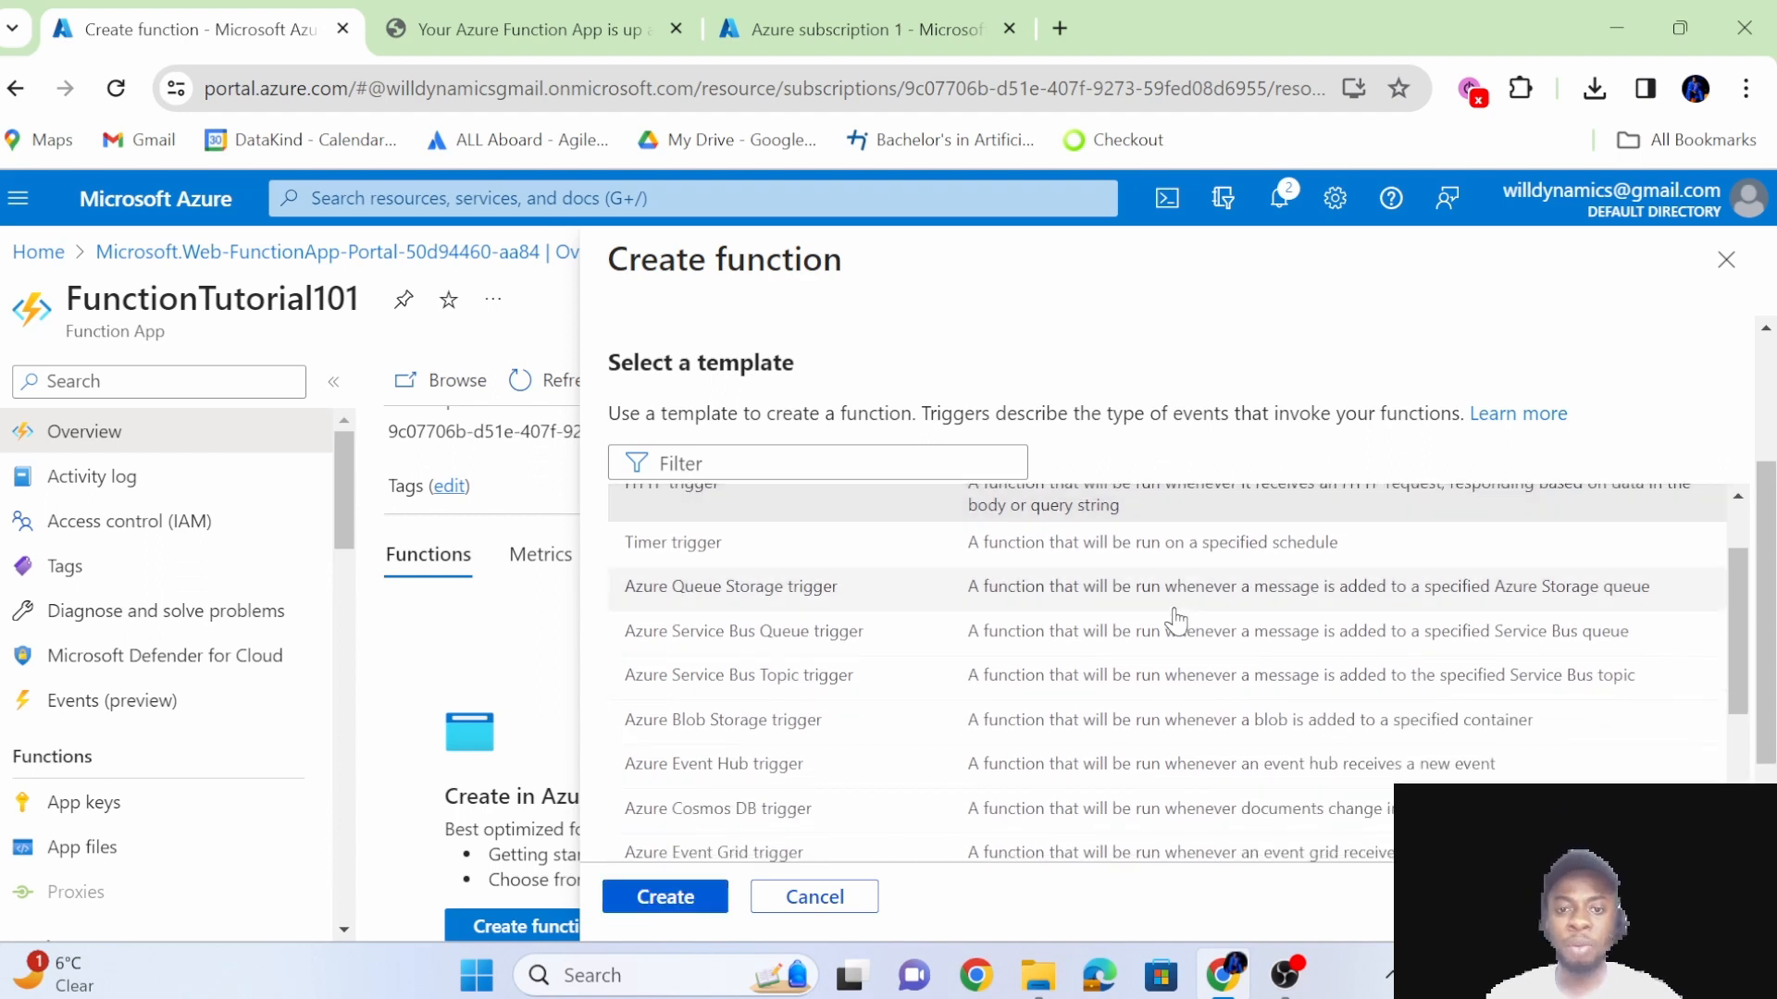
pyautogui.scroll(1, 1175, 620)
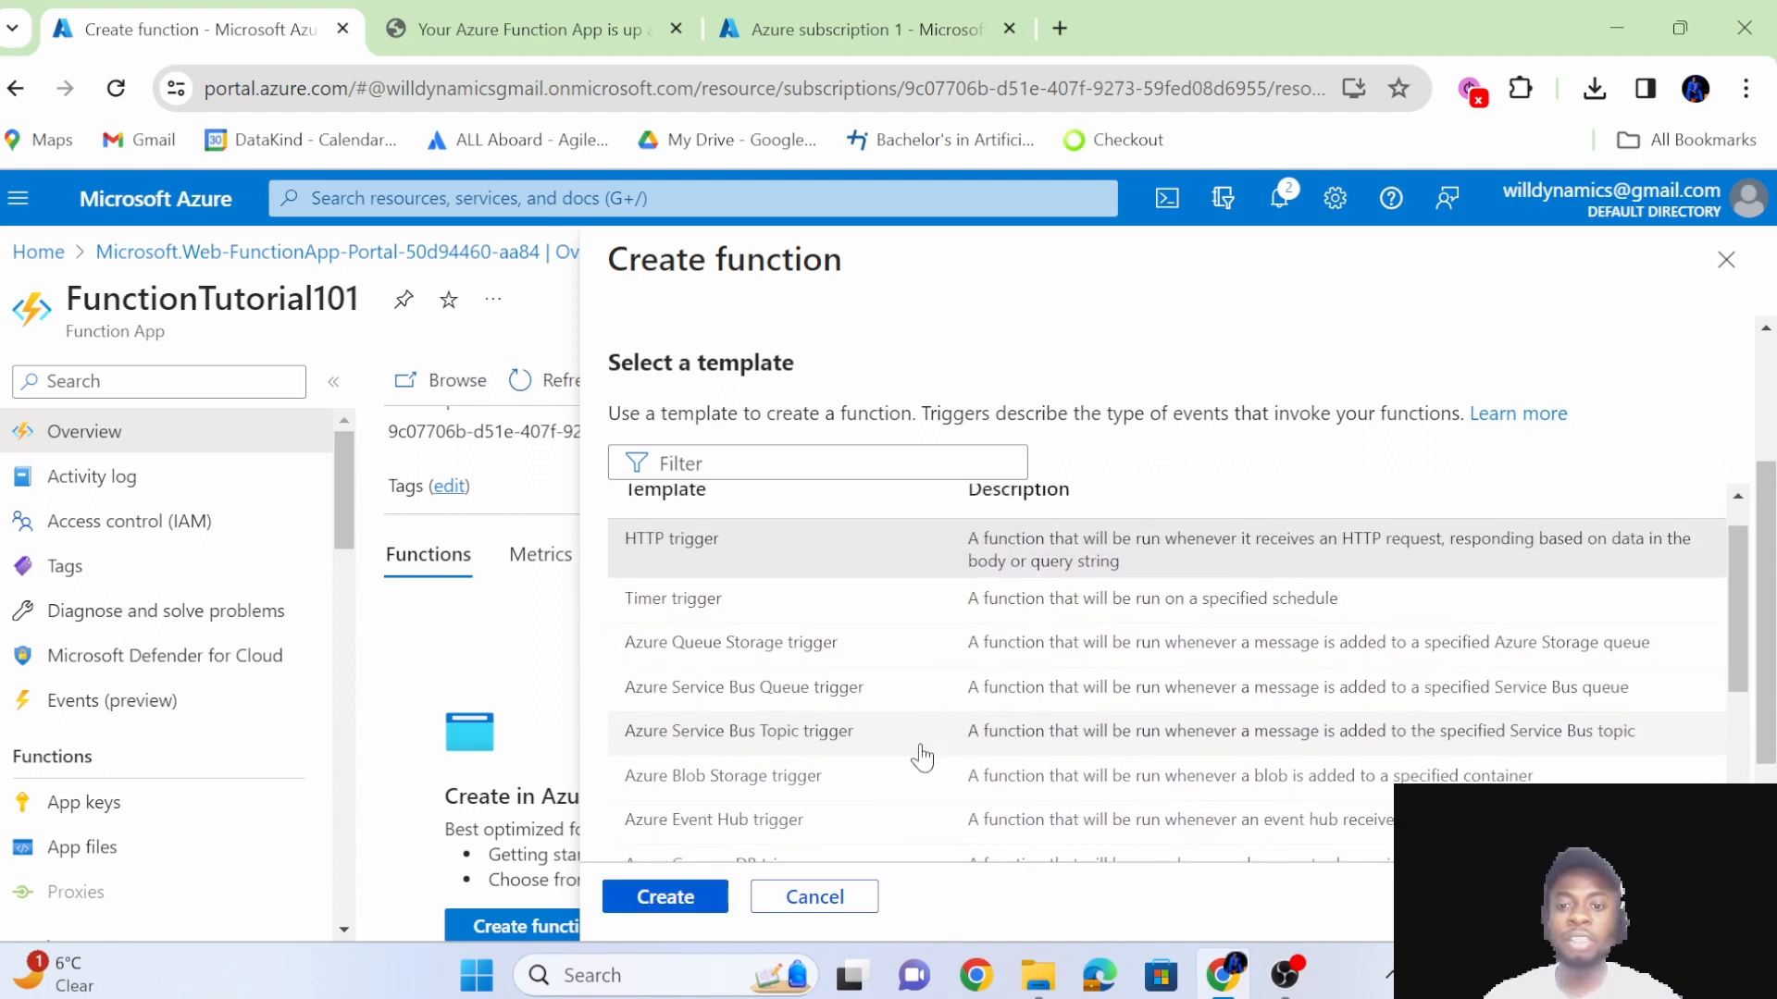
pyautogui.scroll(-2, 921, 754)
pyautogui.scroll(1, 919, 752)
pyautogui.scroll(-1, 918, 753)
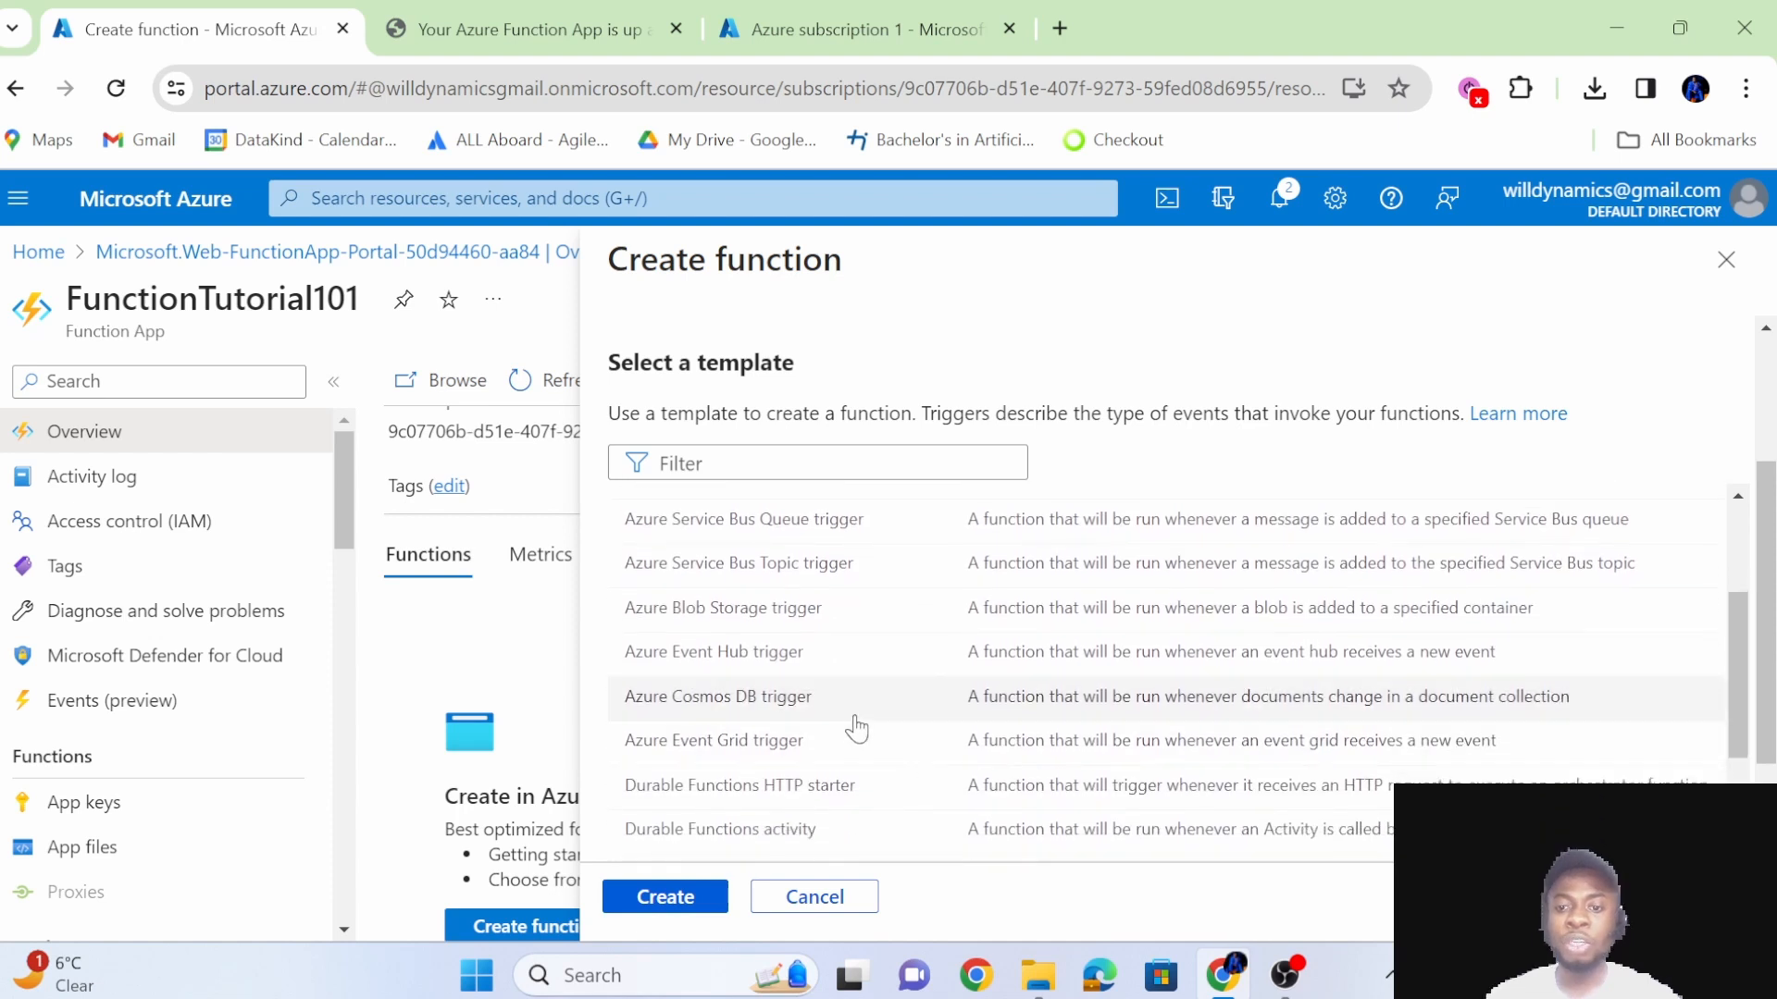
pyautogui.scroll(3, 928, 690)
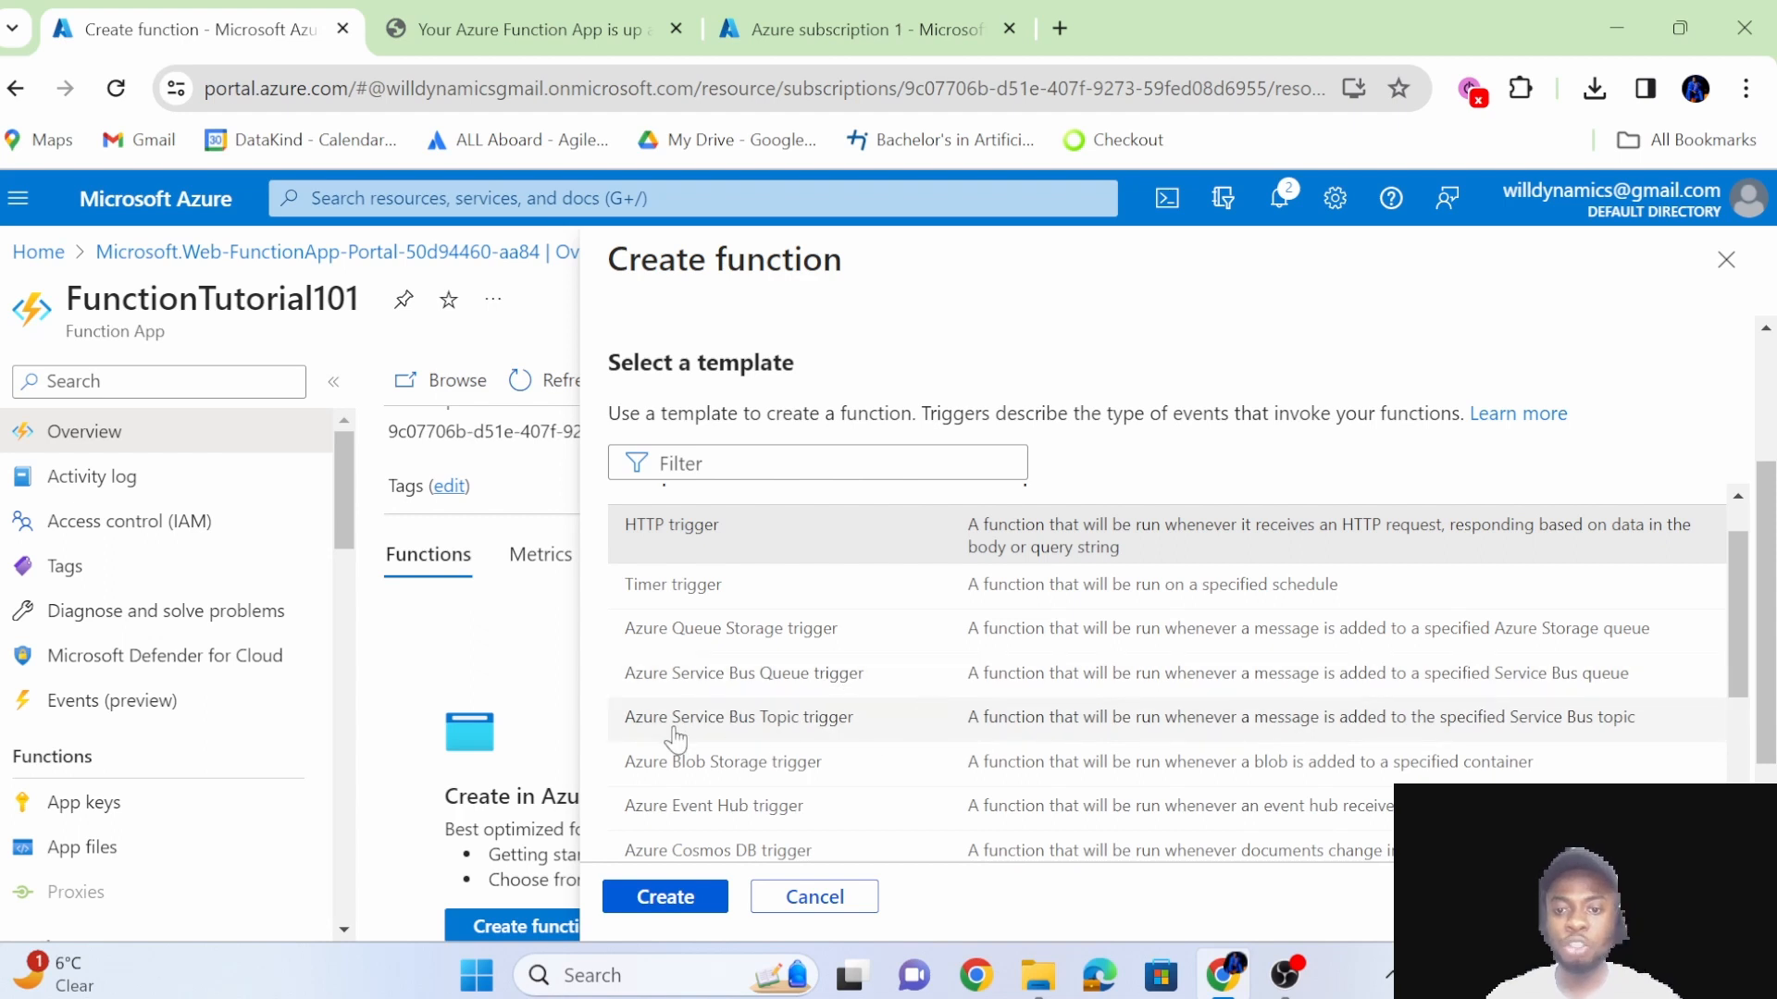
pyautogui.scroll(-3, 784, 782)
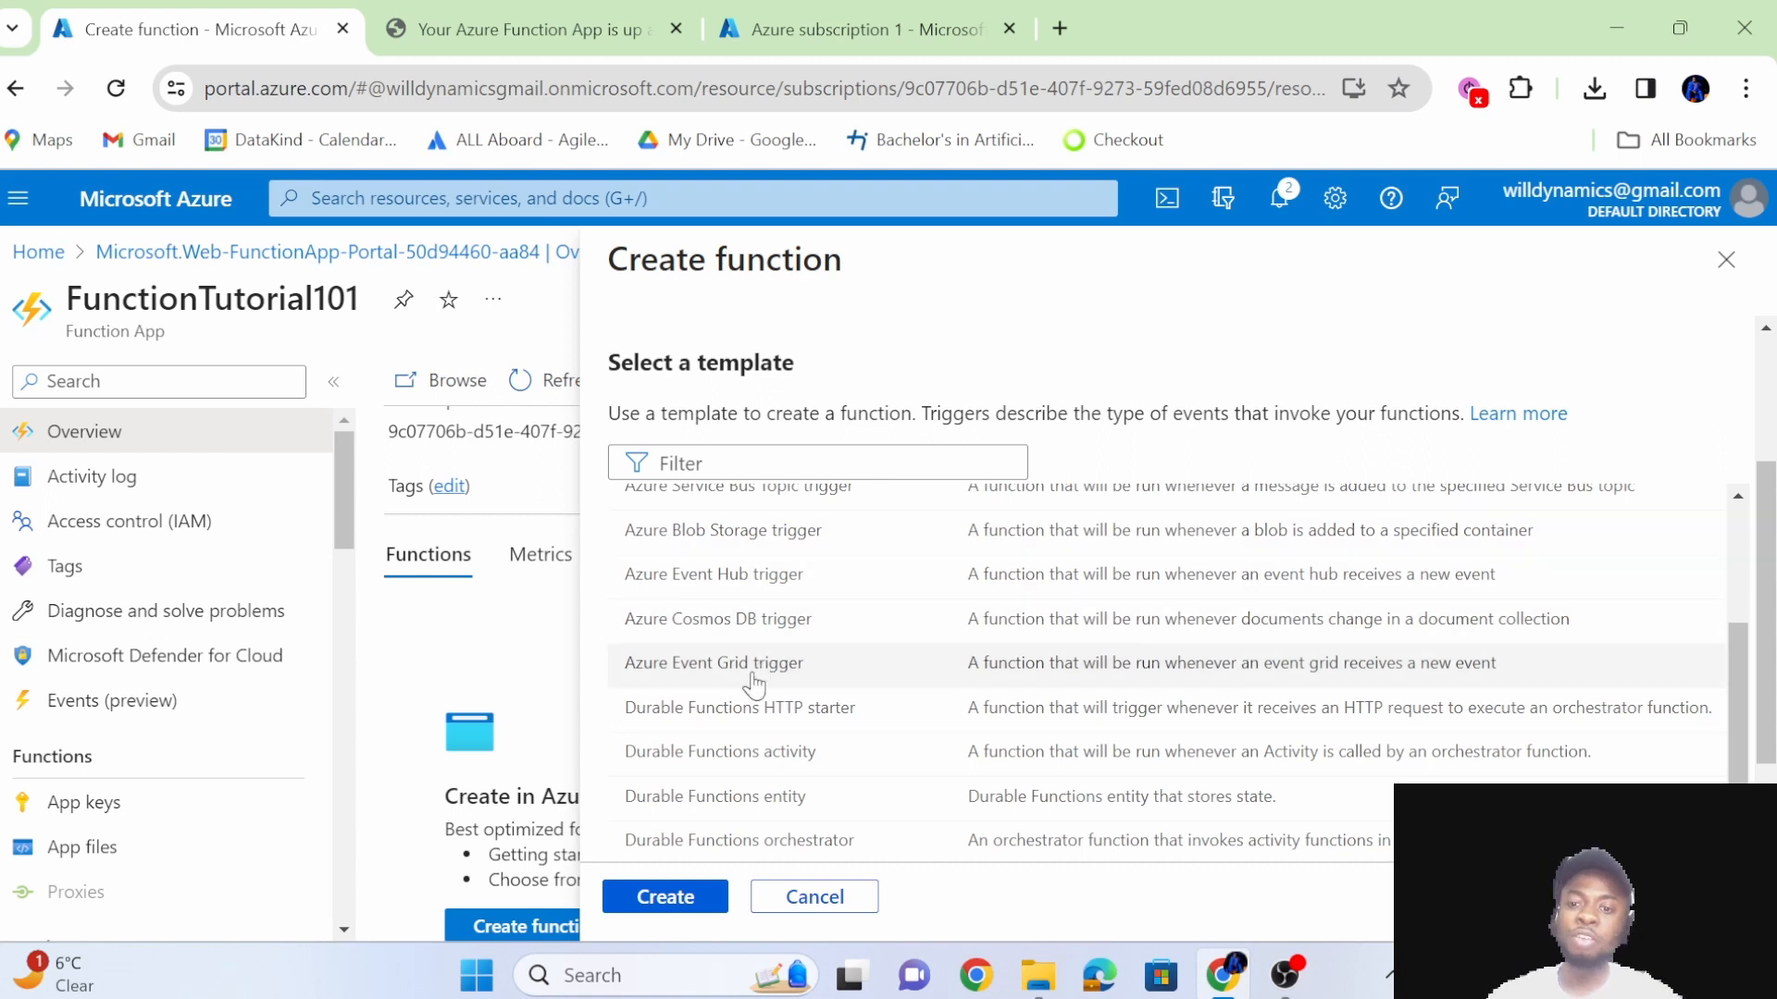
pyautogui.scroll(-3, 898, 764)
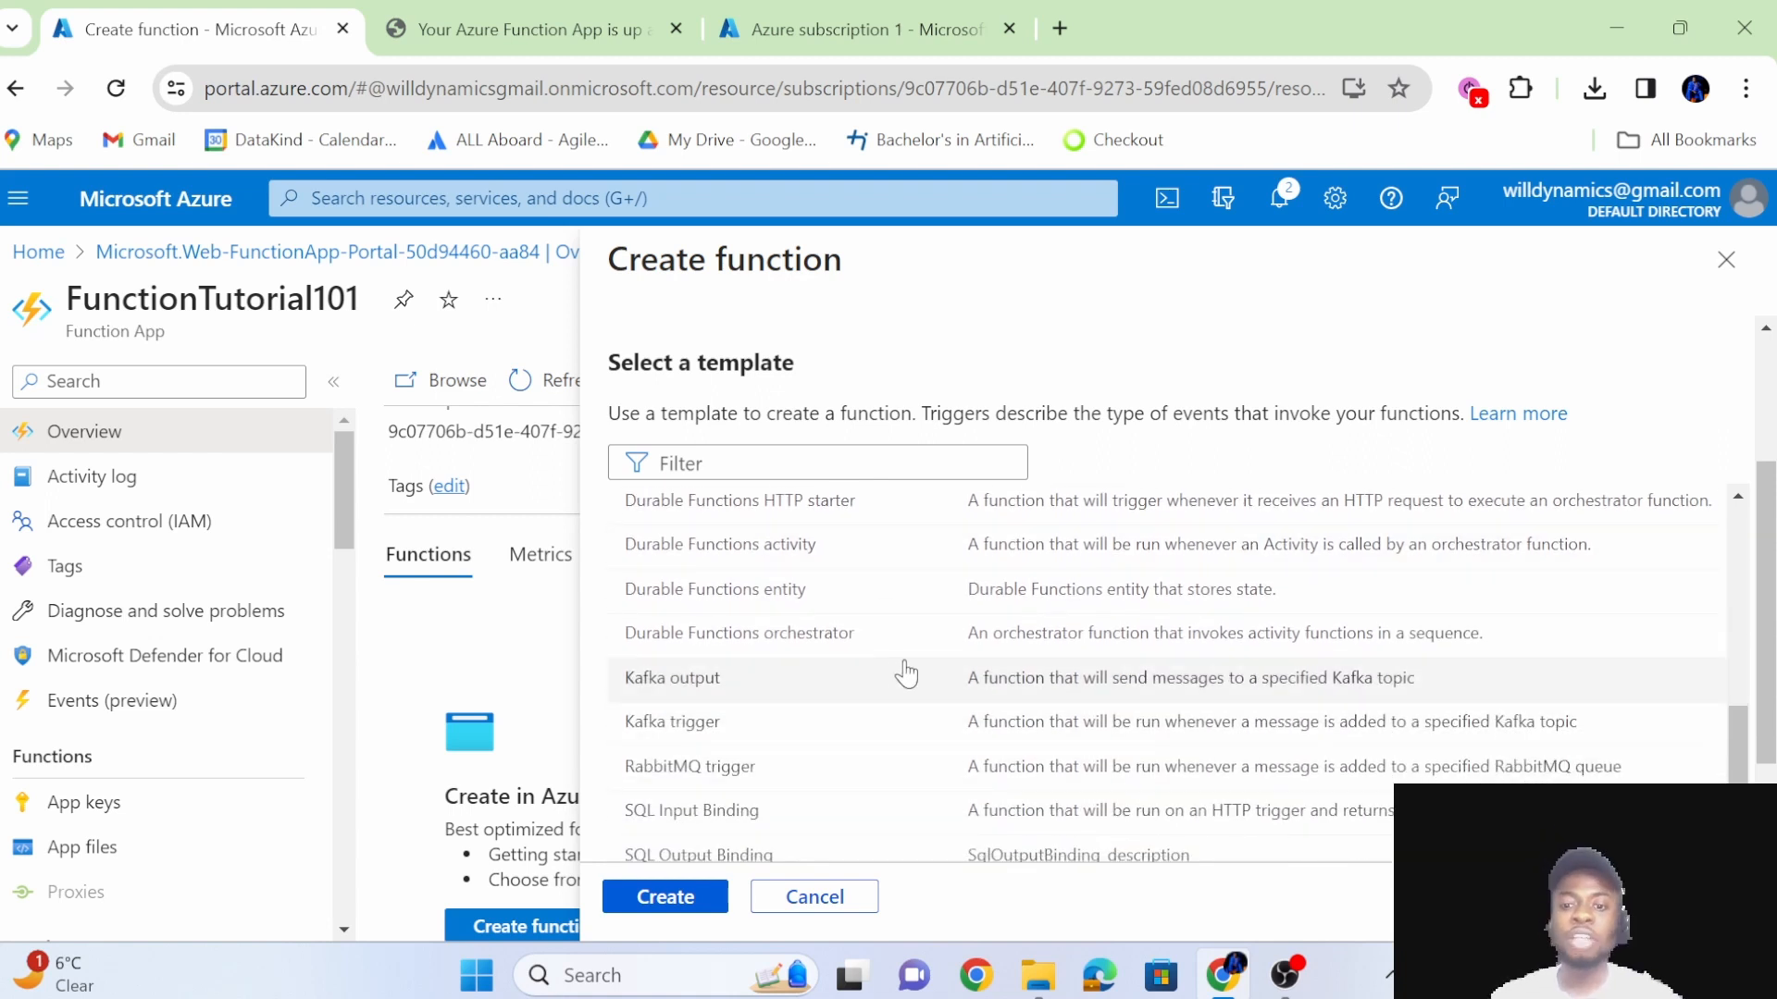
pyautogui.scroll(-1, 906, 673)
pyautogui.scroll(5, 886, 627)
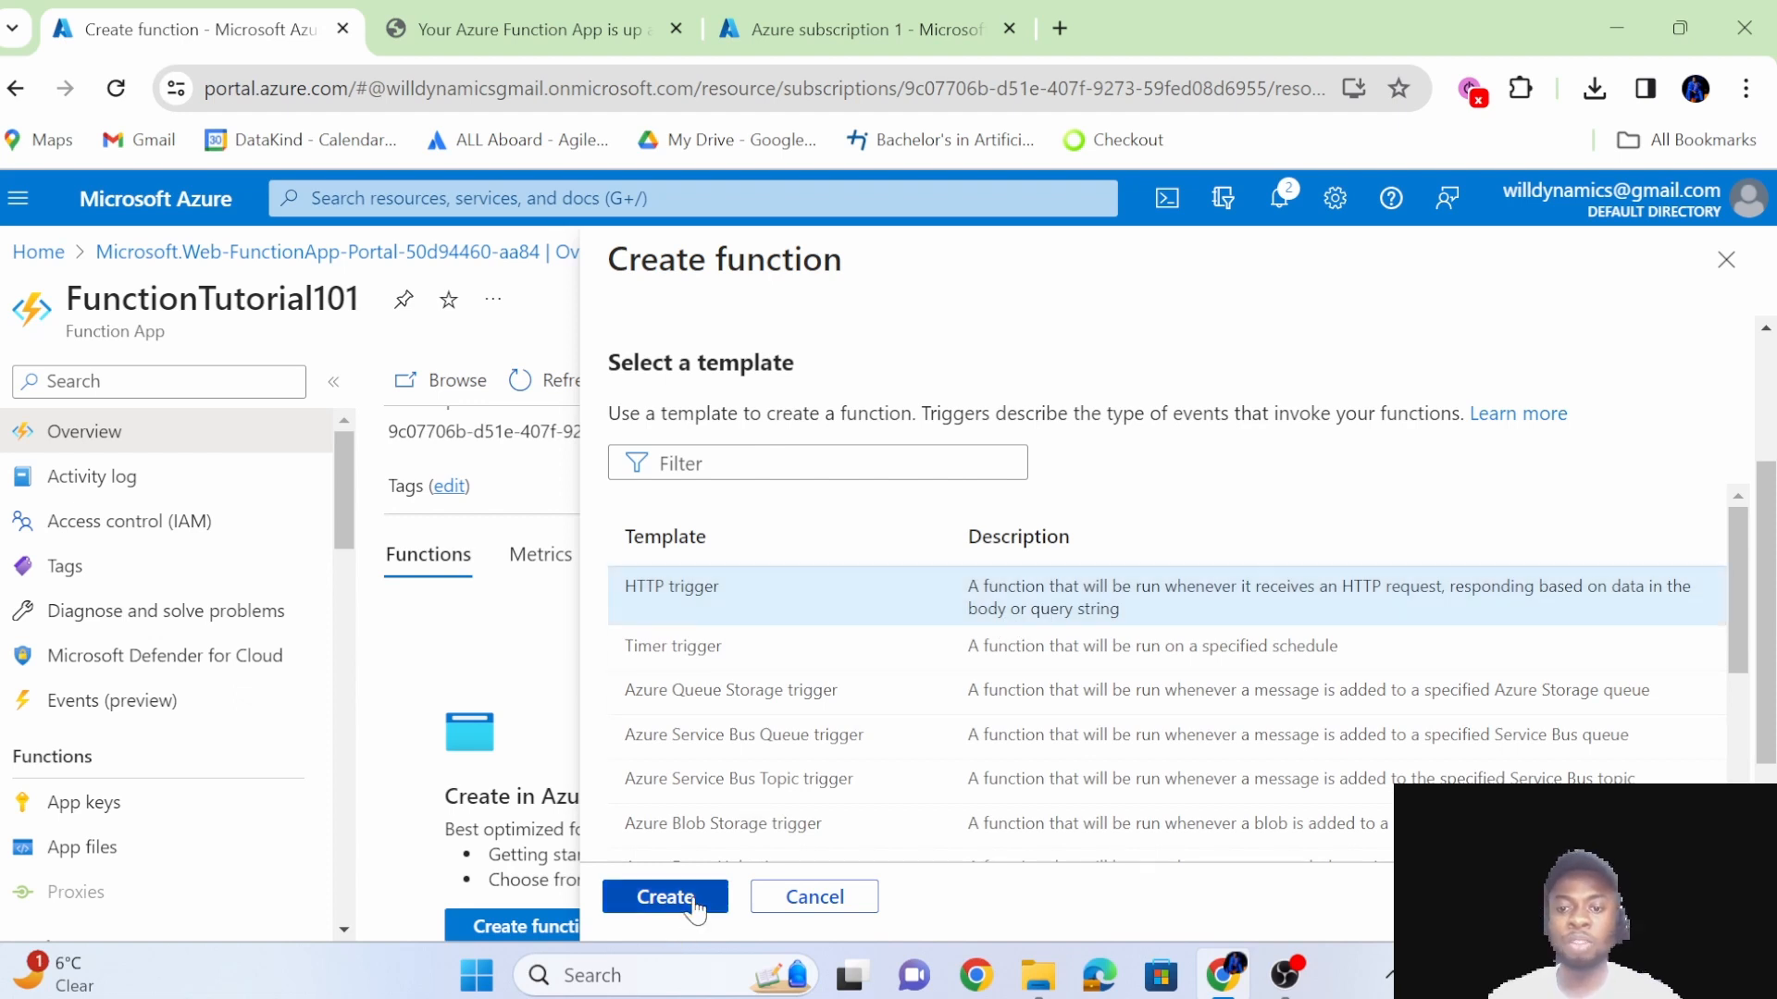
# Create the function from the HTTP trigger template, review its overview and open its Monitor page.
pyautogui.click(664, 897)
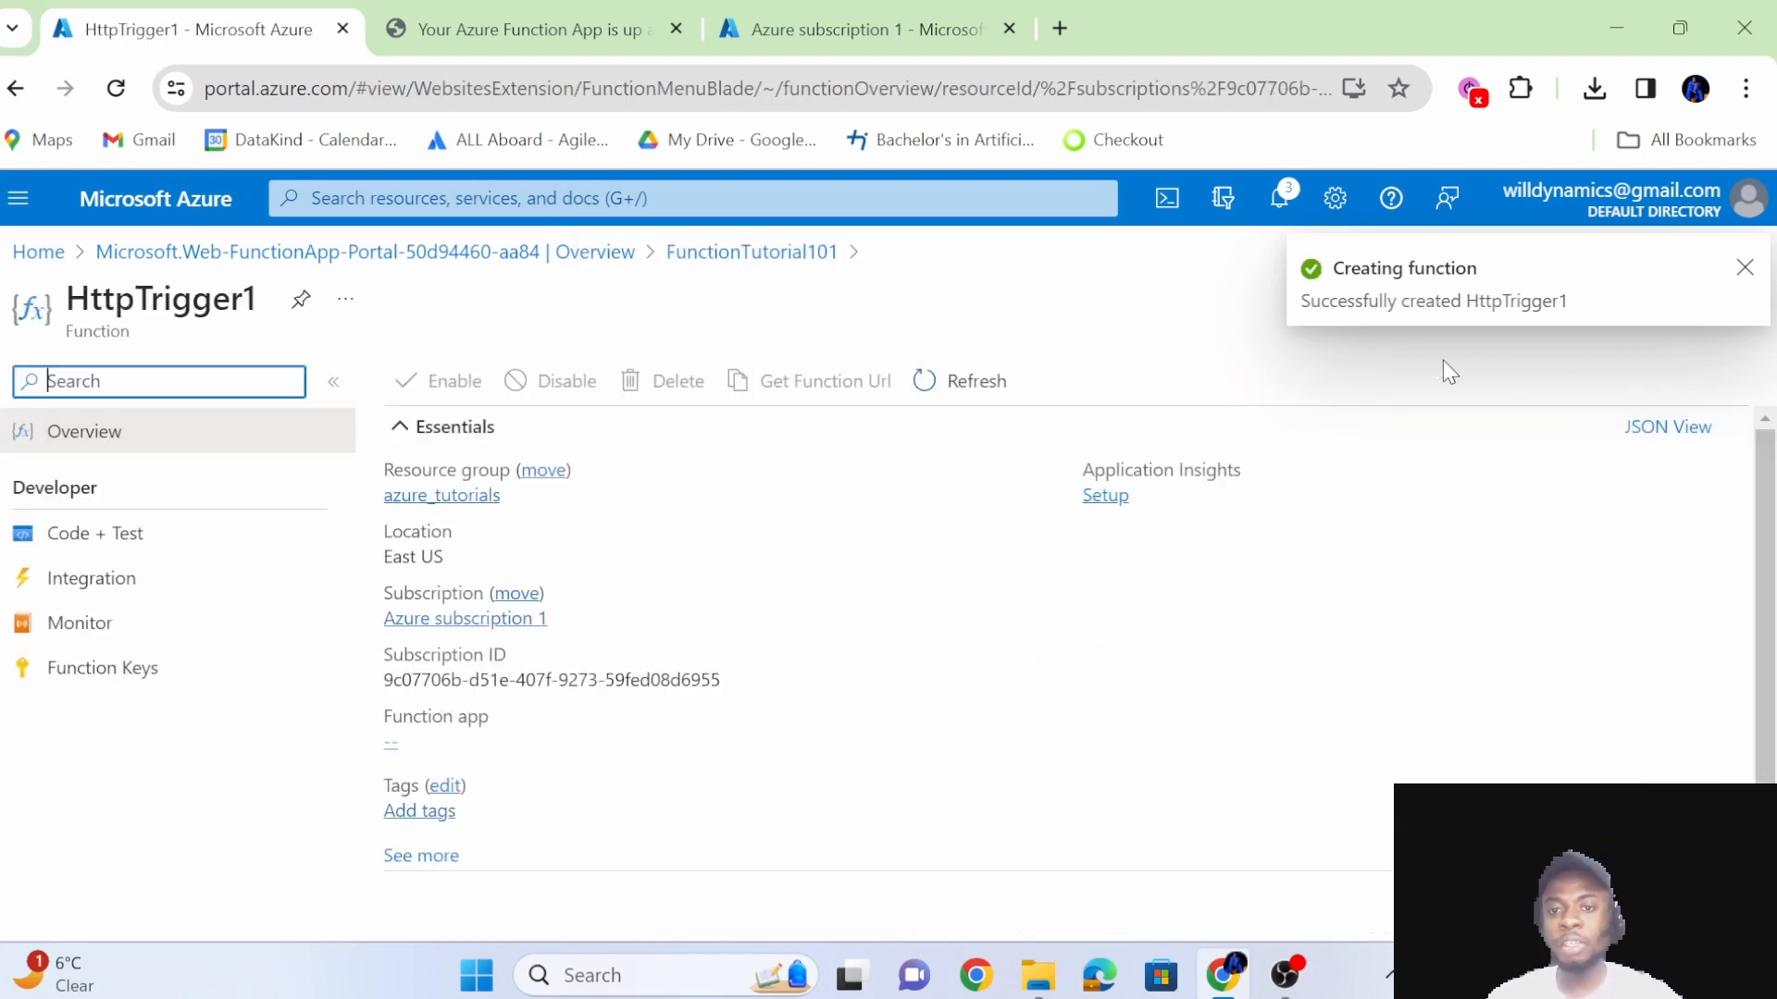
pyautogui.scroll(-1, 840, 652)
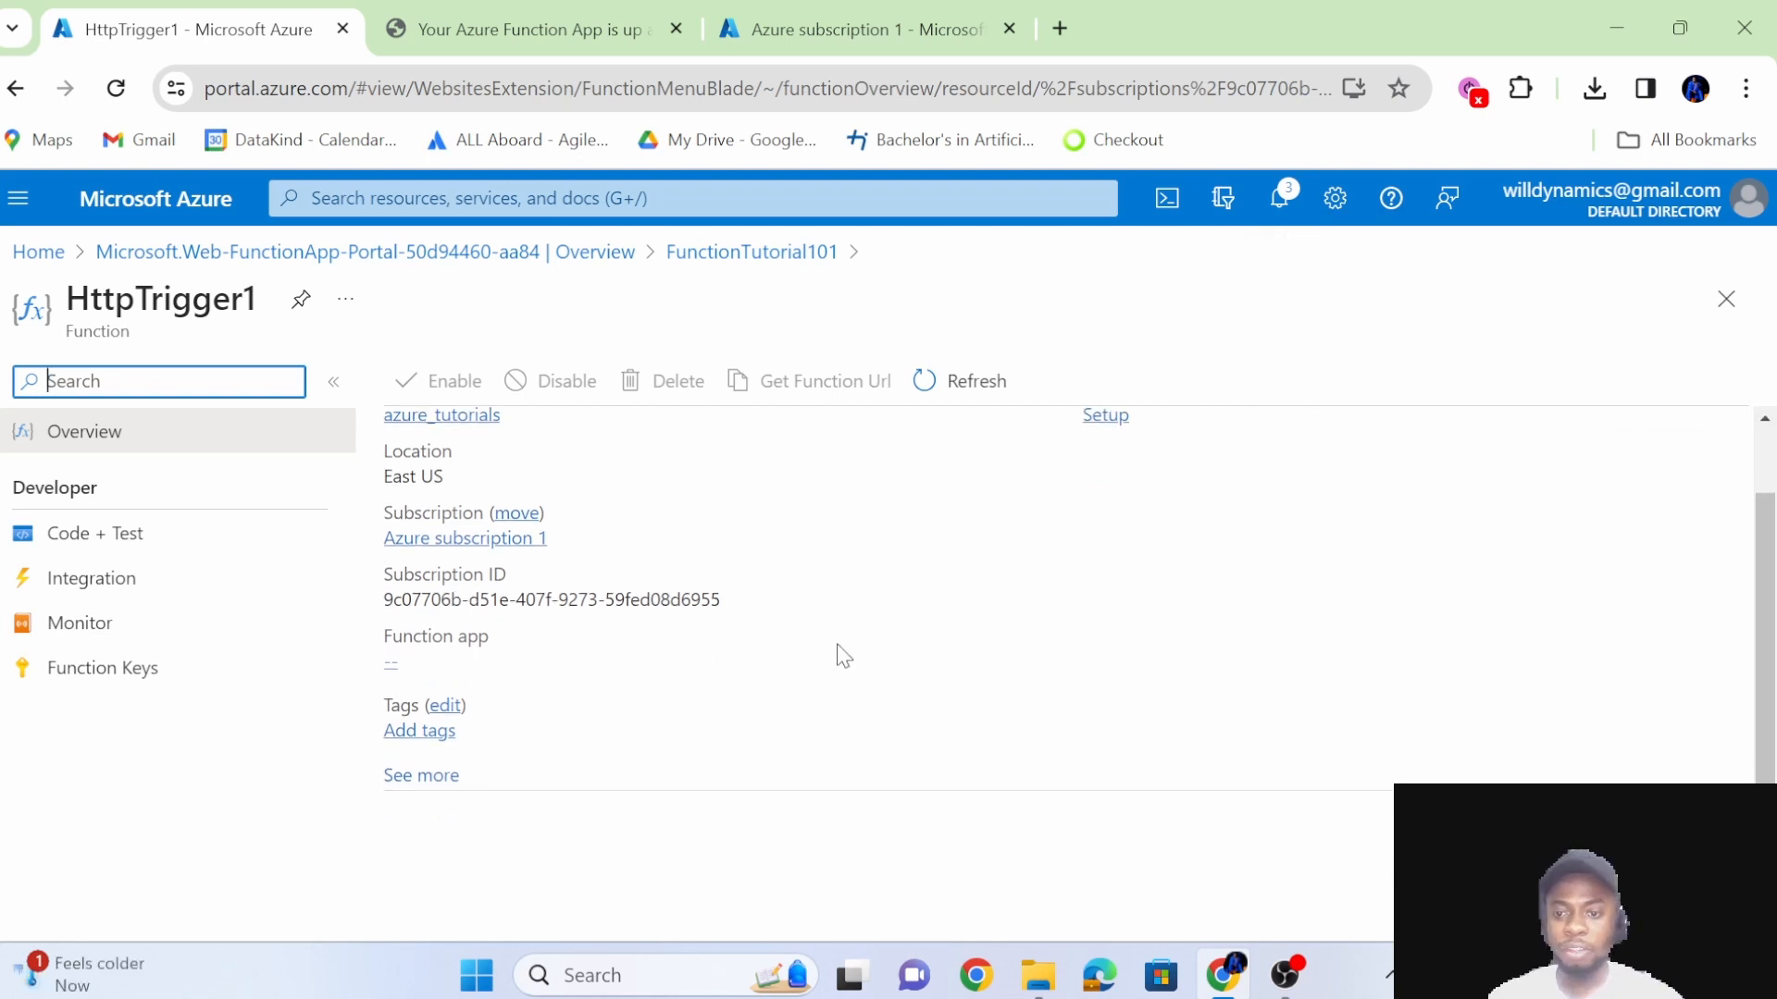
pyautogui.scroll(1, 840, 652)
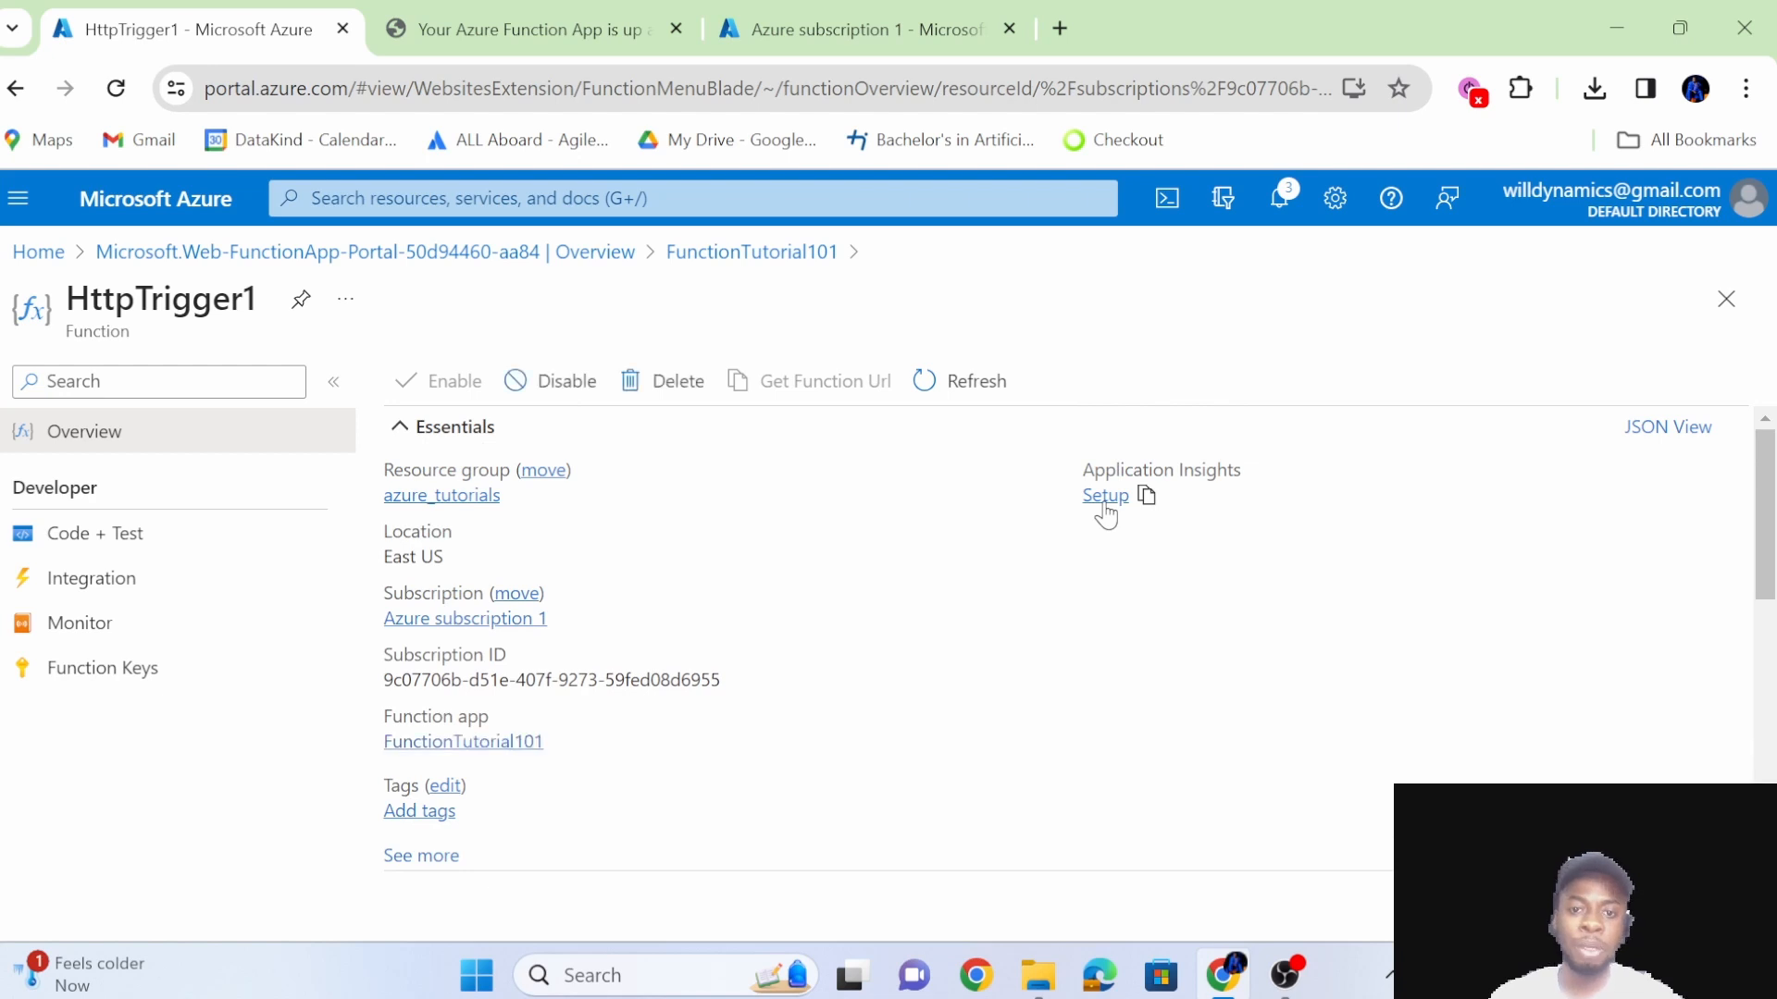
pyautogui.click(1105, 505)
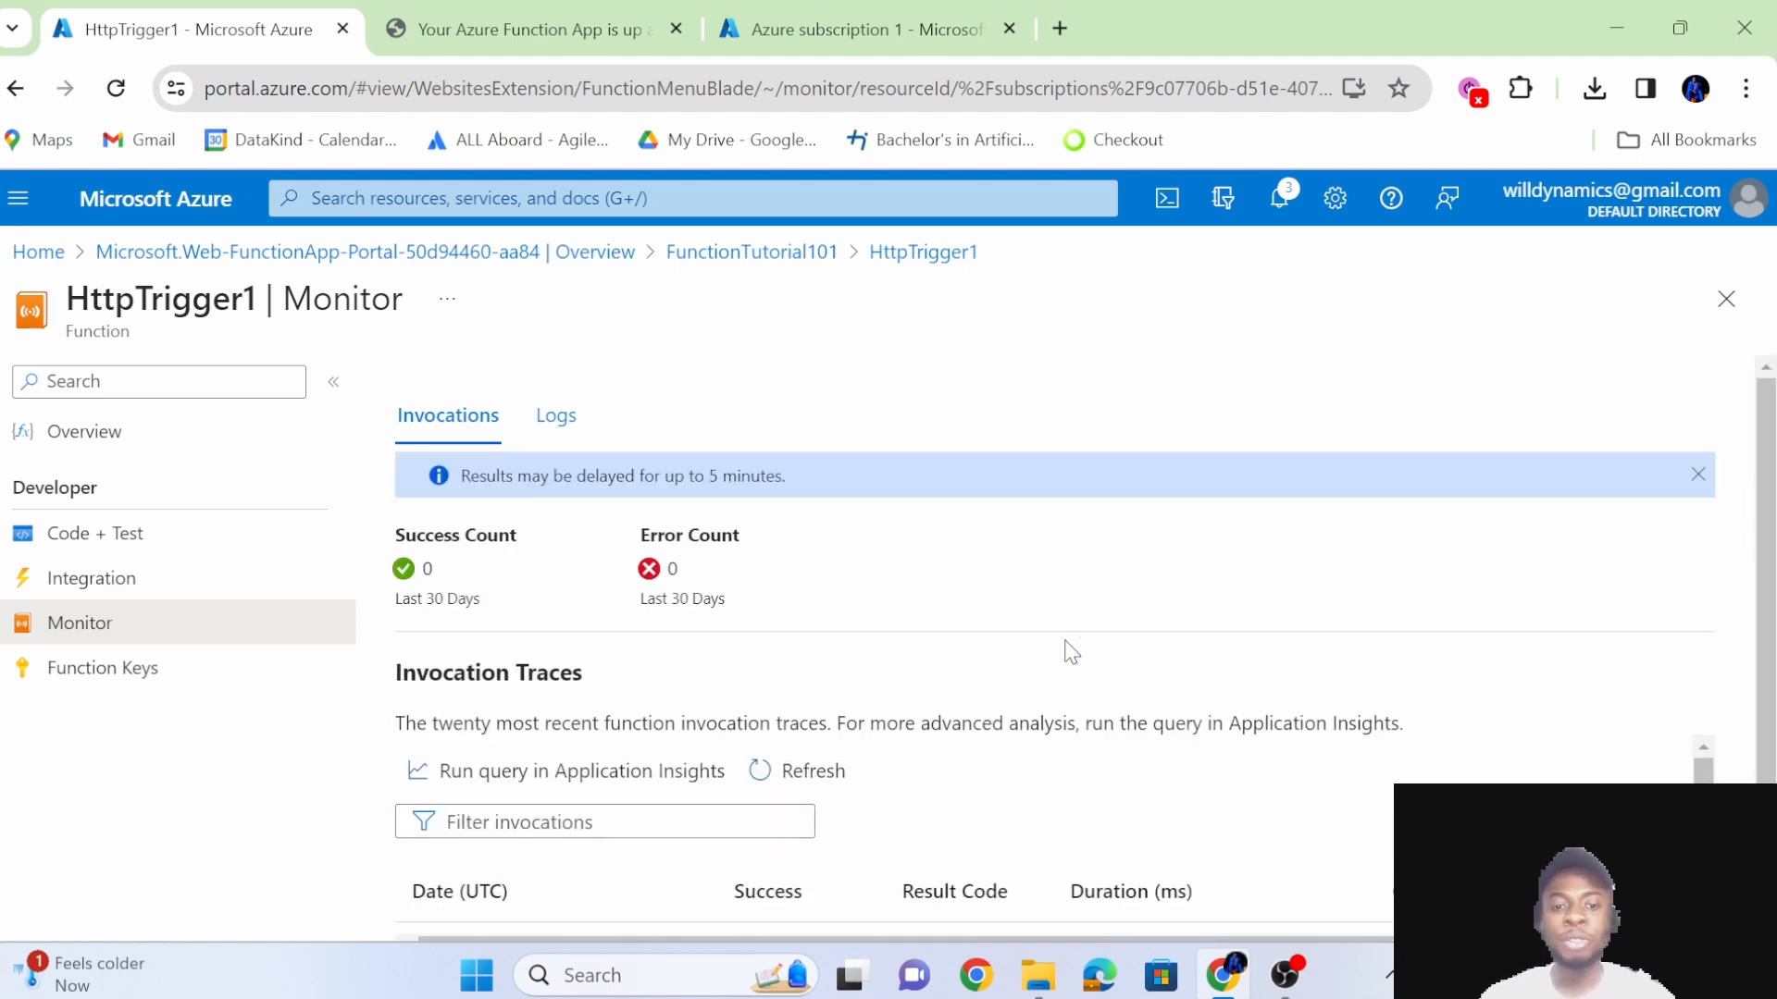
# Review the function's invocation counts and traces on the Monitor page, and open its Code + Test page.
pyautogui.scroll(-1, 1071, 652)
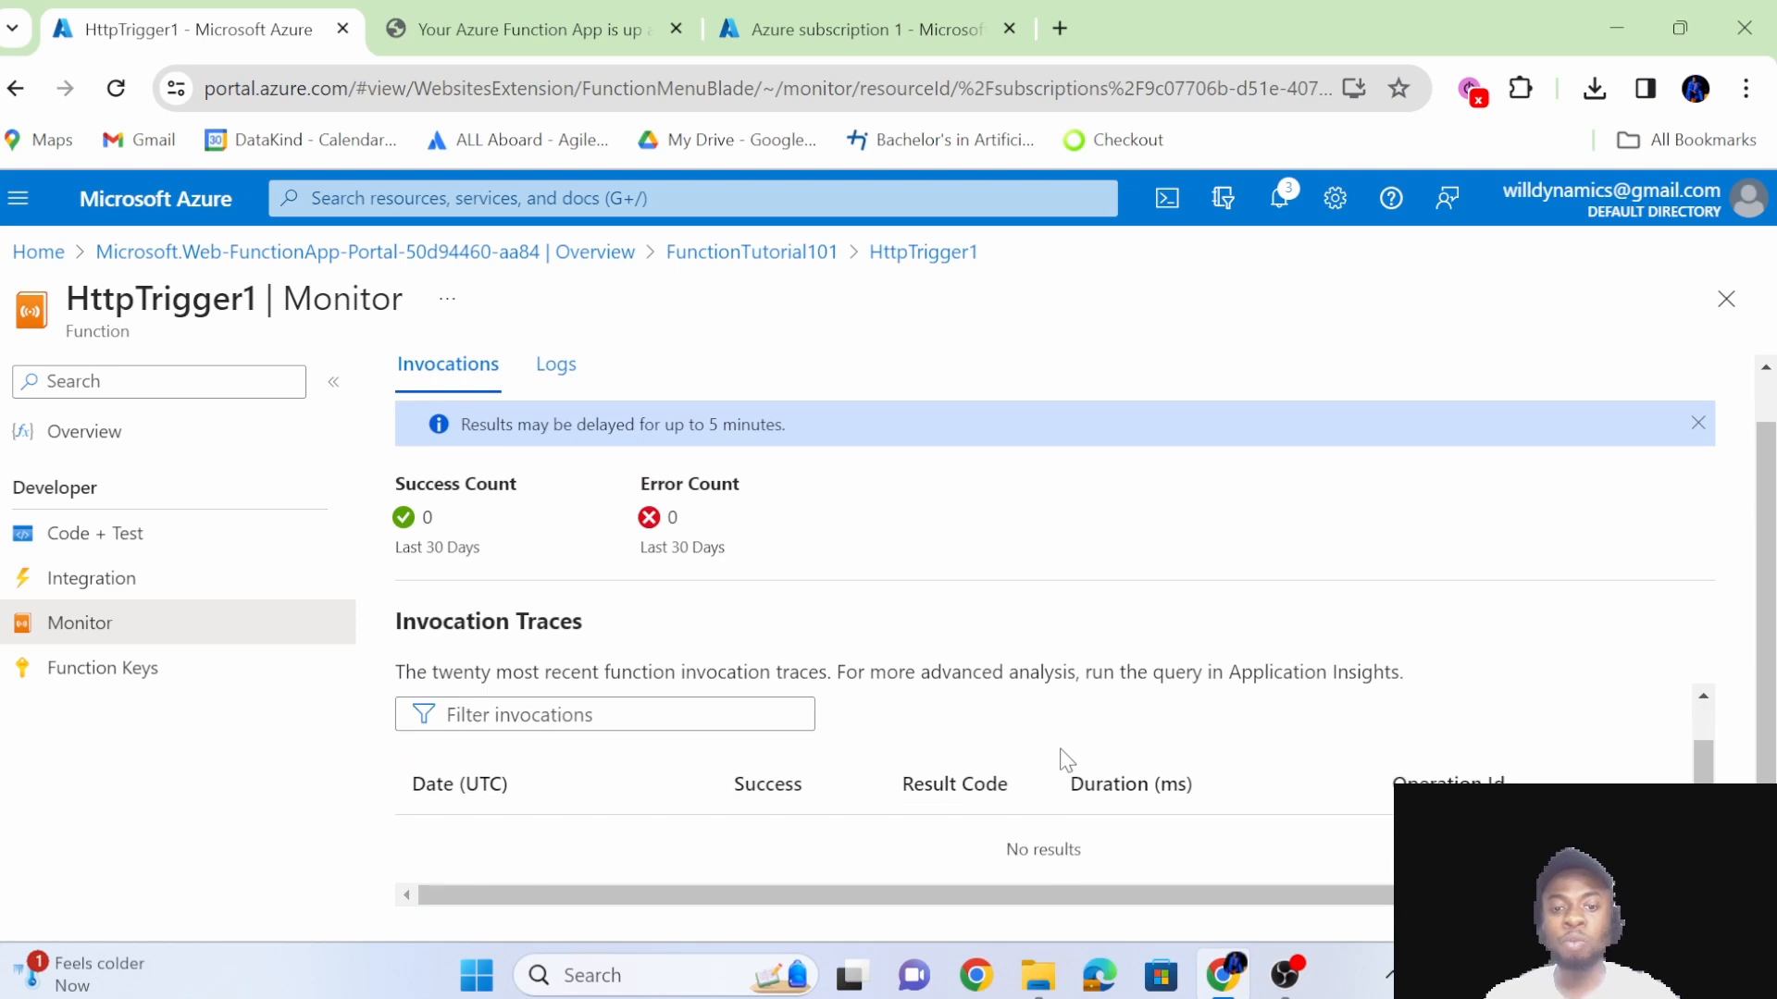
pyautogui.scroll(1, 912, 710)
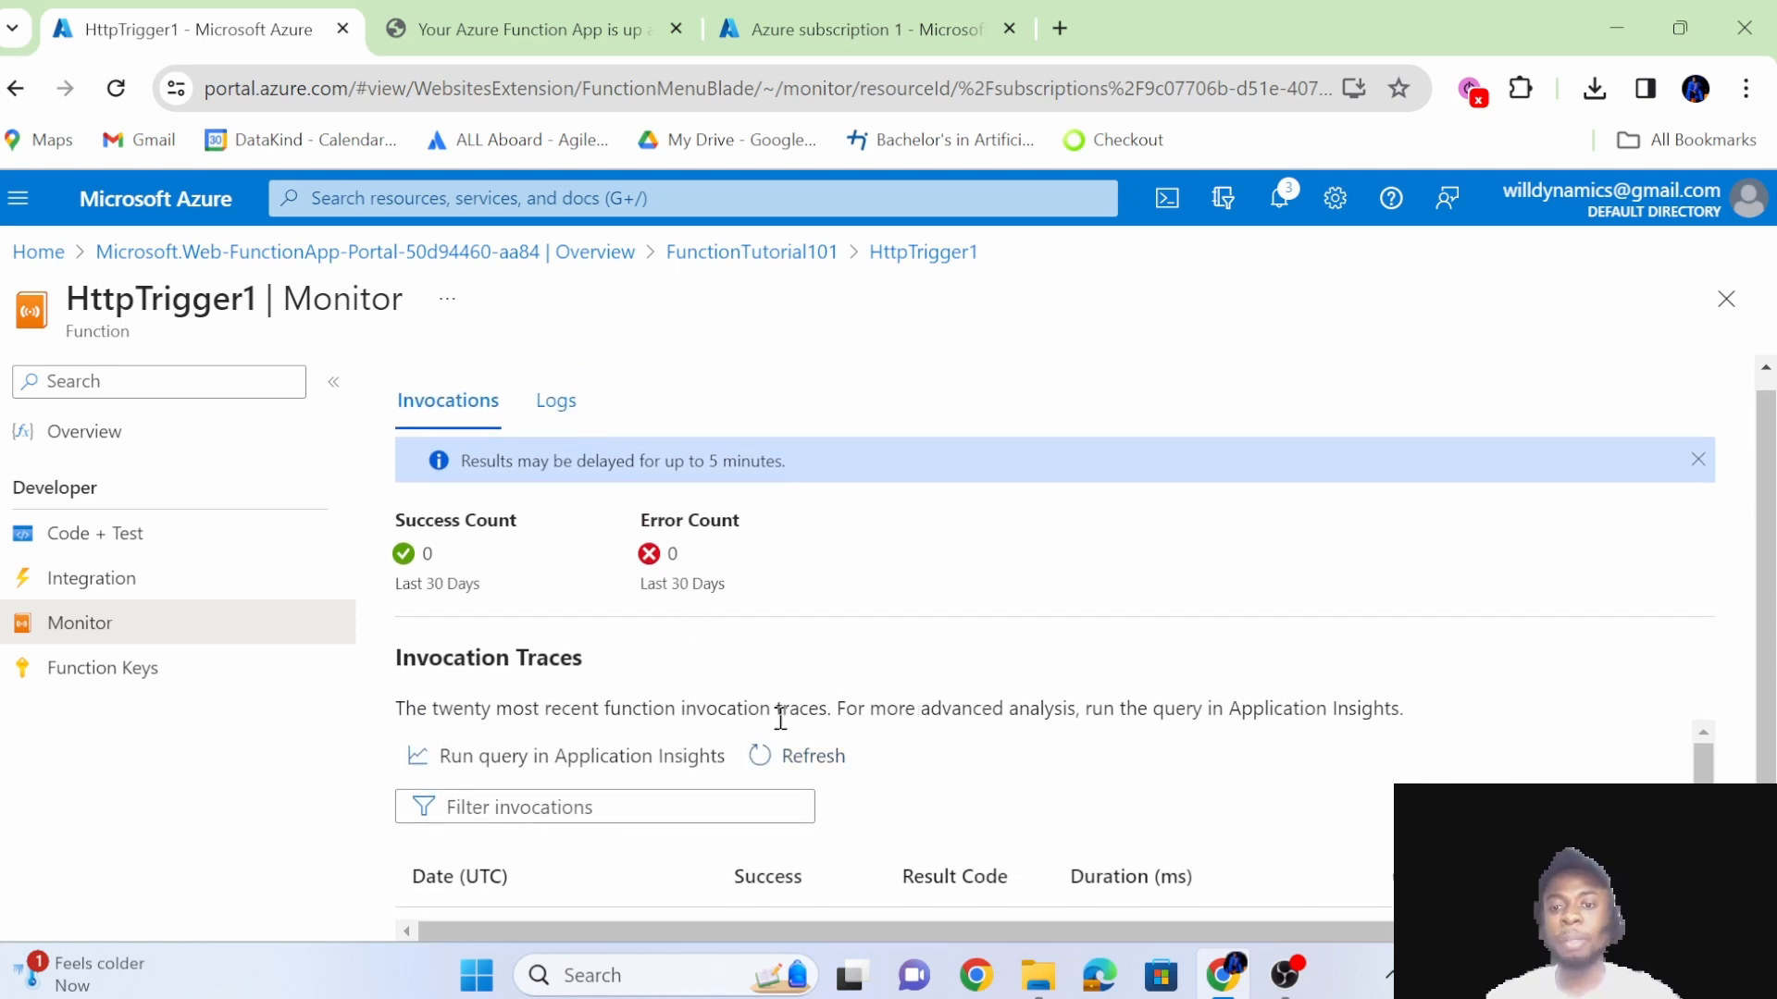
pyautogui.scroll(-1, 982, 824)
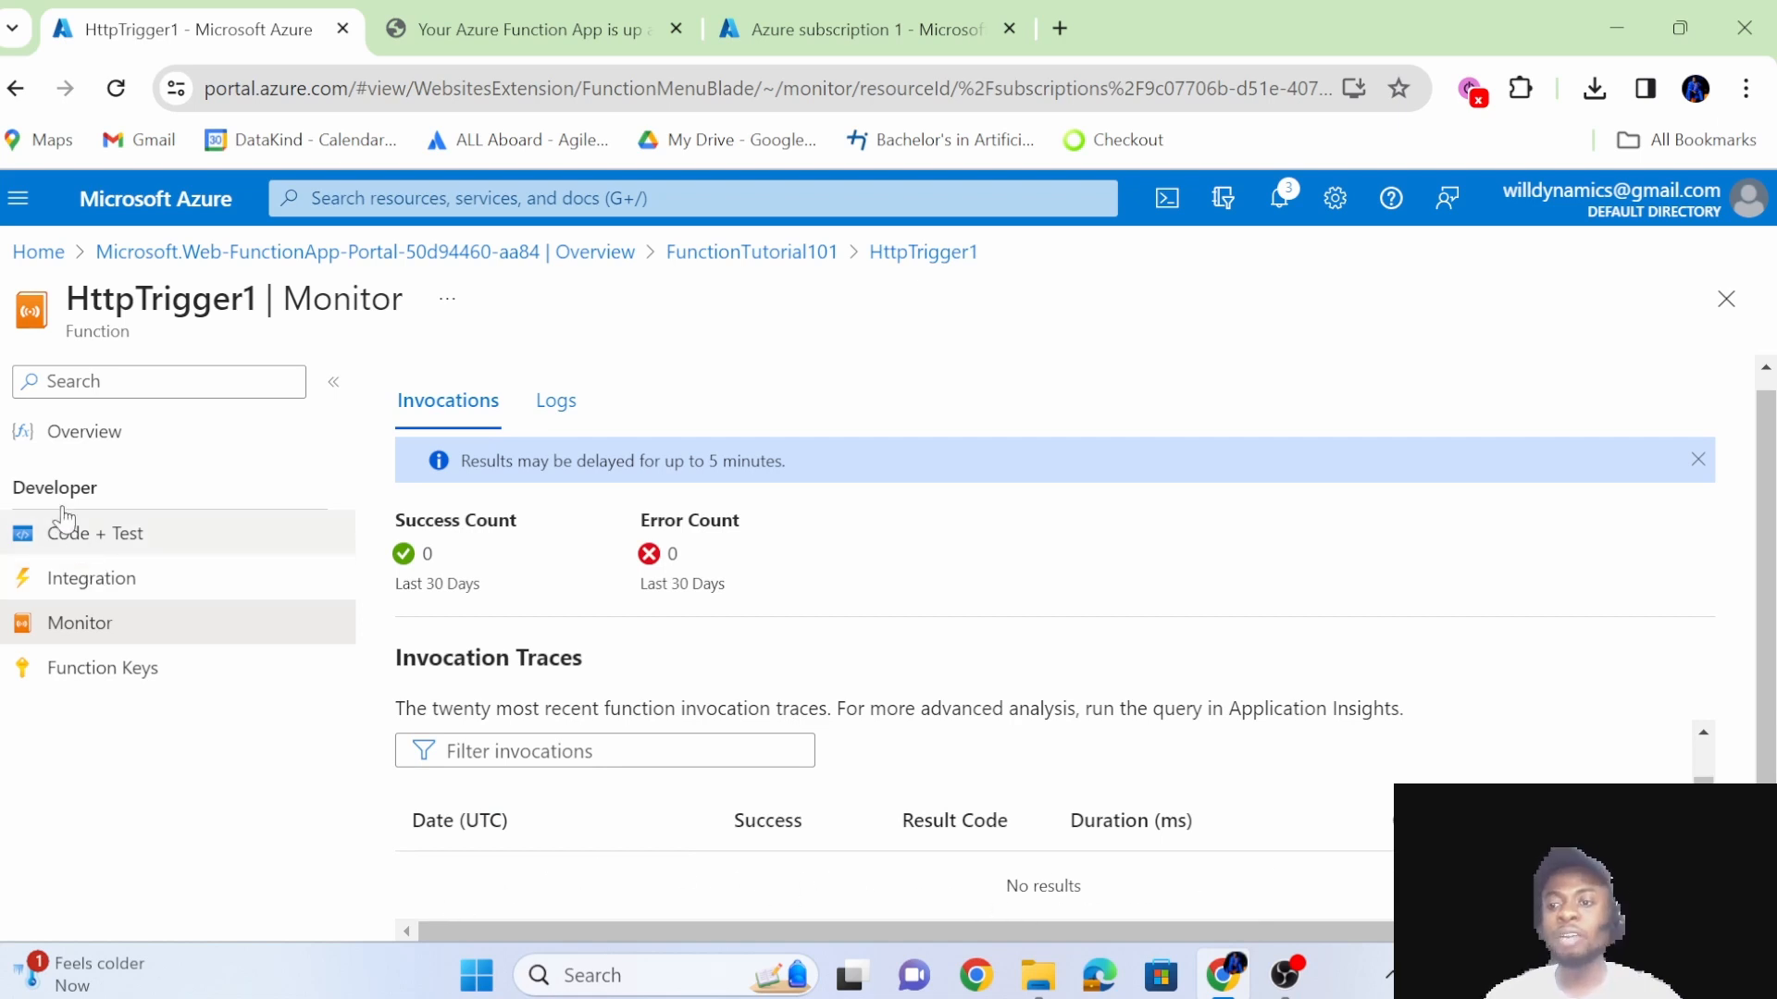
pyautogui.click(124, 535)
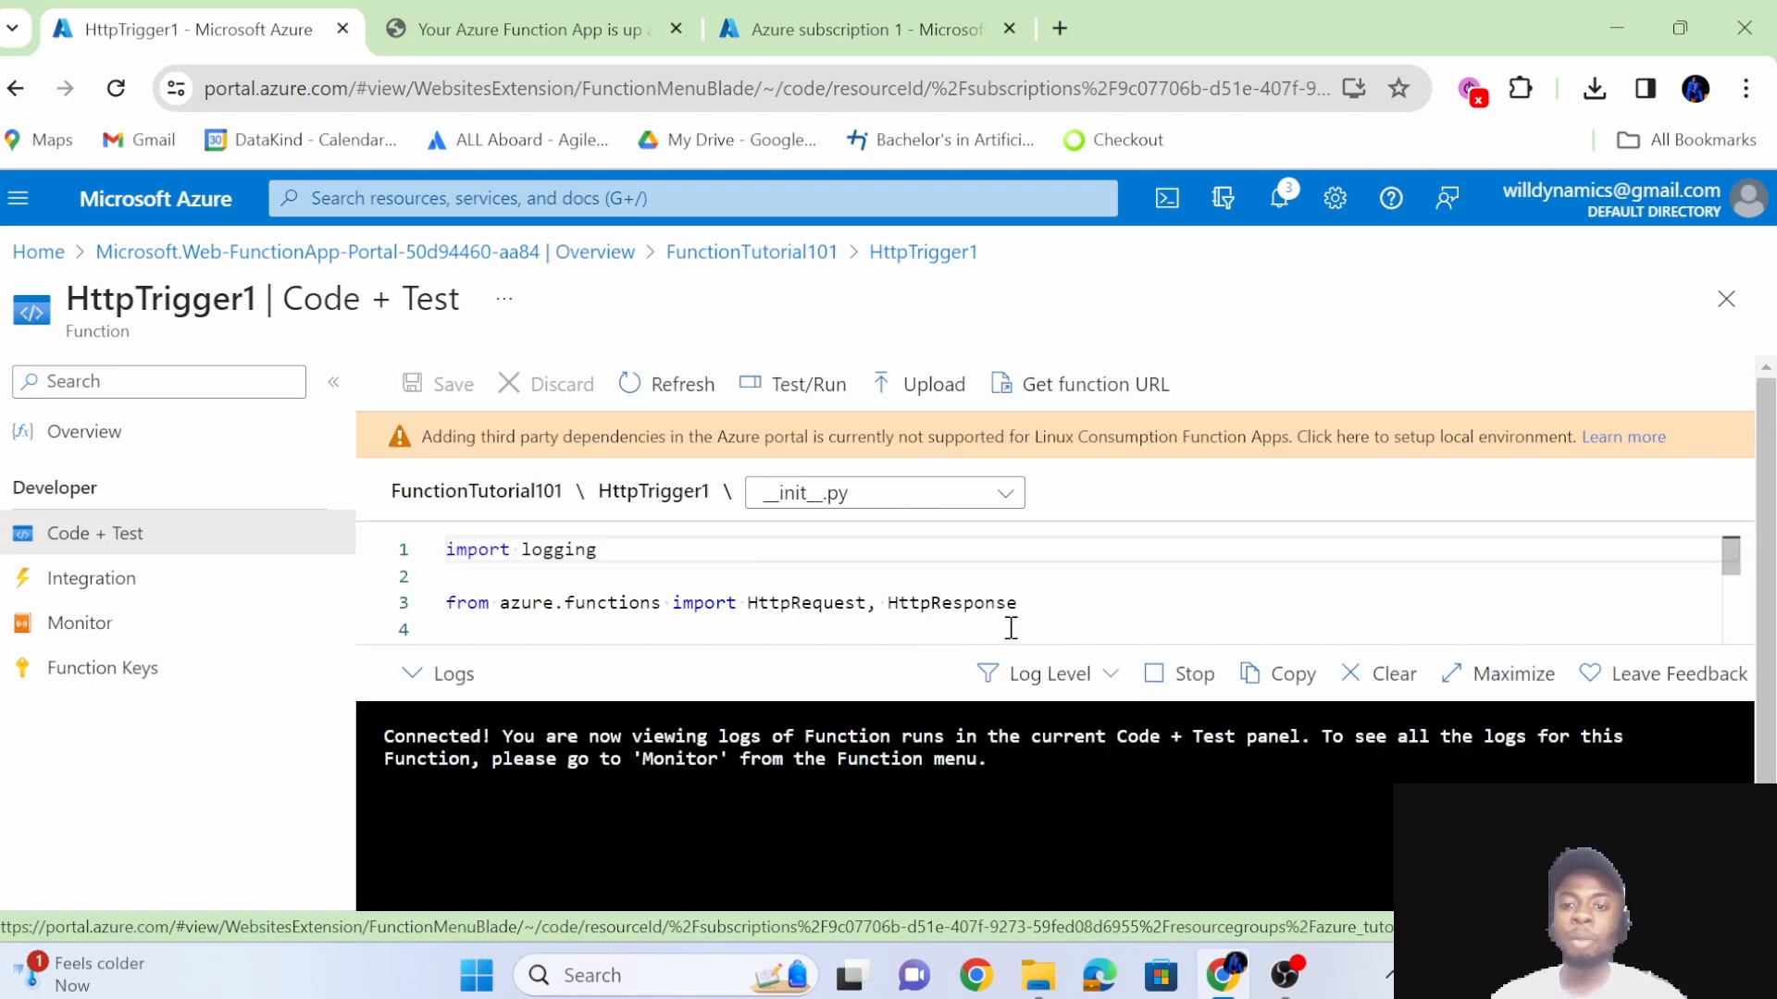
# Examine the Python code in __init__.py, from the imports and the main function to the HttpResponse return statements.
pyautogui.click(1006, 607)
pyautogui.scroll(-2, 1011, 629)
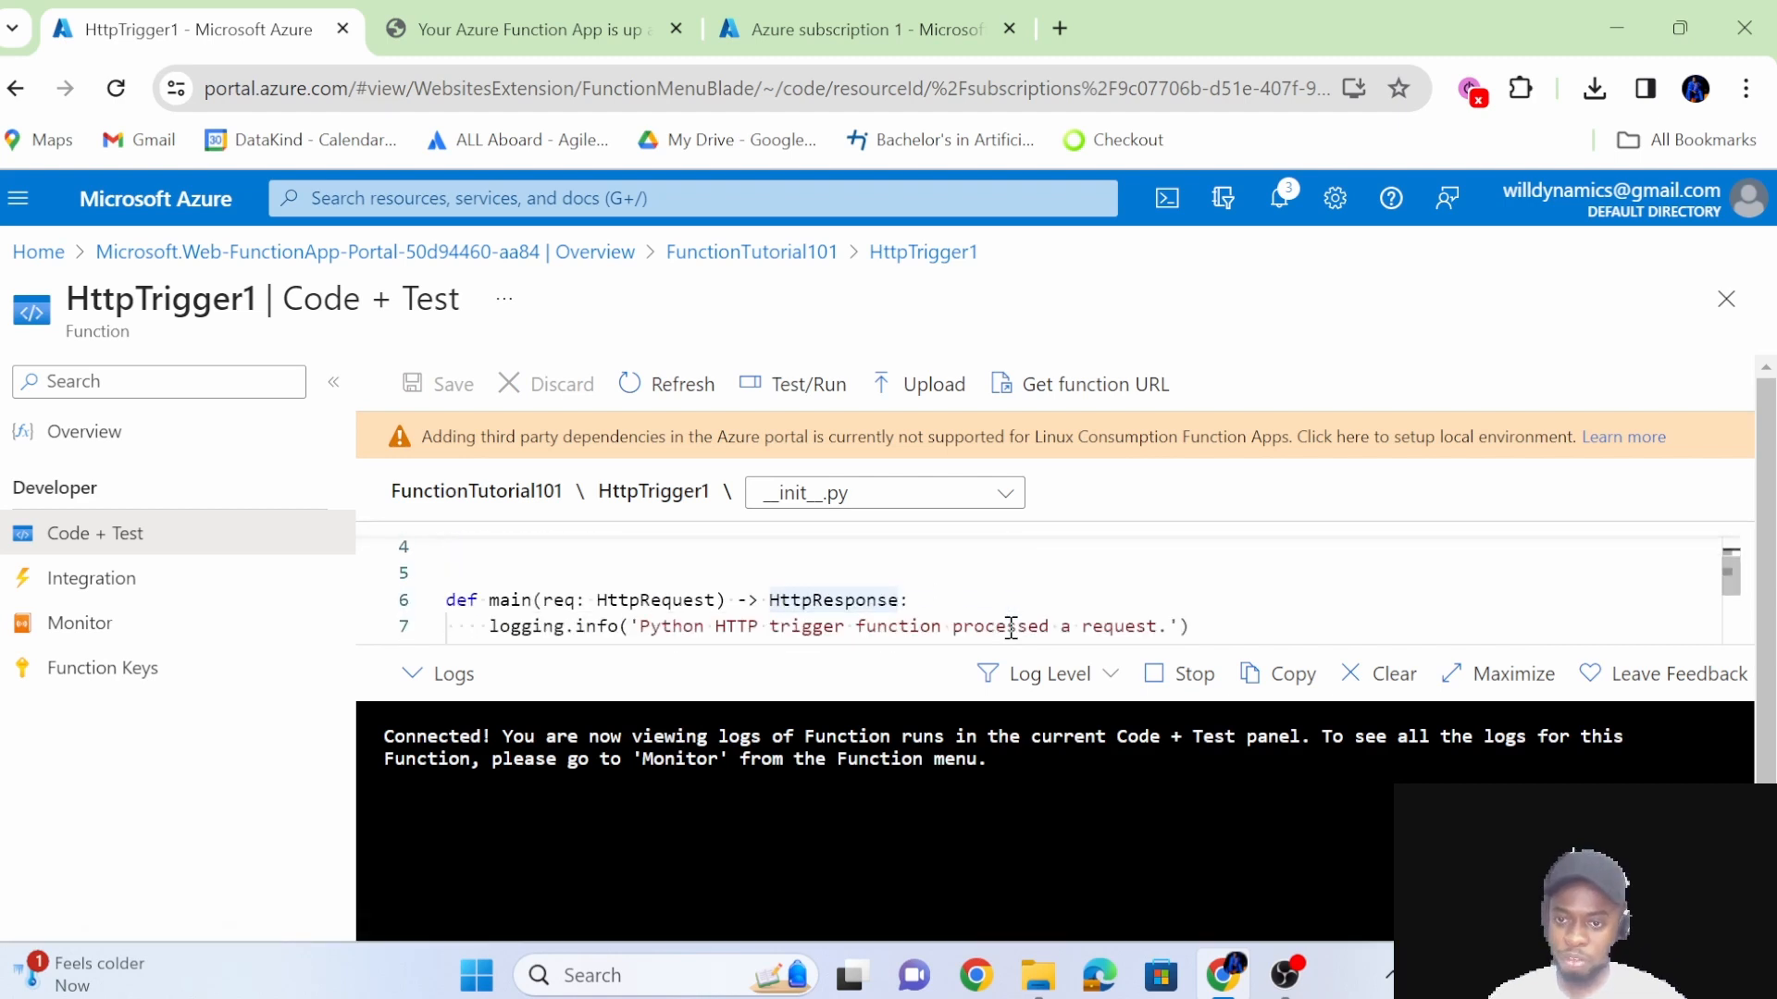
pyautogui.scroll(-1, 1012, 628)
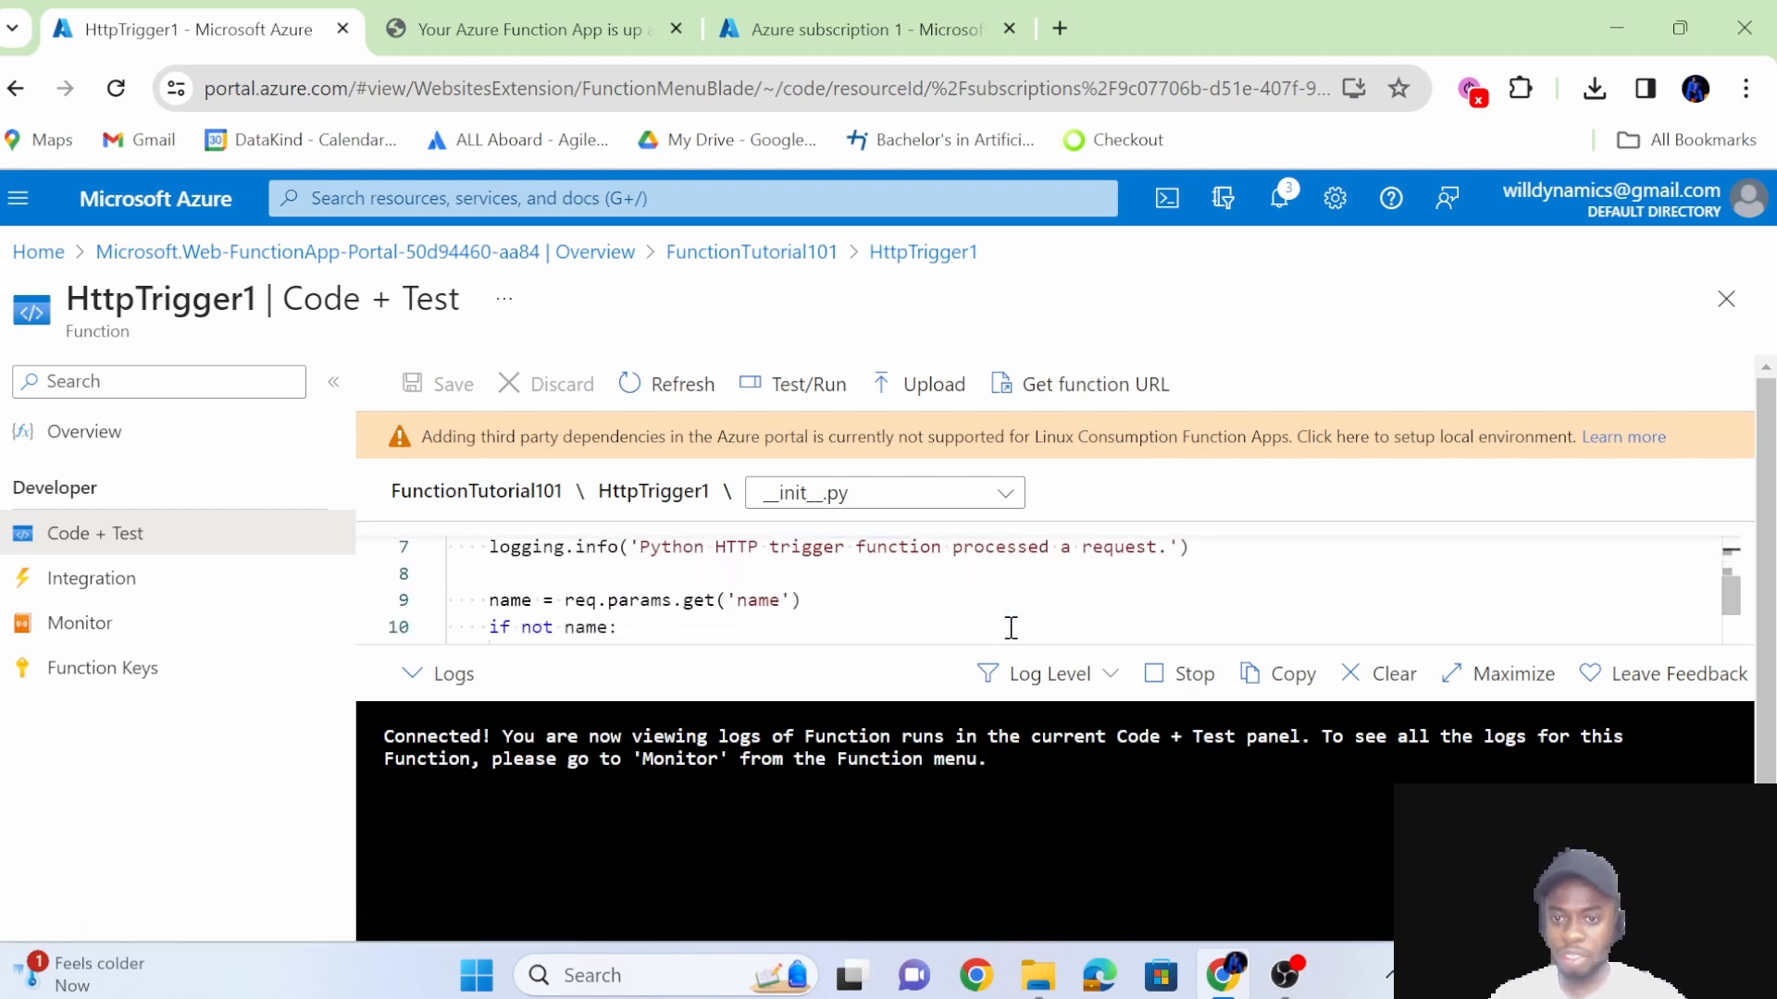
pyautogui.scroll(-2, 1011, 628)
pyautogui.scroll(2, 1011, 628)
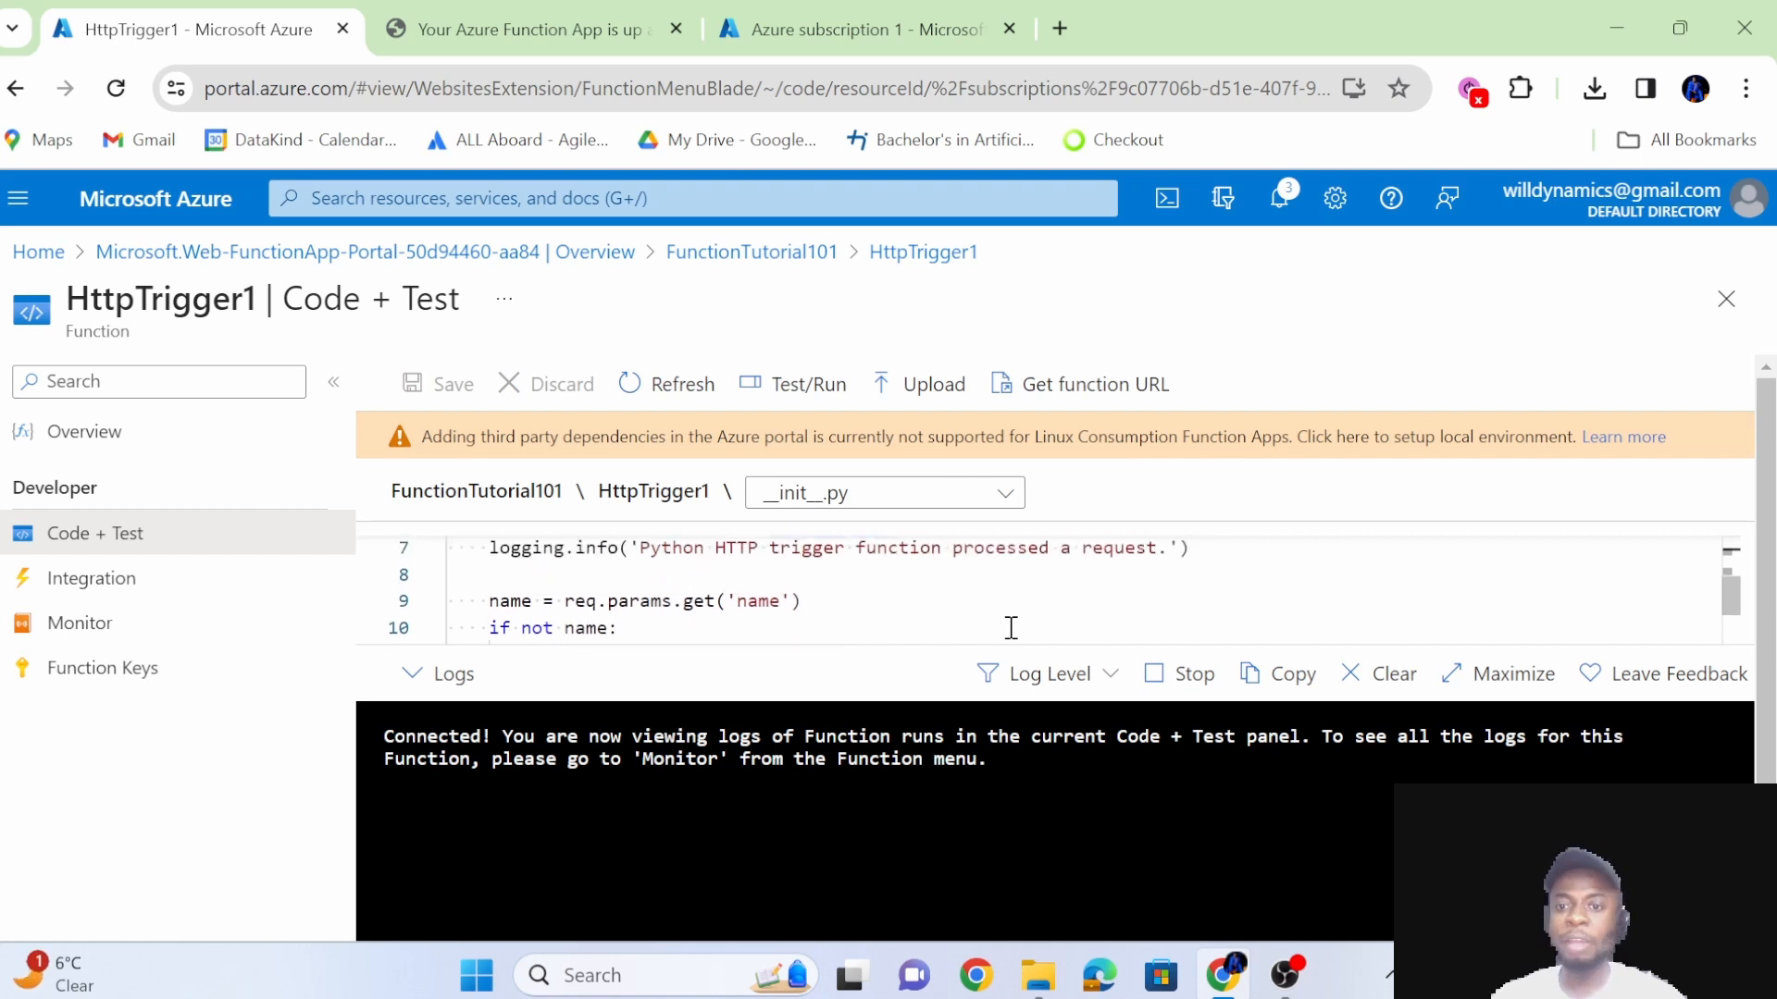
pyautogui.scroll(1, 1011, 628)
pyautogui.scroll(-5, 911, 595)
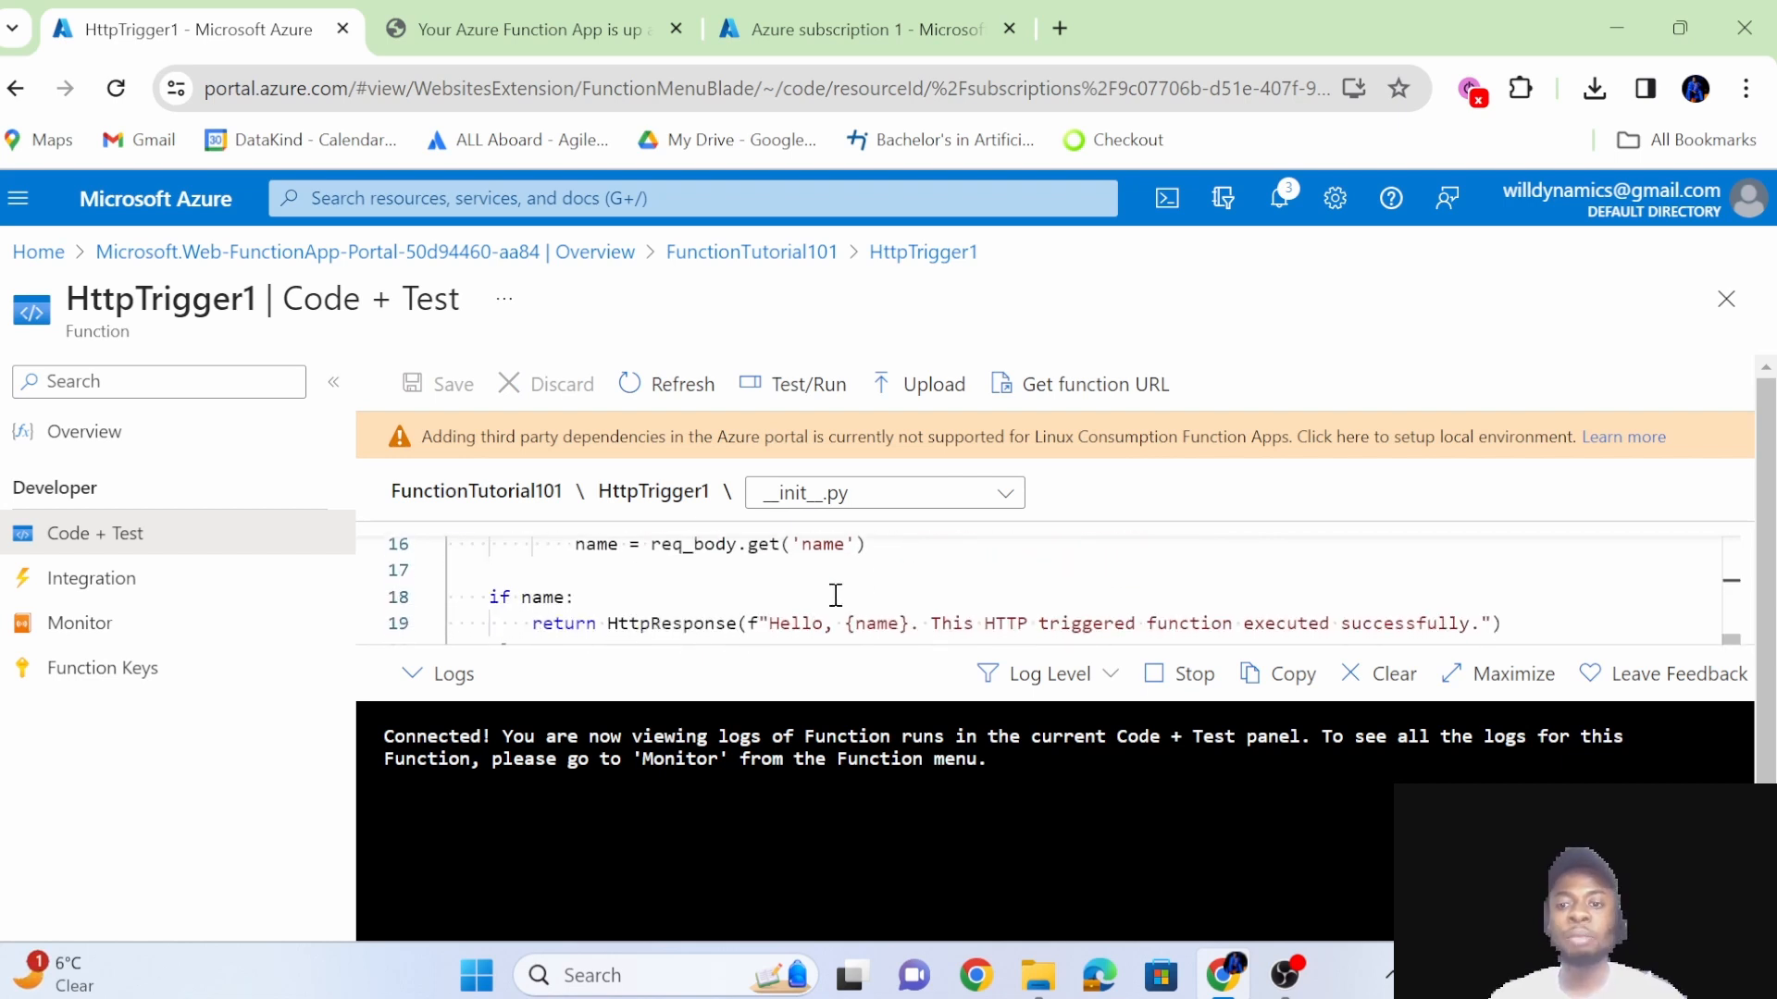
pyautogui.scroll(-1, 836, 595)
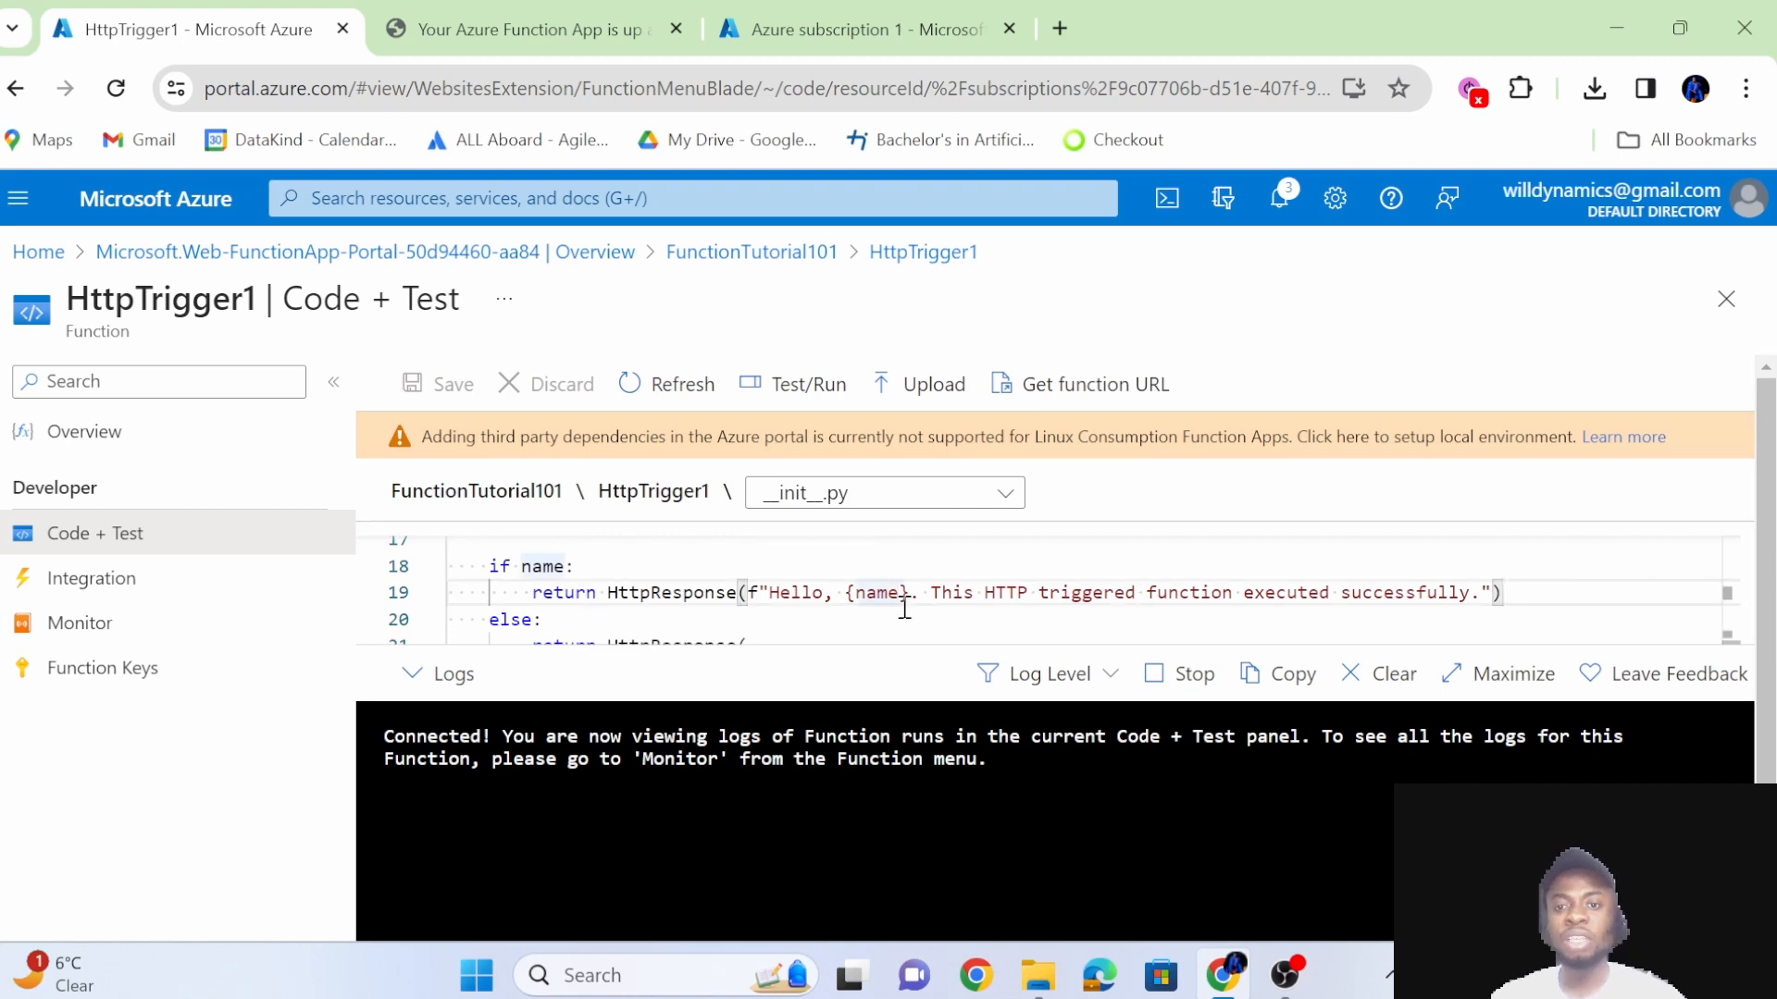
pyautogui.scroll(-1, 904, 597)
pyautogui.scroll(5, 904, 607)
pyautogui.scroll(1, 904, 607)
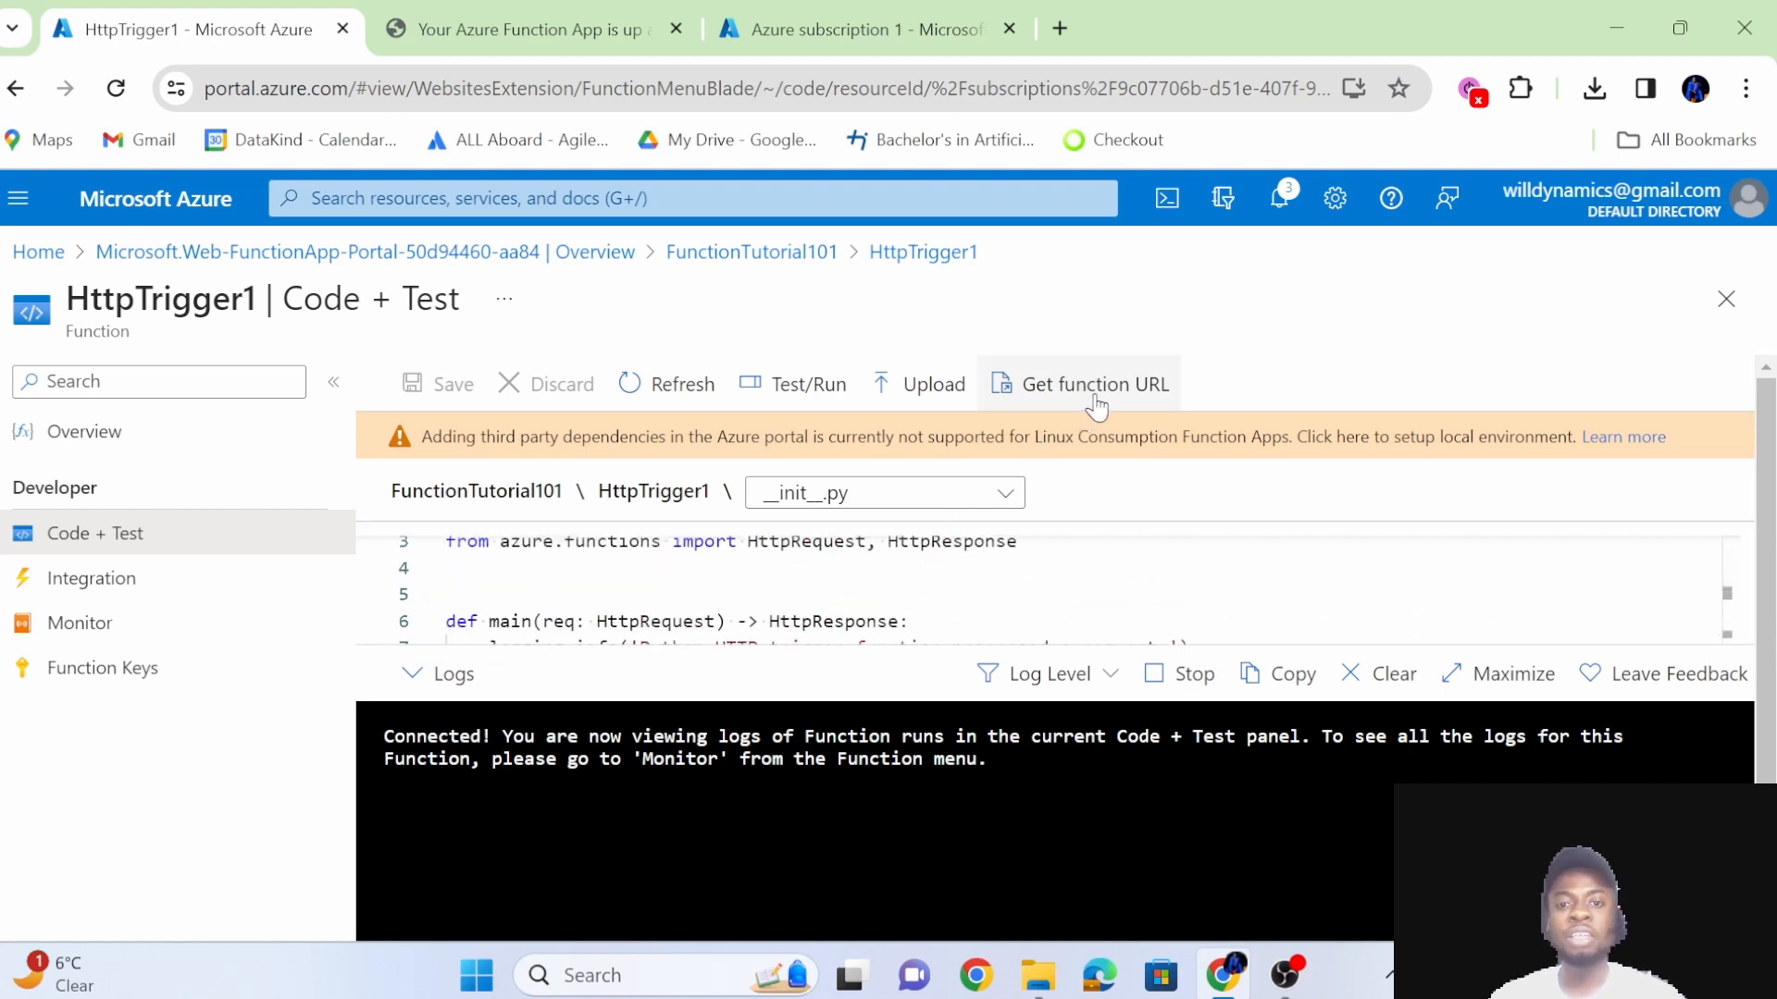
# Copy the function URL for the default key and return to the start of the code.
pyautogui.click(1095, 385)
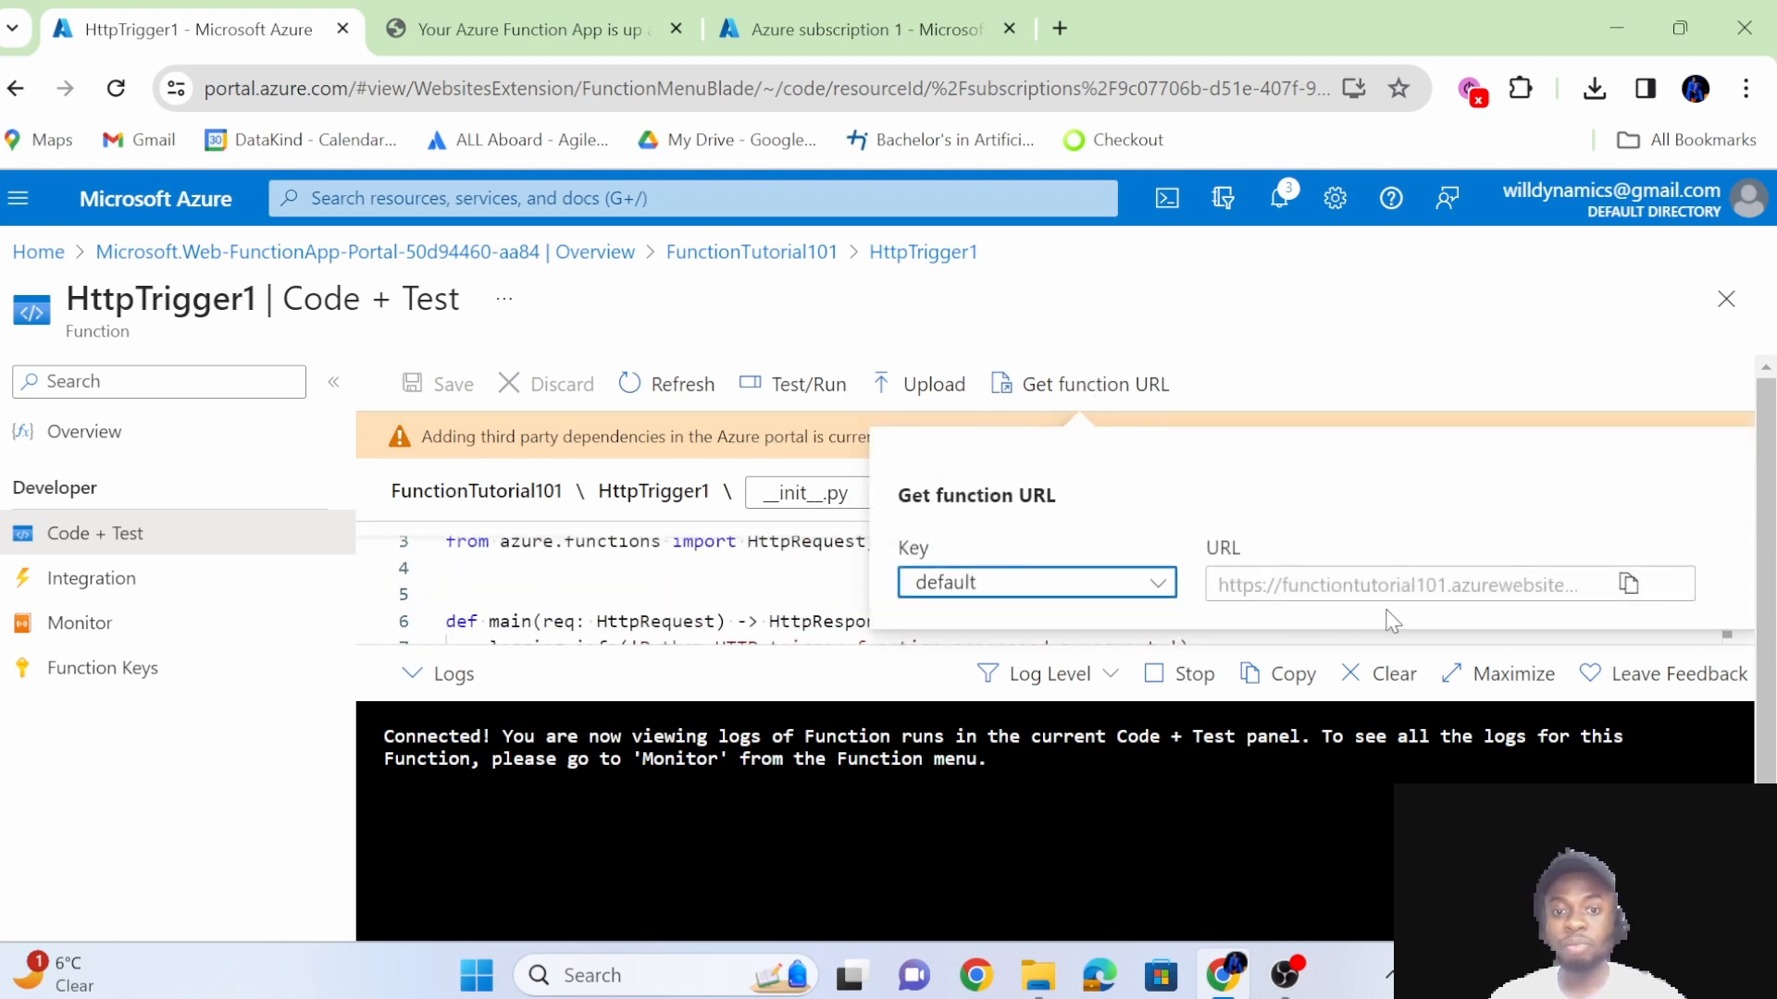
pyautogui.click(1627, 584)
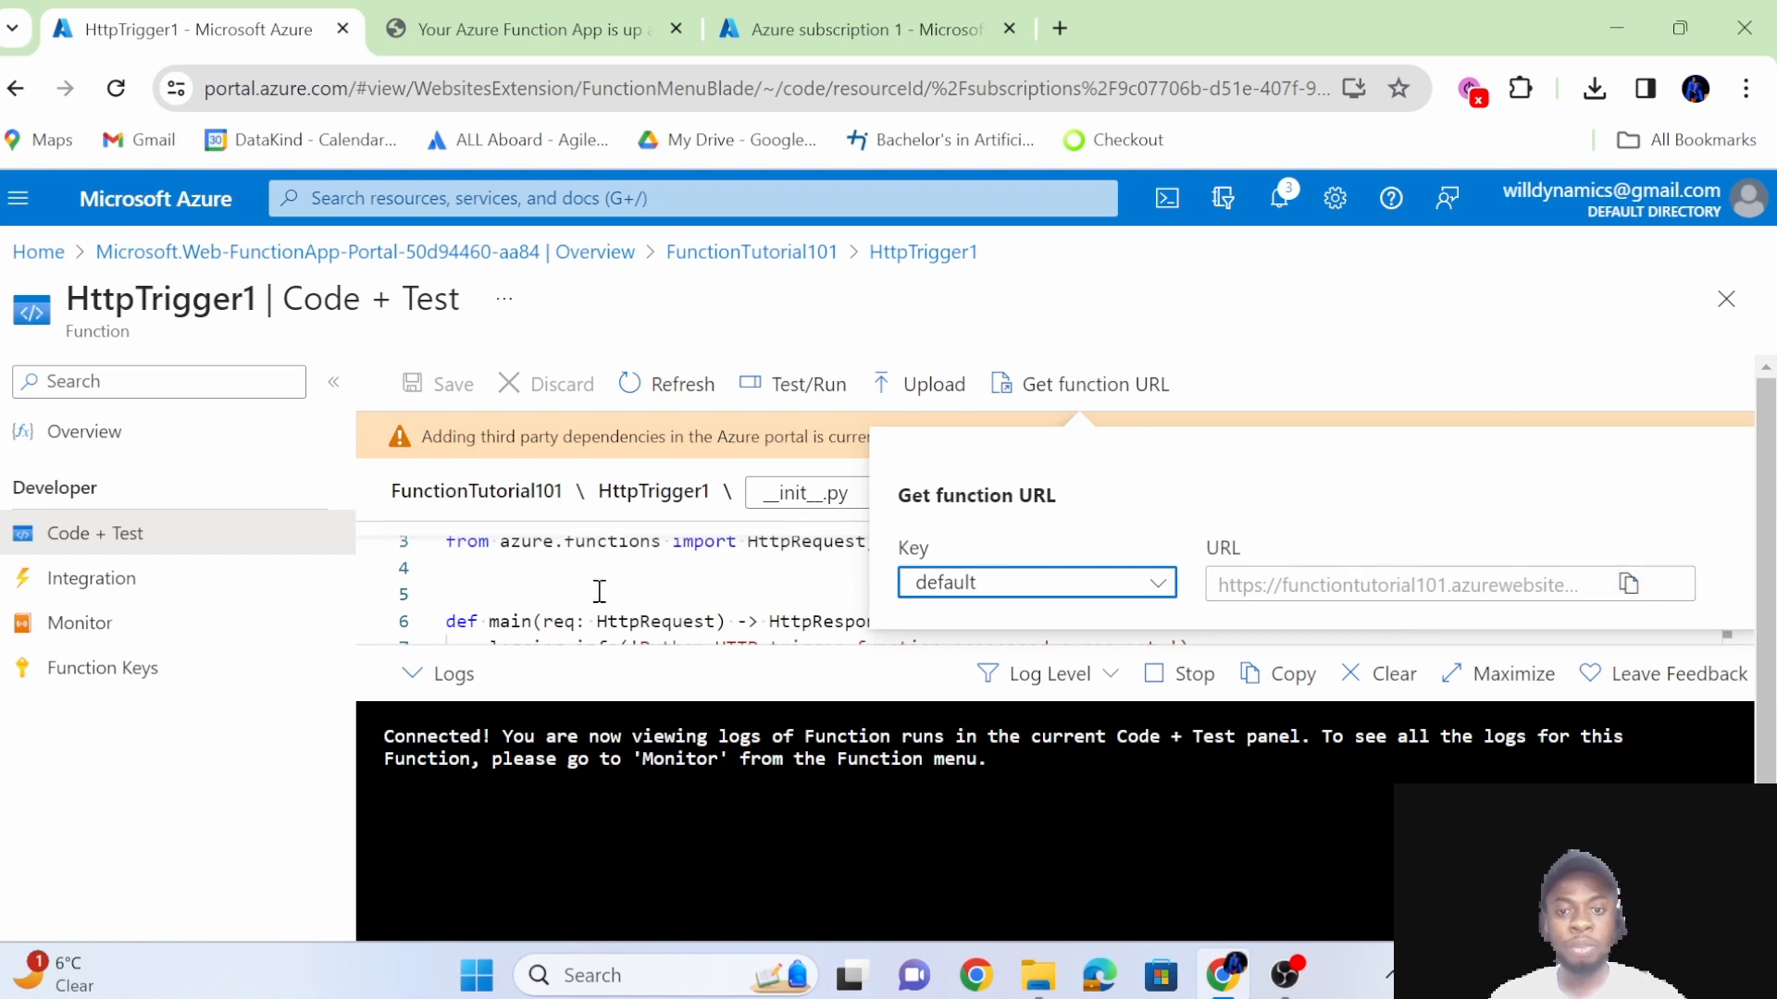
pyautogui.click(569, 592)
pyautogui.scroll(2, 848, 599)
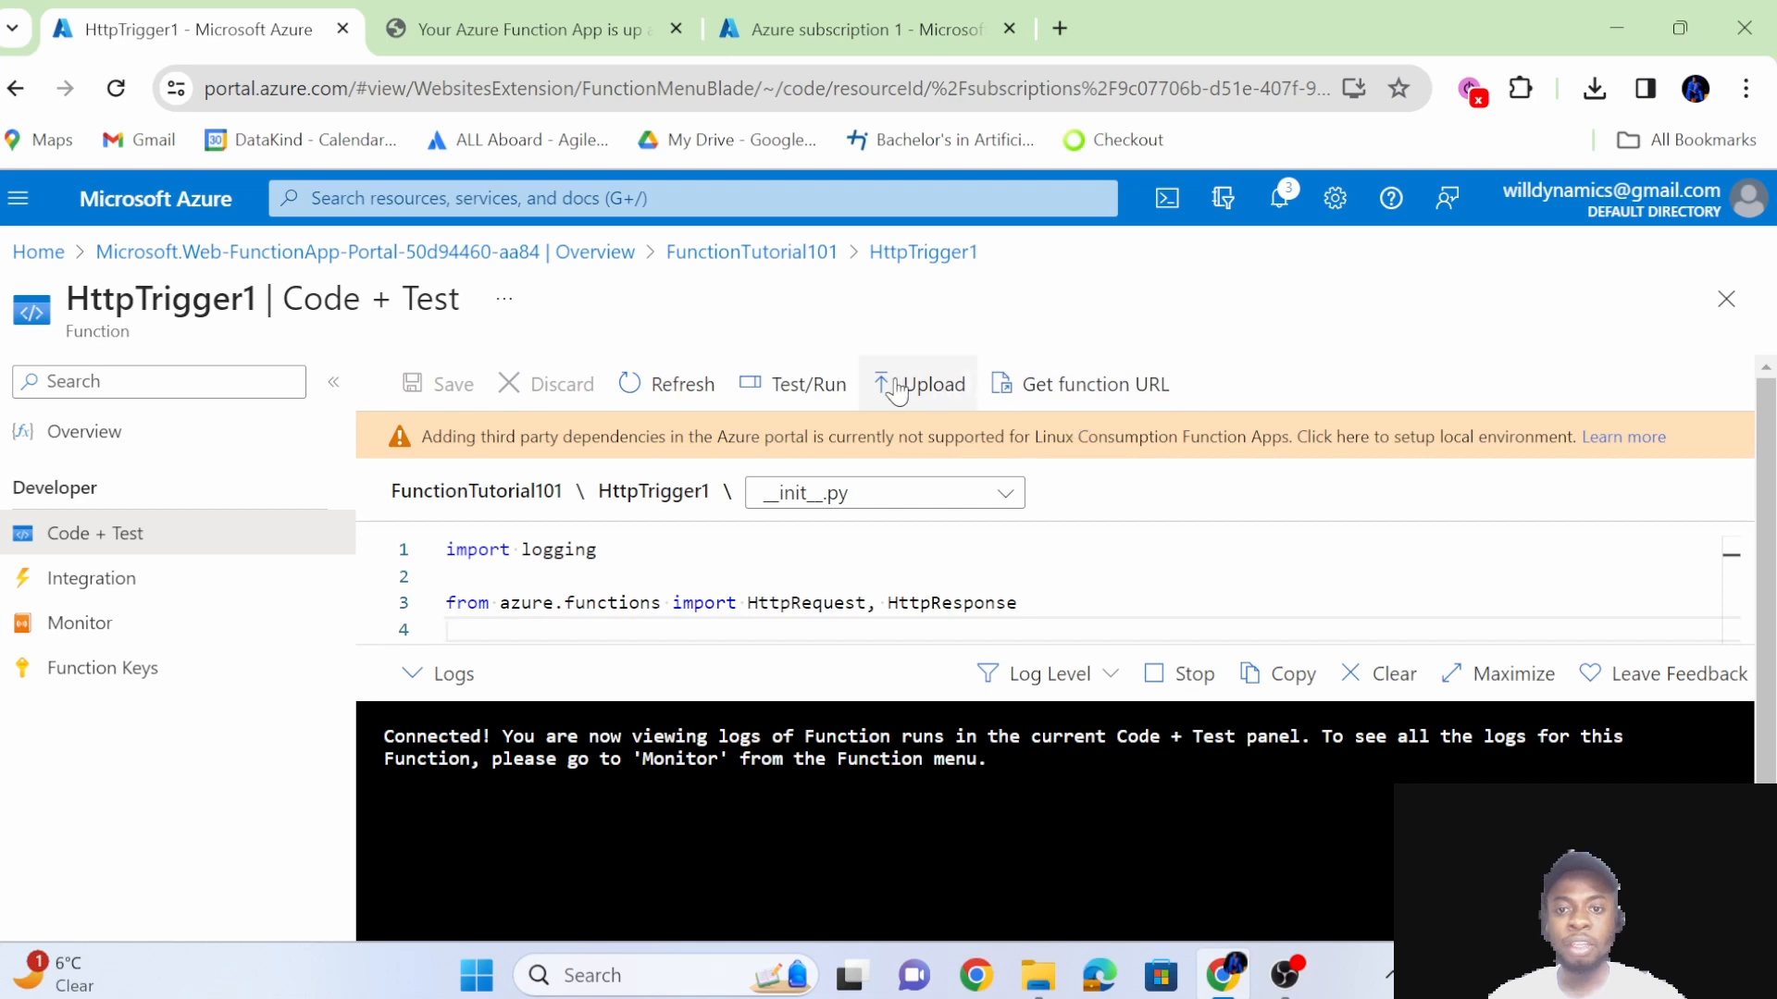
pyautogui.click(775, 400)
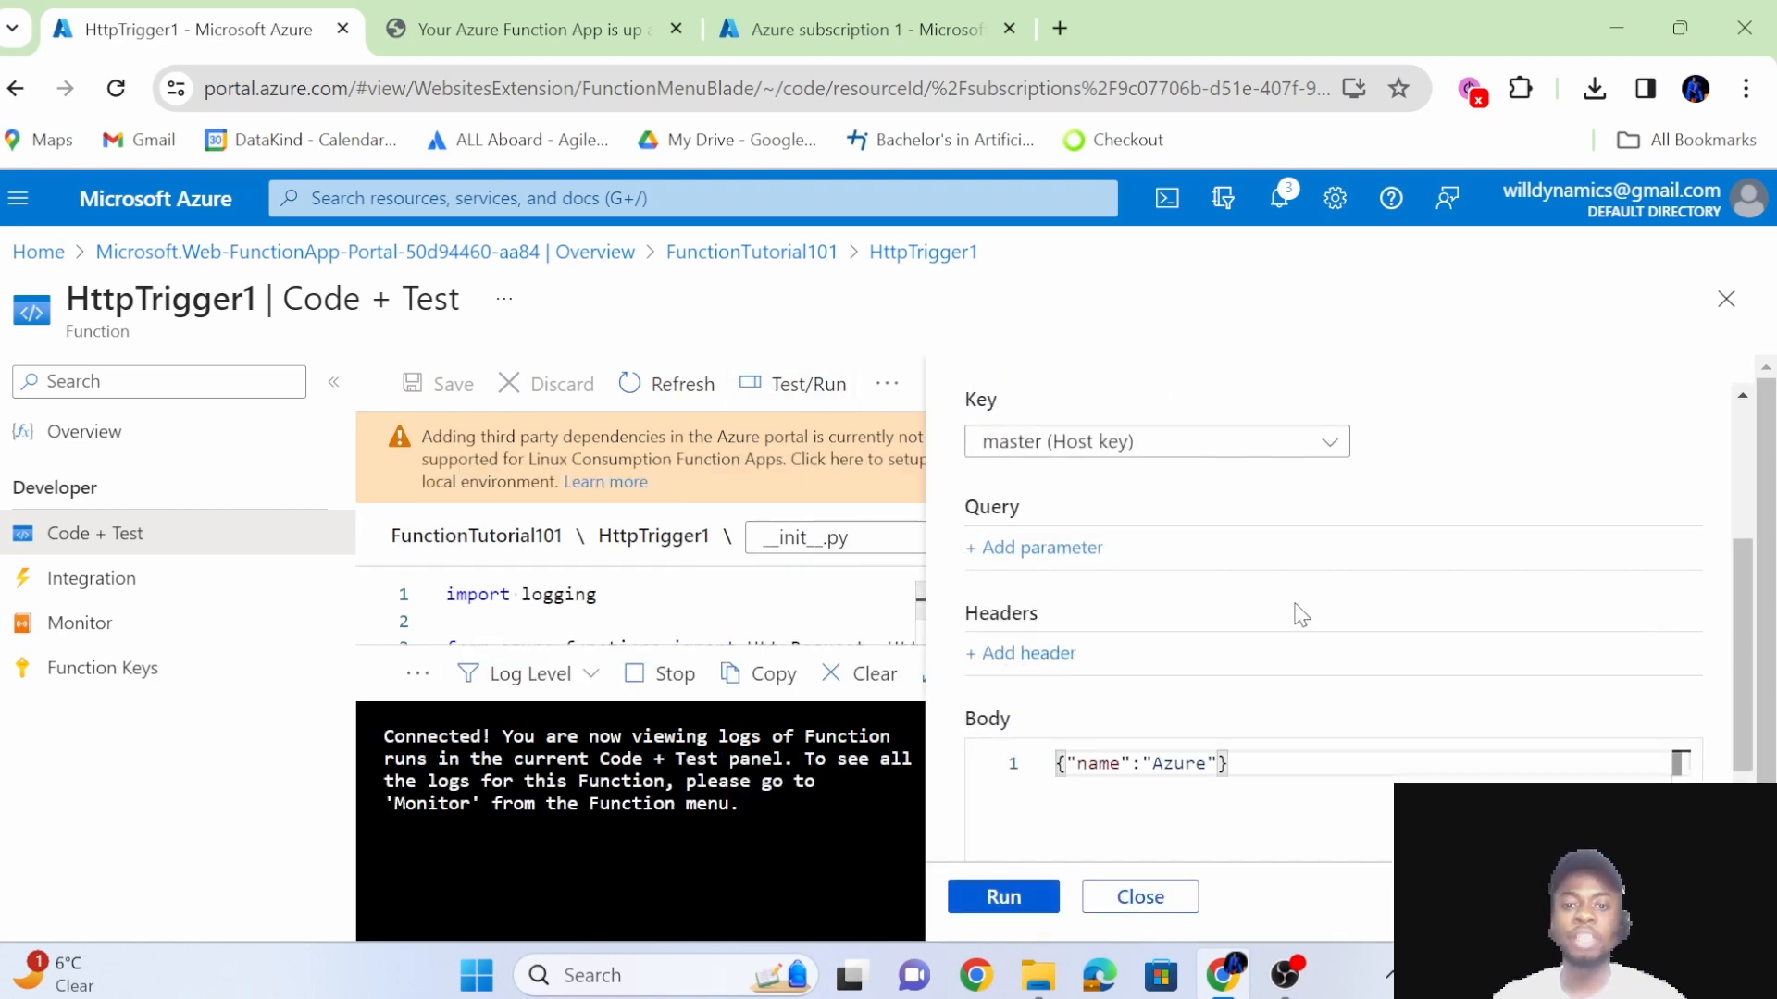
pyautogui.scroll(-5, 1301, 616)
pyautogui.scroll(5, 1221, 805)
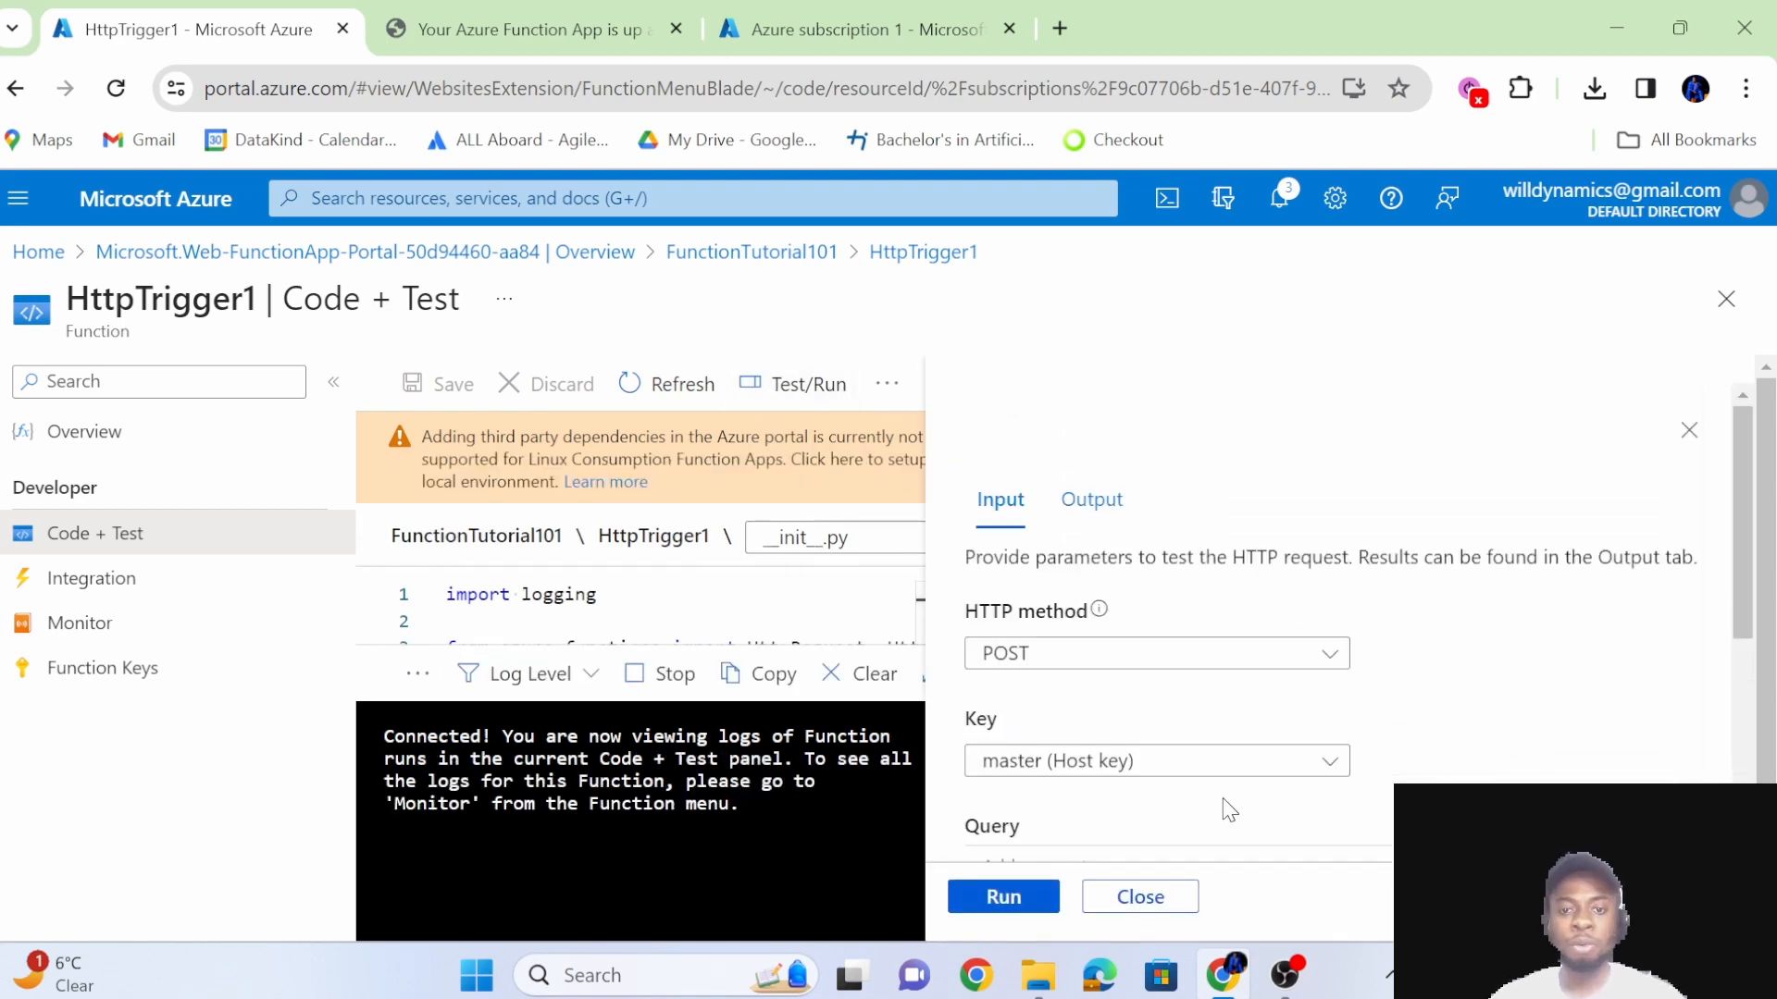
pyautogui.scroll(-2, 1222, 805)
pyautogui.click(1030, 729)
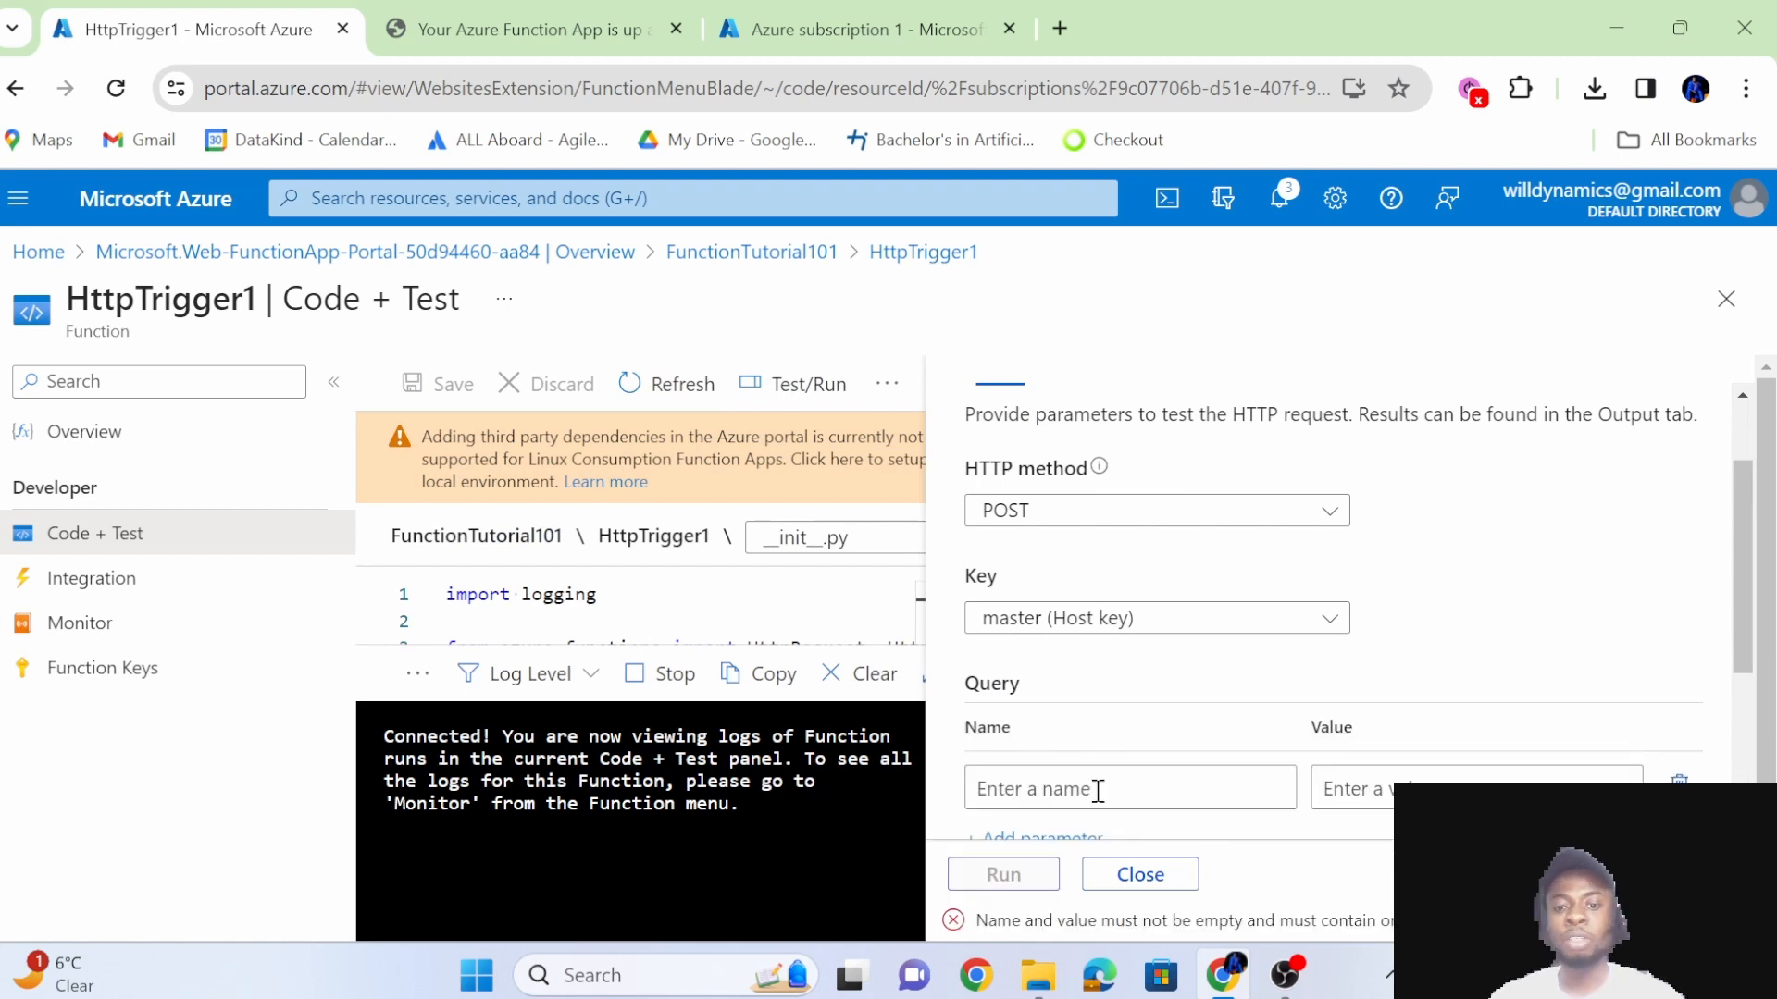
pyautogui.scroll(-2, 651, 597)
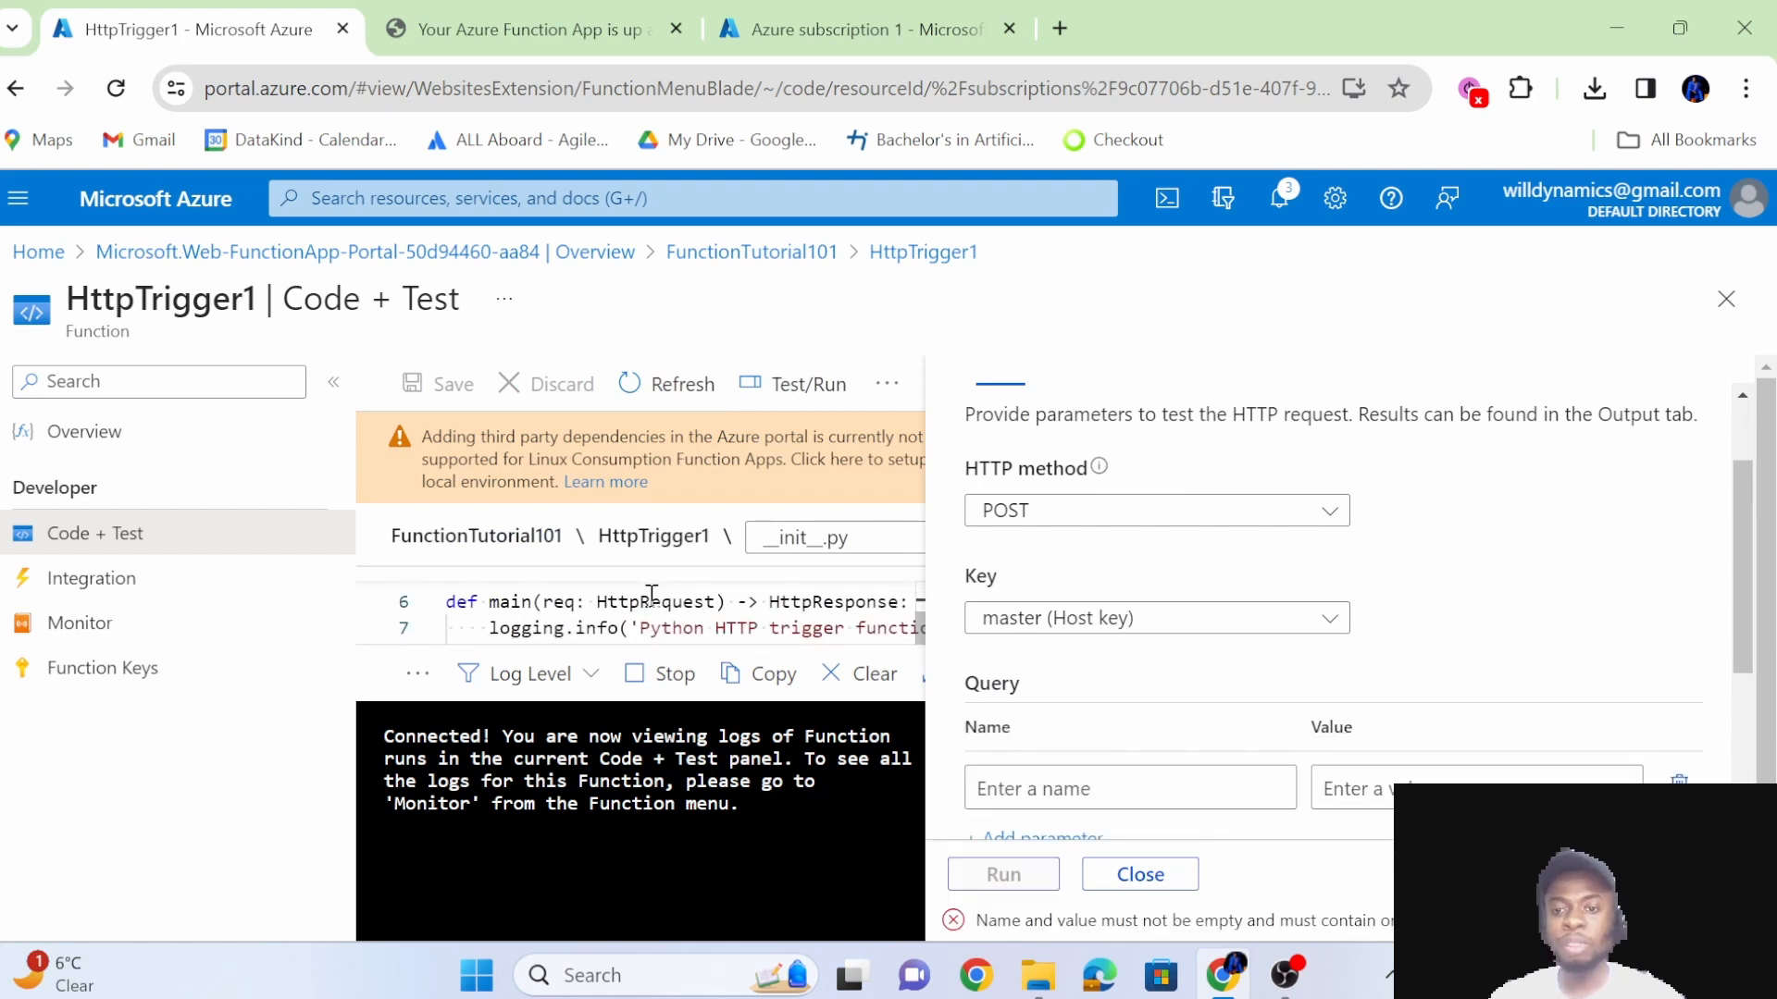
pyautogui.click(1726, 299)
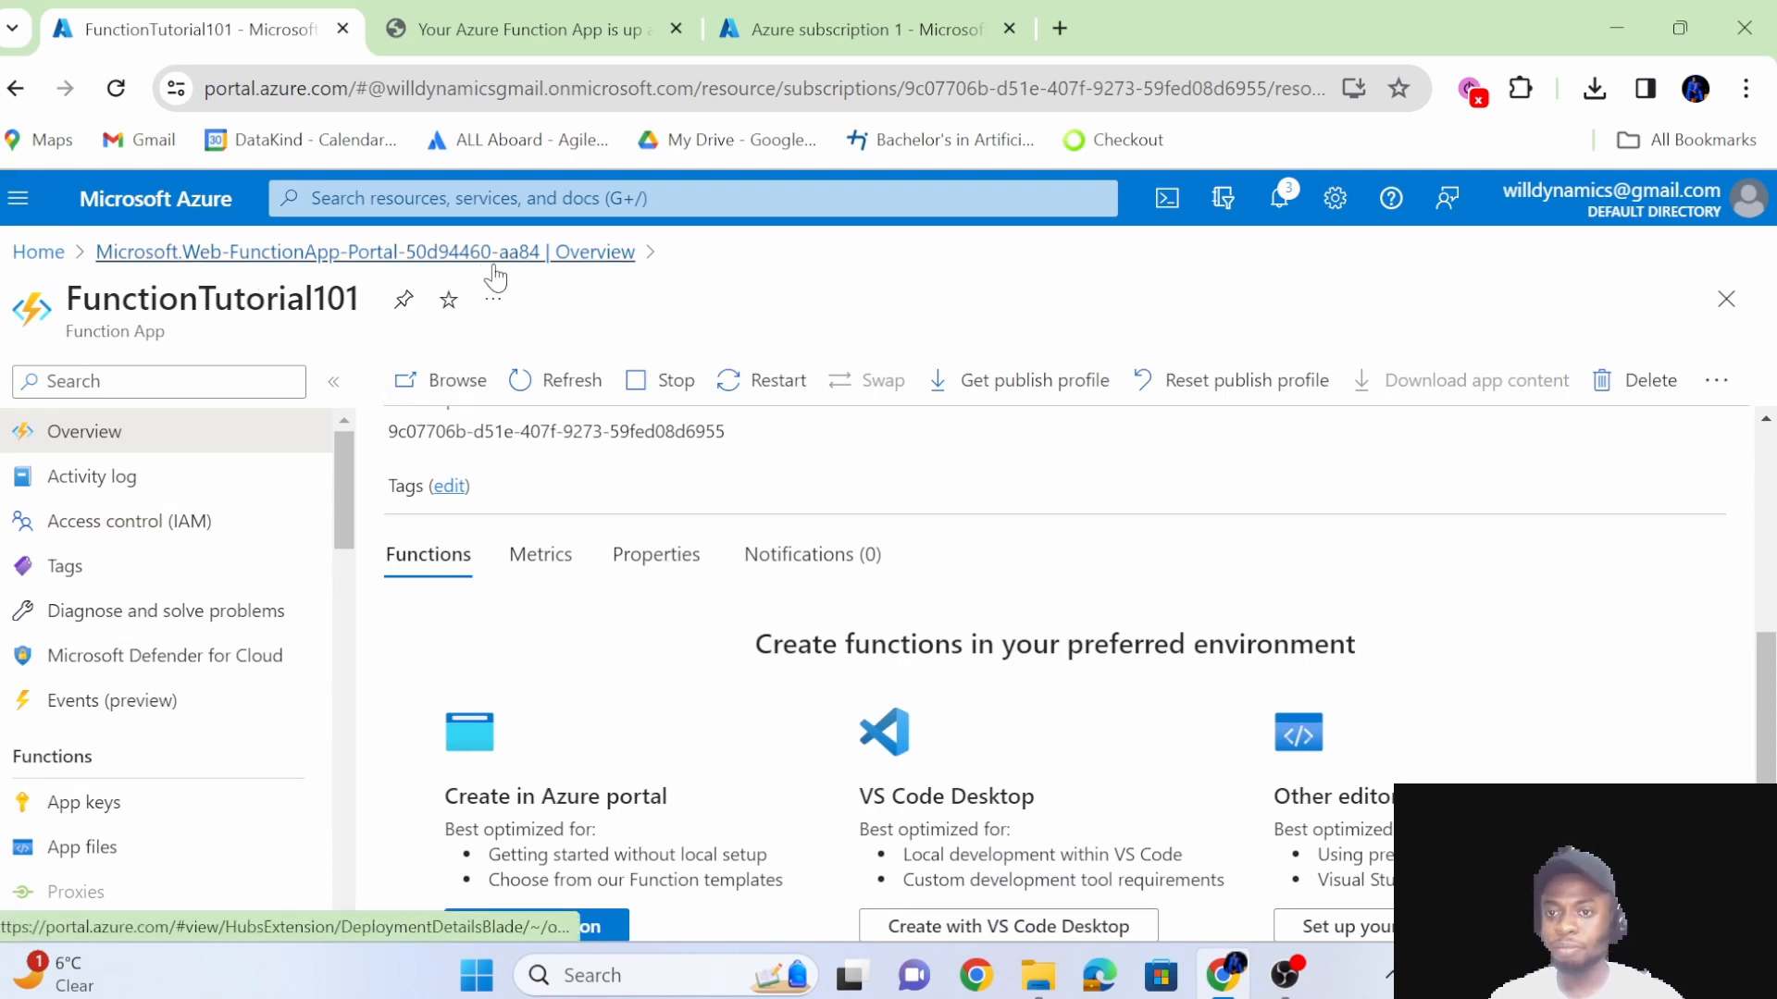
# Reopen HttpTrigger1's Code + Test page through the deployment's FunctionTutorial101 resource and close the two other browser tabs.
pyautogui.click(546, 268)
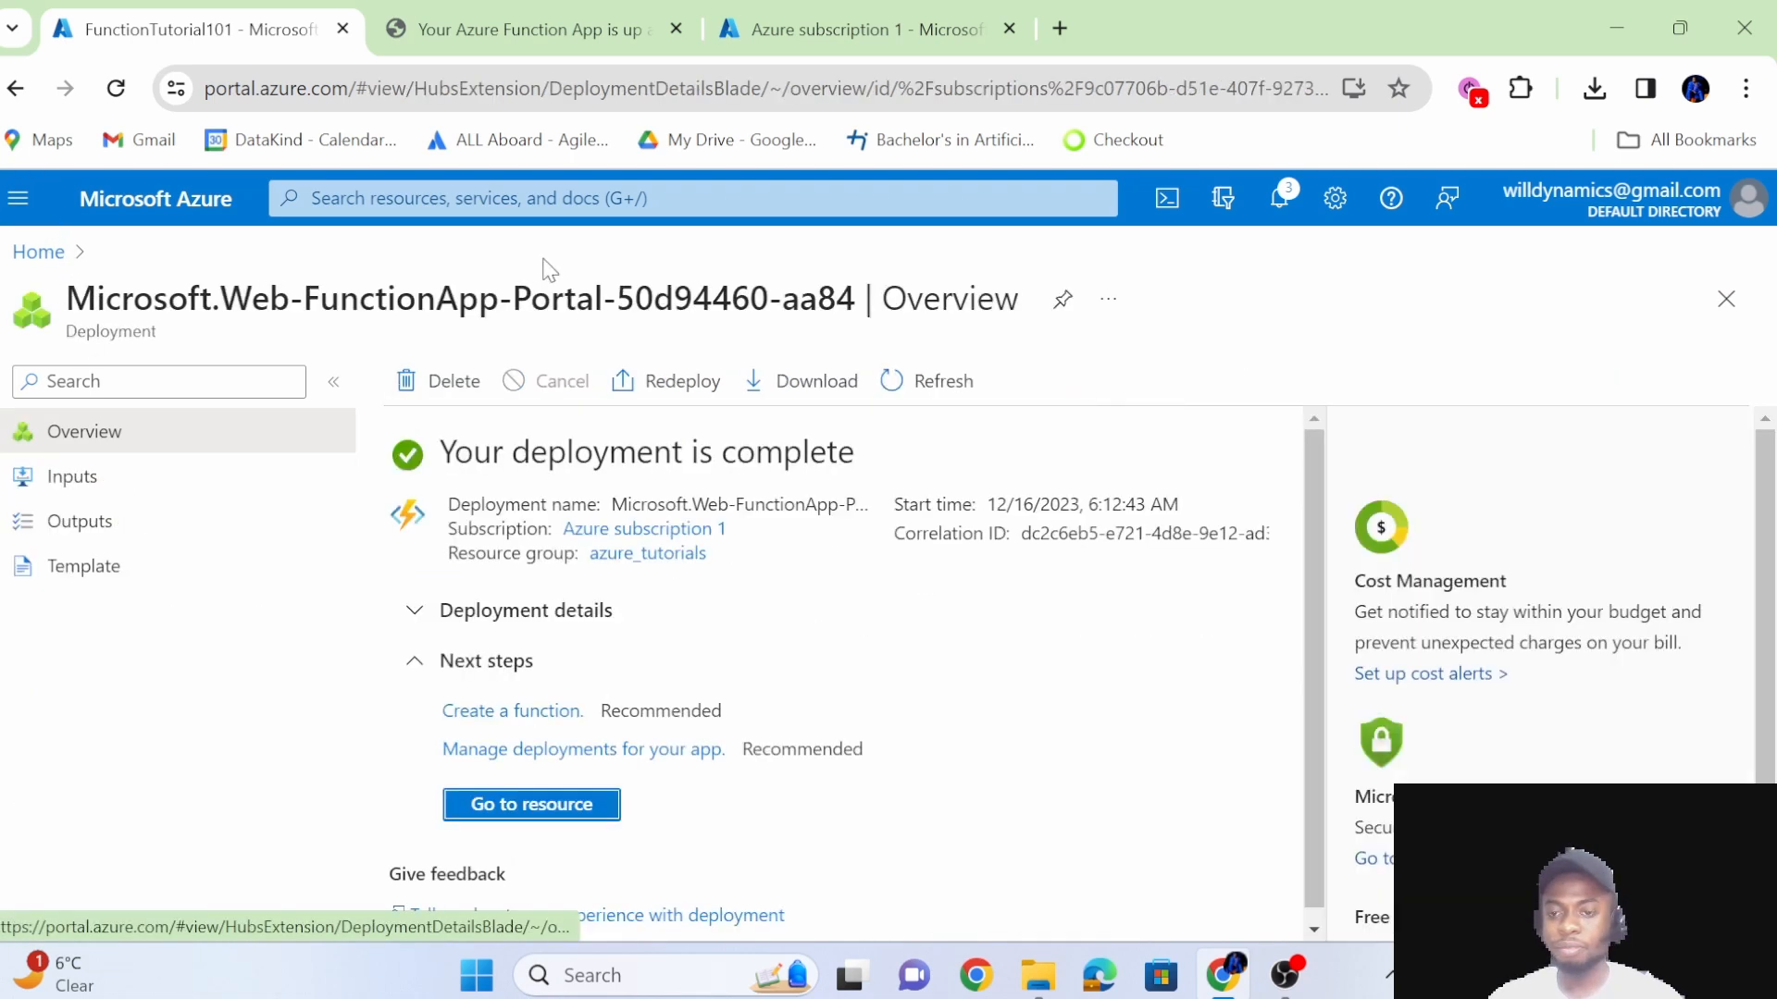
pyautogui.click(558, 805)
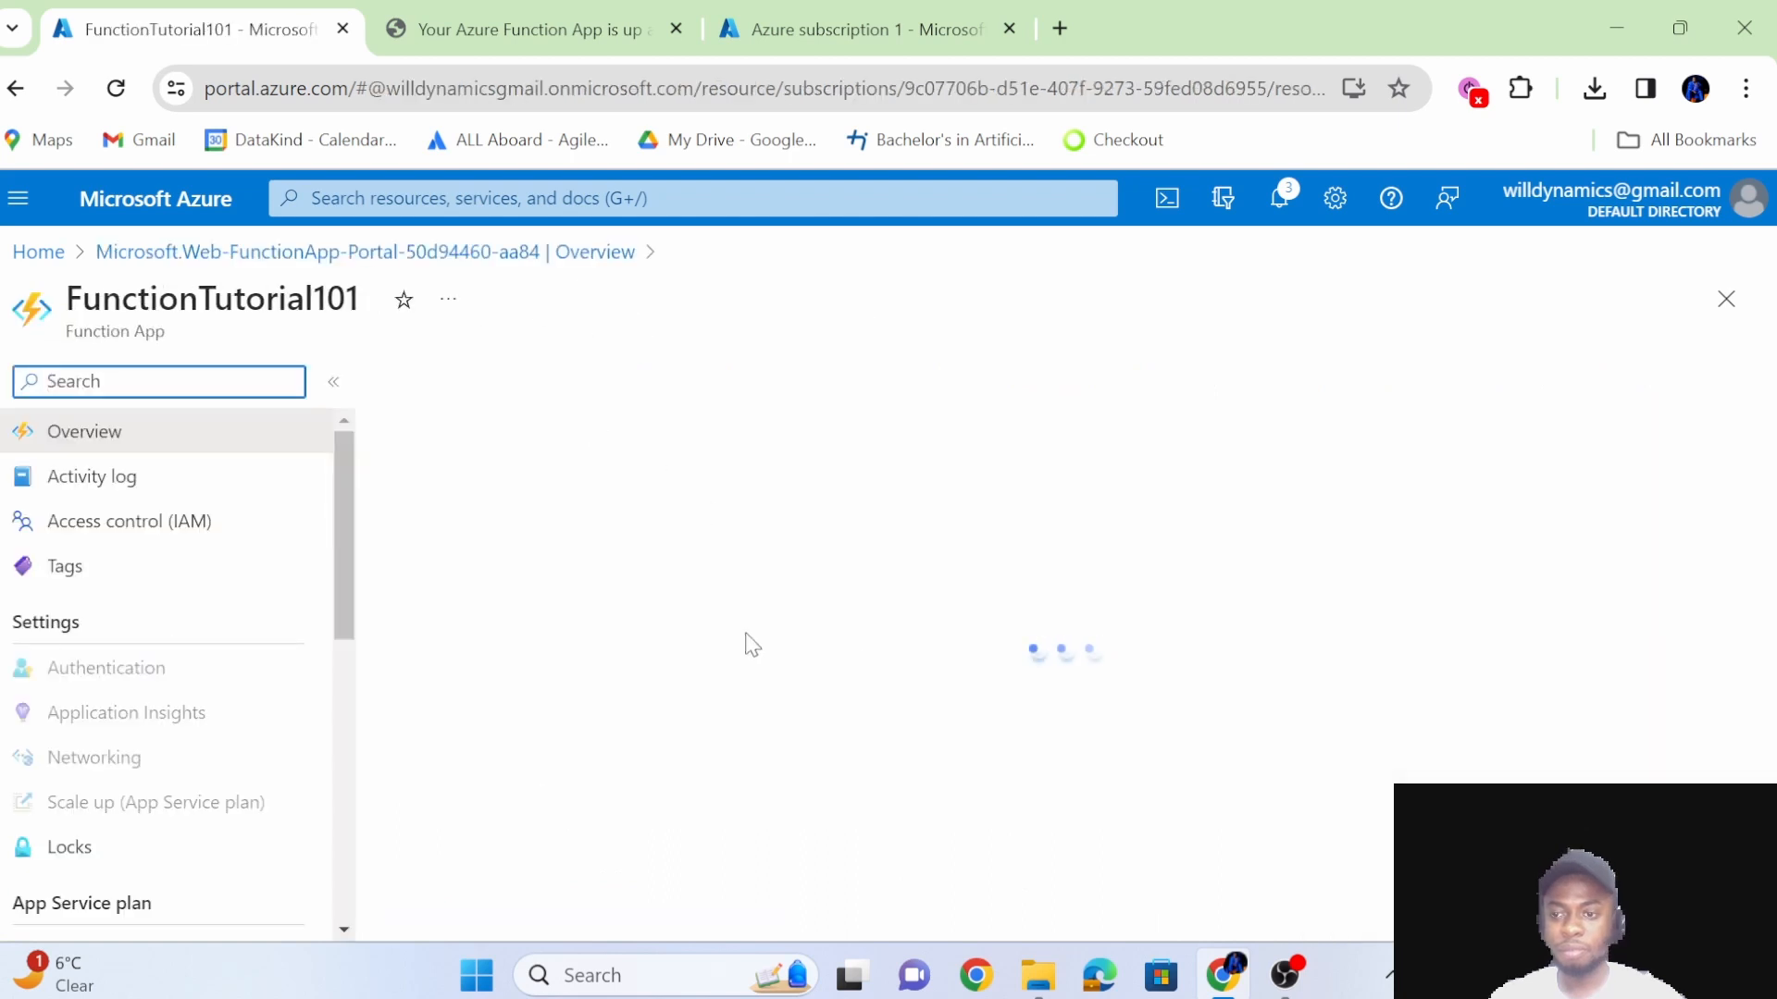
pyautogui.scroll(-6, 753, 682)
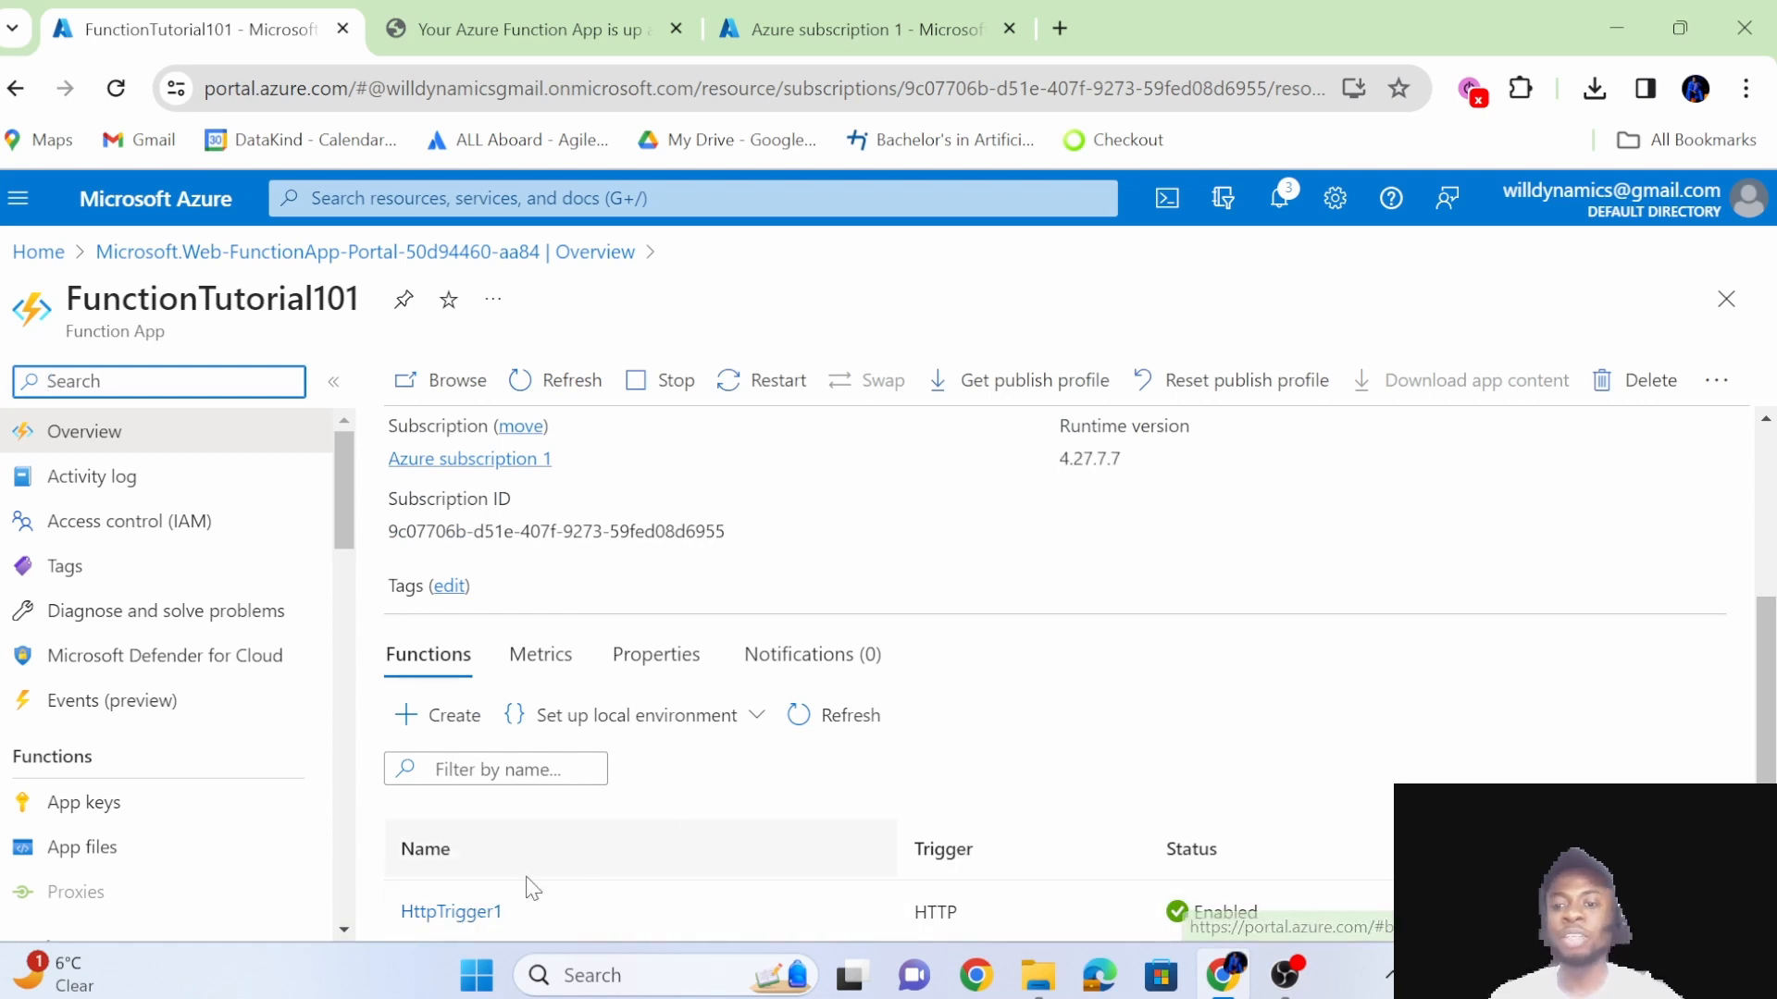
pyautogui.click(472, 912)
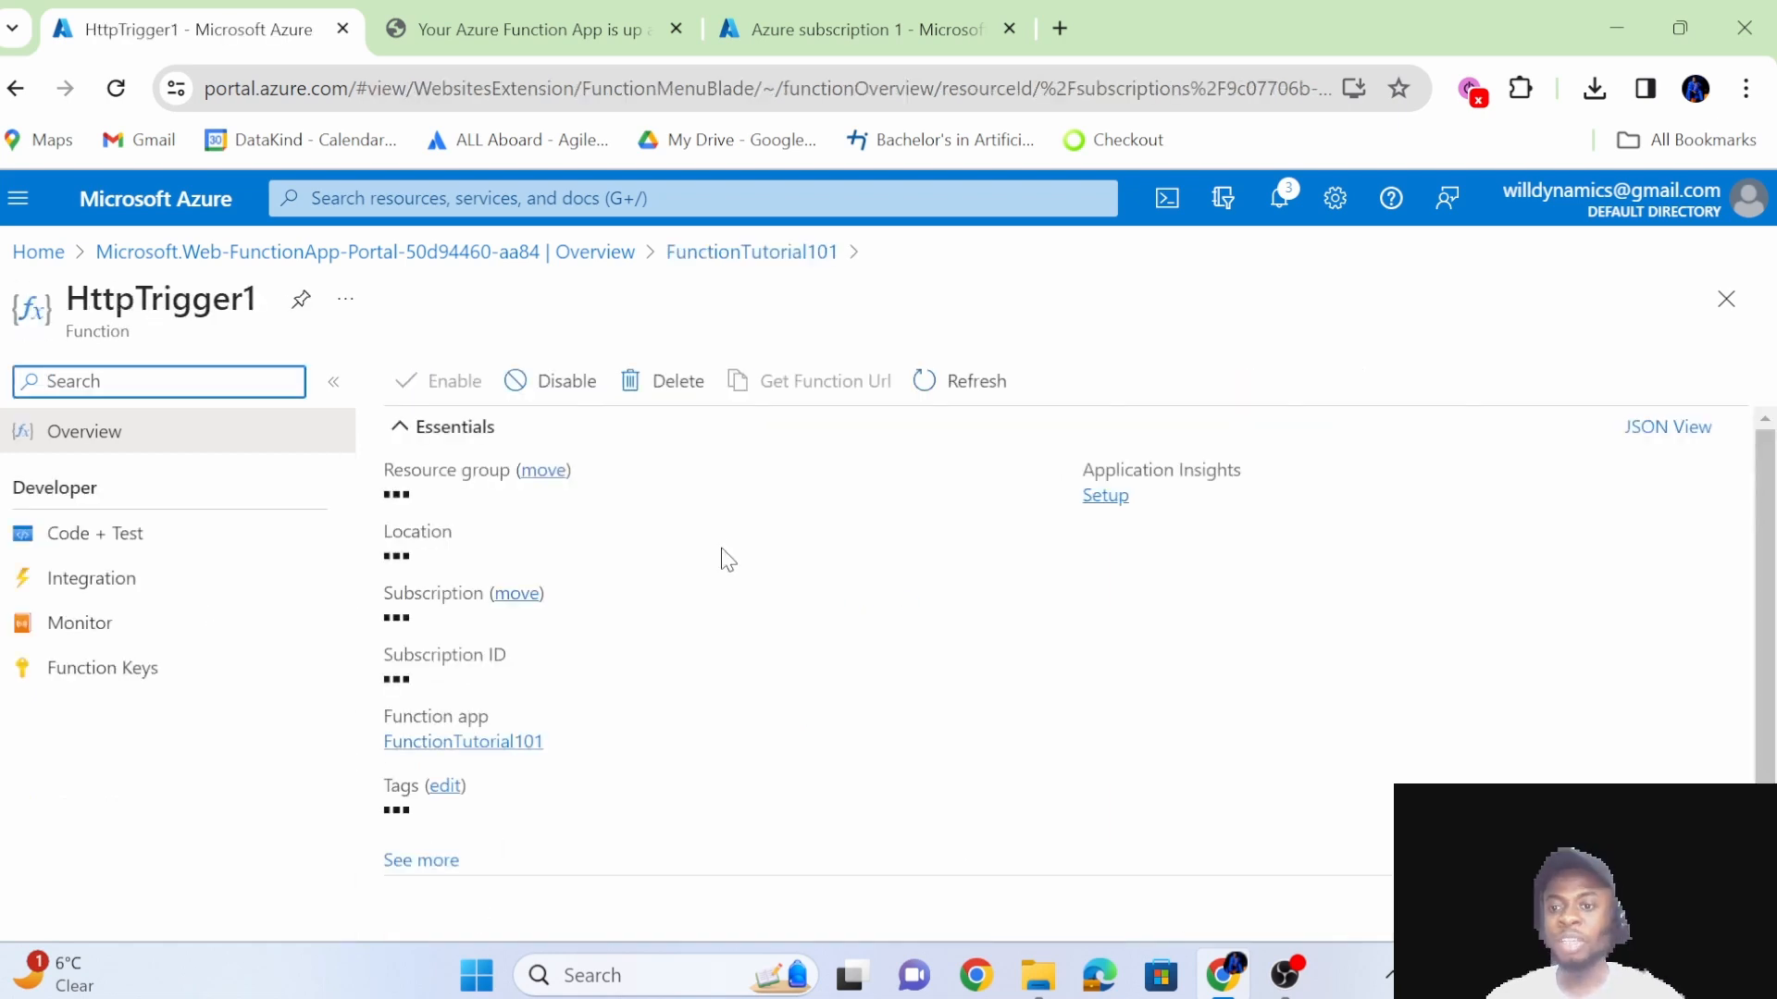
pyautogui.scroll(-5, 805, 741)
pyautogui.click(127, 541)
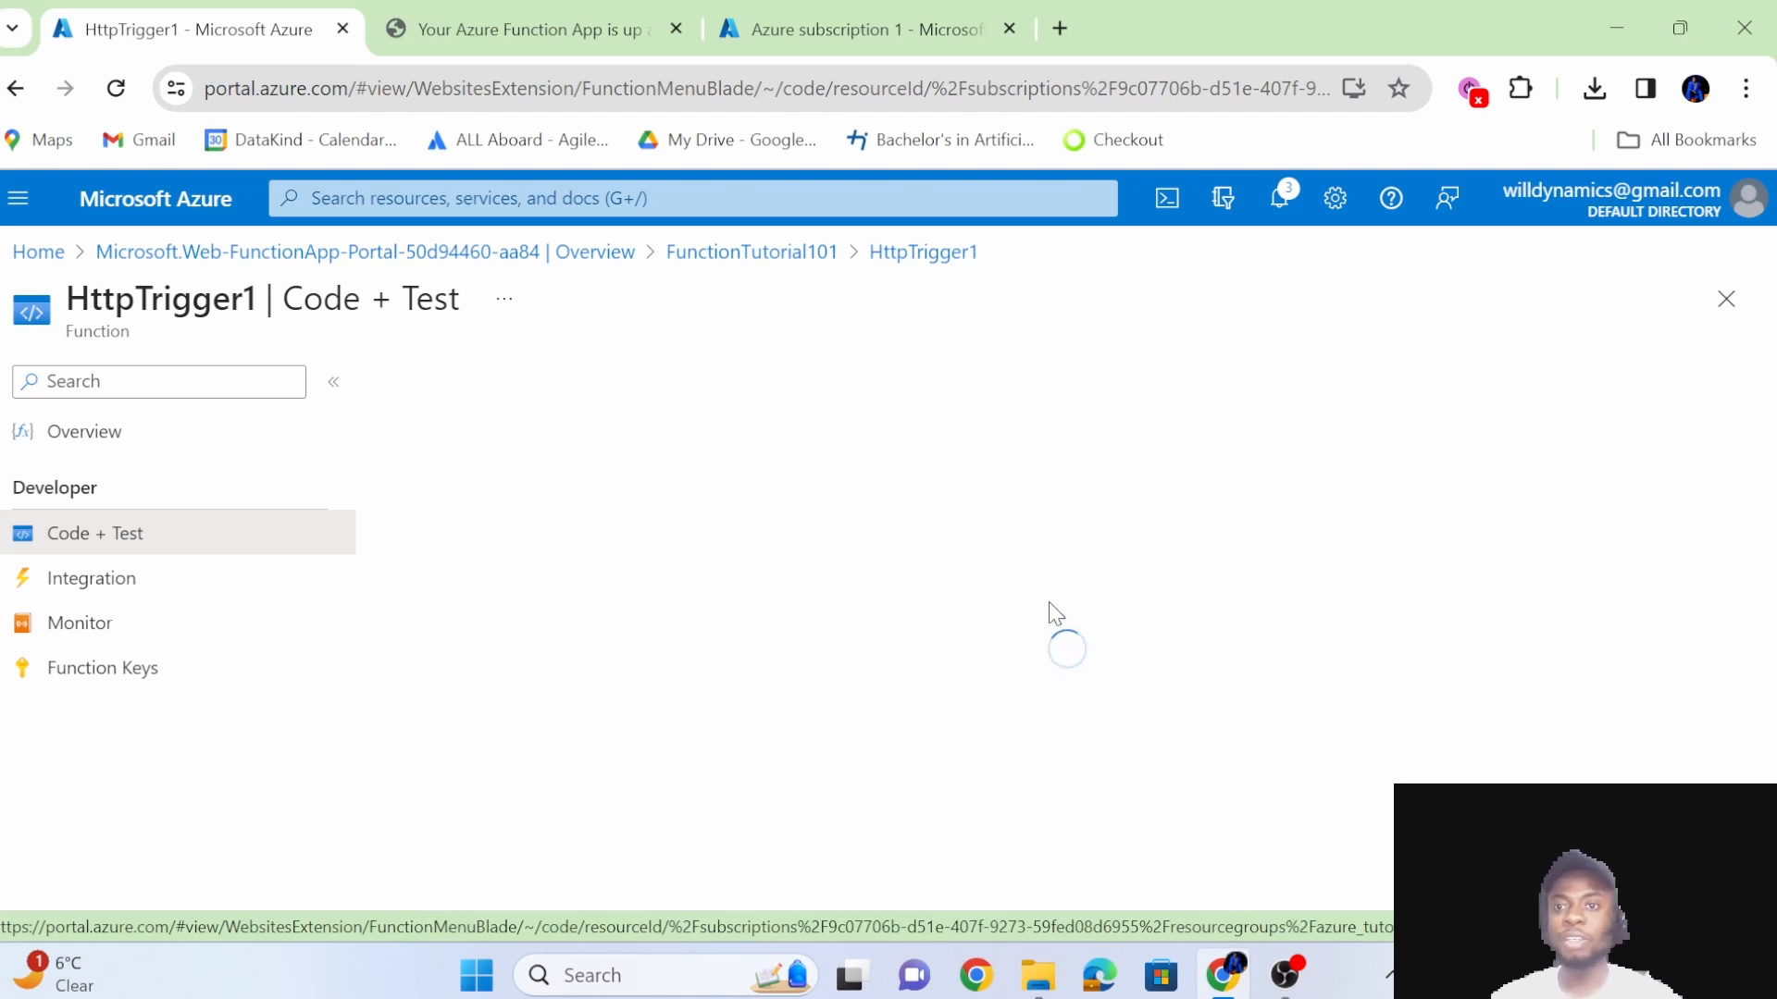
pyautogui.click(677, 28)
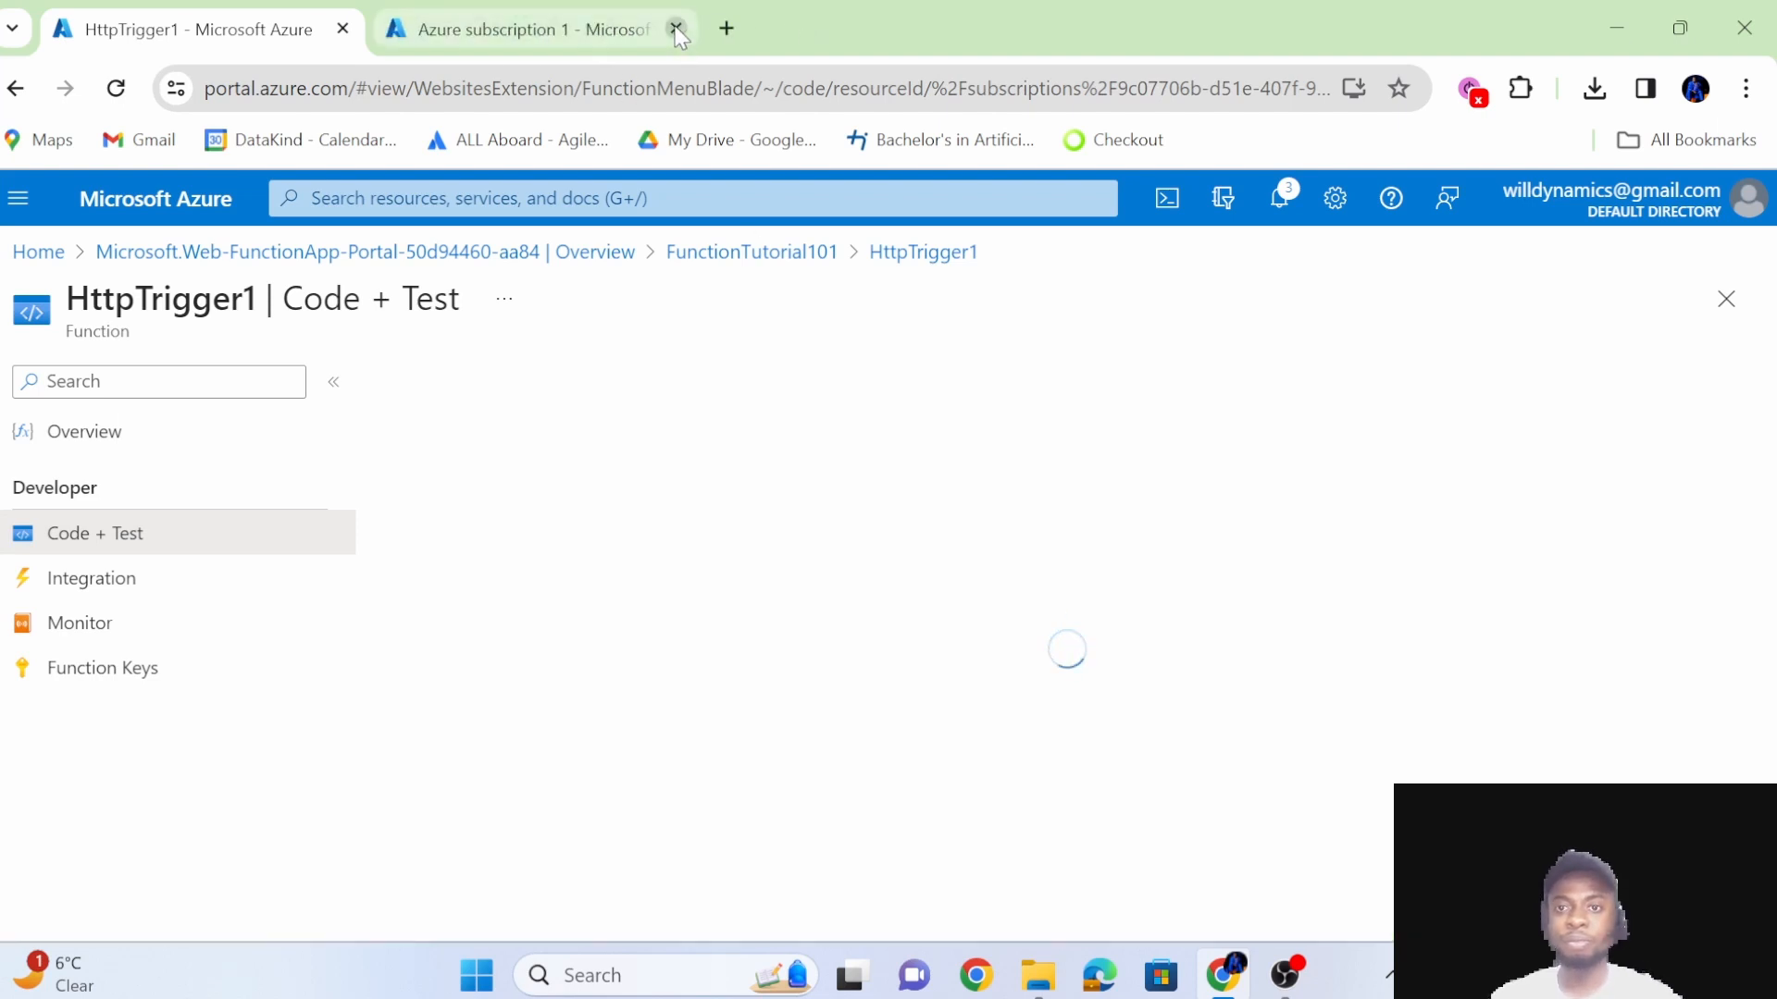
pyautogui.click(677, 29)
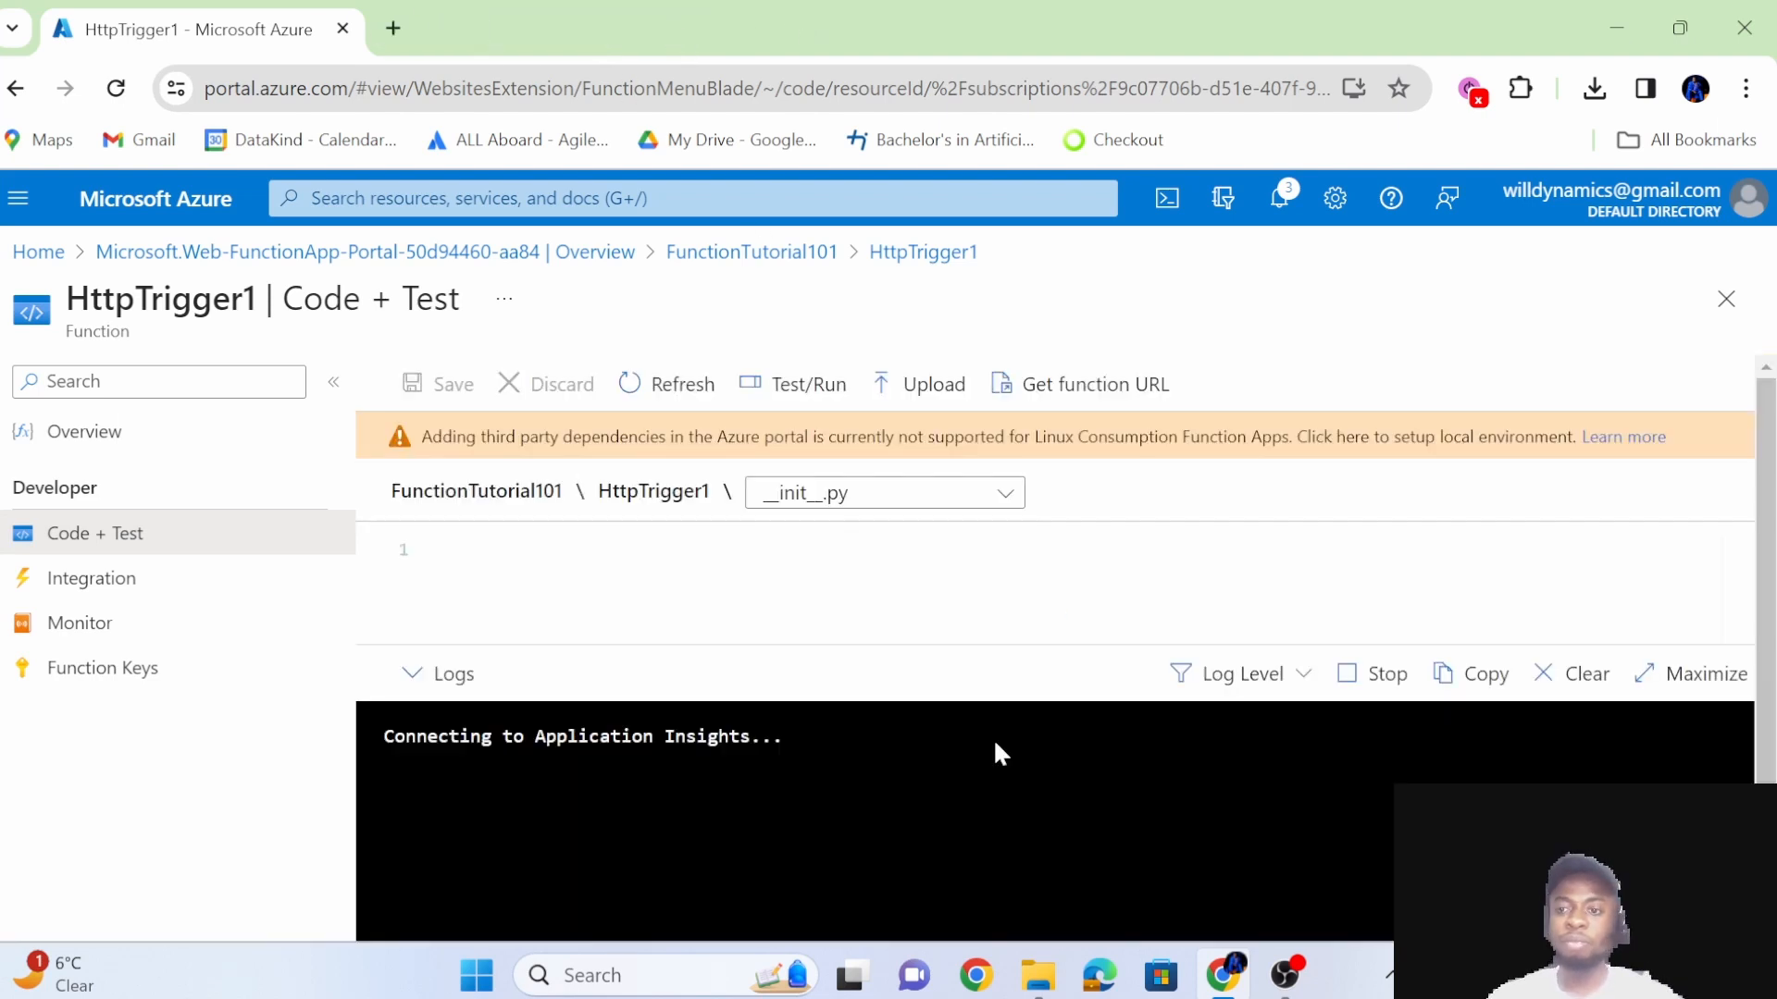
# Examine the line in __init__.py that reads the name parameter from the request.
pyautogui.click(1021, 603)
pyautogui.scroll(-3, 894, 570)
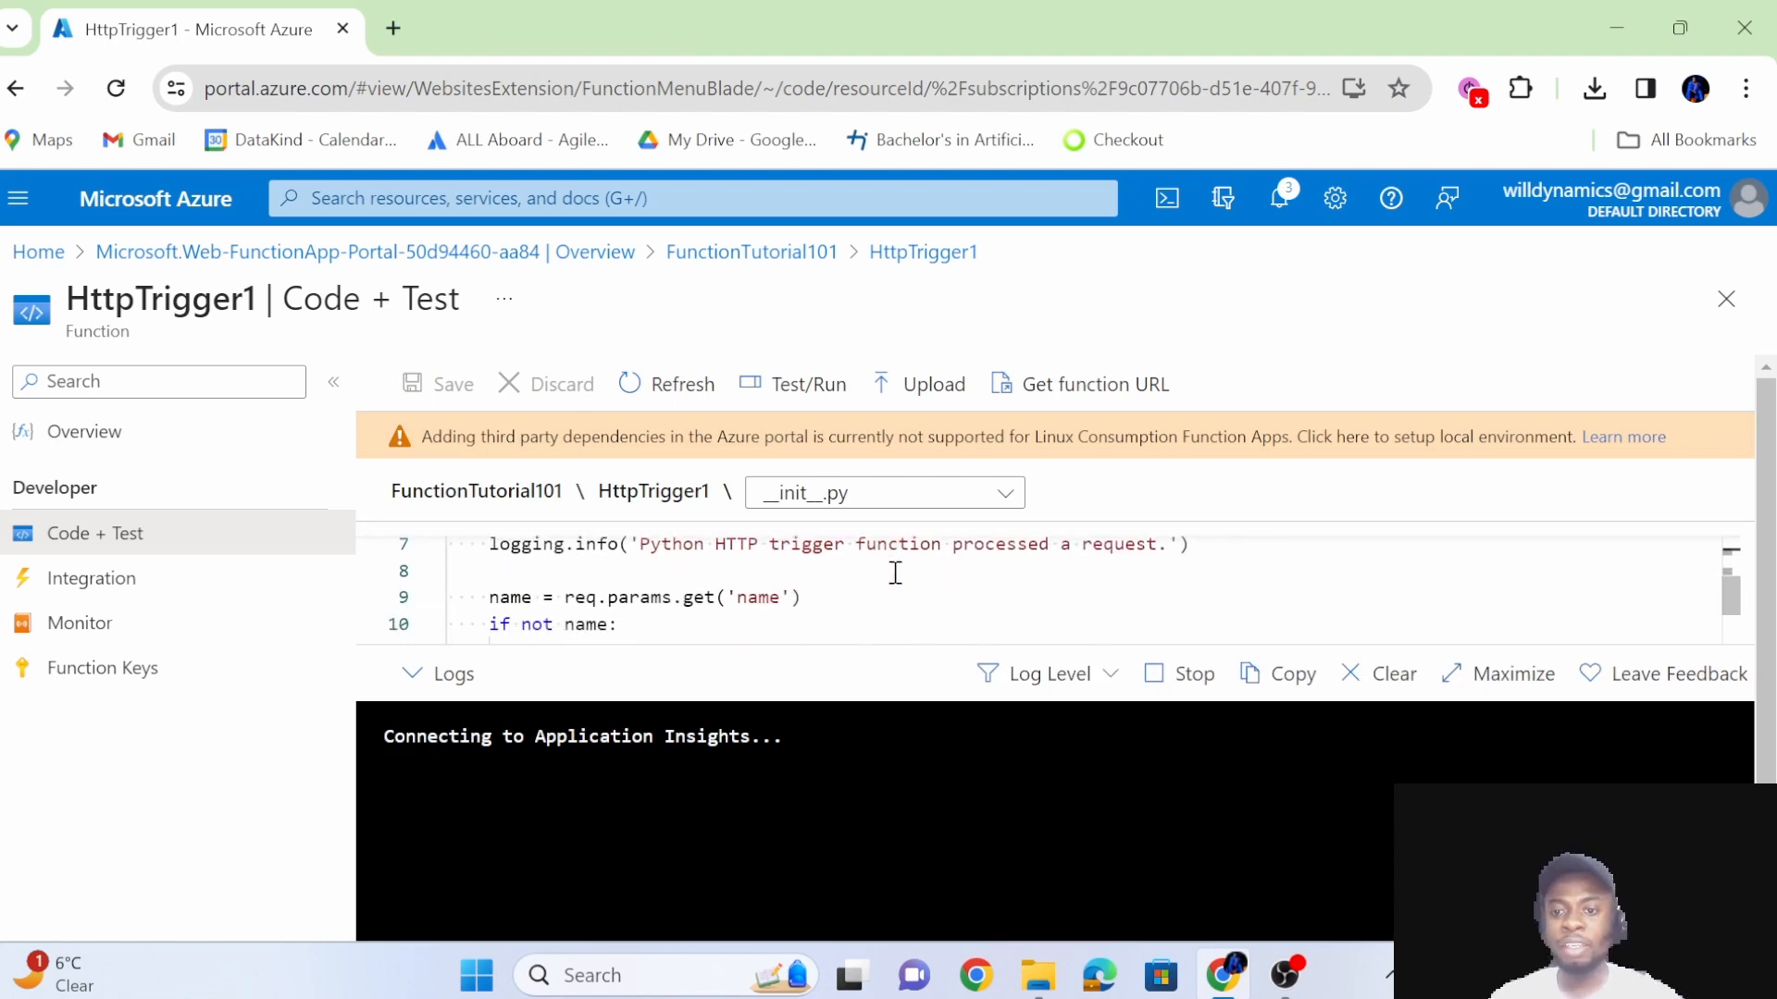
pyautogui.scroll(1, 893, 570)
pyautogui.scroll(-1, 833, 601)
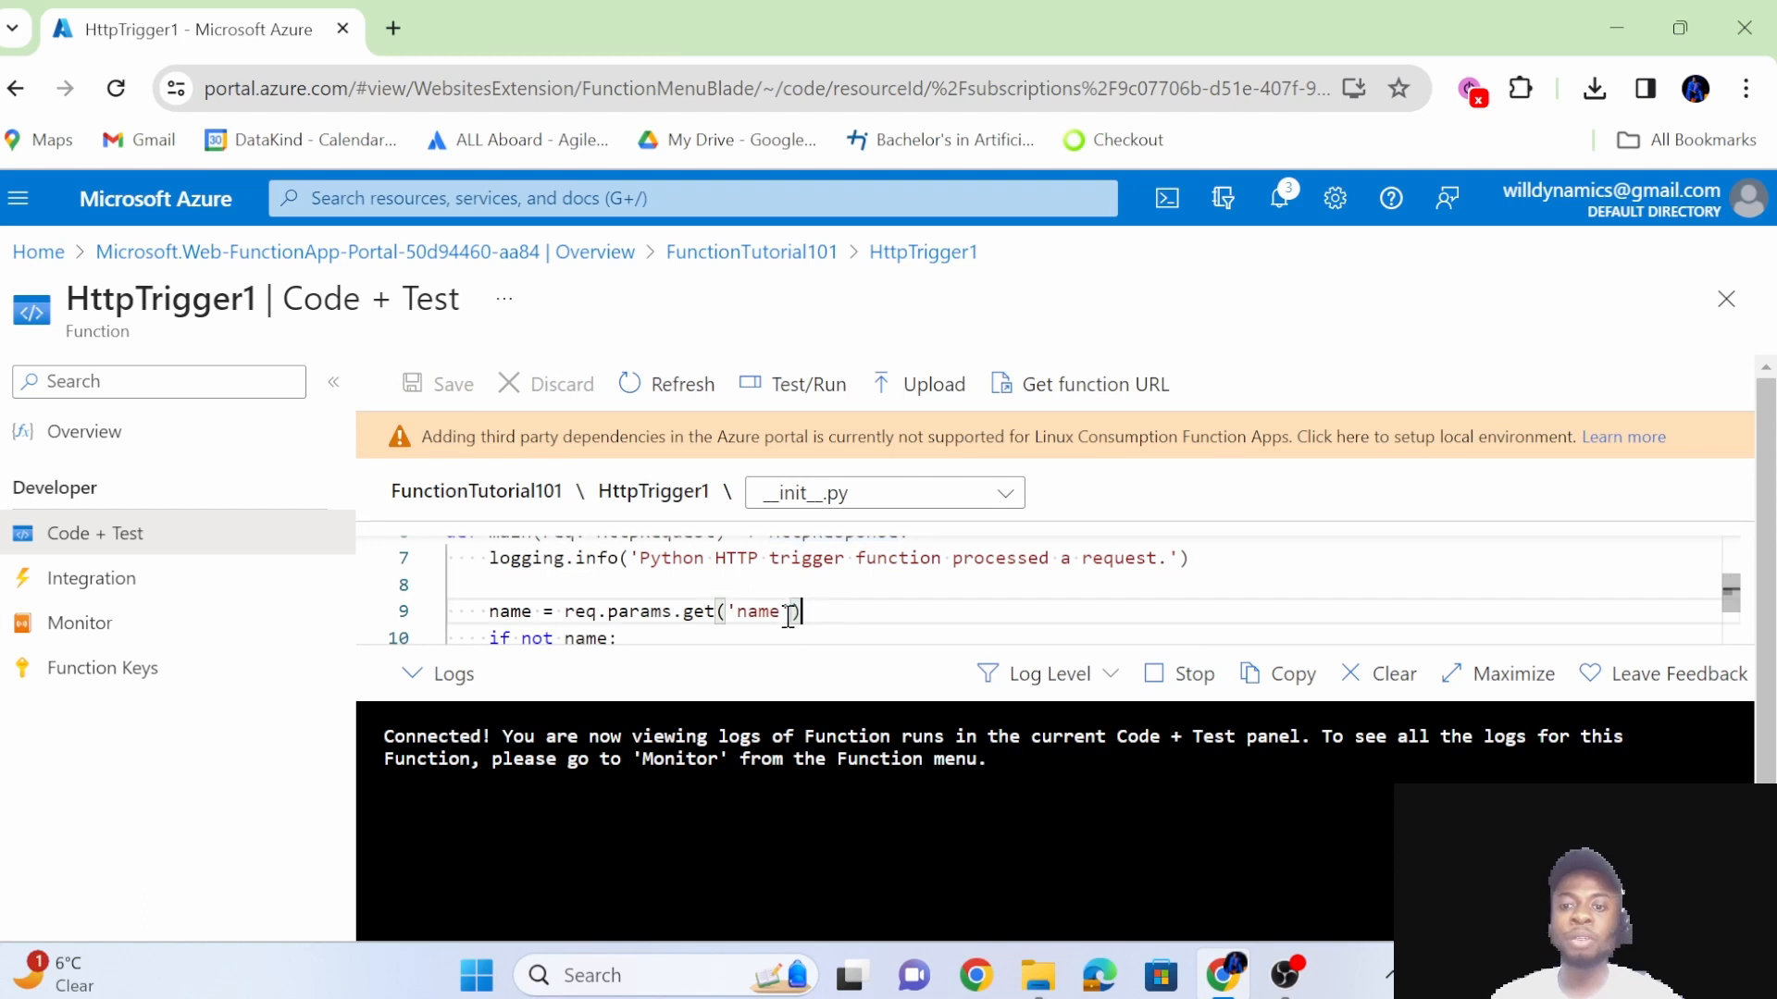
pyautogui.moveTo(801, 611); pyautogui.dragTo(489, 612)
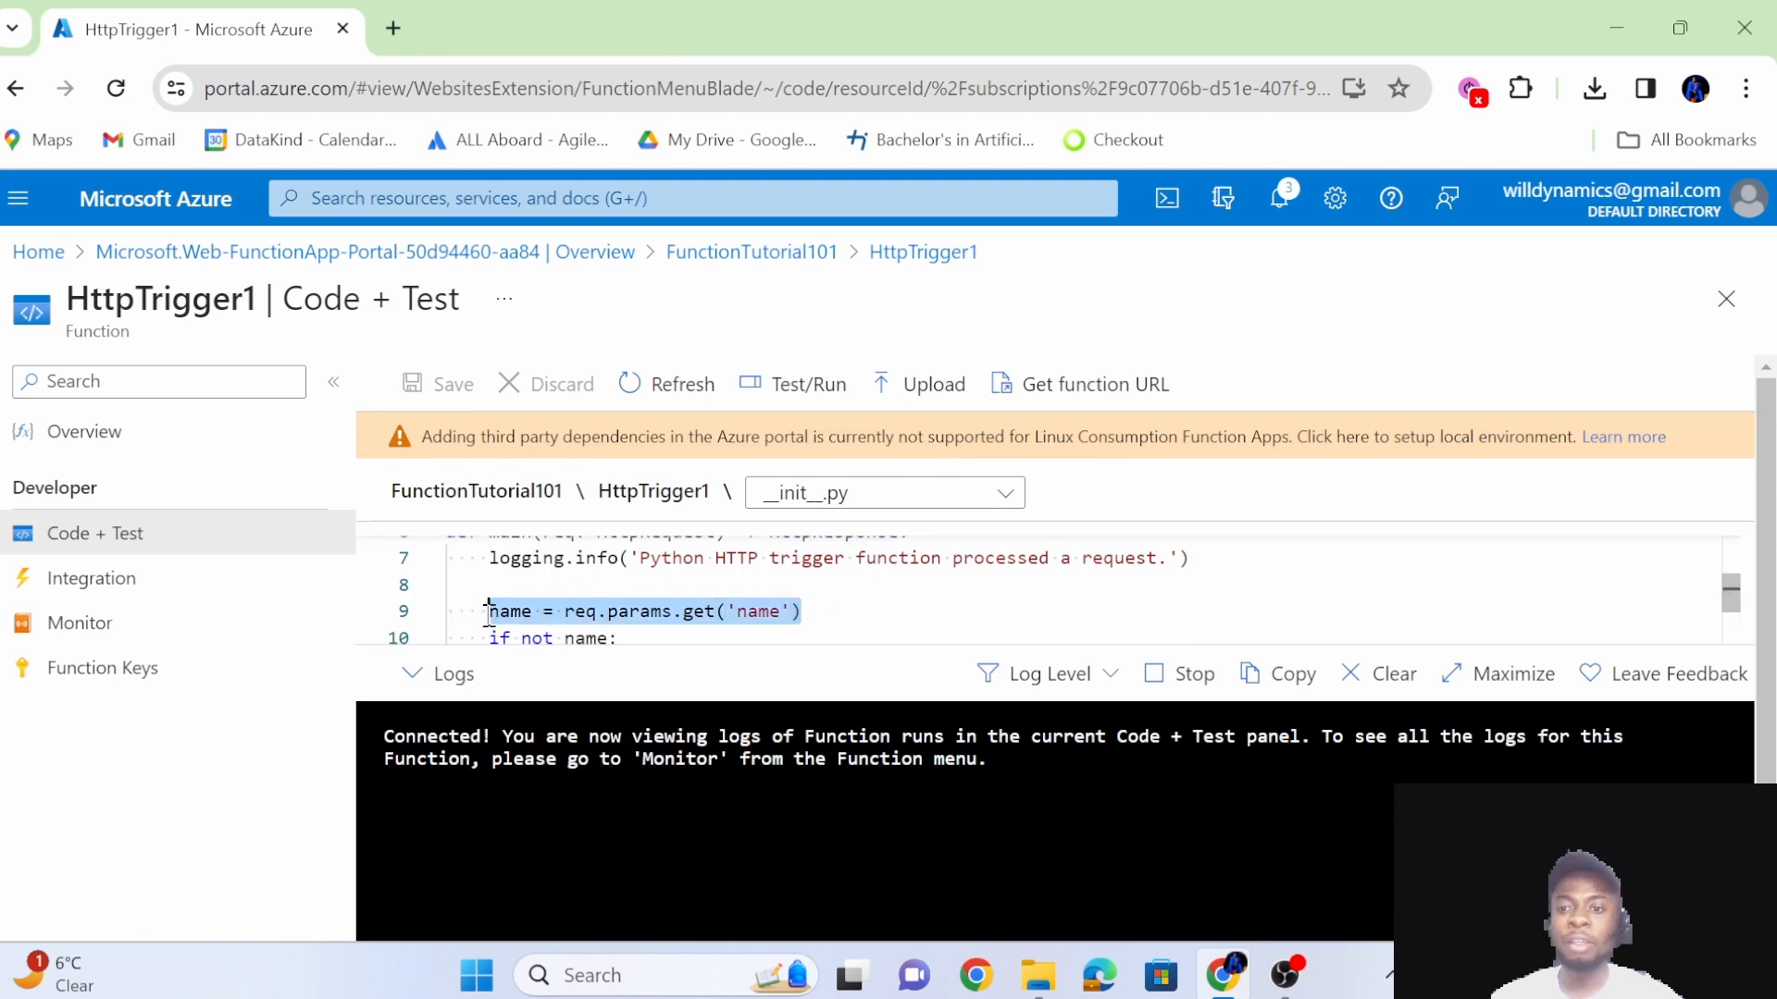
pyautogui.click(840, 615)
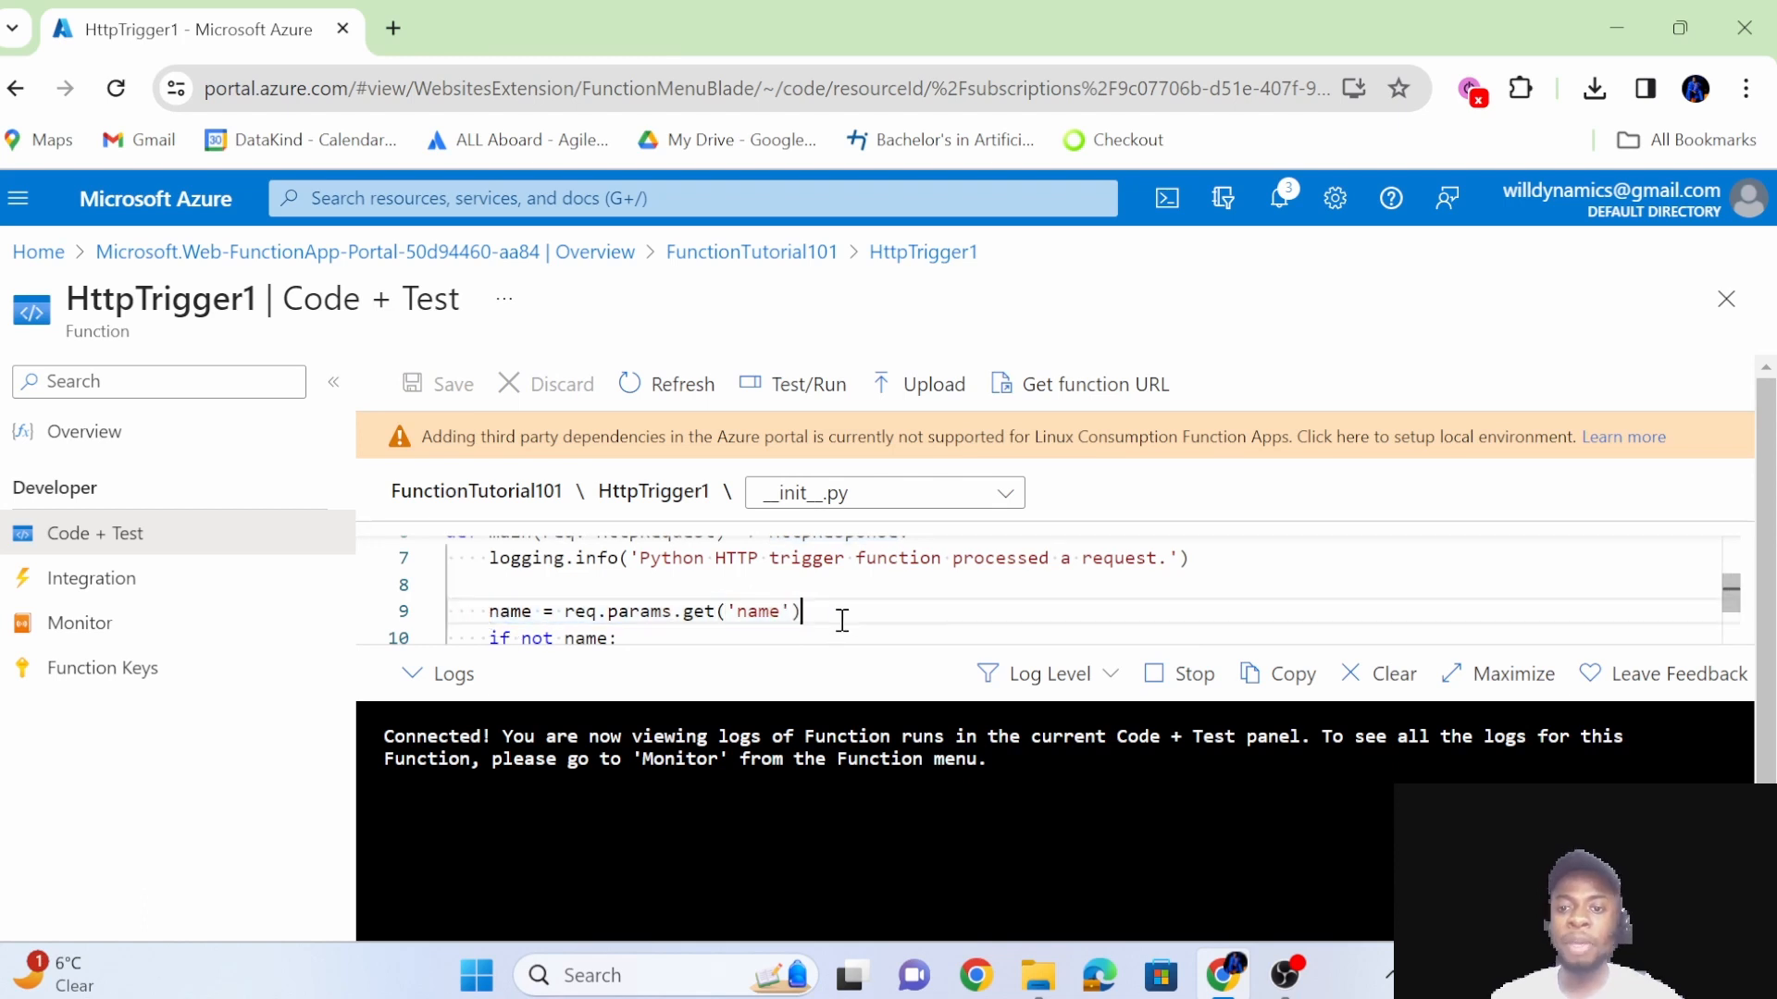
# Set up a POST test run of the function with a query parameter called name and a person's name as its value.
pyautogui.click(798, 381)
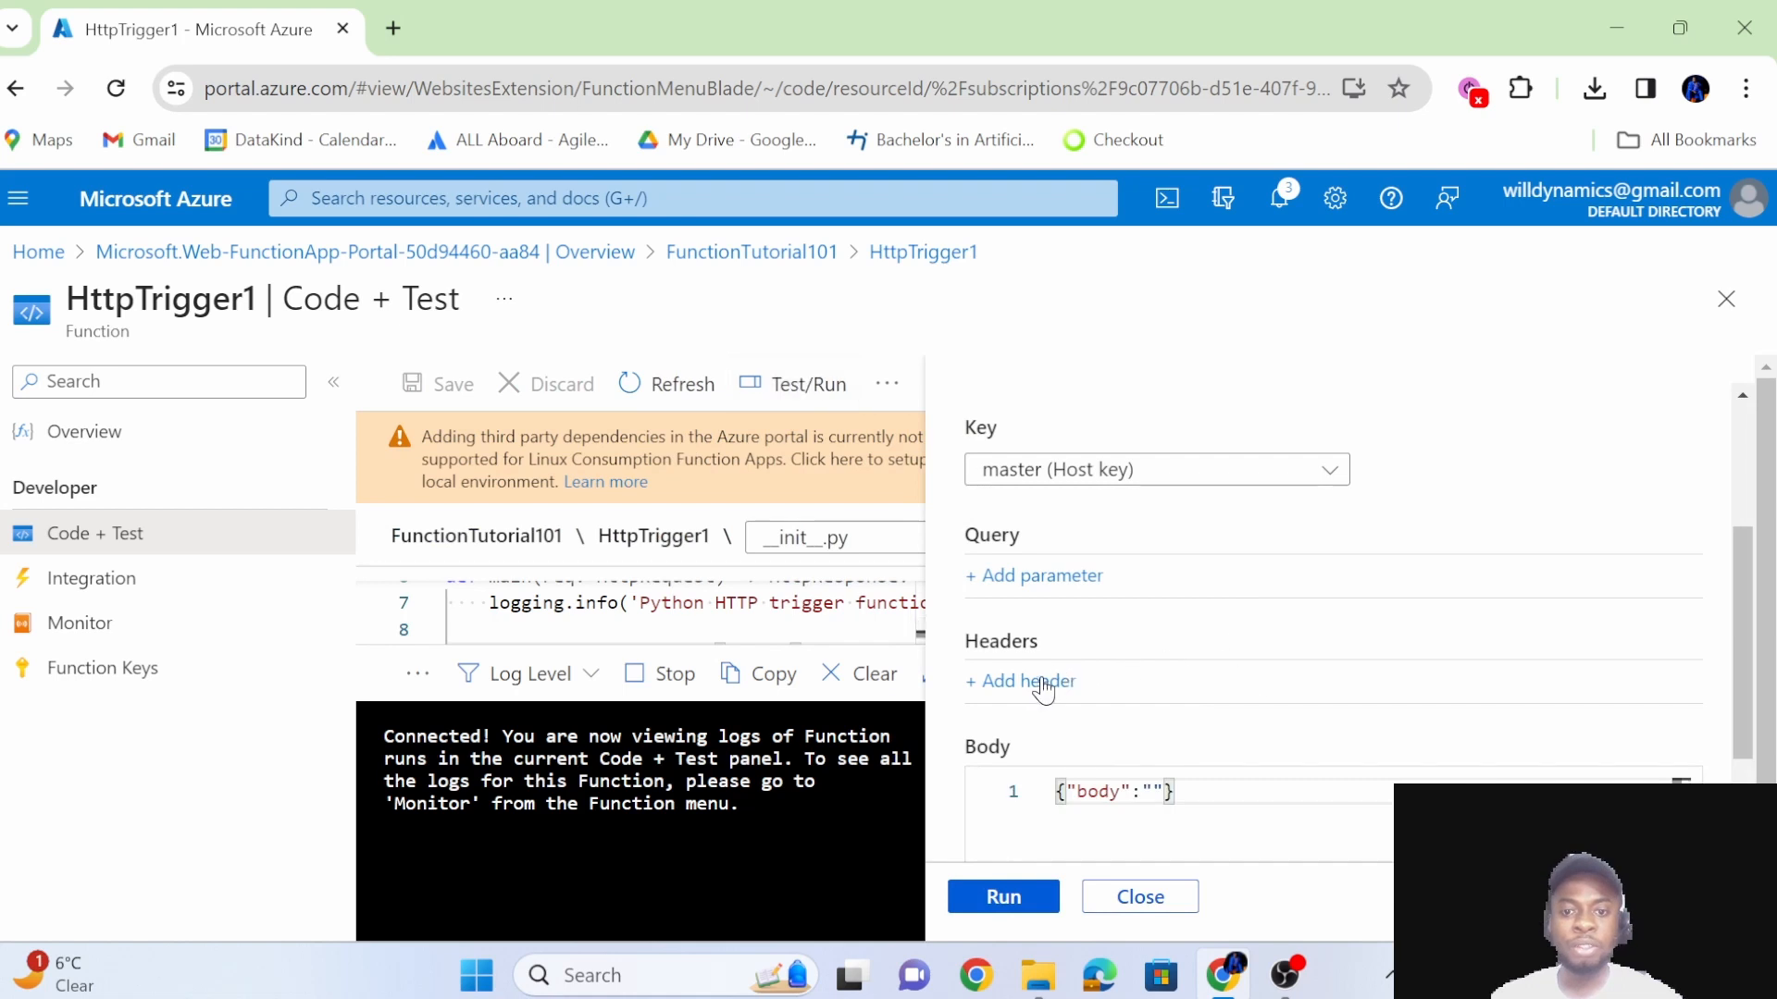
pyautogui.scroll(-2, 1193, 714)
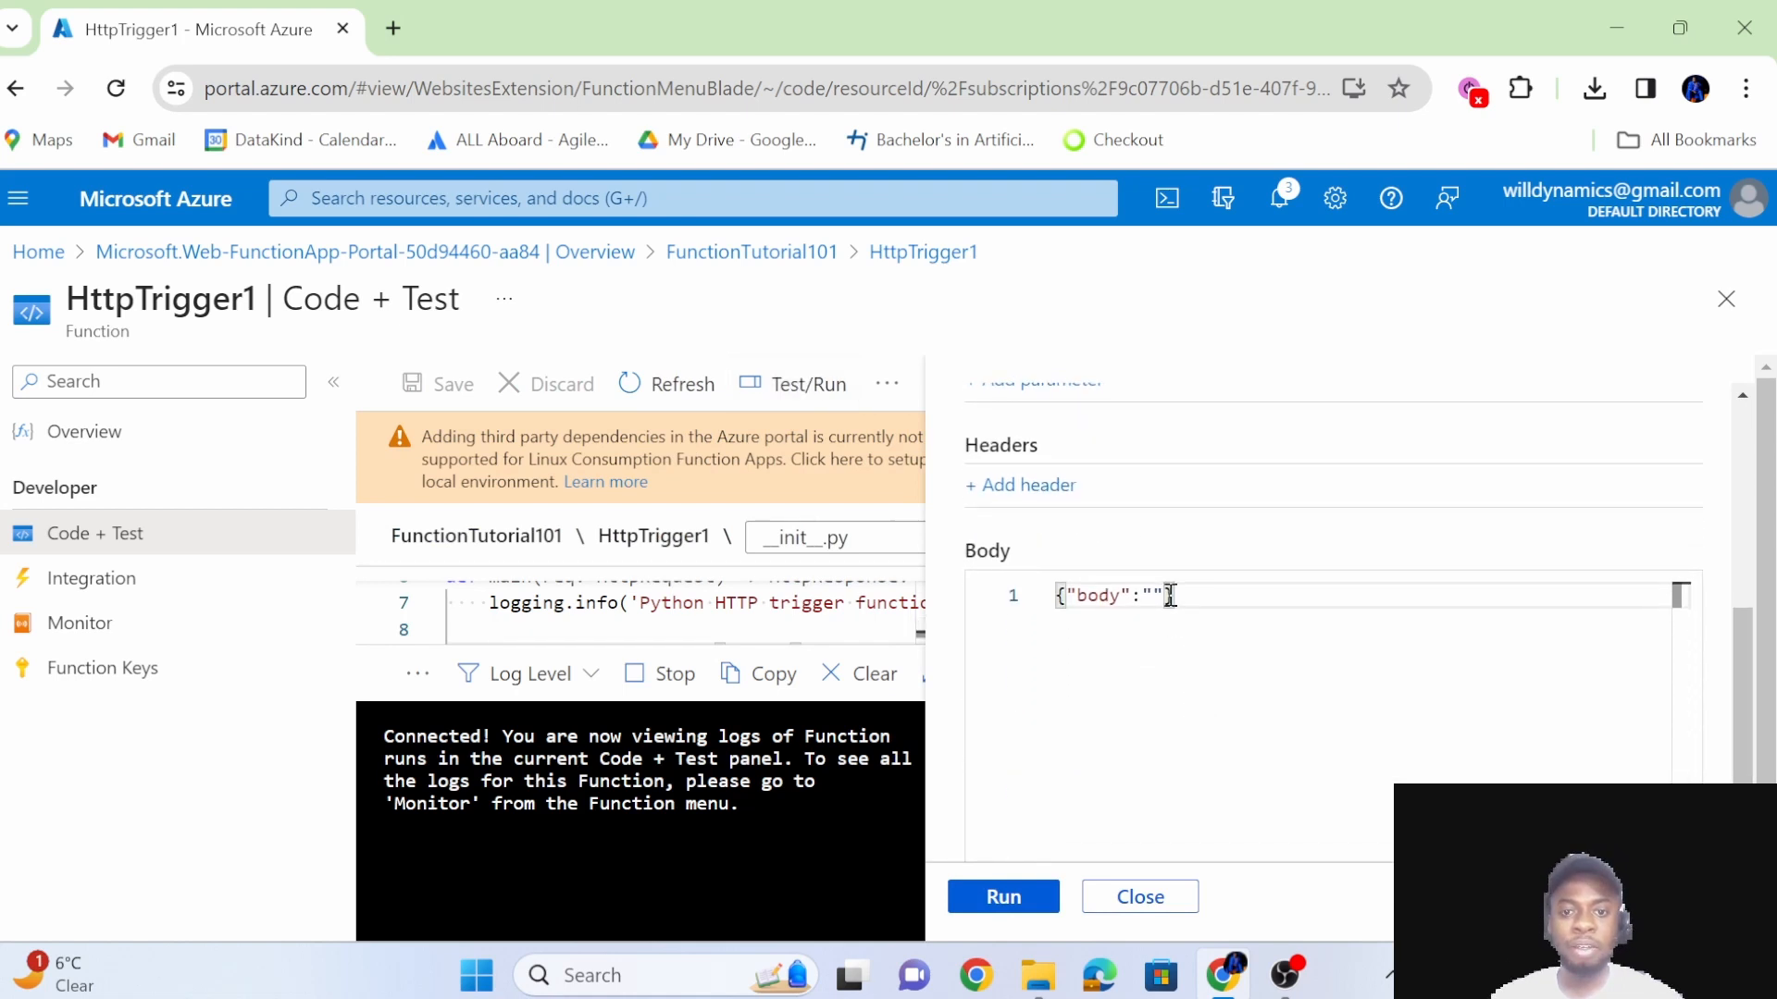
pyautogui.scroll(4, 1110, 629)
pyautogui.click(1025, 725)
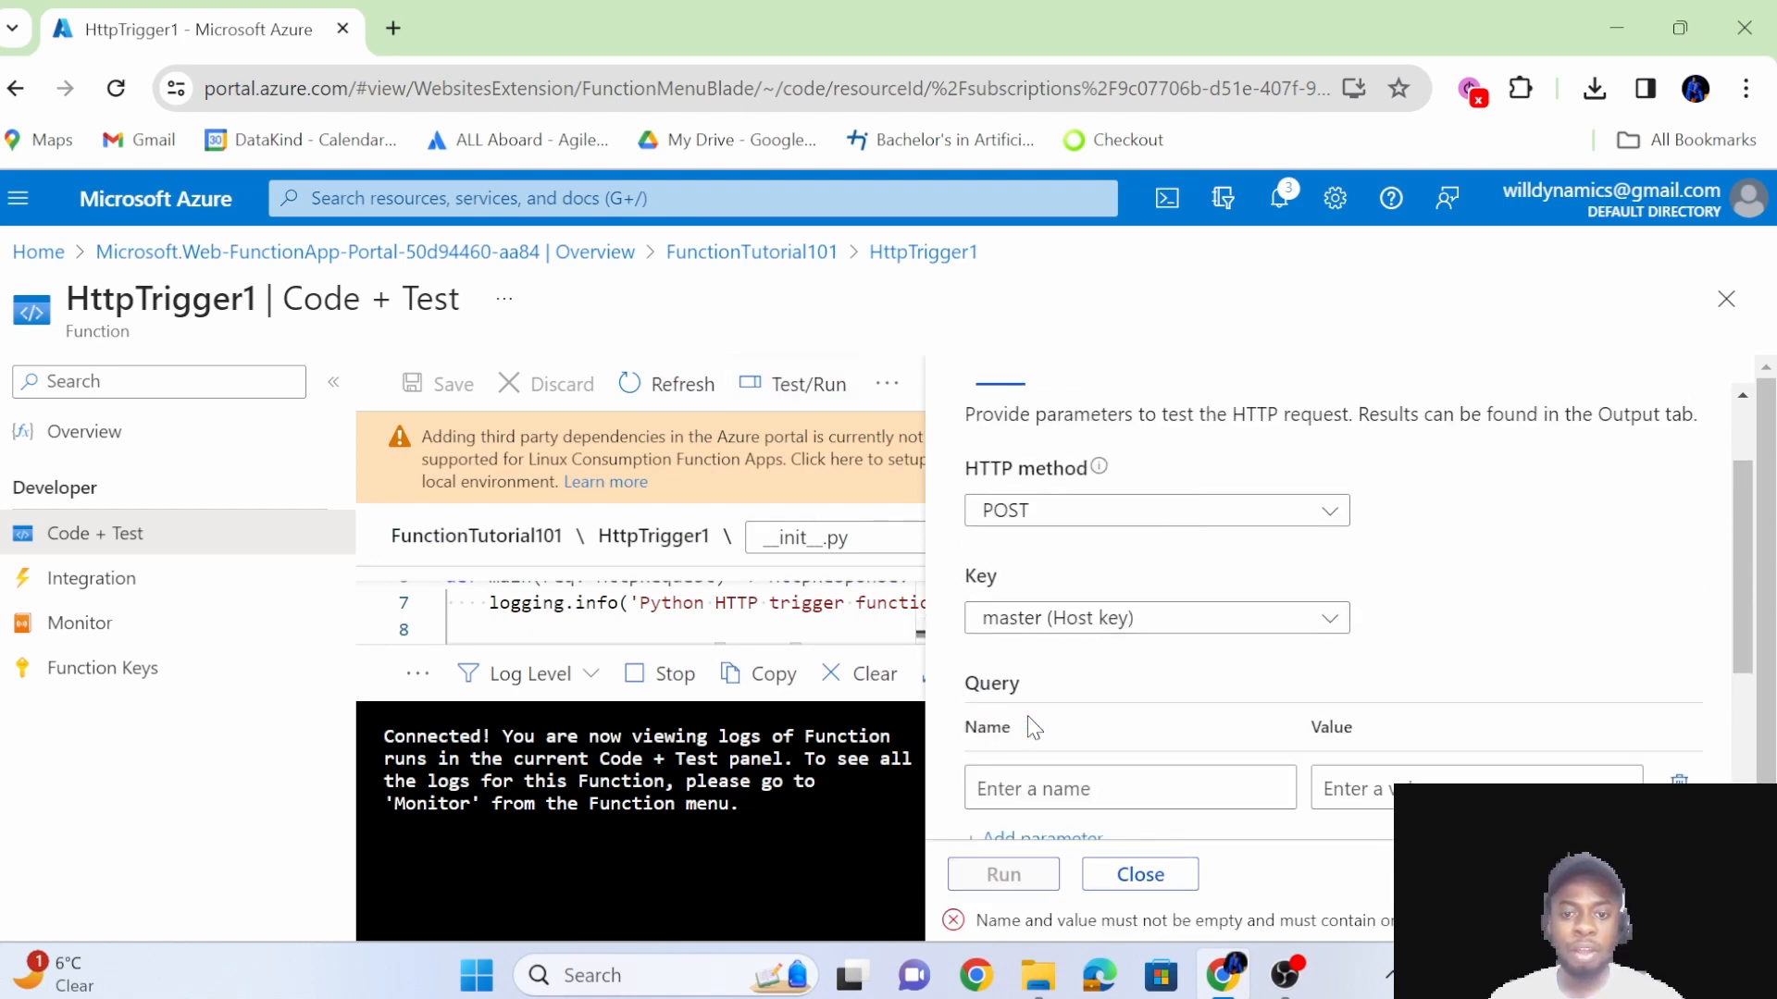
pyautogui.click(1160, 785)
pyautogui.write('NAME')
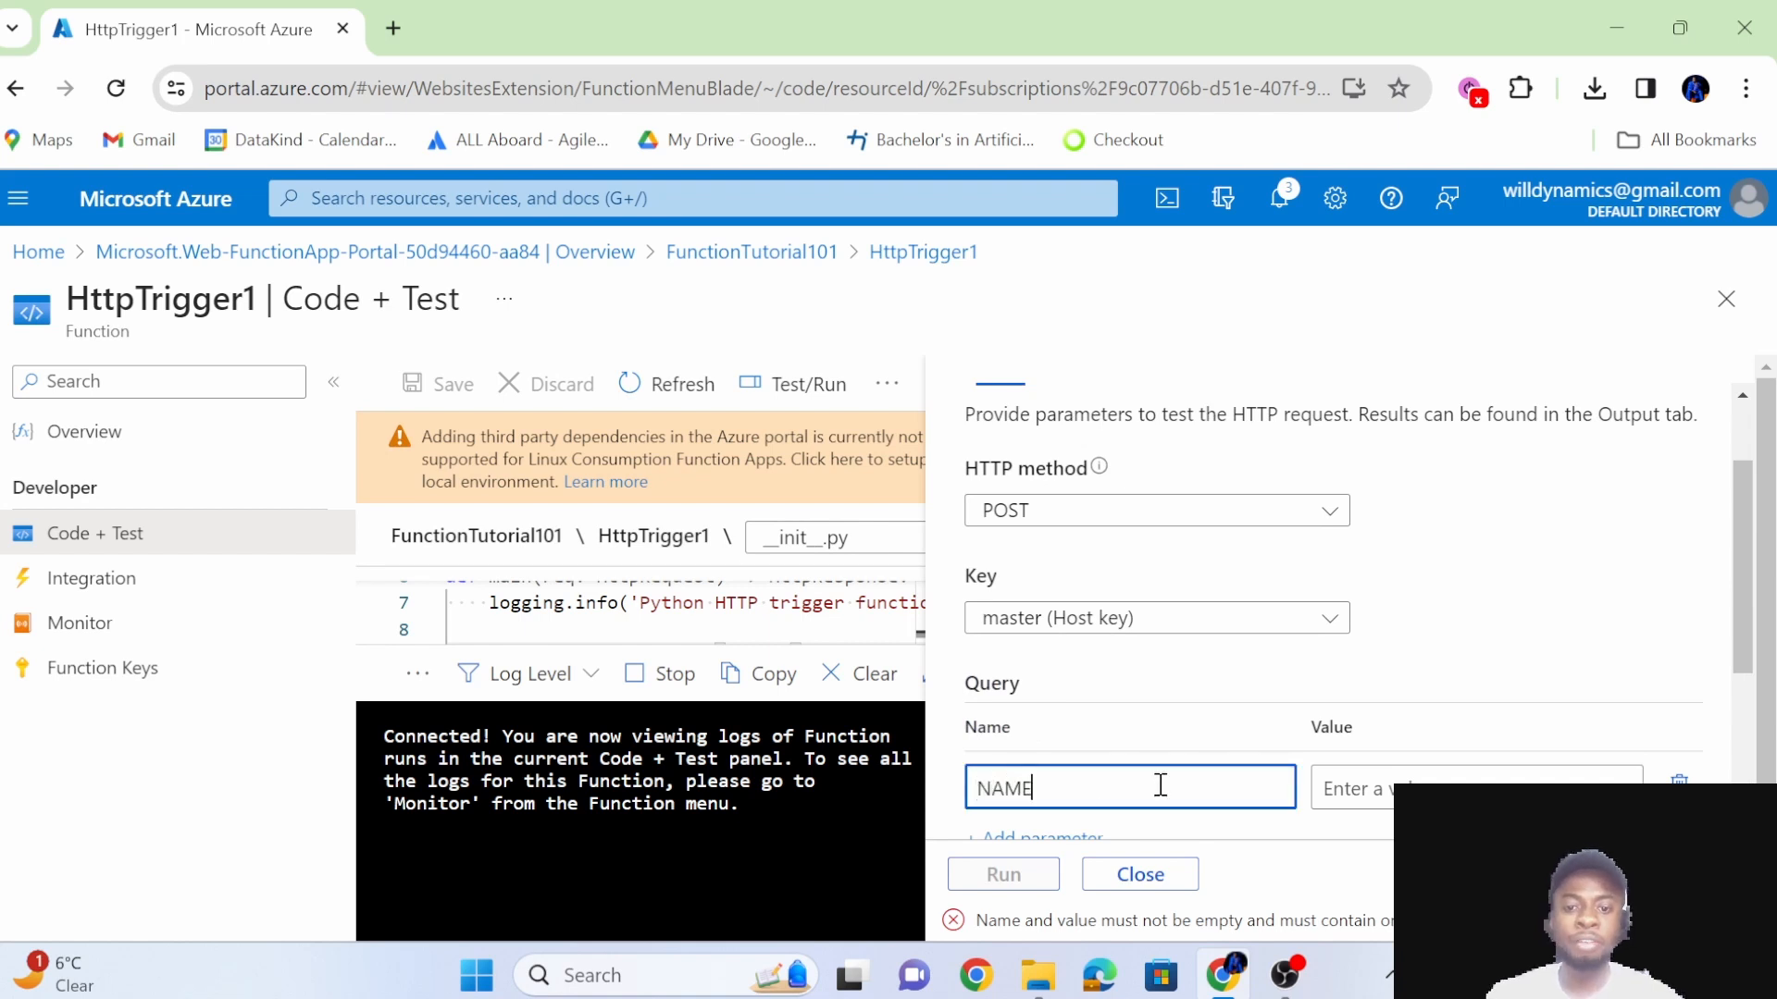
pyautogui.press('BackSpace')
pyautogui.press('BackSpace')
pyautogui.press('BackSpace')
pyautogui.press('BackSpace')
pyautogui.write('name')
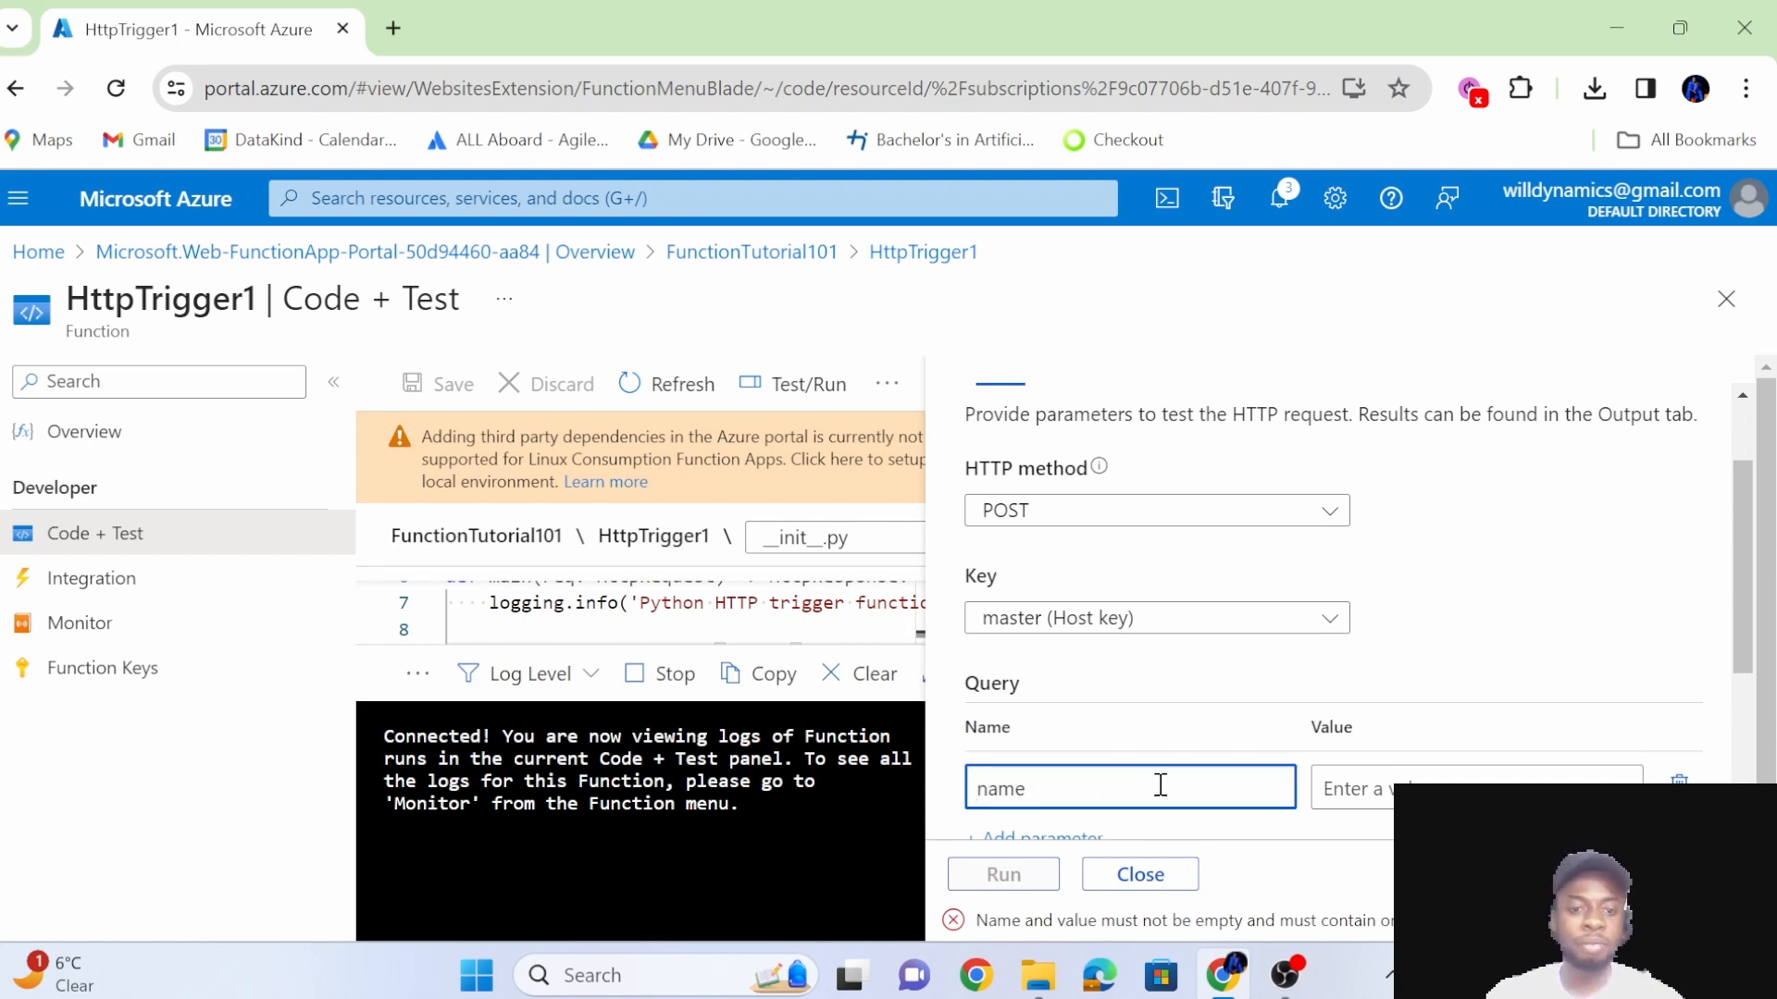
pyautogui.click(1421, 786)
pyautogui.write('Mesh')
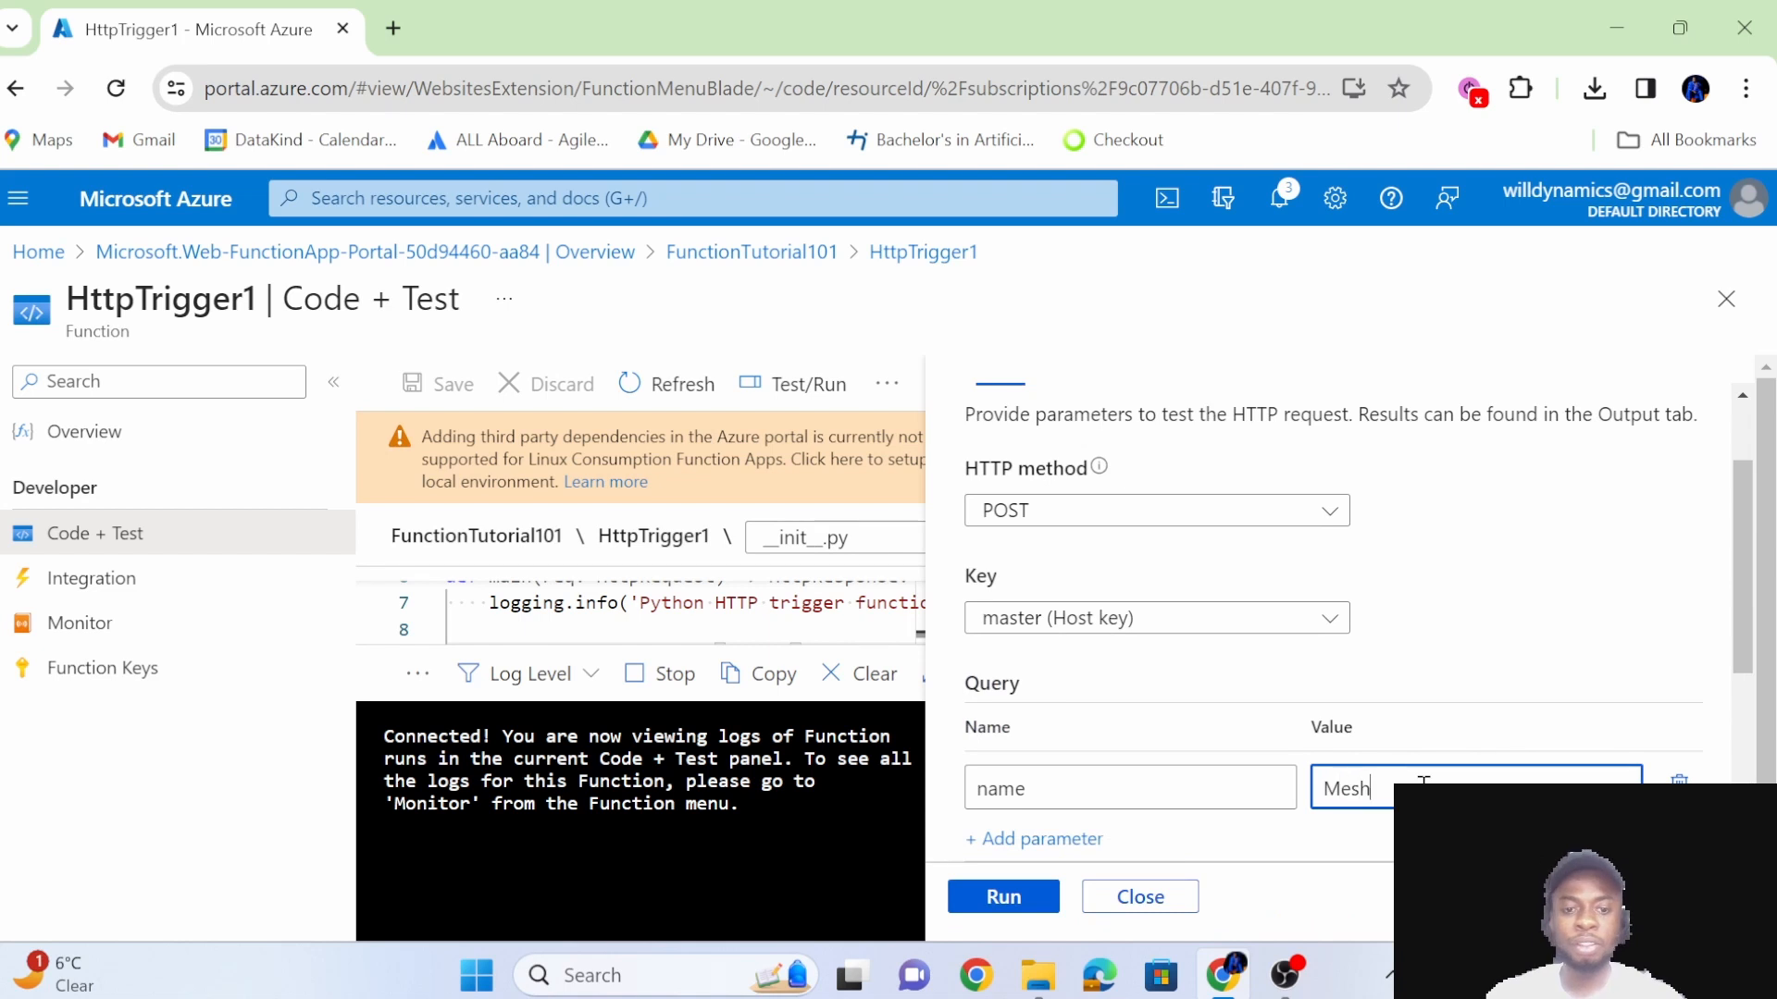
# Run the configured POST test of HttpTrigger1, review the HTTP response content, and close the test pane.
pyautogui.click(1002, 897)
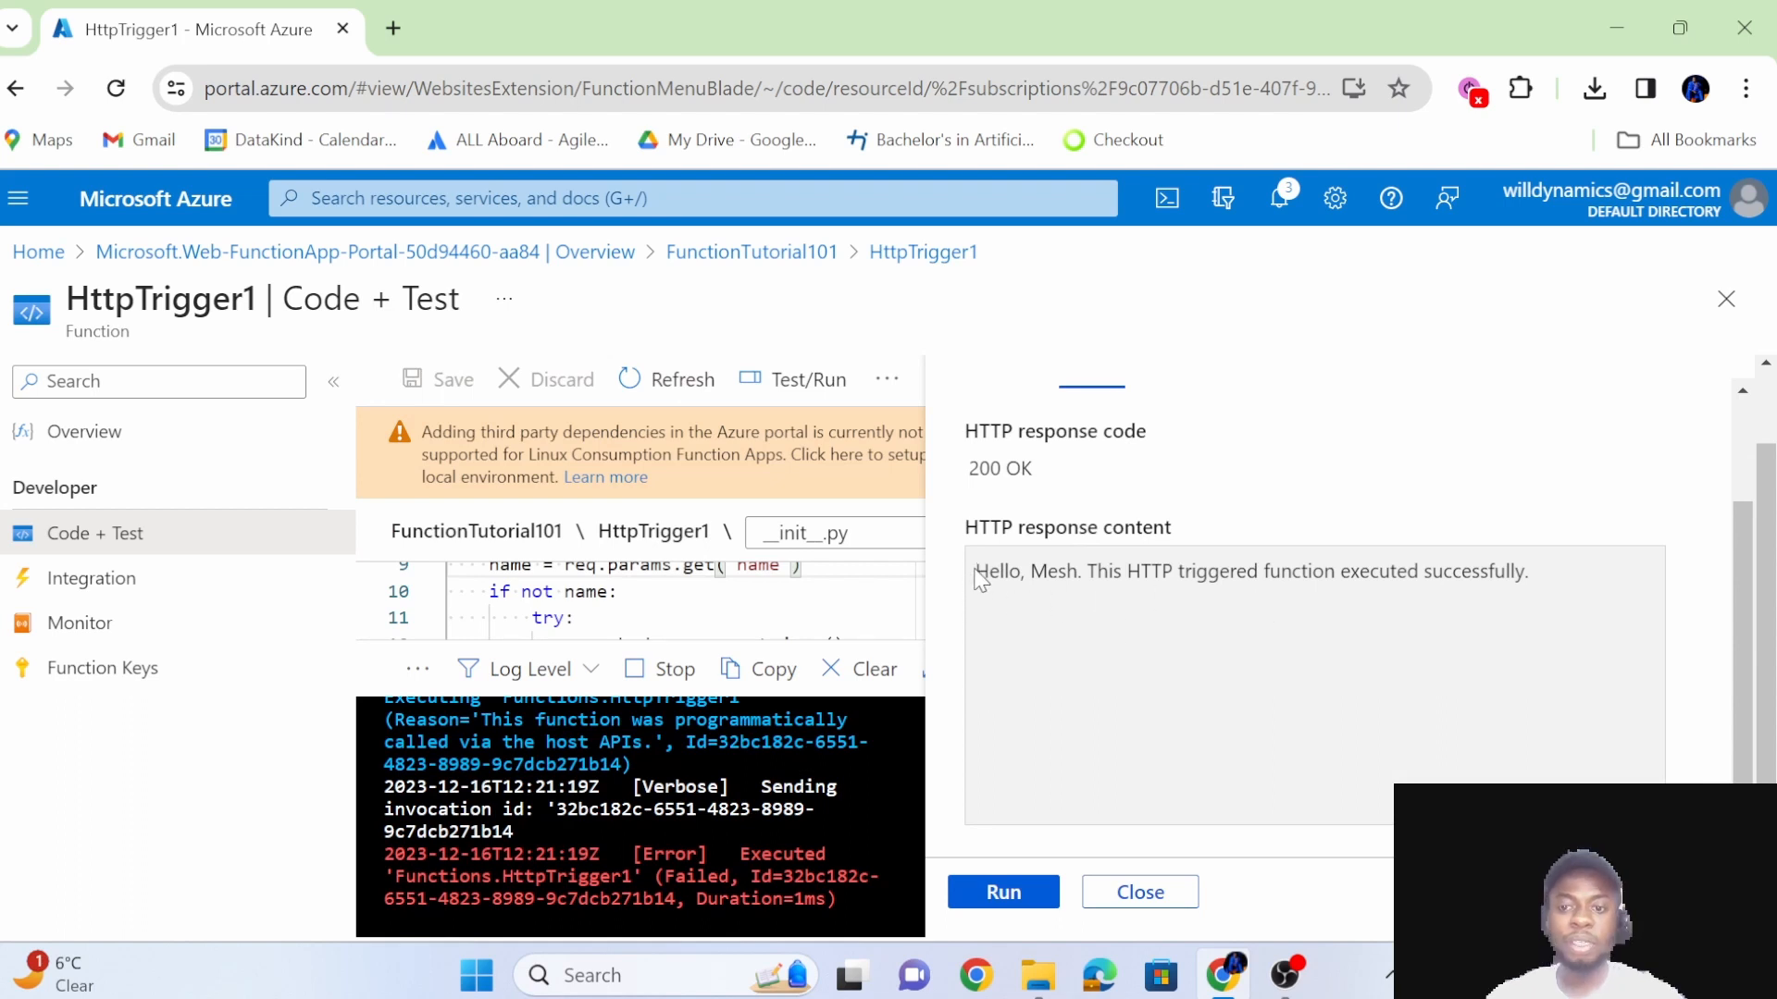
pyautogui.moveTo(975, 571); pyautogui.dragTo(1499, 569)
pyautogui.click(1543, 592)
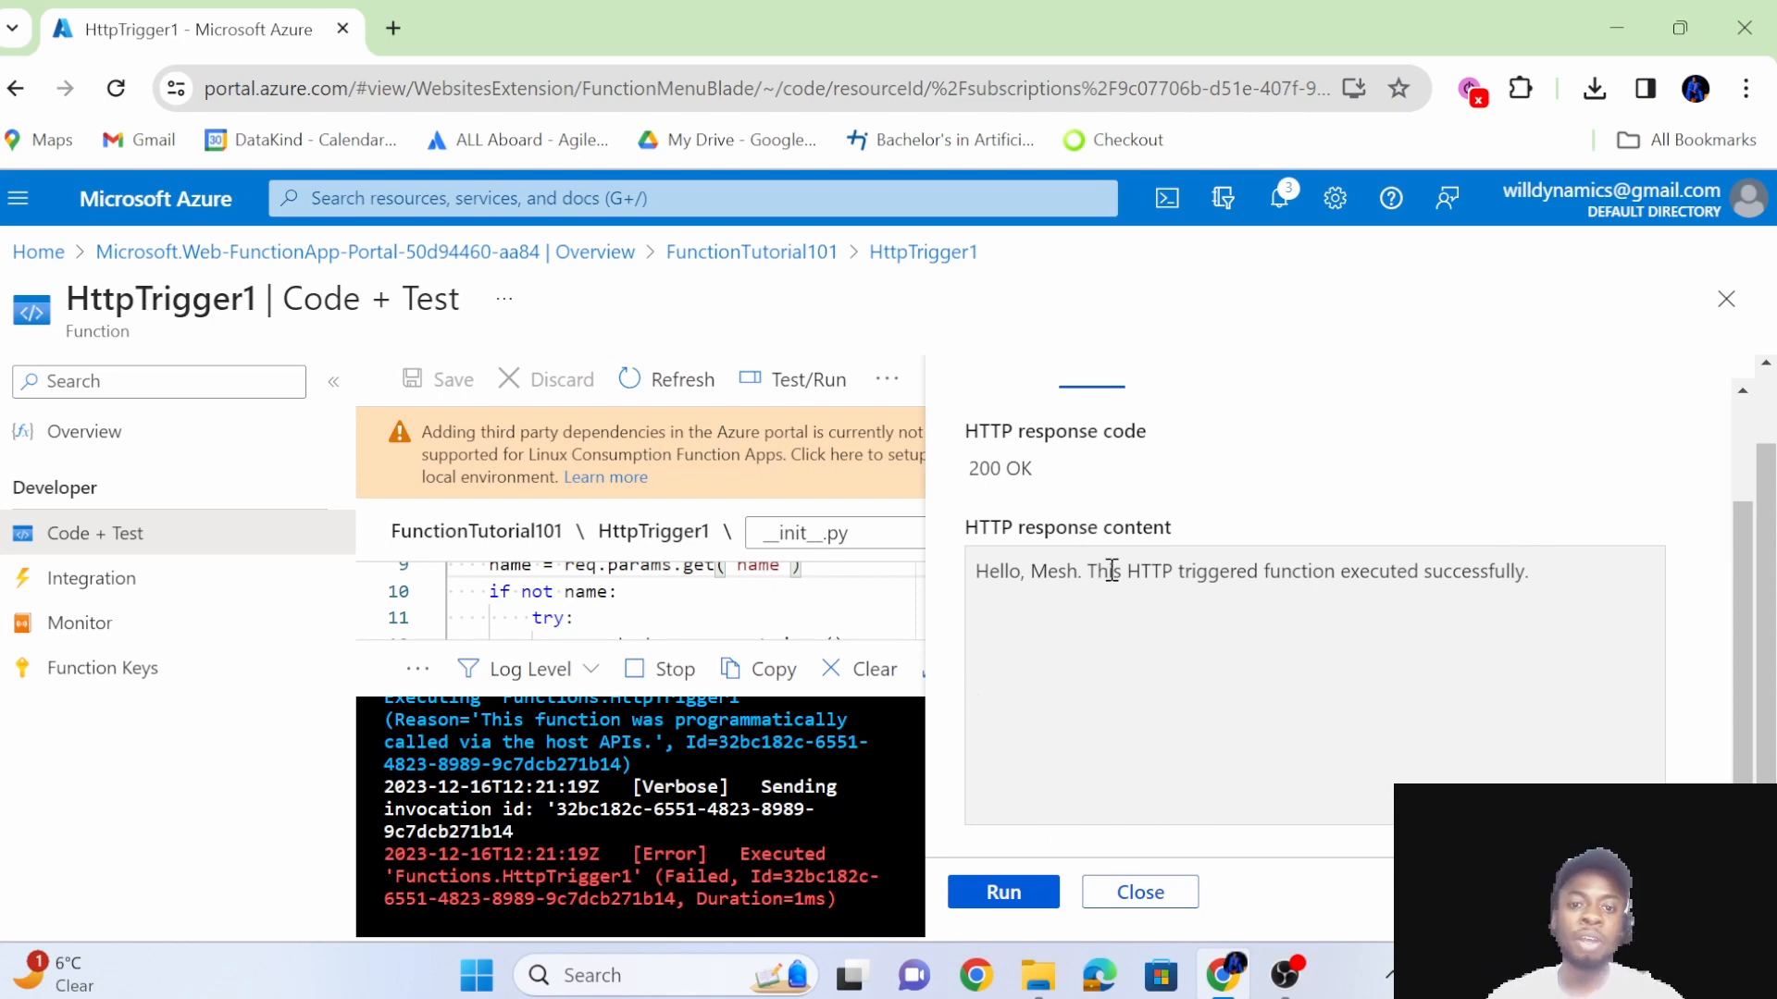
pyautogui.scroll(2, 1228, 525)
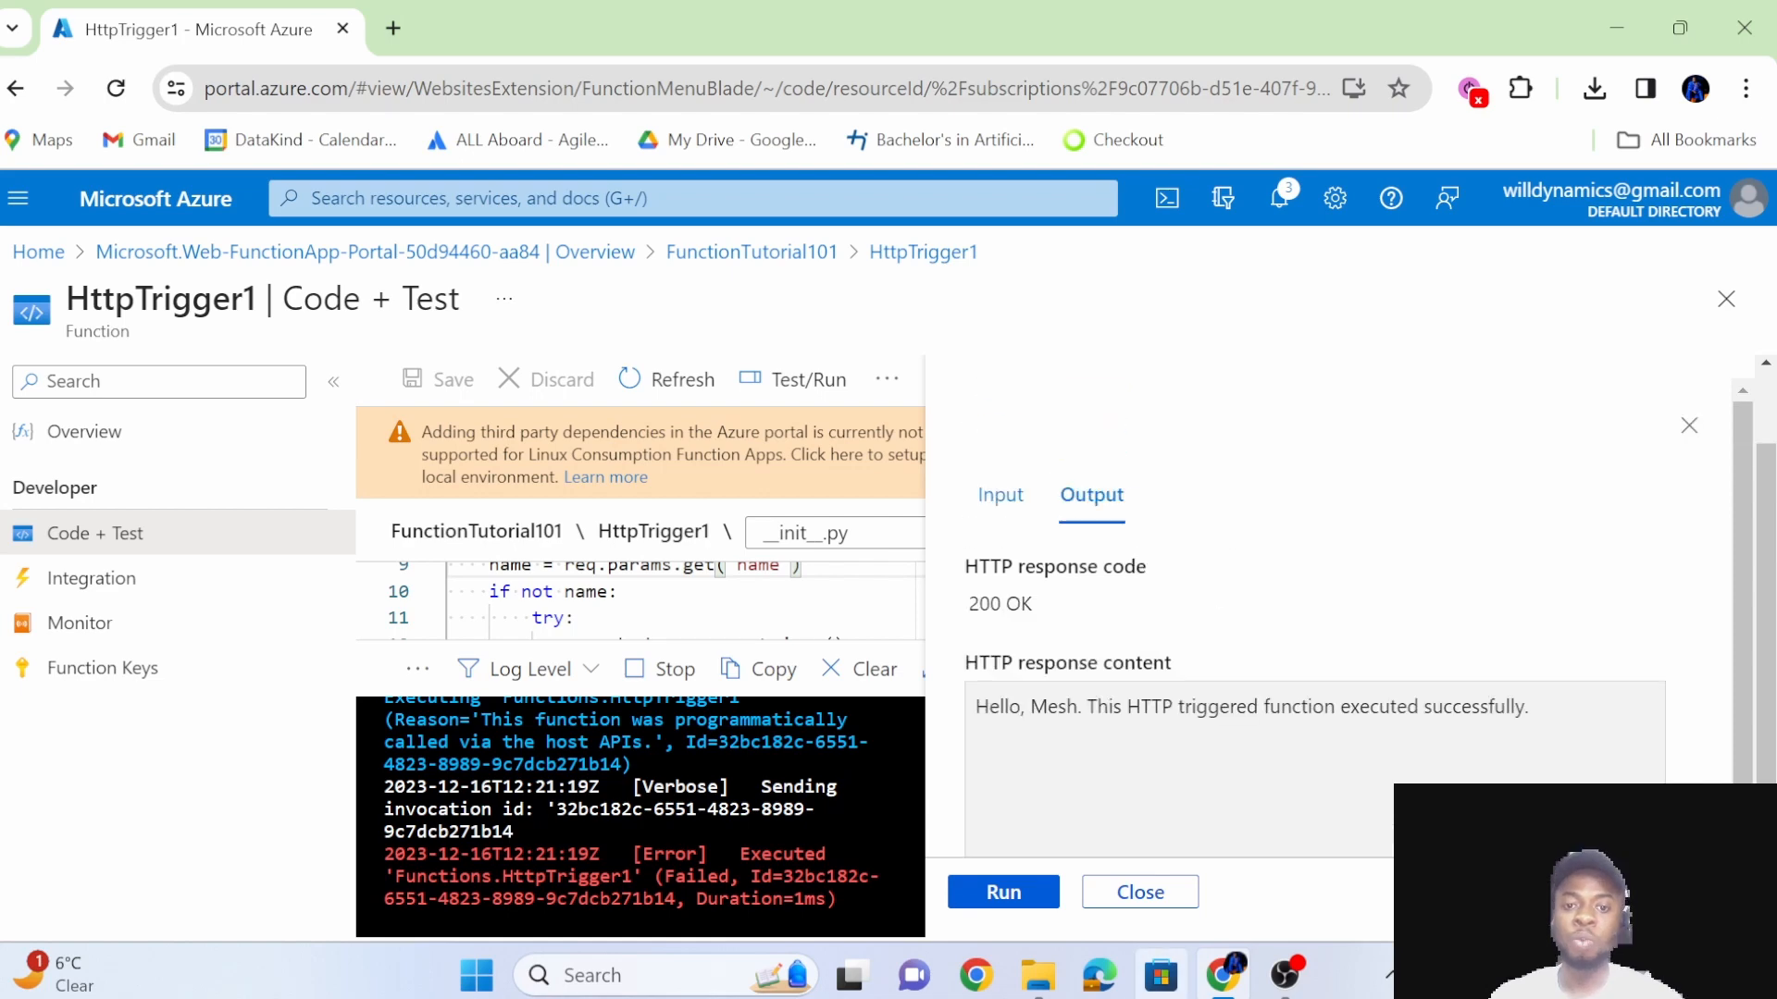
pyautogui.click(1147, 891)
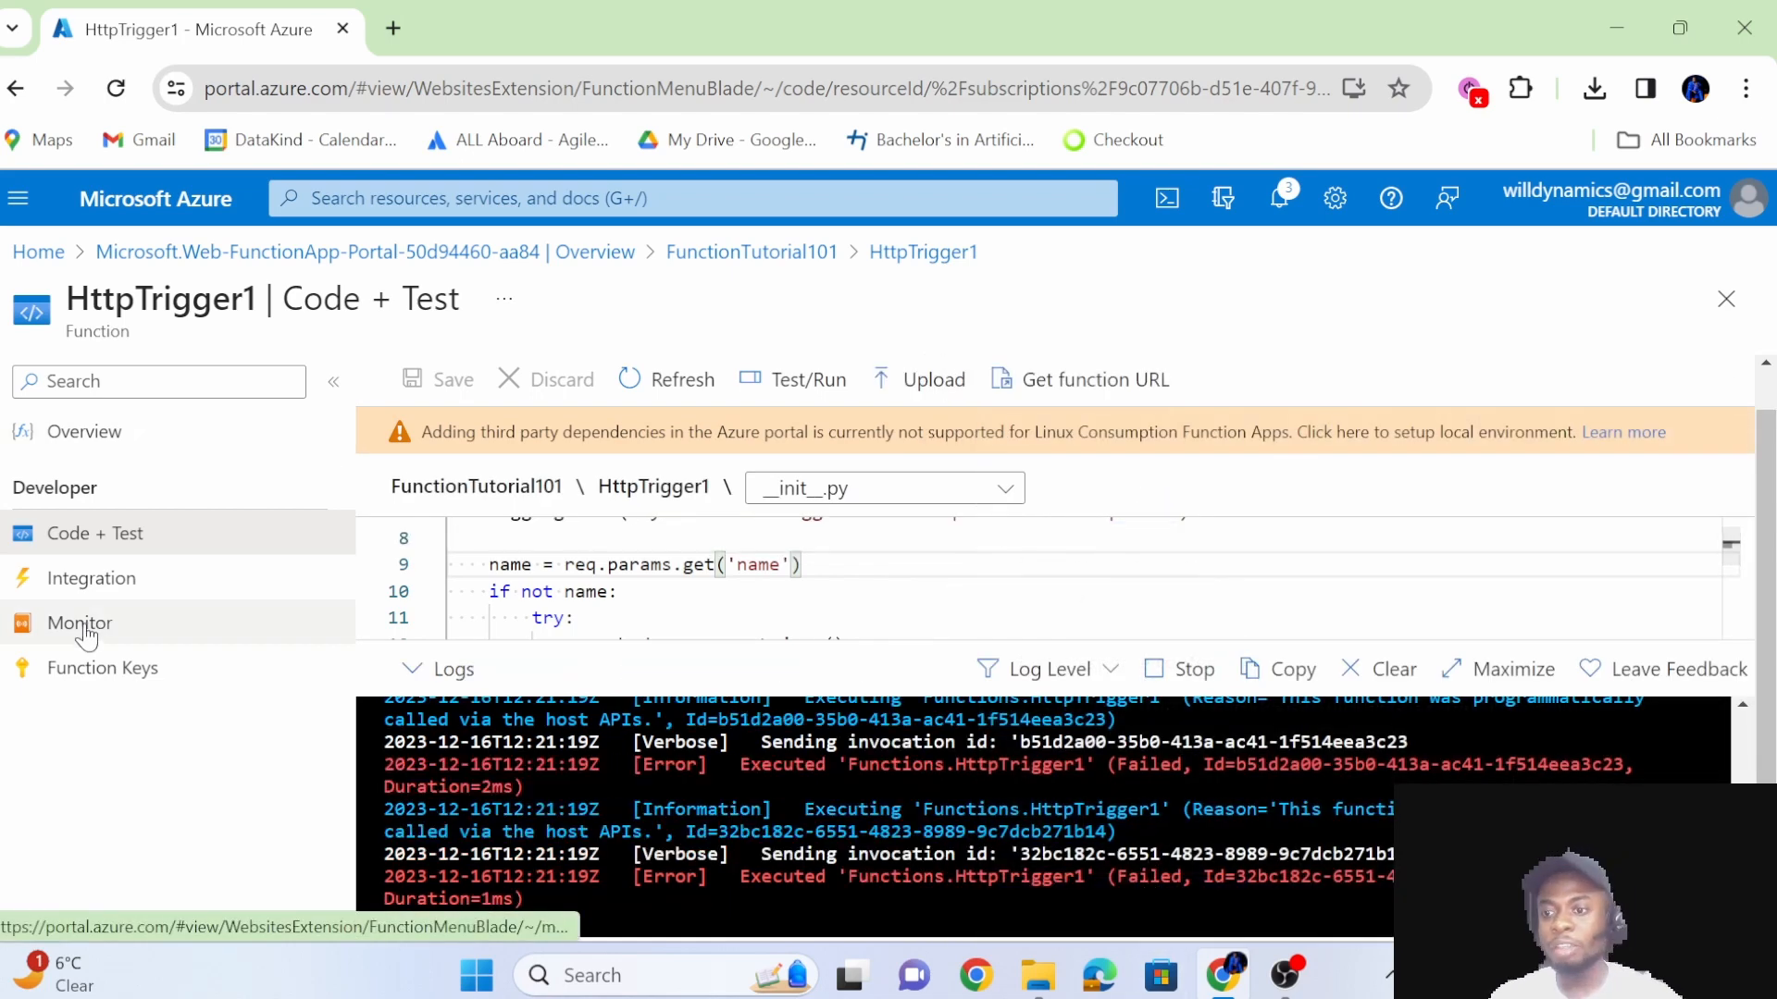
# Examine HttpTrigger1's invocation traces and success and error counts in Monitor, refreshing the list for recent runs.
pyautogui.click(82, 624)
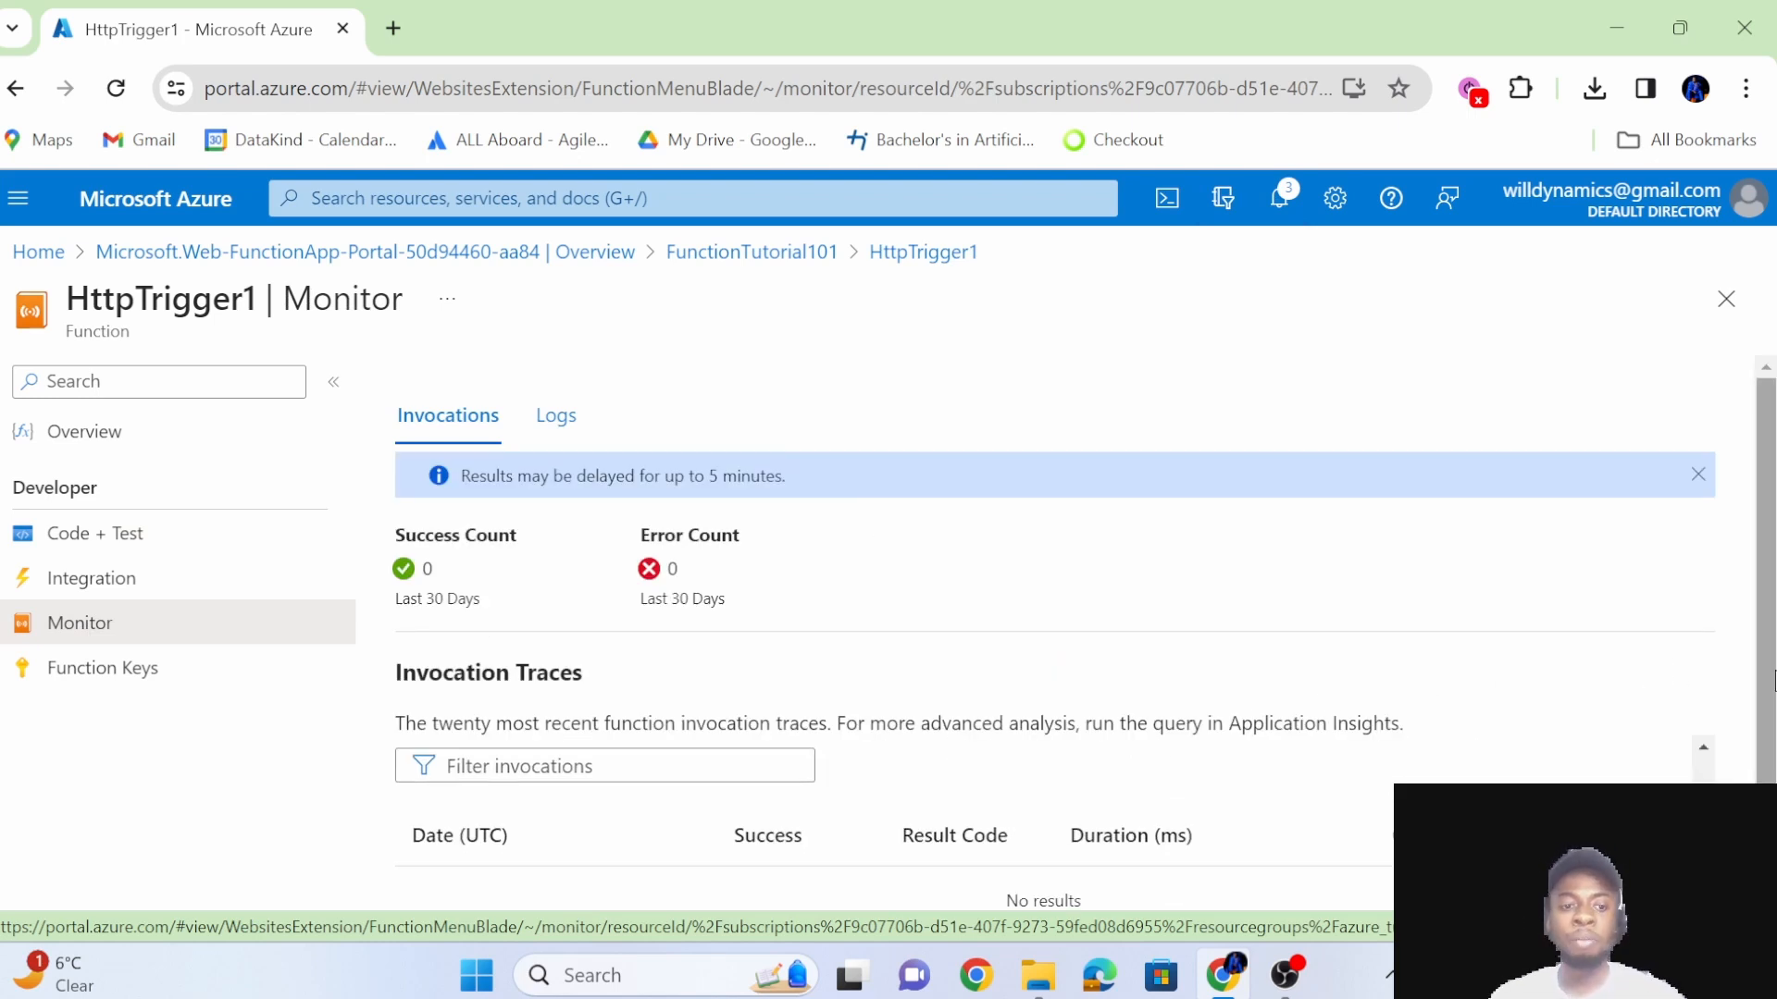
pyautogui.scroll(-1, 1665, 671)
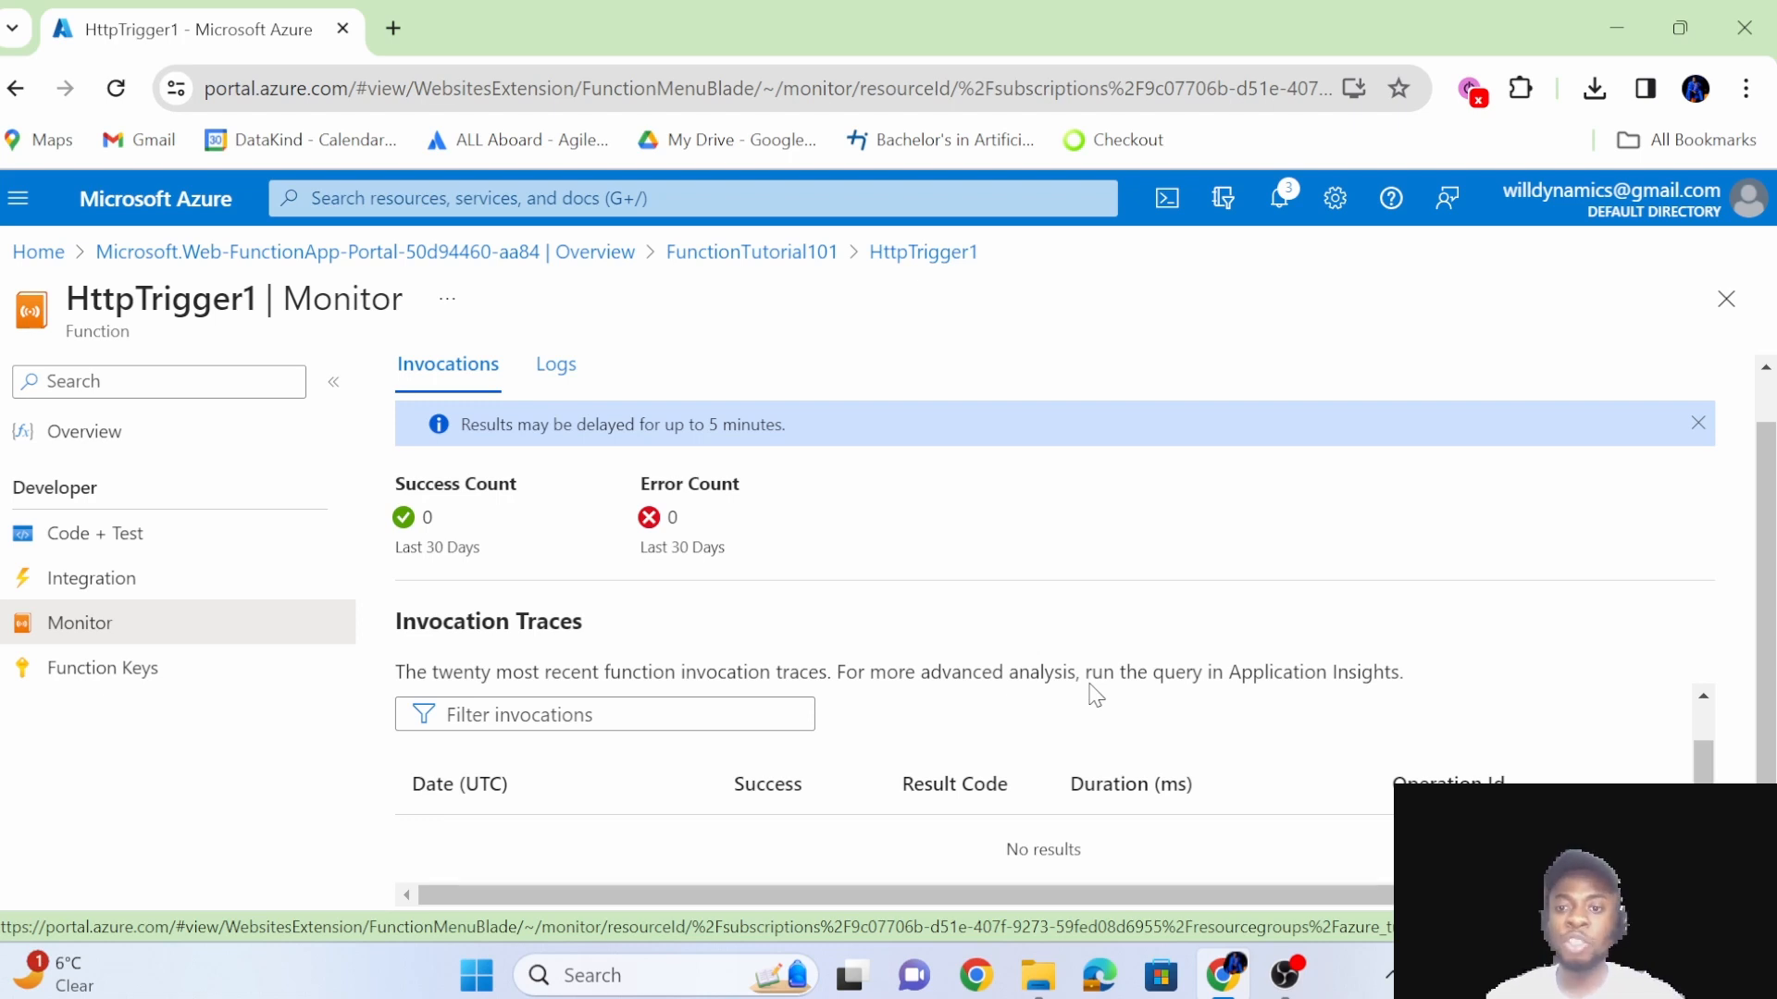
pyautogui.scroll(1, 821, 555)
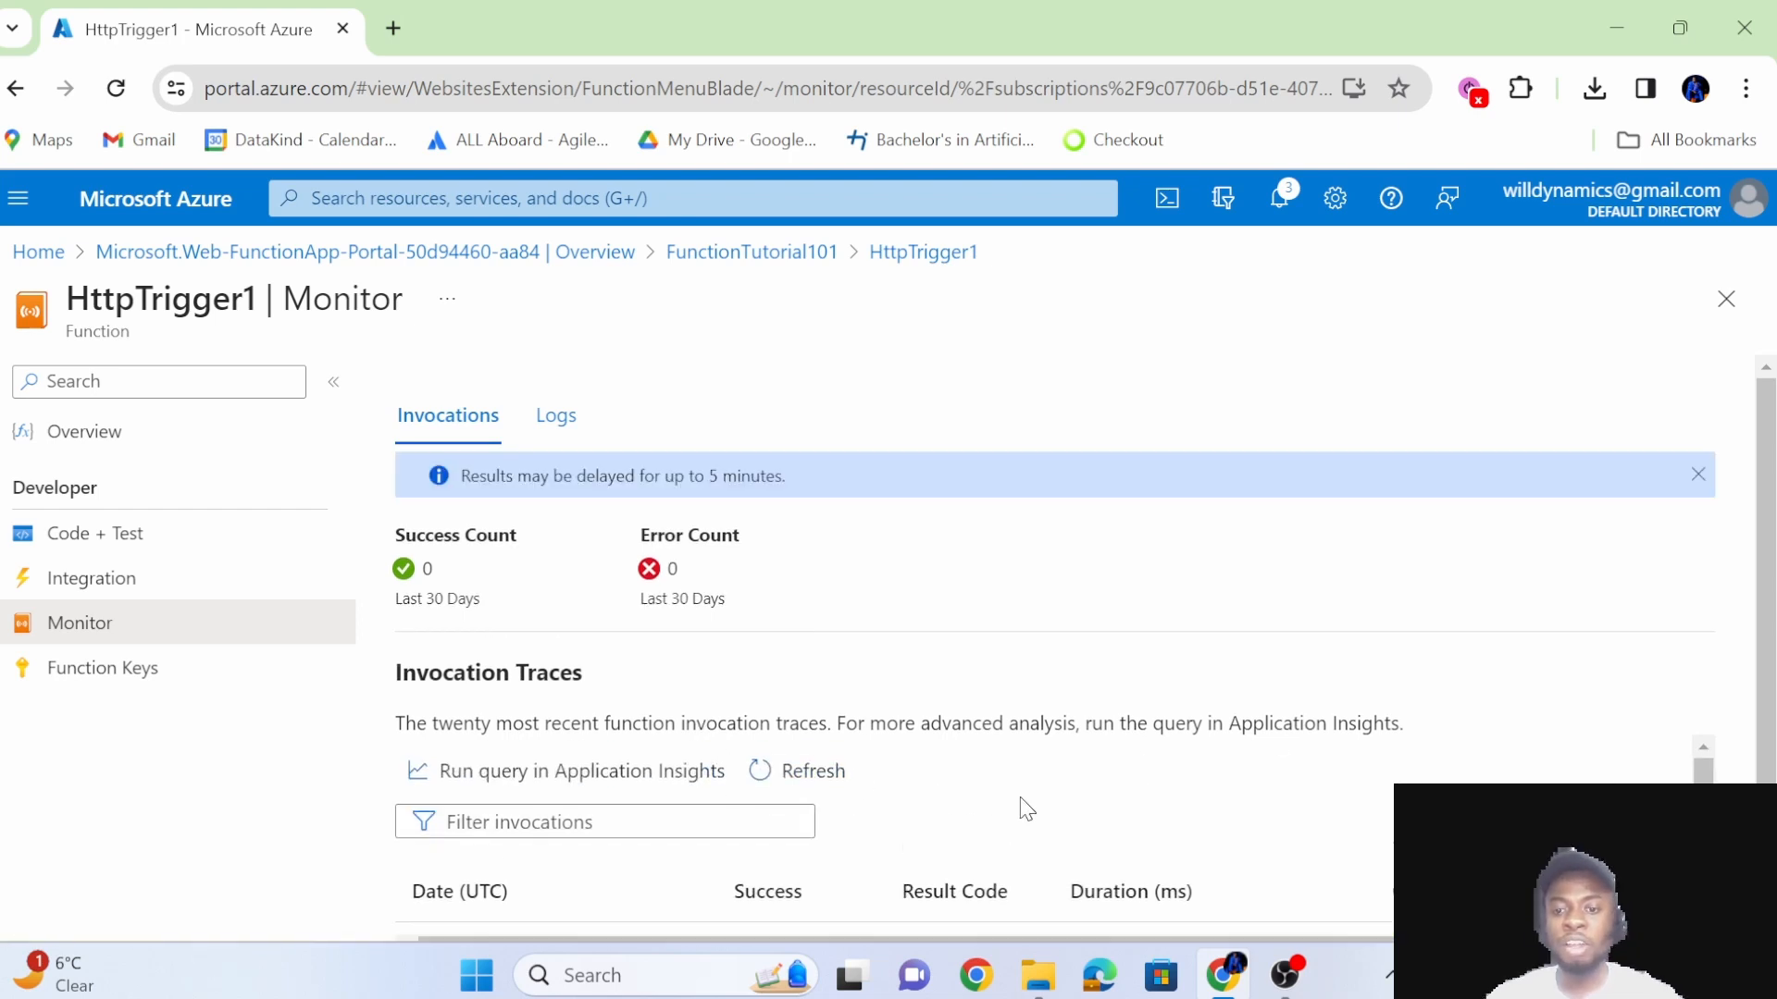
pyautogui.click(821, 777)
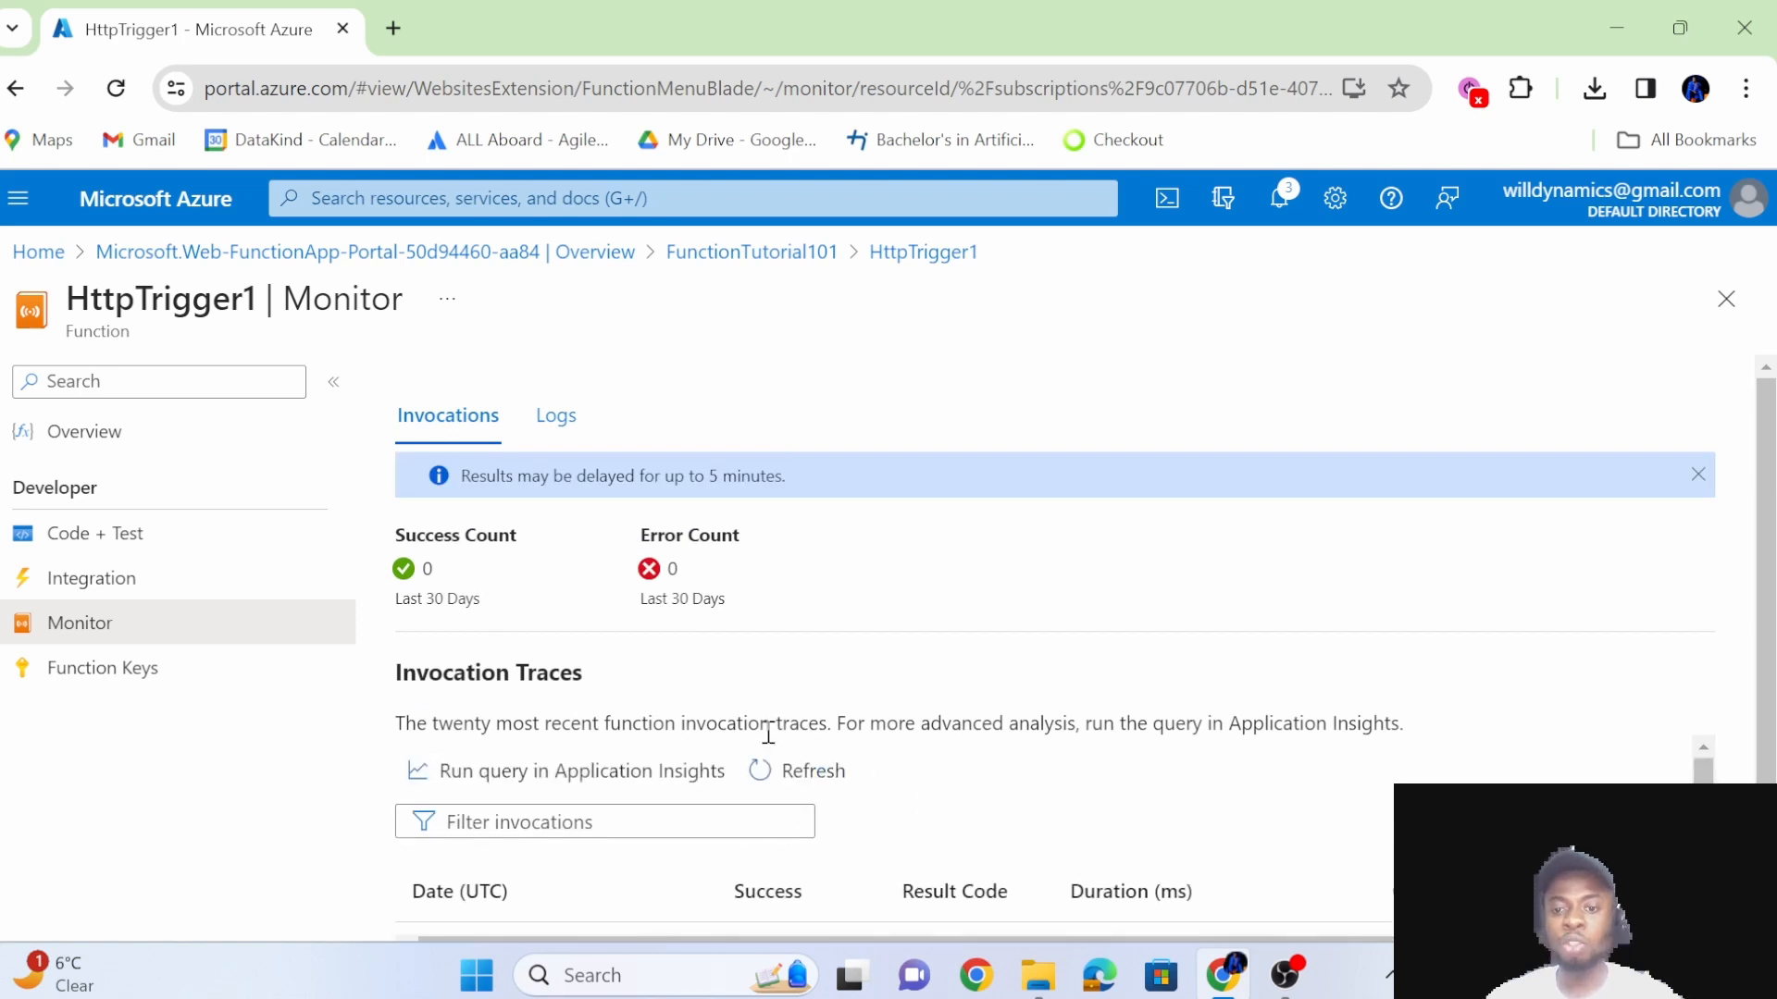
pyautogui.click(760, 773)
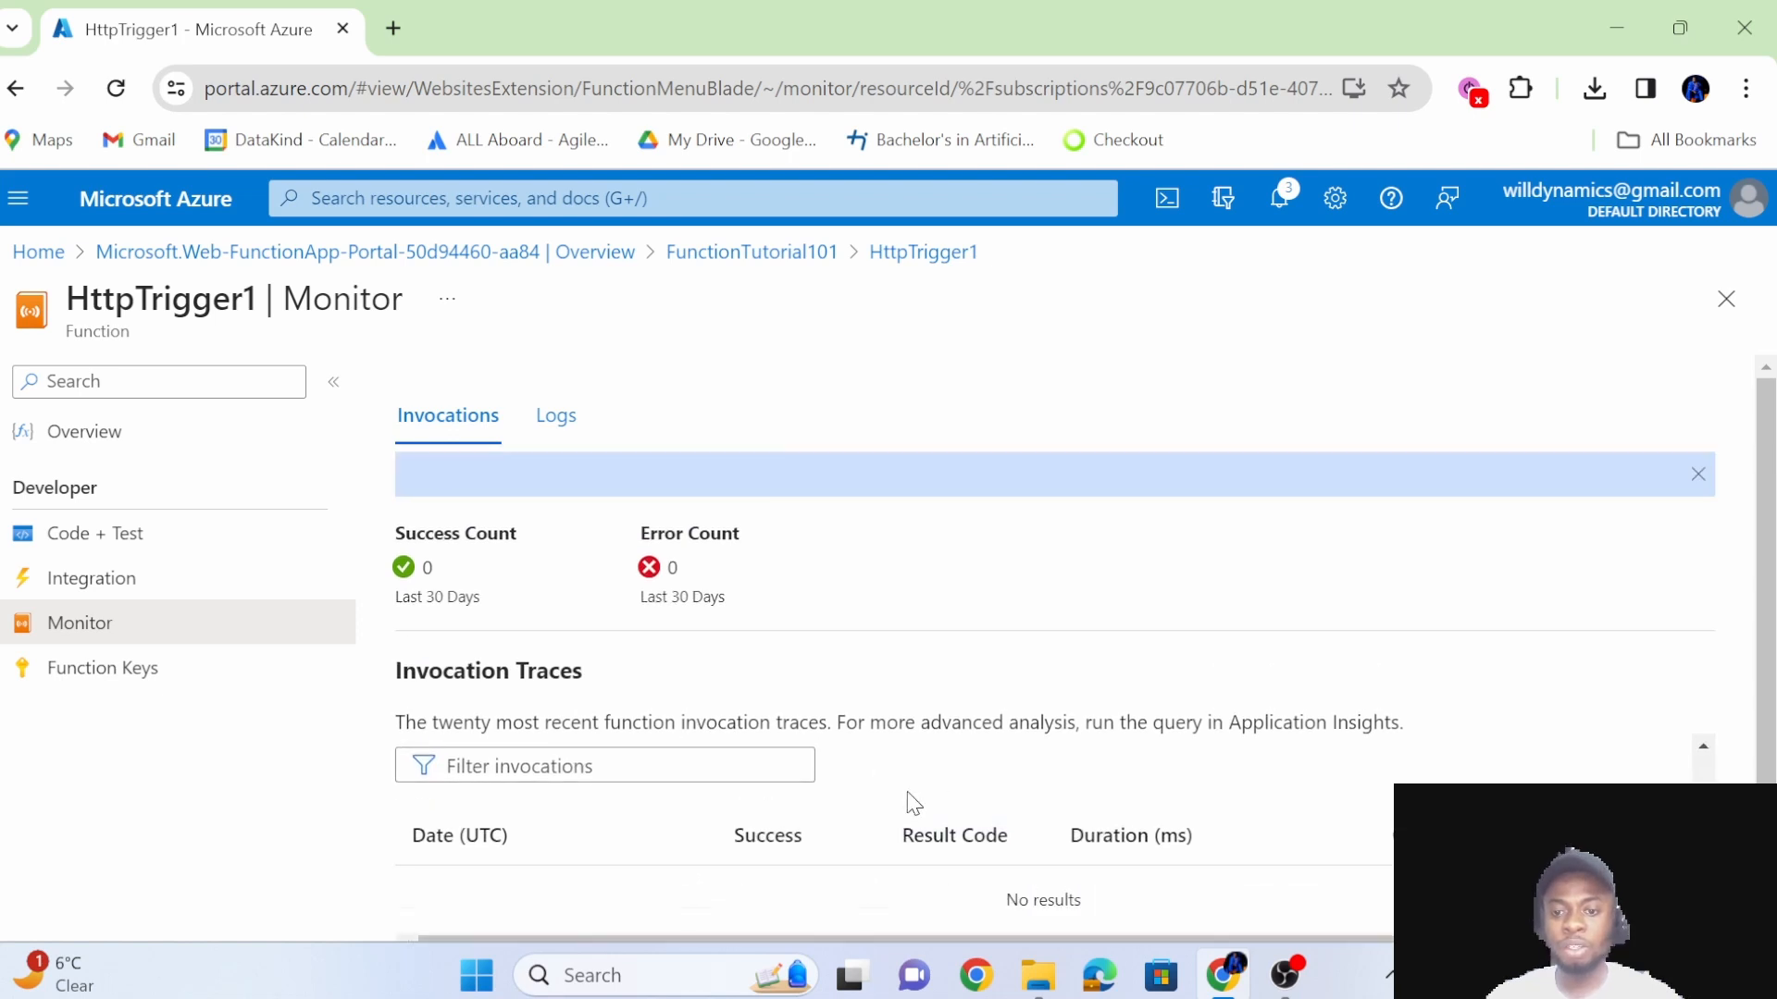
pyautogui.click(822, 764)
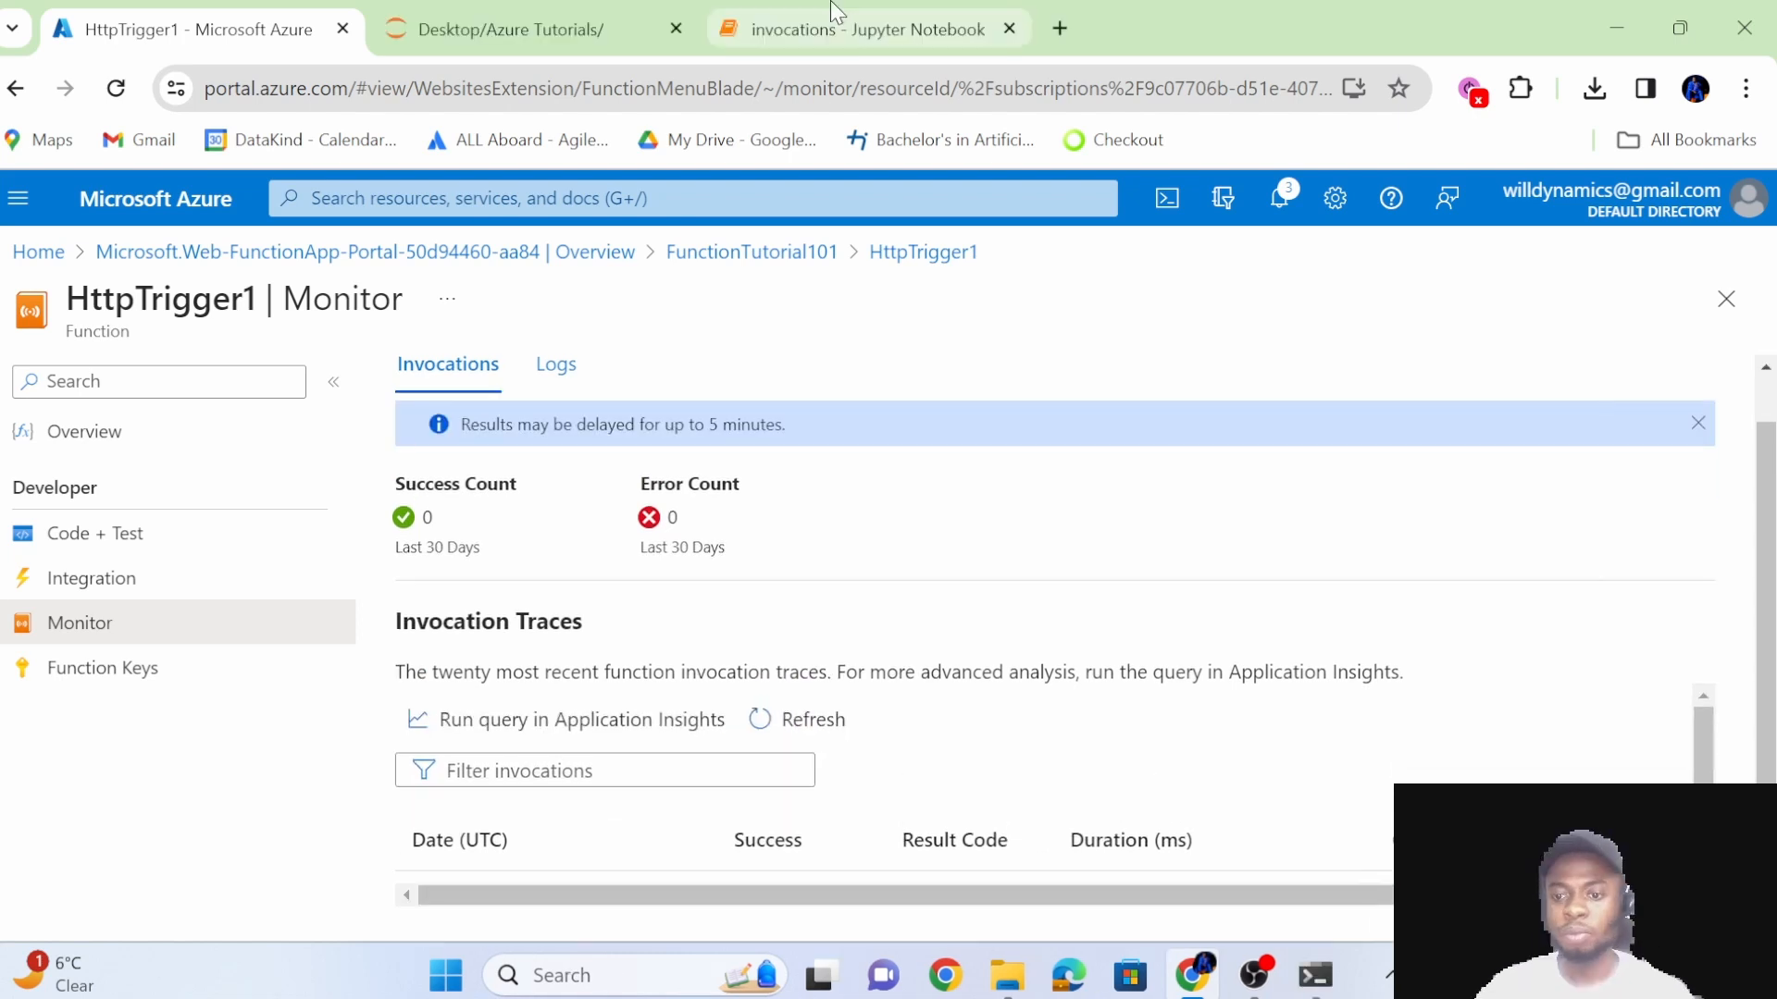
# Switch to the invocations Jupyter notebook and import the requests library in the first cell.
pyautogui.click(833, 11)
pyautogui.click(994, 383)
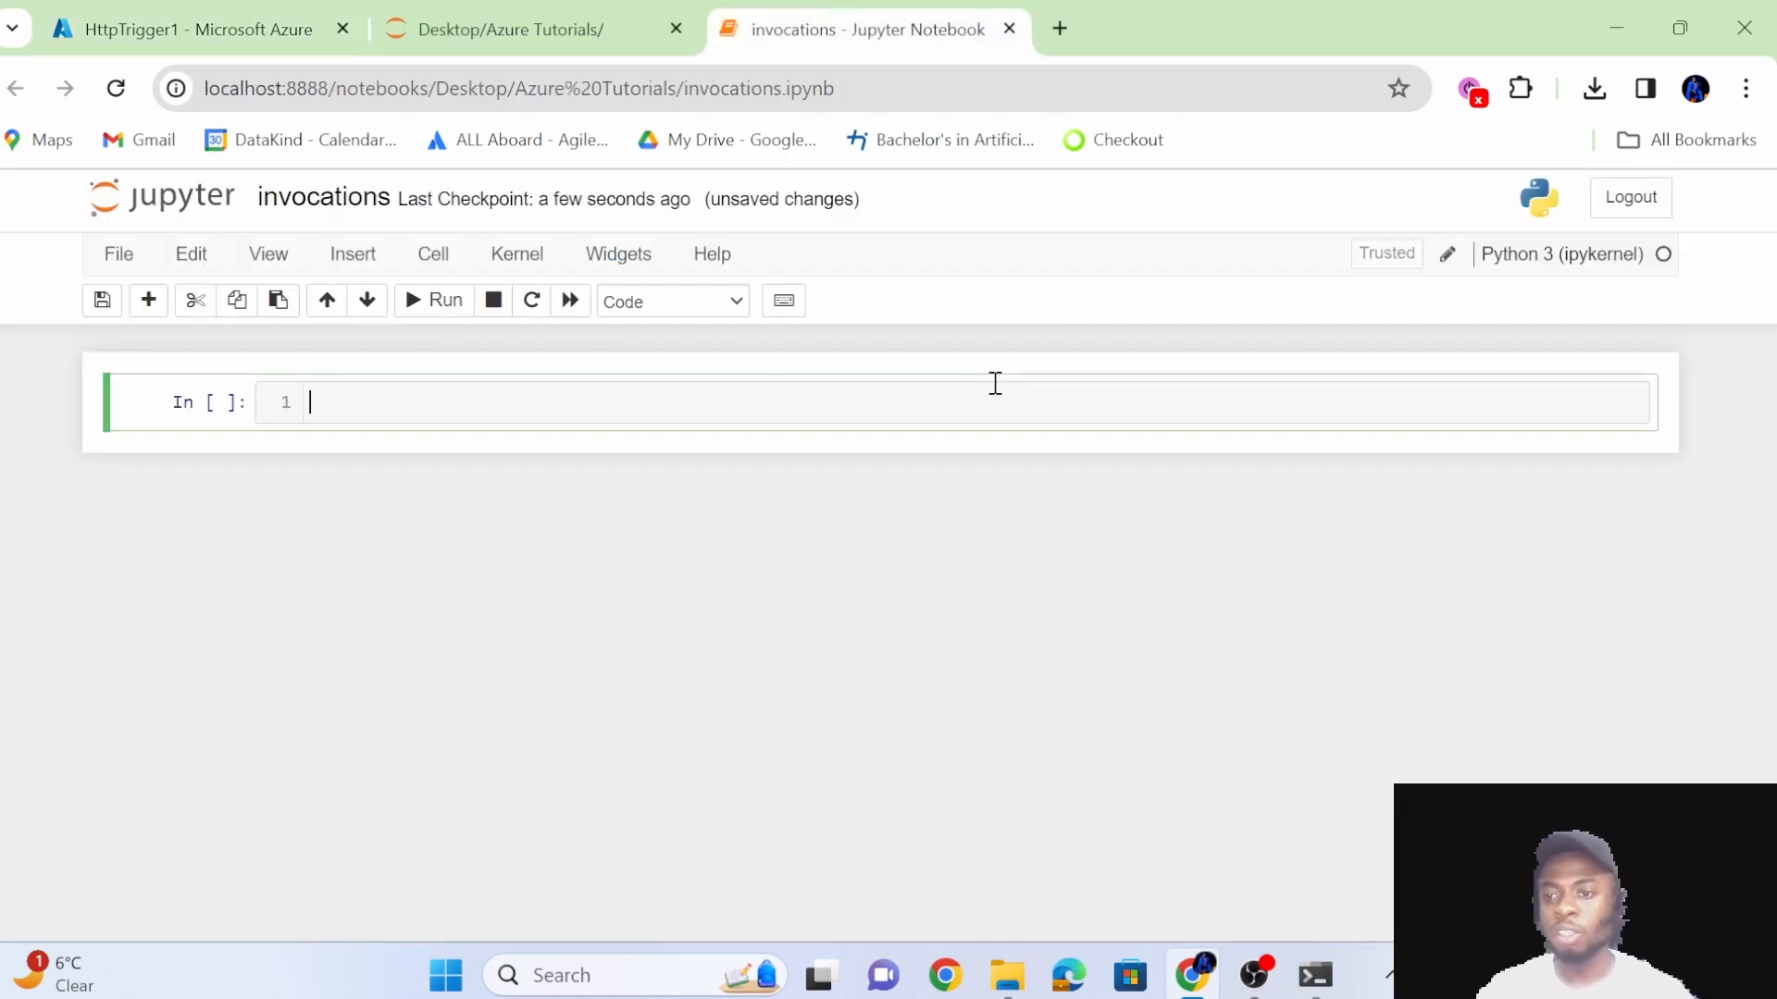
pyautogui.write('import ')
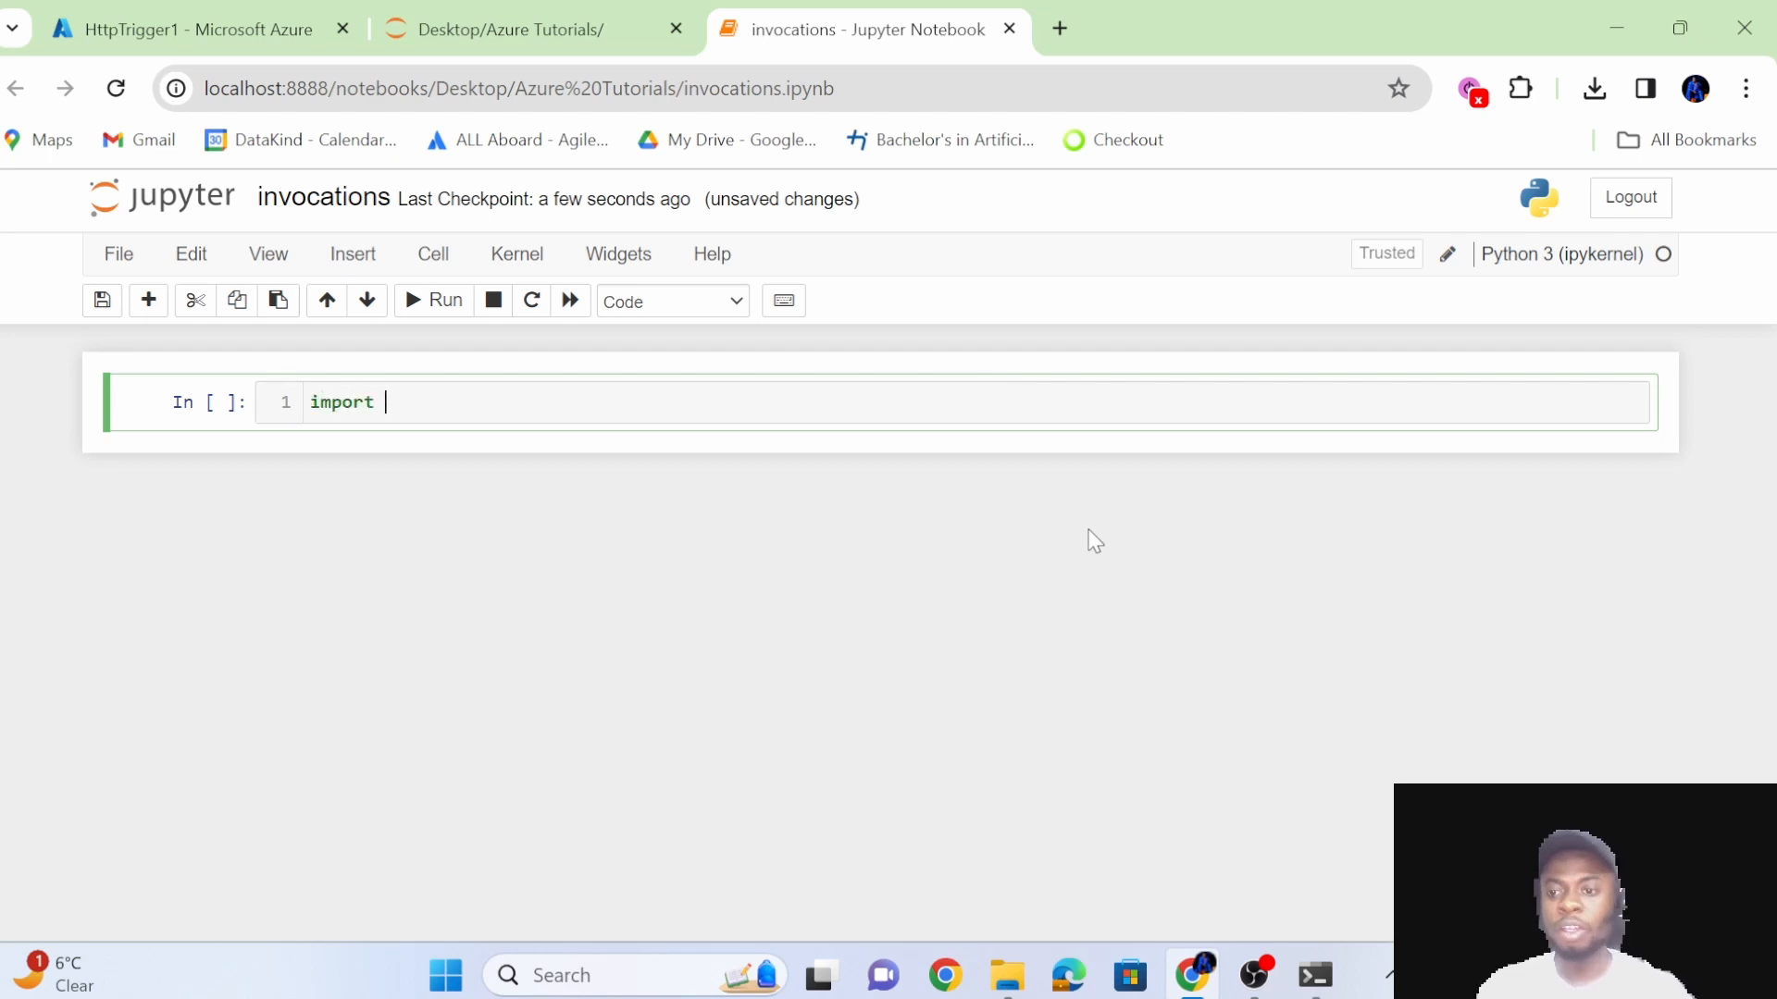
pyautogui.write('requests')
pyautogui.press('Return')
pyautogui.press('Return')
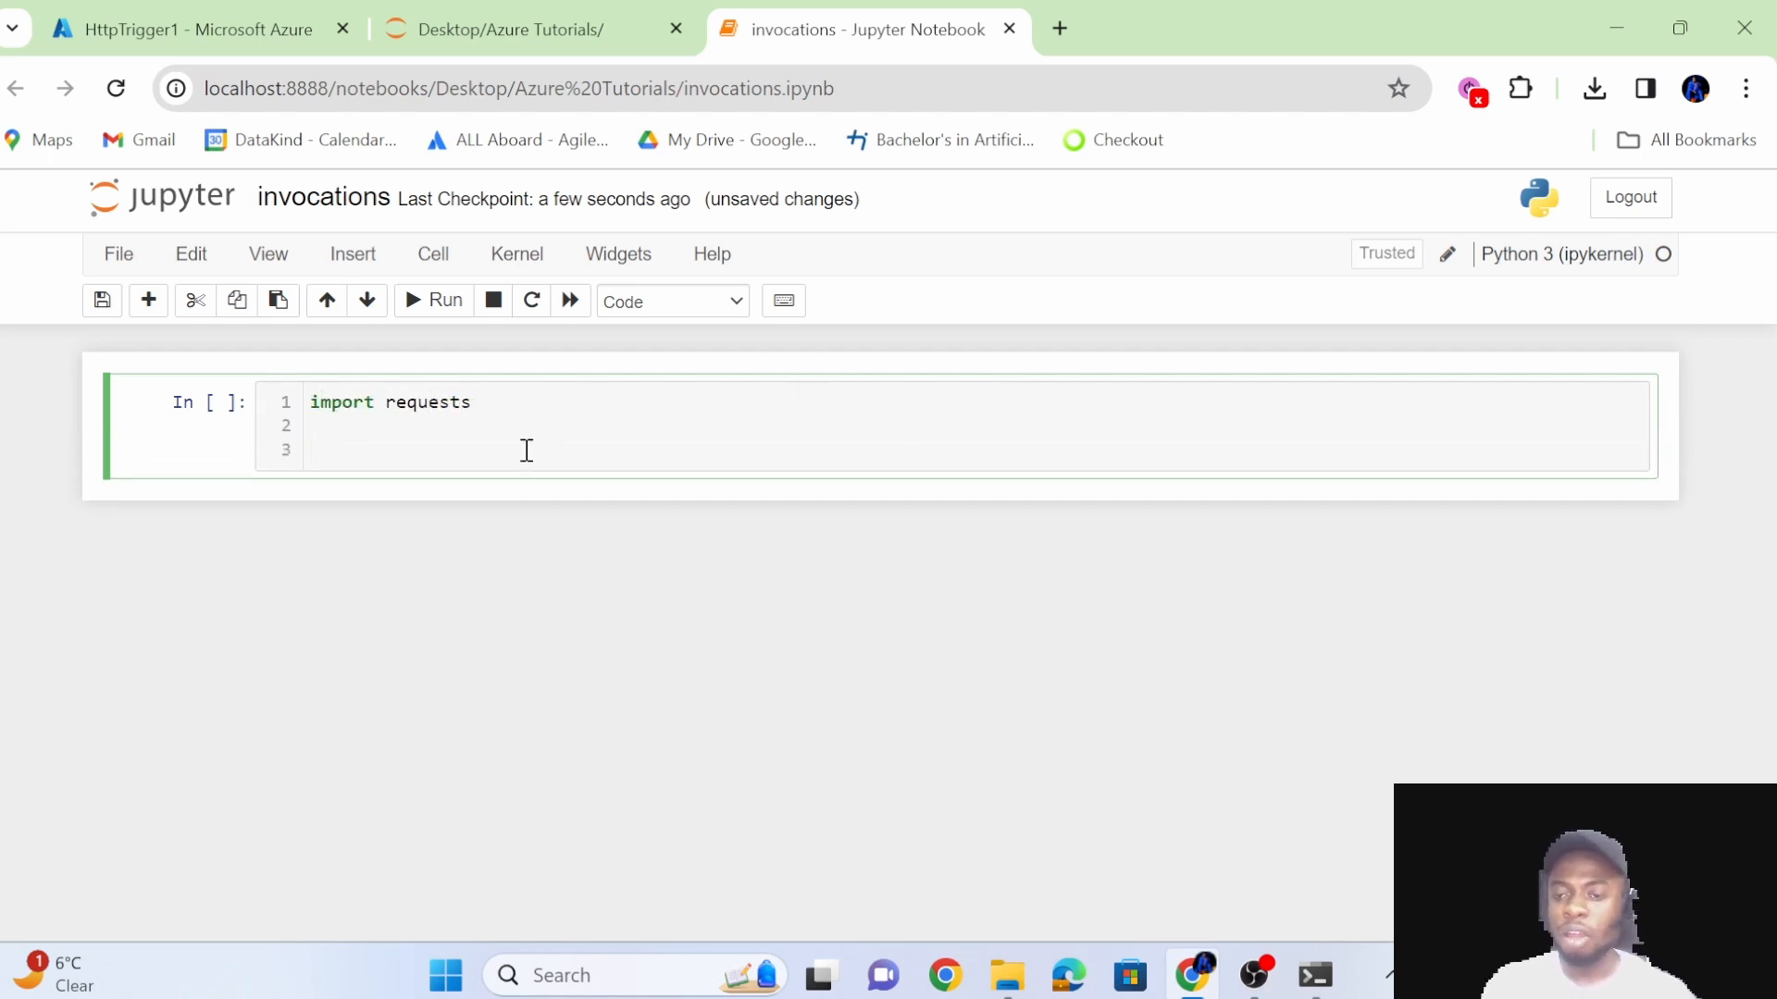
# Return to HttpTrigger1 in the Azure portal and copy its function URL for the default key from the overview.
pyautogui.click(257, 18)
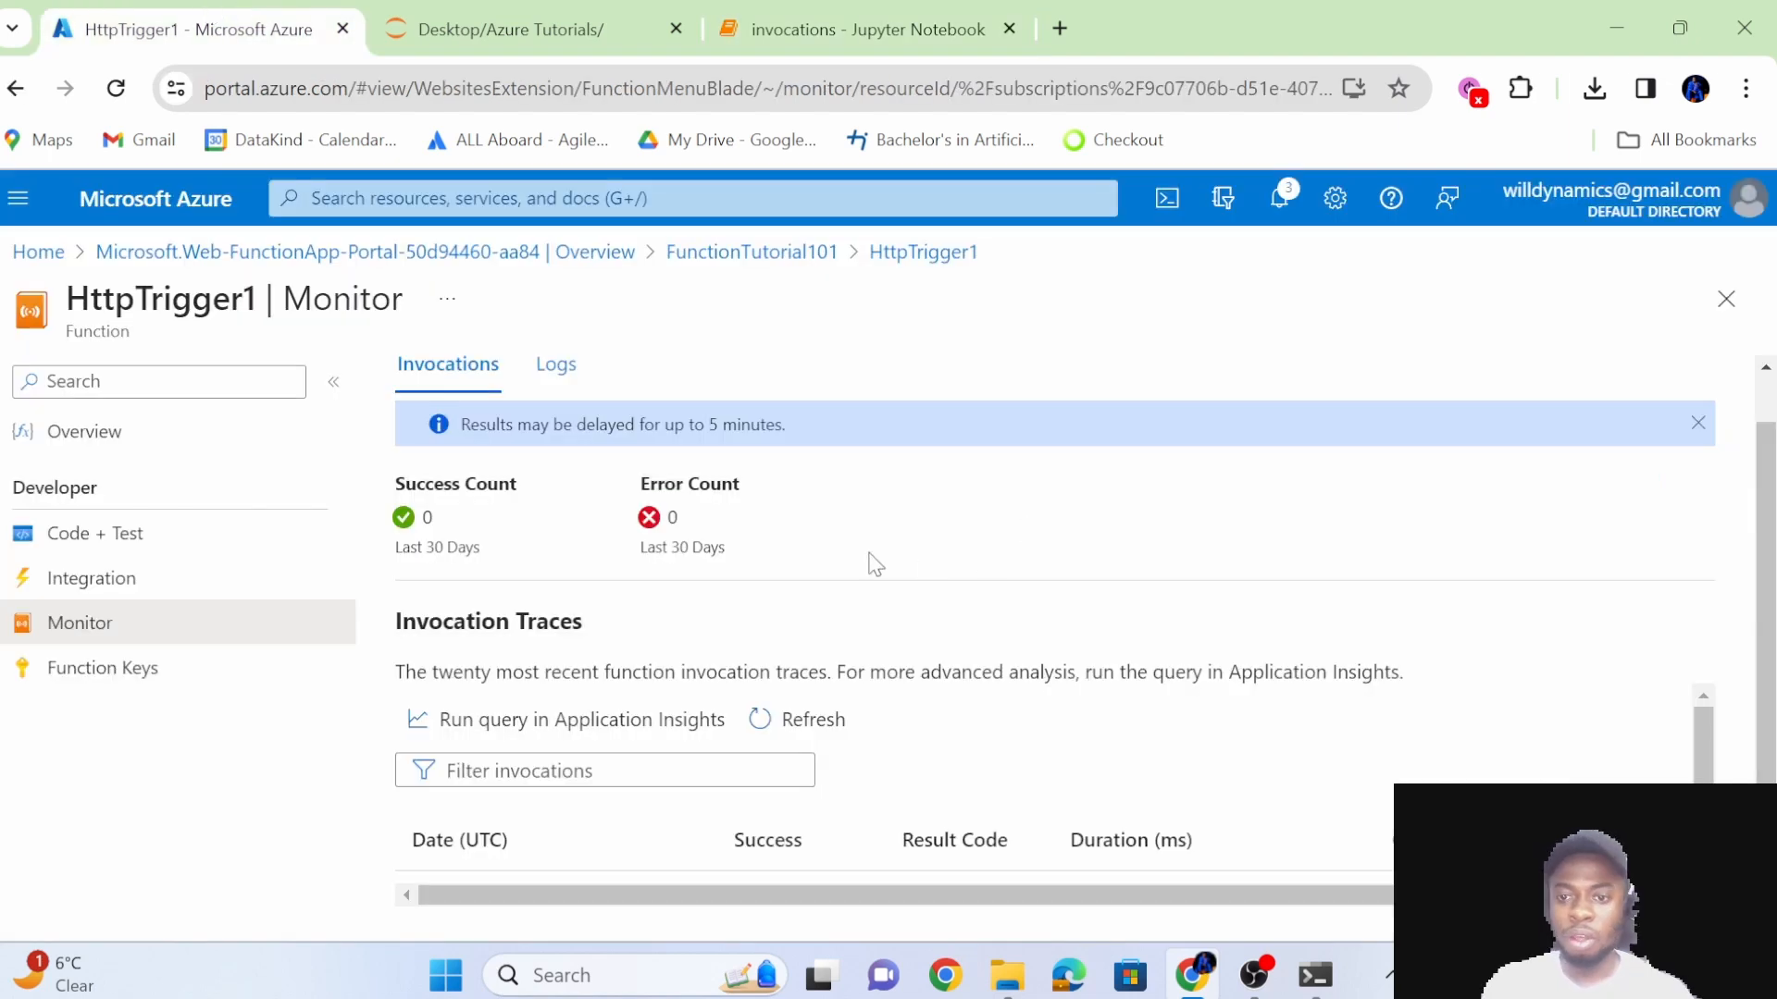
pyautogui.click(204, 433)
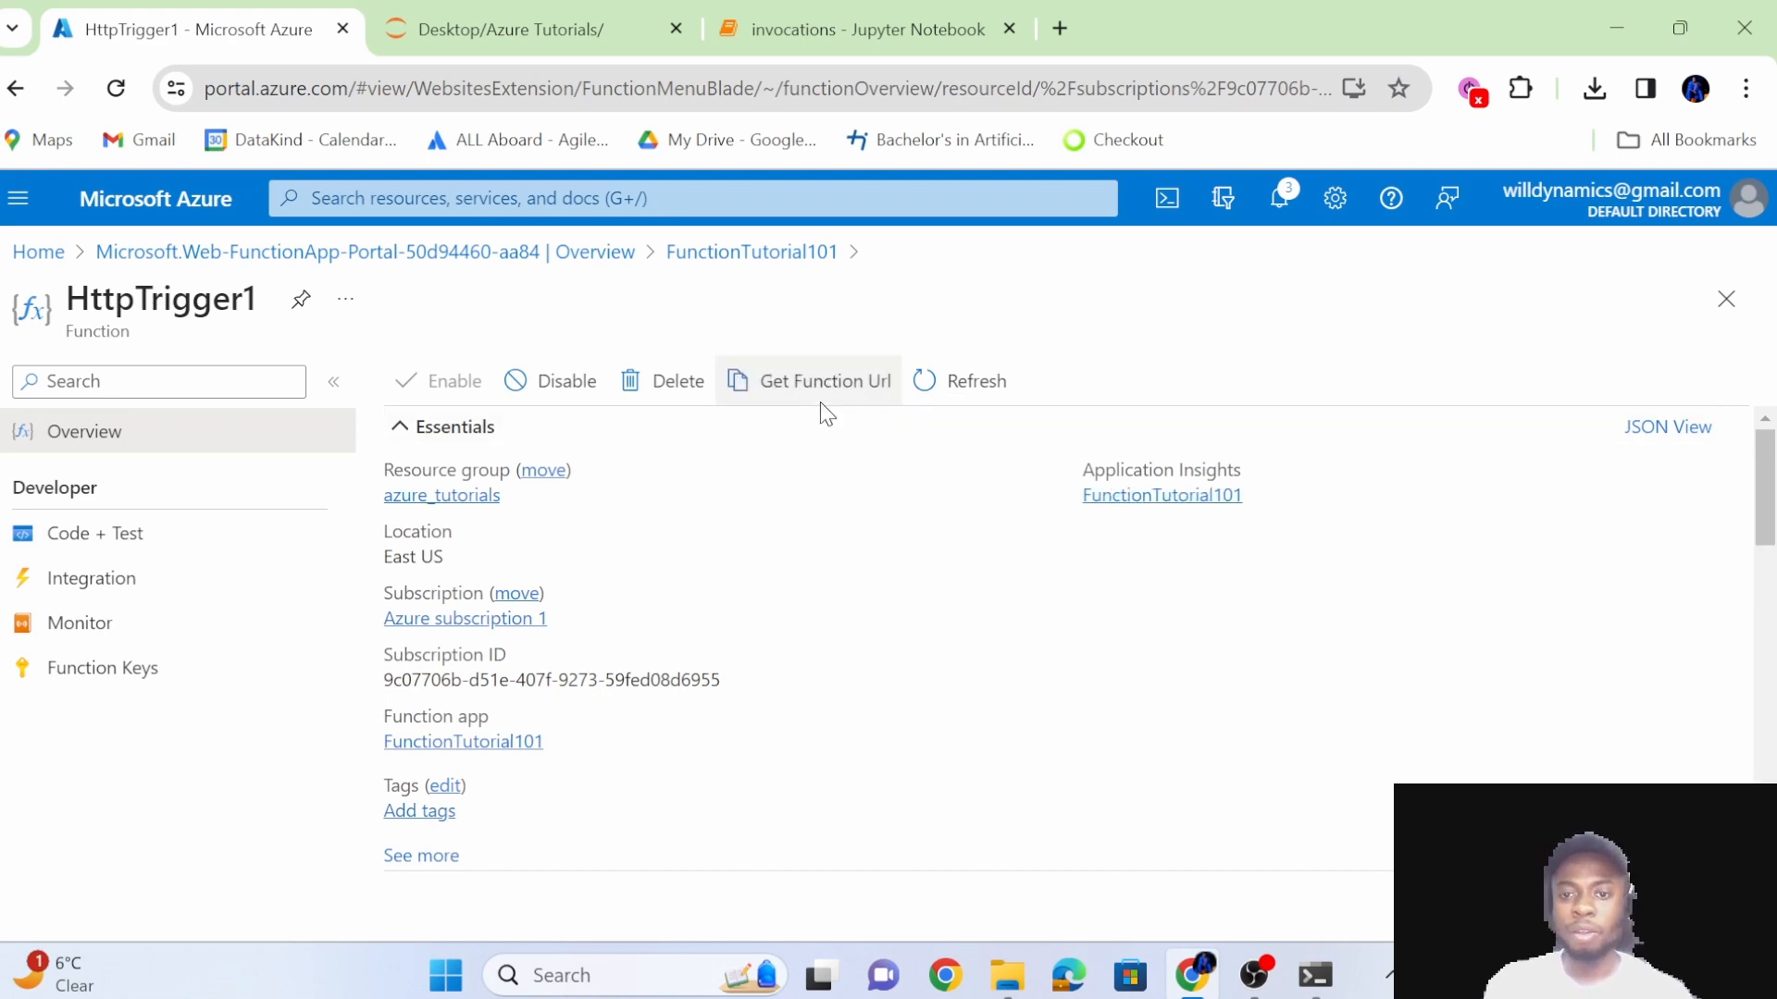
pyautogui.click(833, 393)
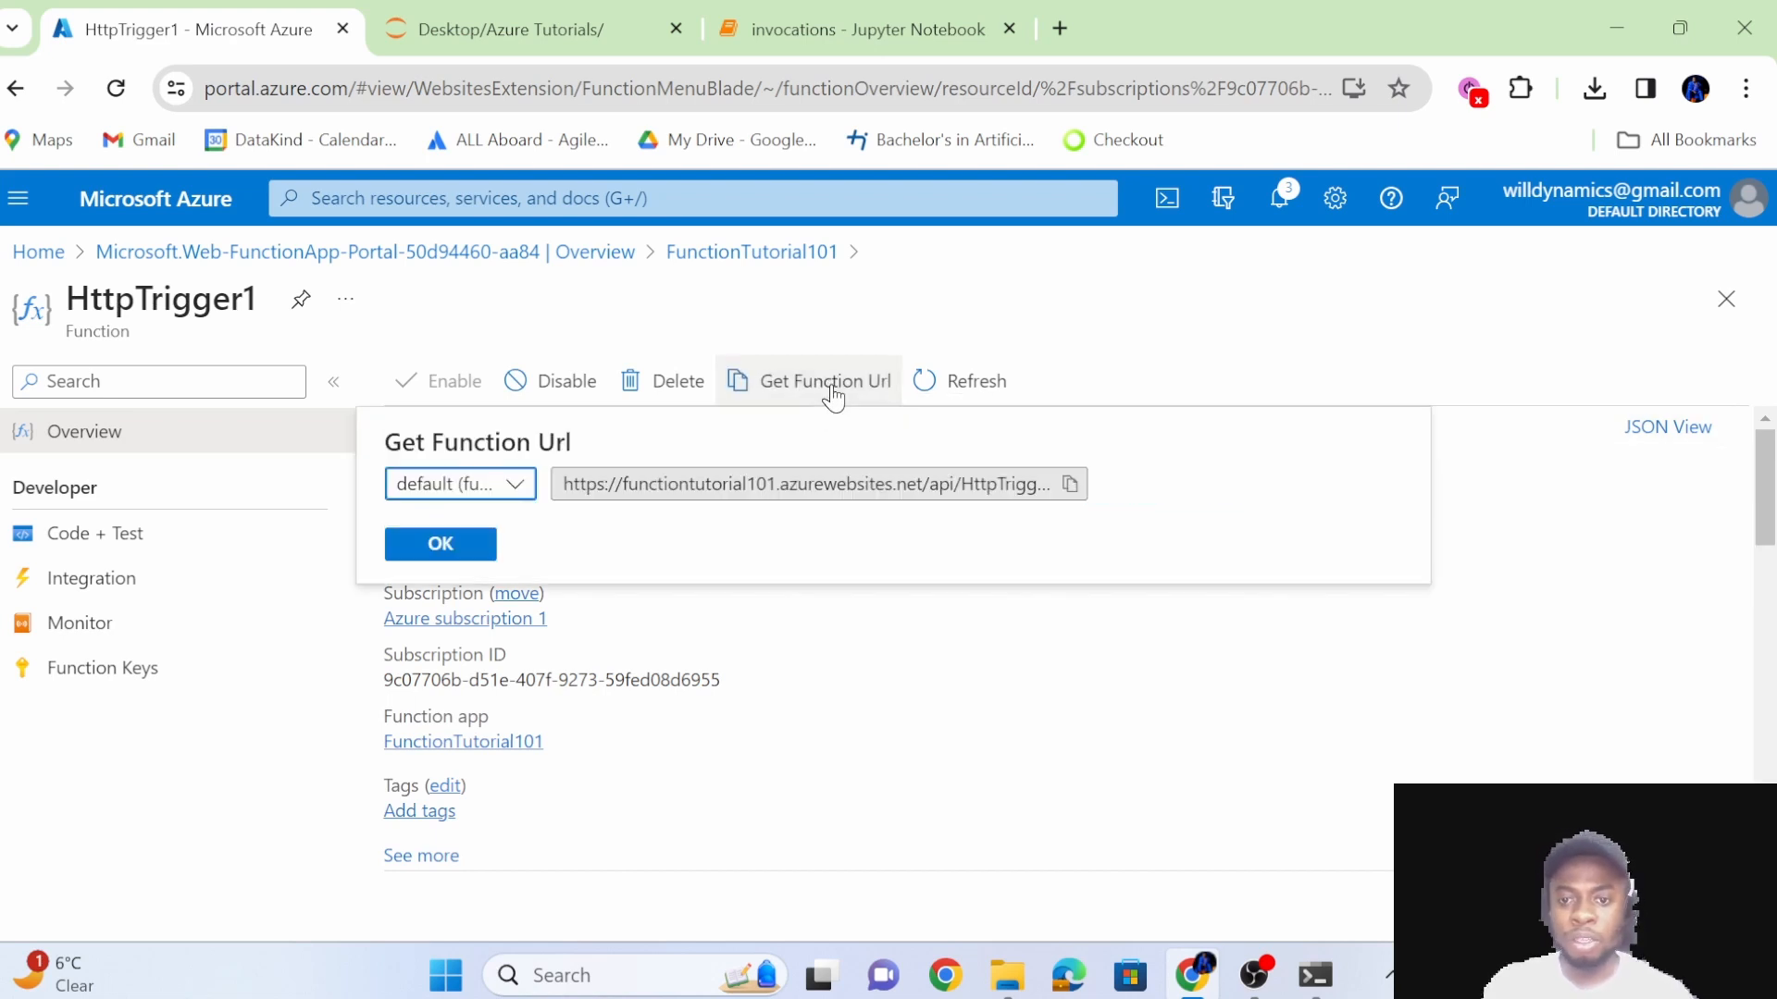
pyautogui.click(1073, 496)
# Assign the copied function URL, including its access key, as a string to a variable named url in the invocations notebook.
pyautogui.click(894, 19)
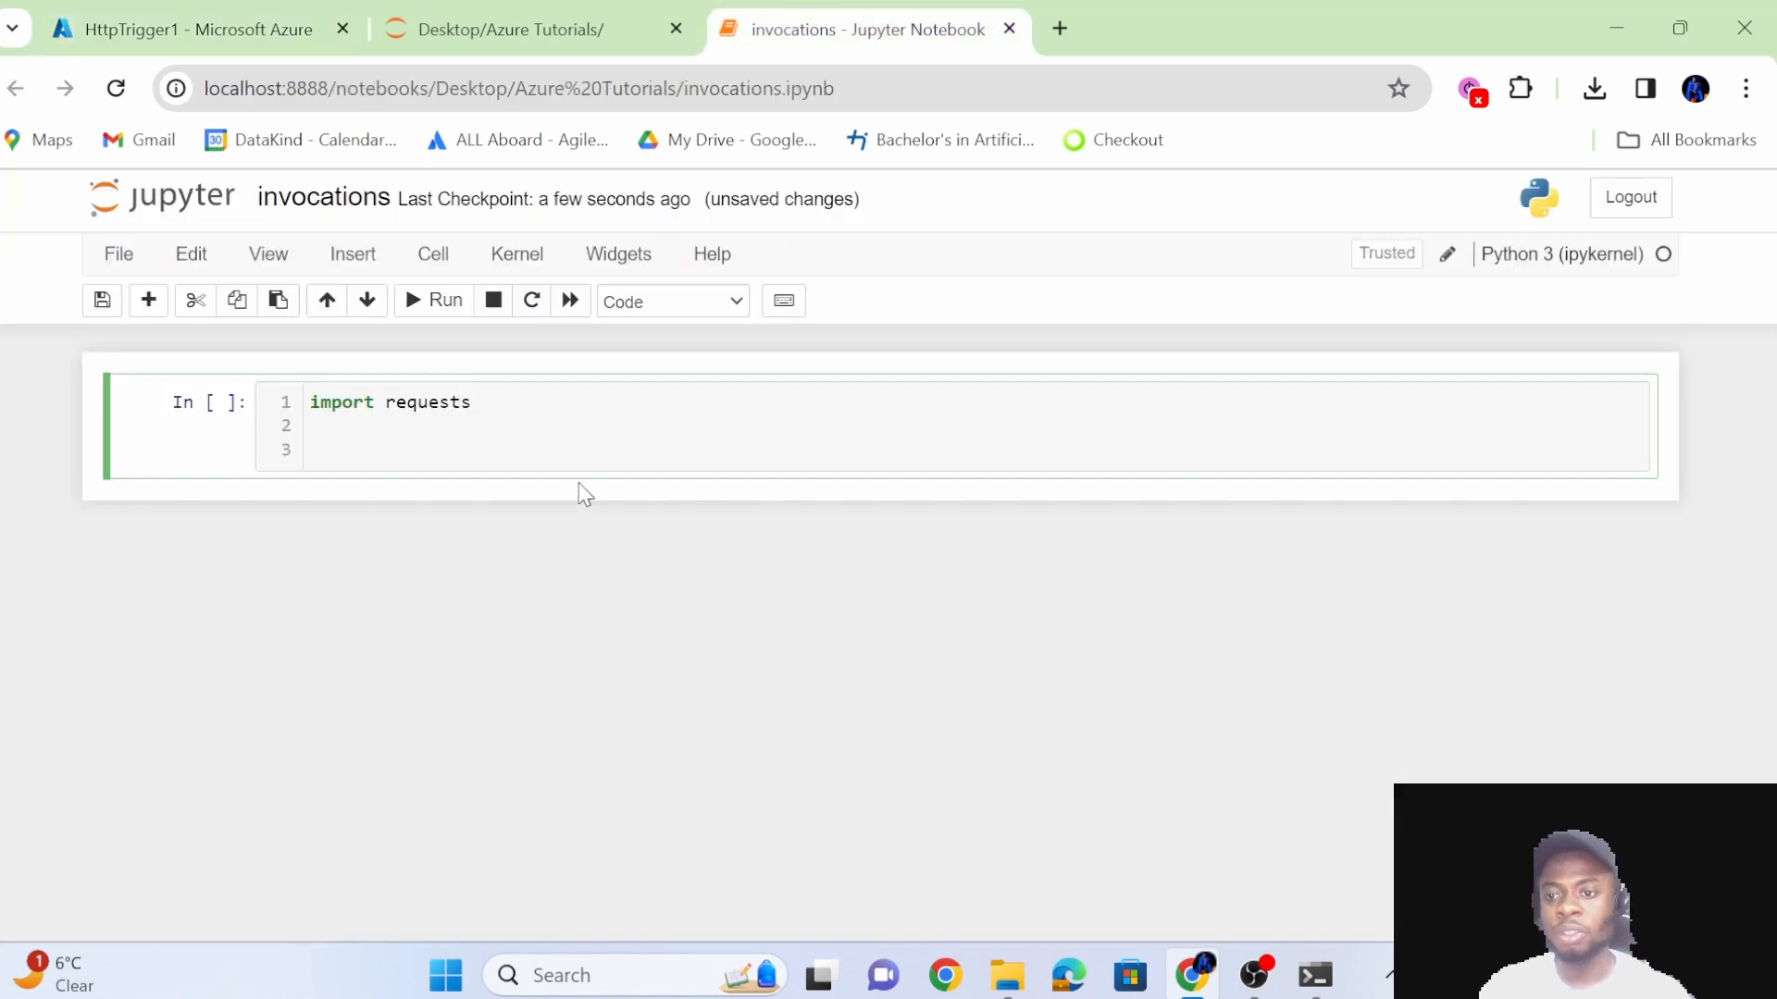
pyautogui.click(624, 461)
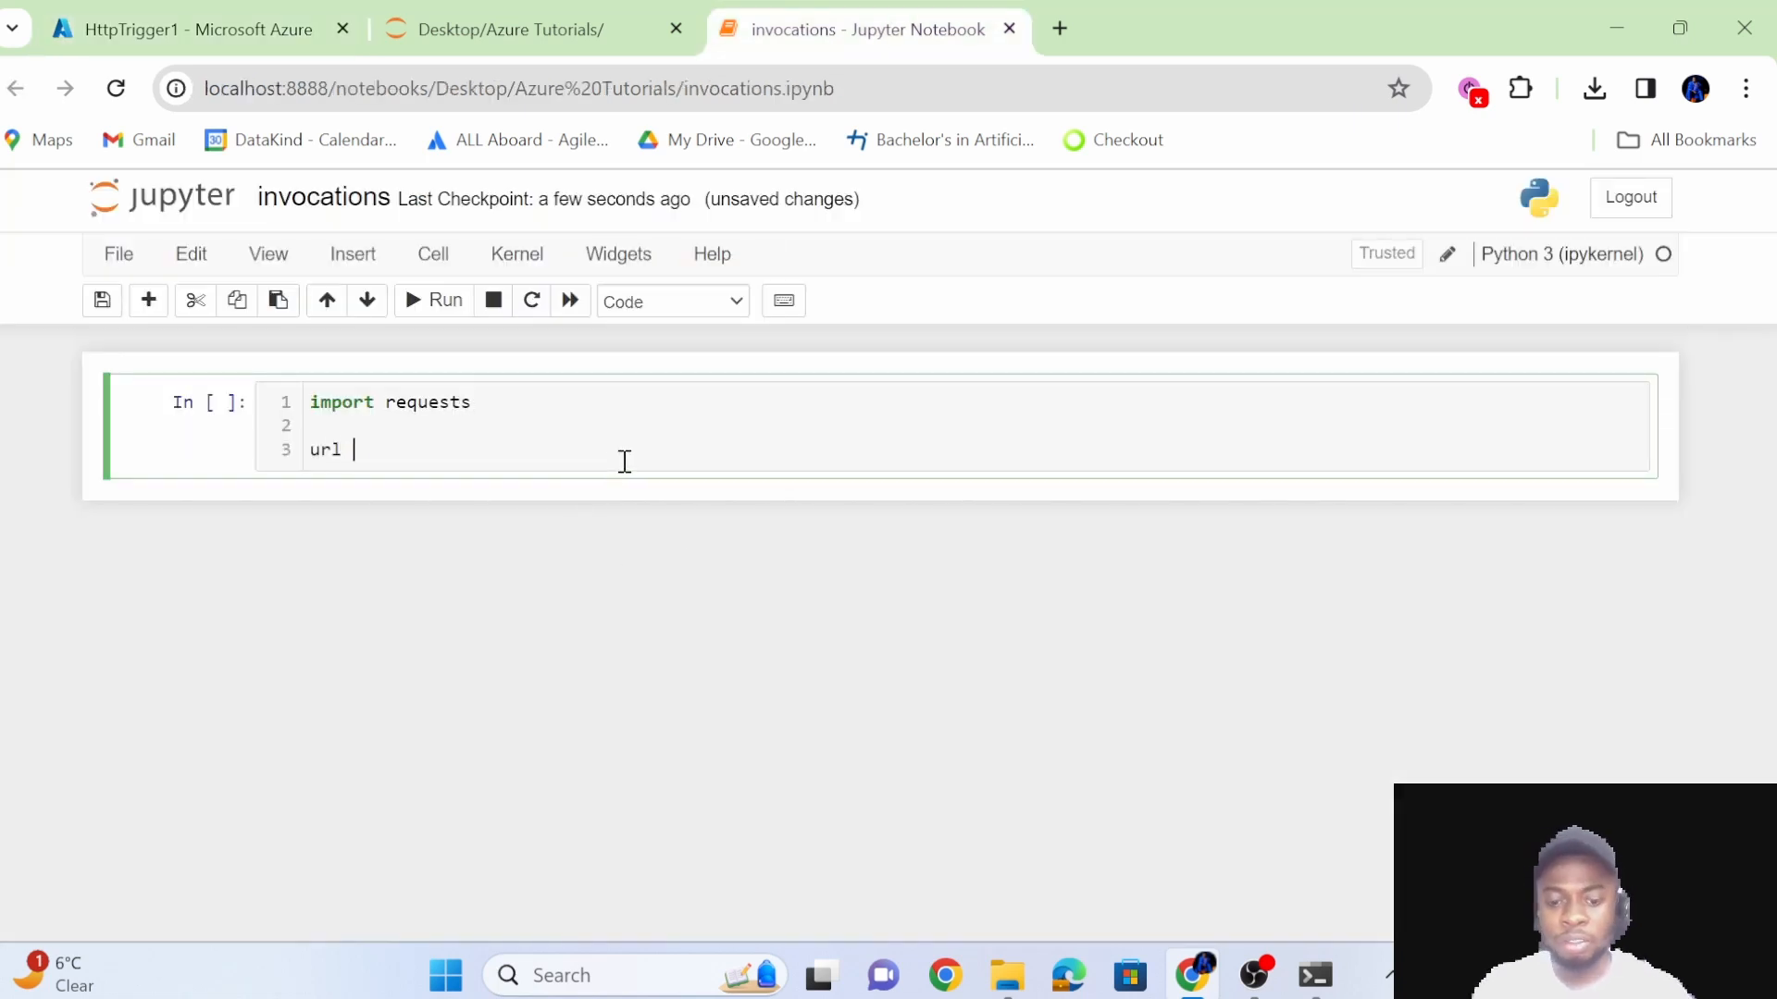
pyautogui.write("url = '")
pyautogui.hotkey('ctrl', 'v')
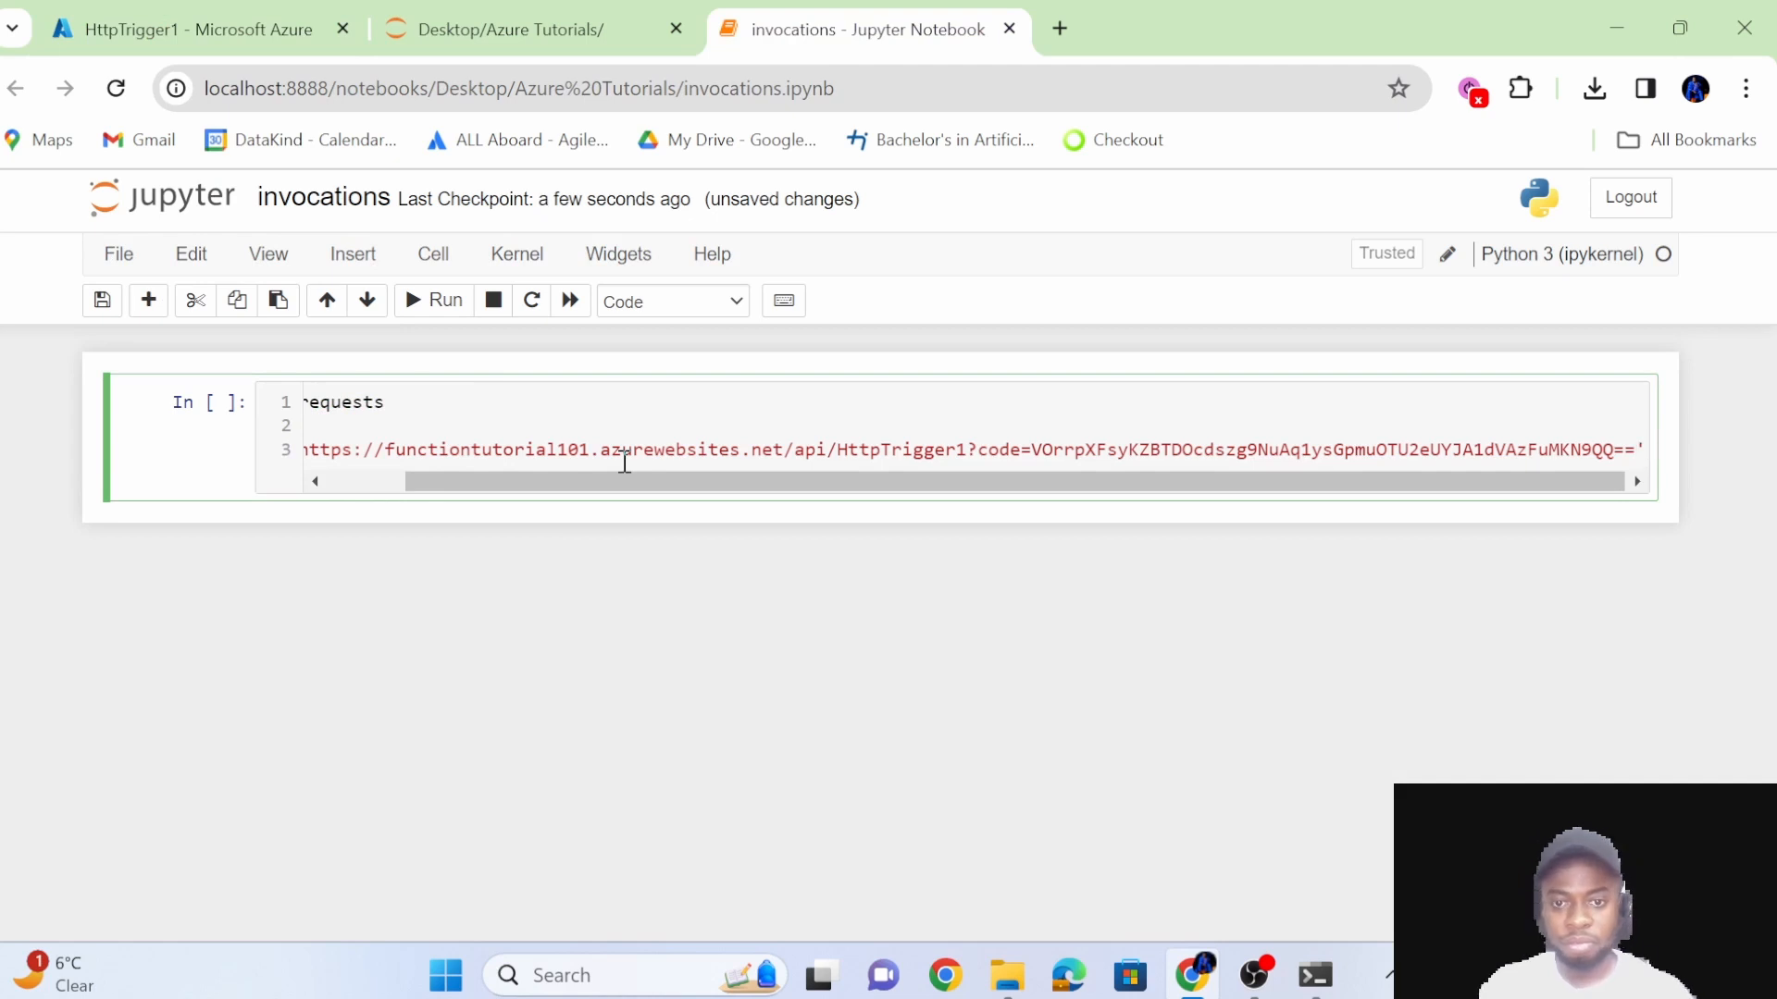
pyautogui.press('Return')
pyautogui.press('Return')
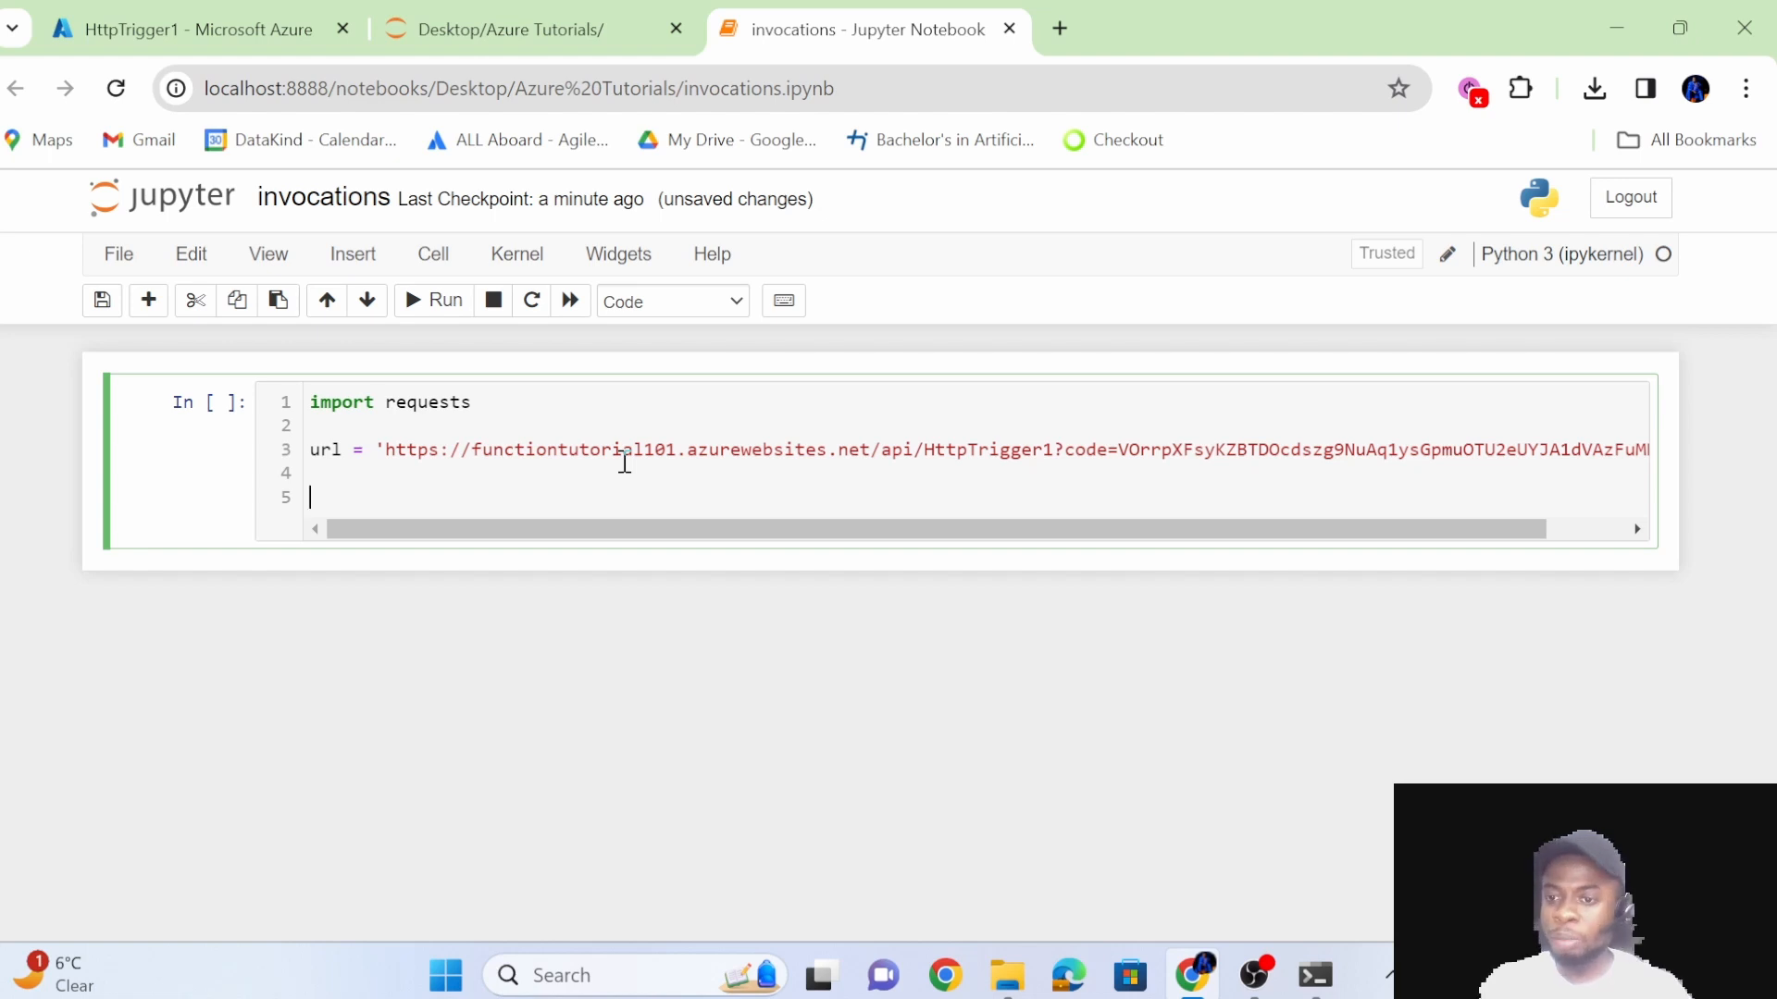
# Define a params dictionary directly below the url line, with the key 'name' and a person's name as its value.
pyautogui.press('BackSpace')
pyautogui.write('params')
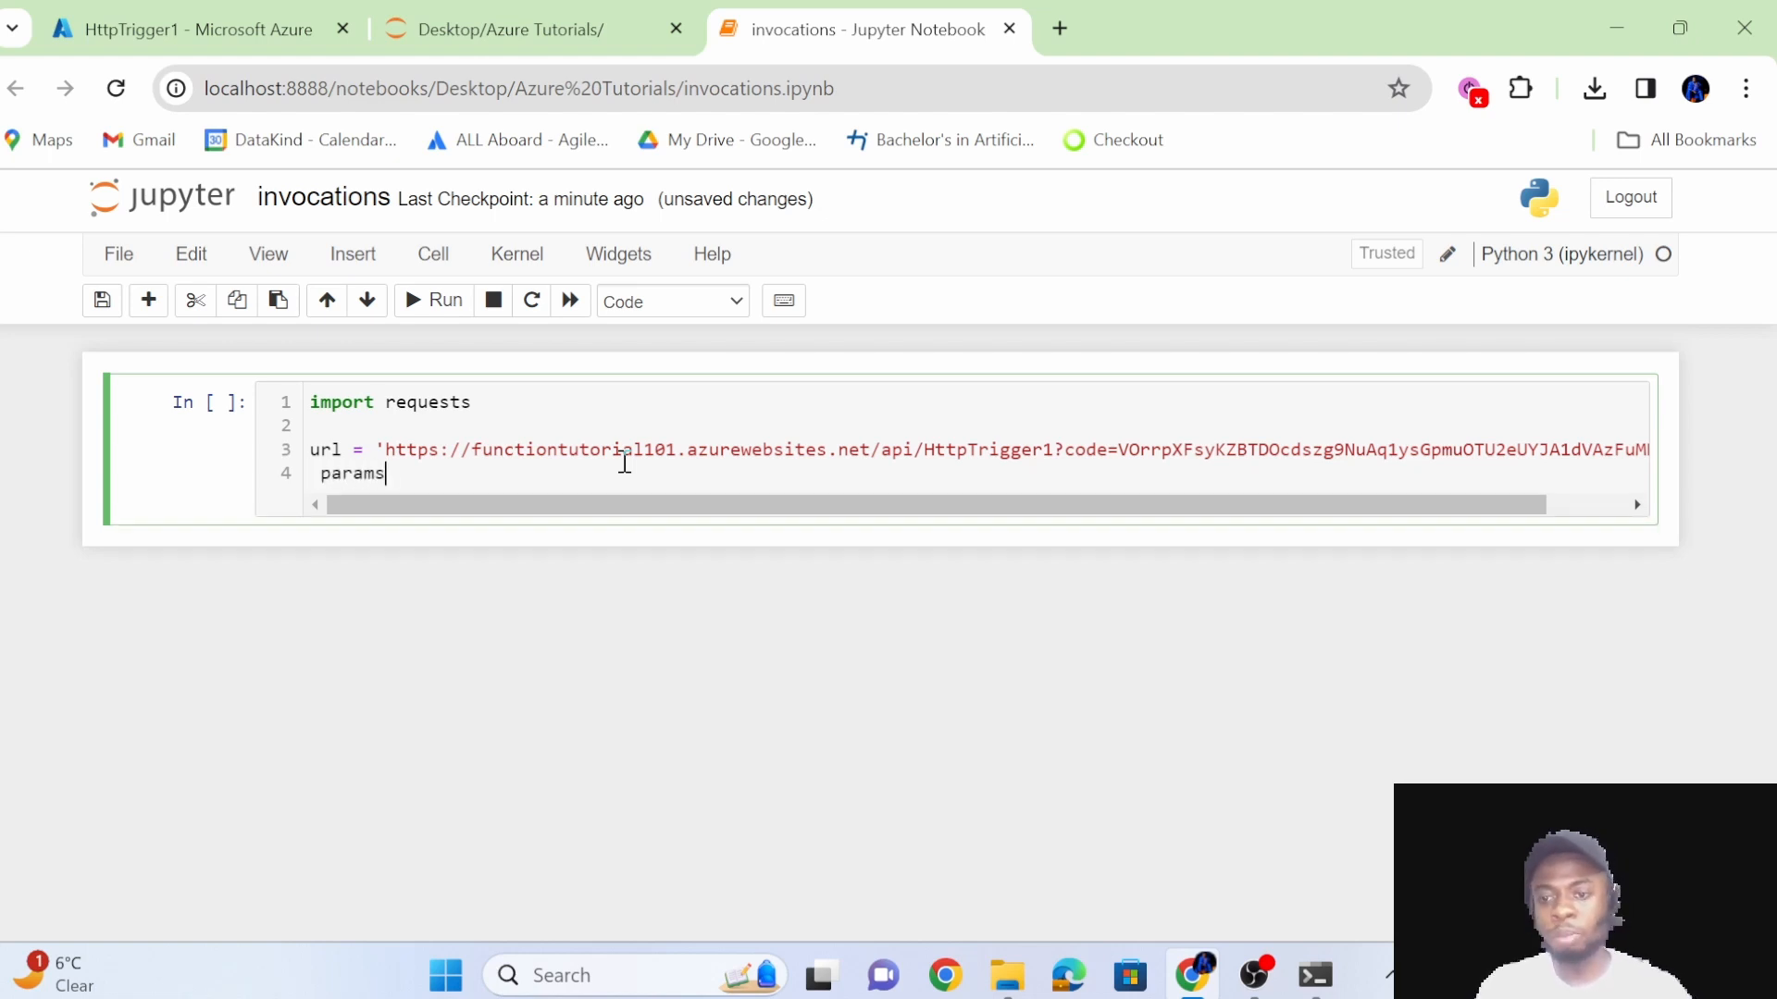
pyautogui.press('Home')
pyautogui.press('BackSpace')
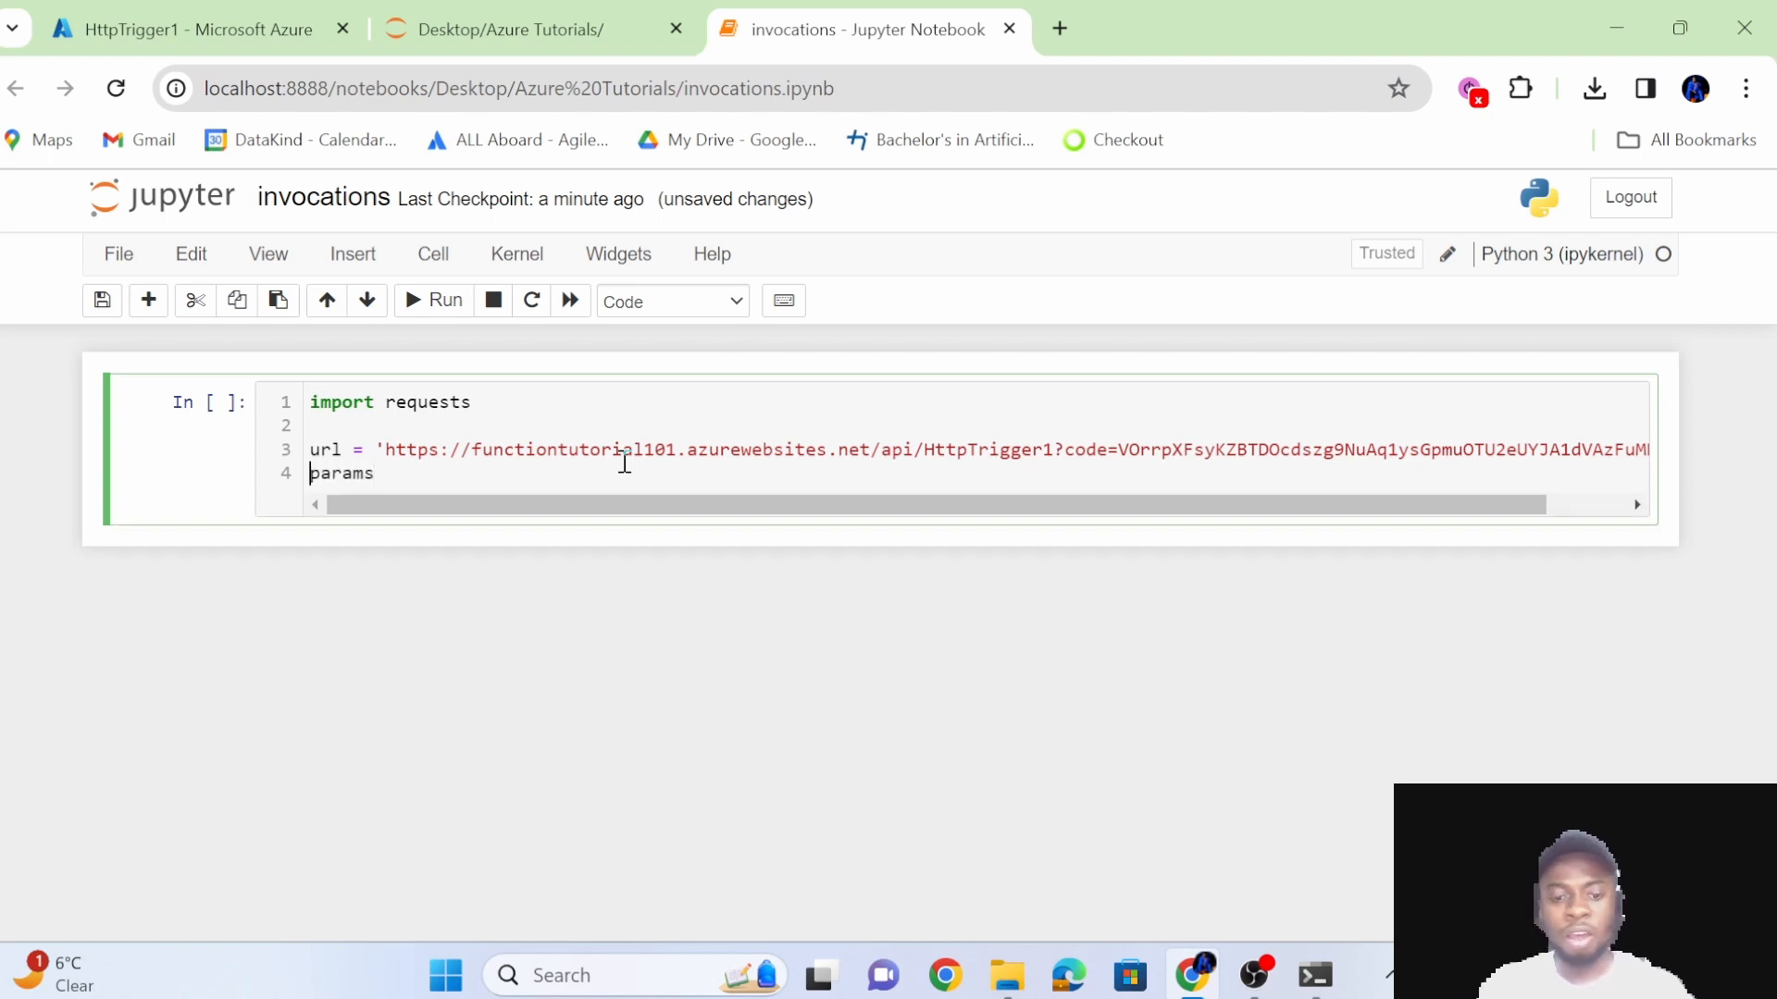
pyautogui.press('End')
pyautogui.write('= ')
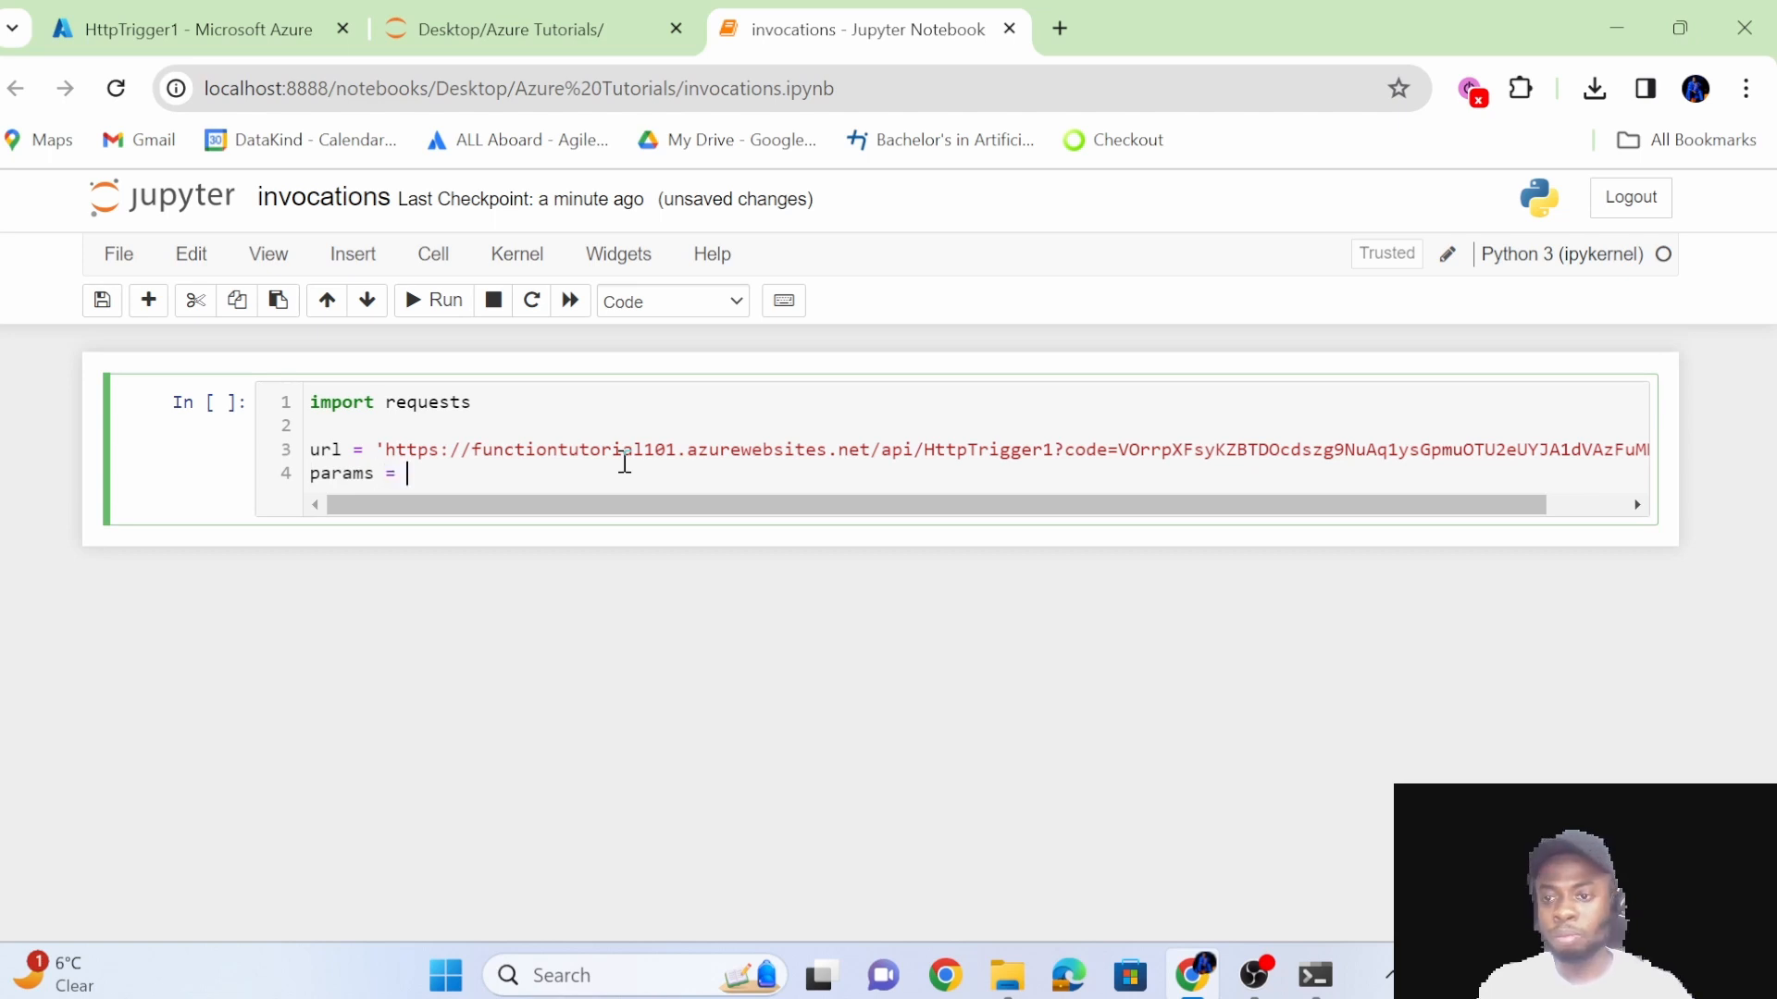
pyautogui.write('{')
pyautogui.press('Return')
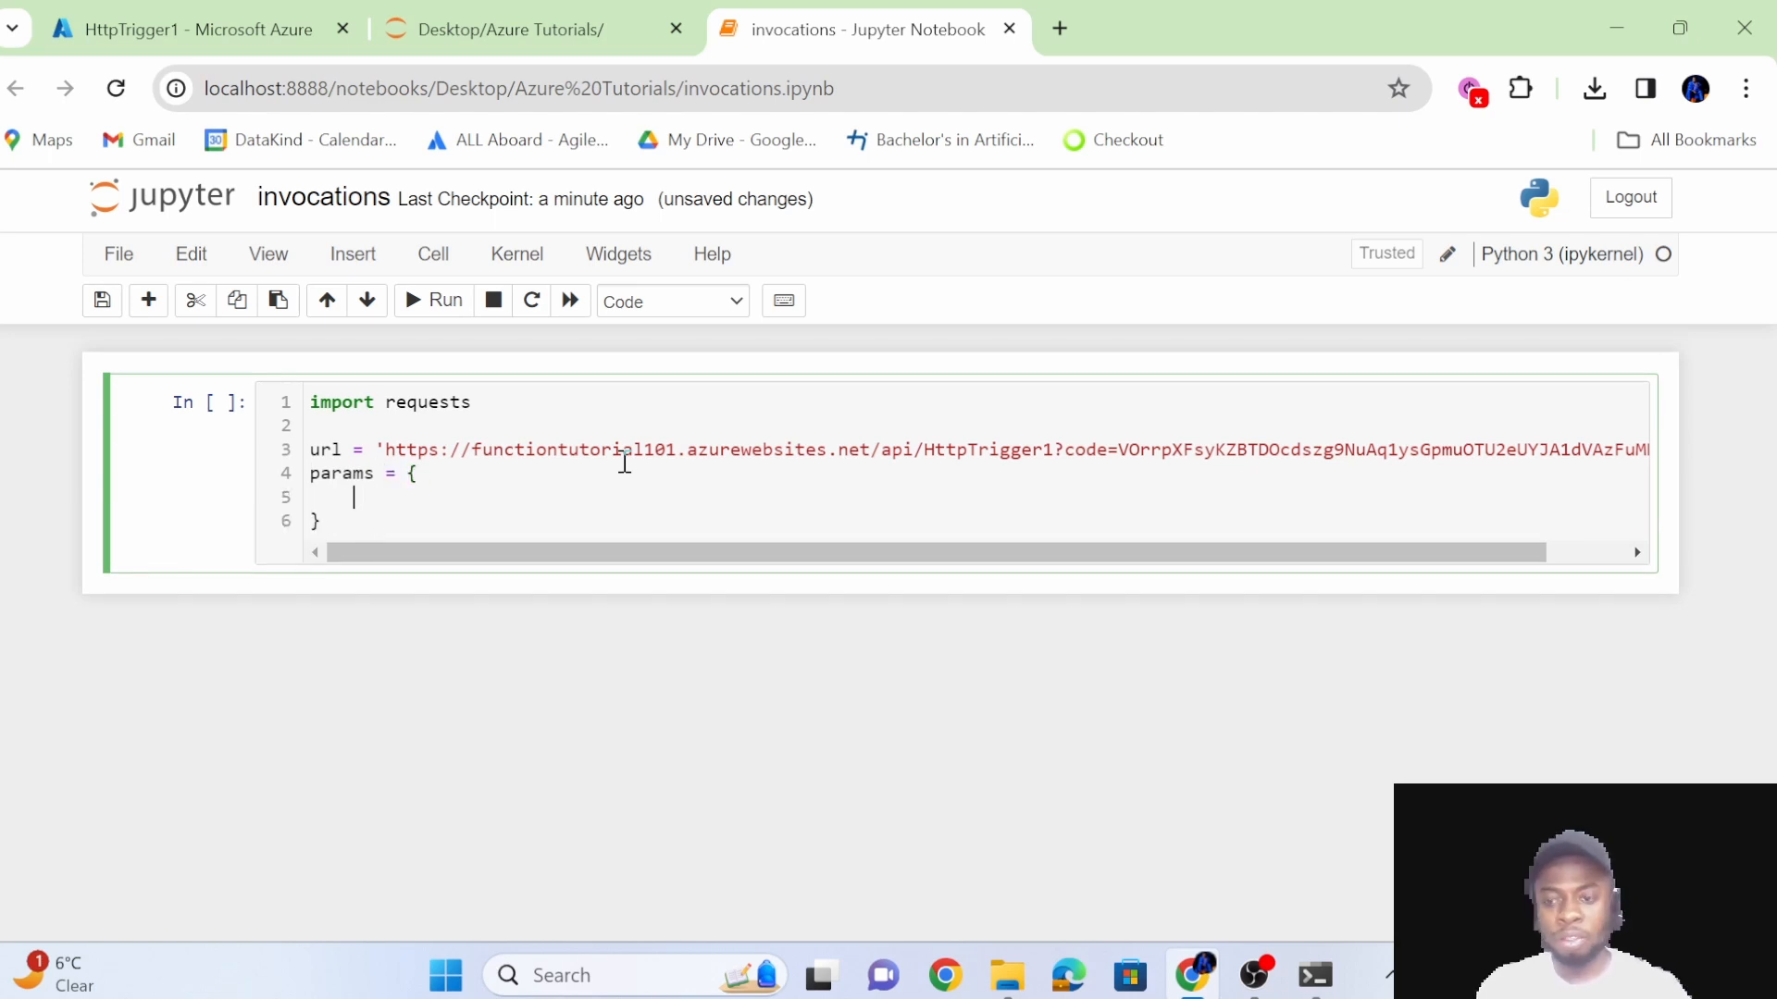
pyautogui.write("'name': ")
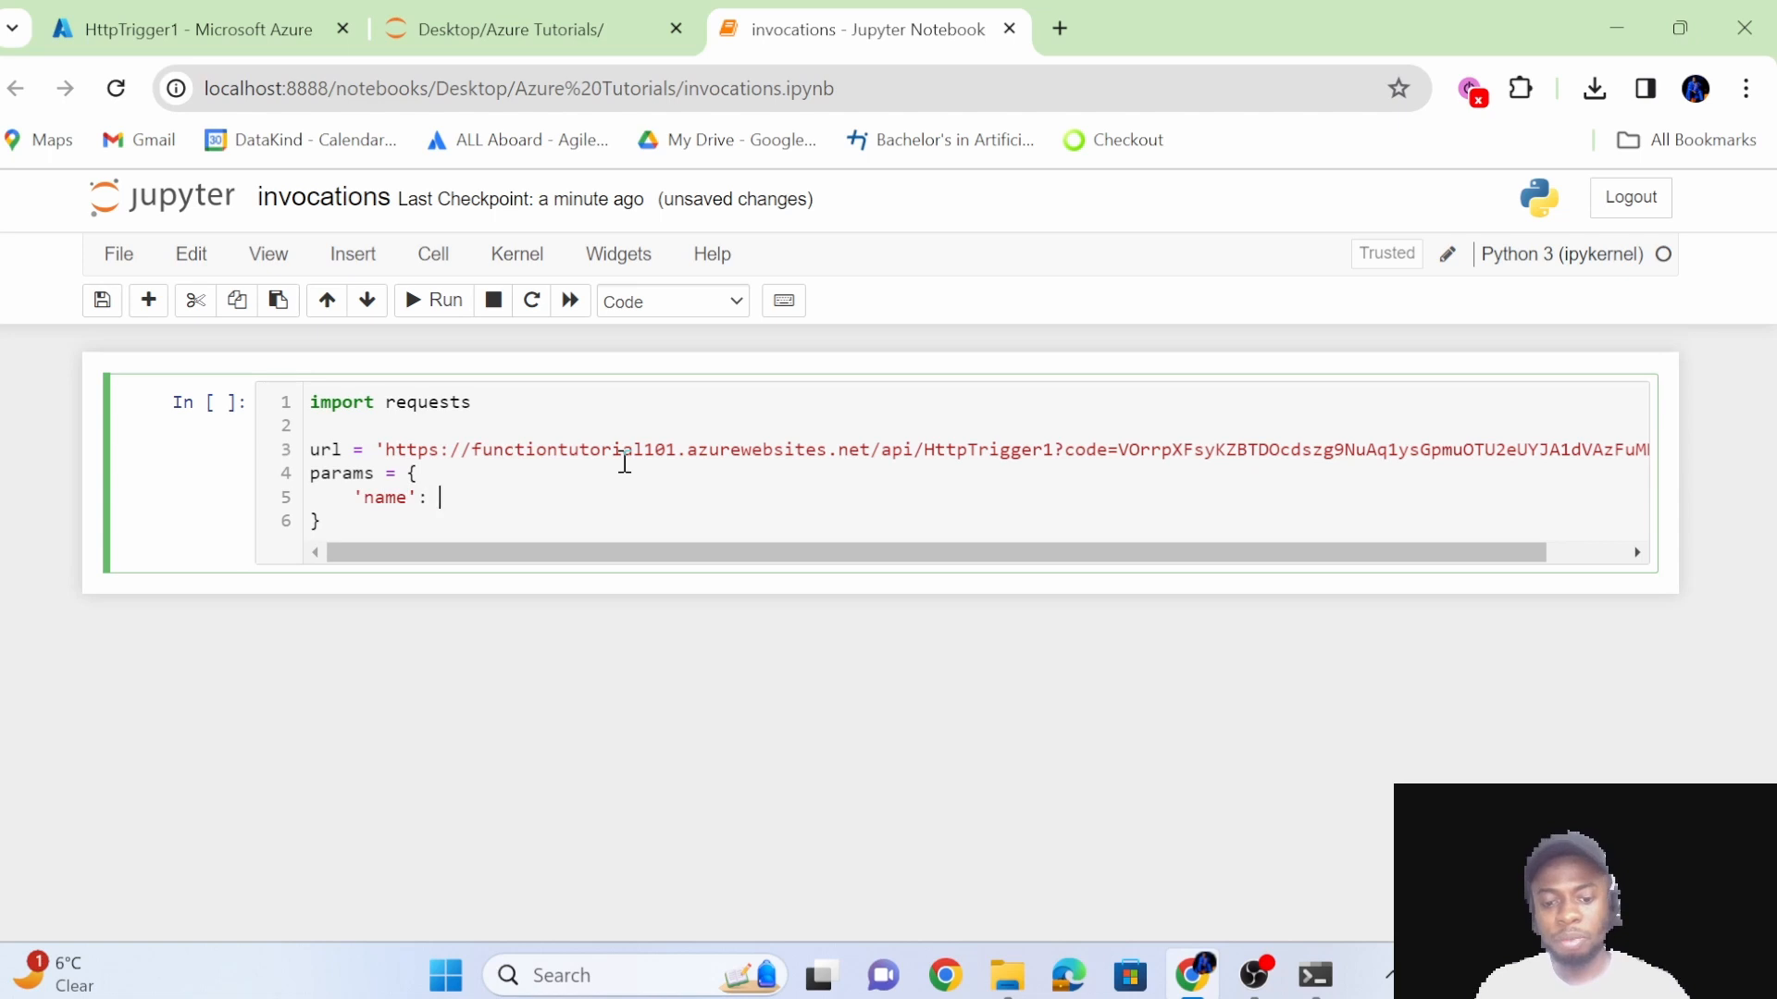
pyautogui.write("'Mesh")
pyautogui.press('Down')
pyautogui.press('Return')
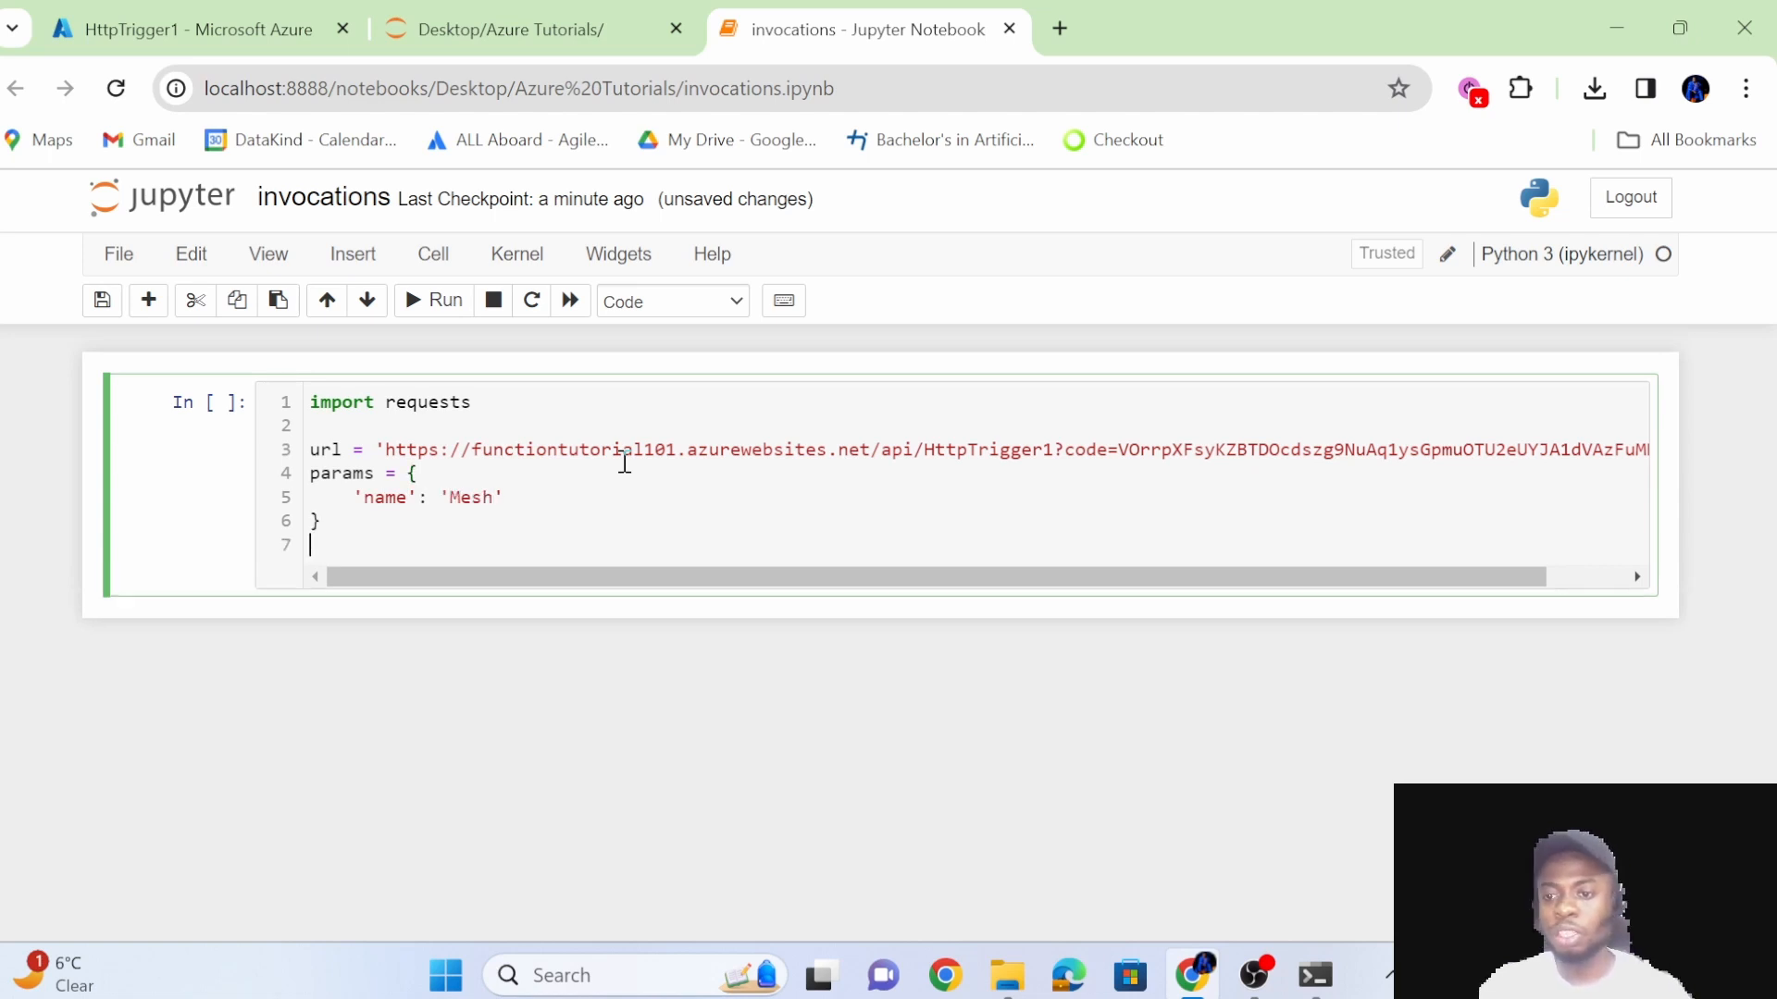
# Add the line response = requests.post(url=url, params=params) after a blank line below the dictionary.
pyautogui.press('Return')
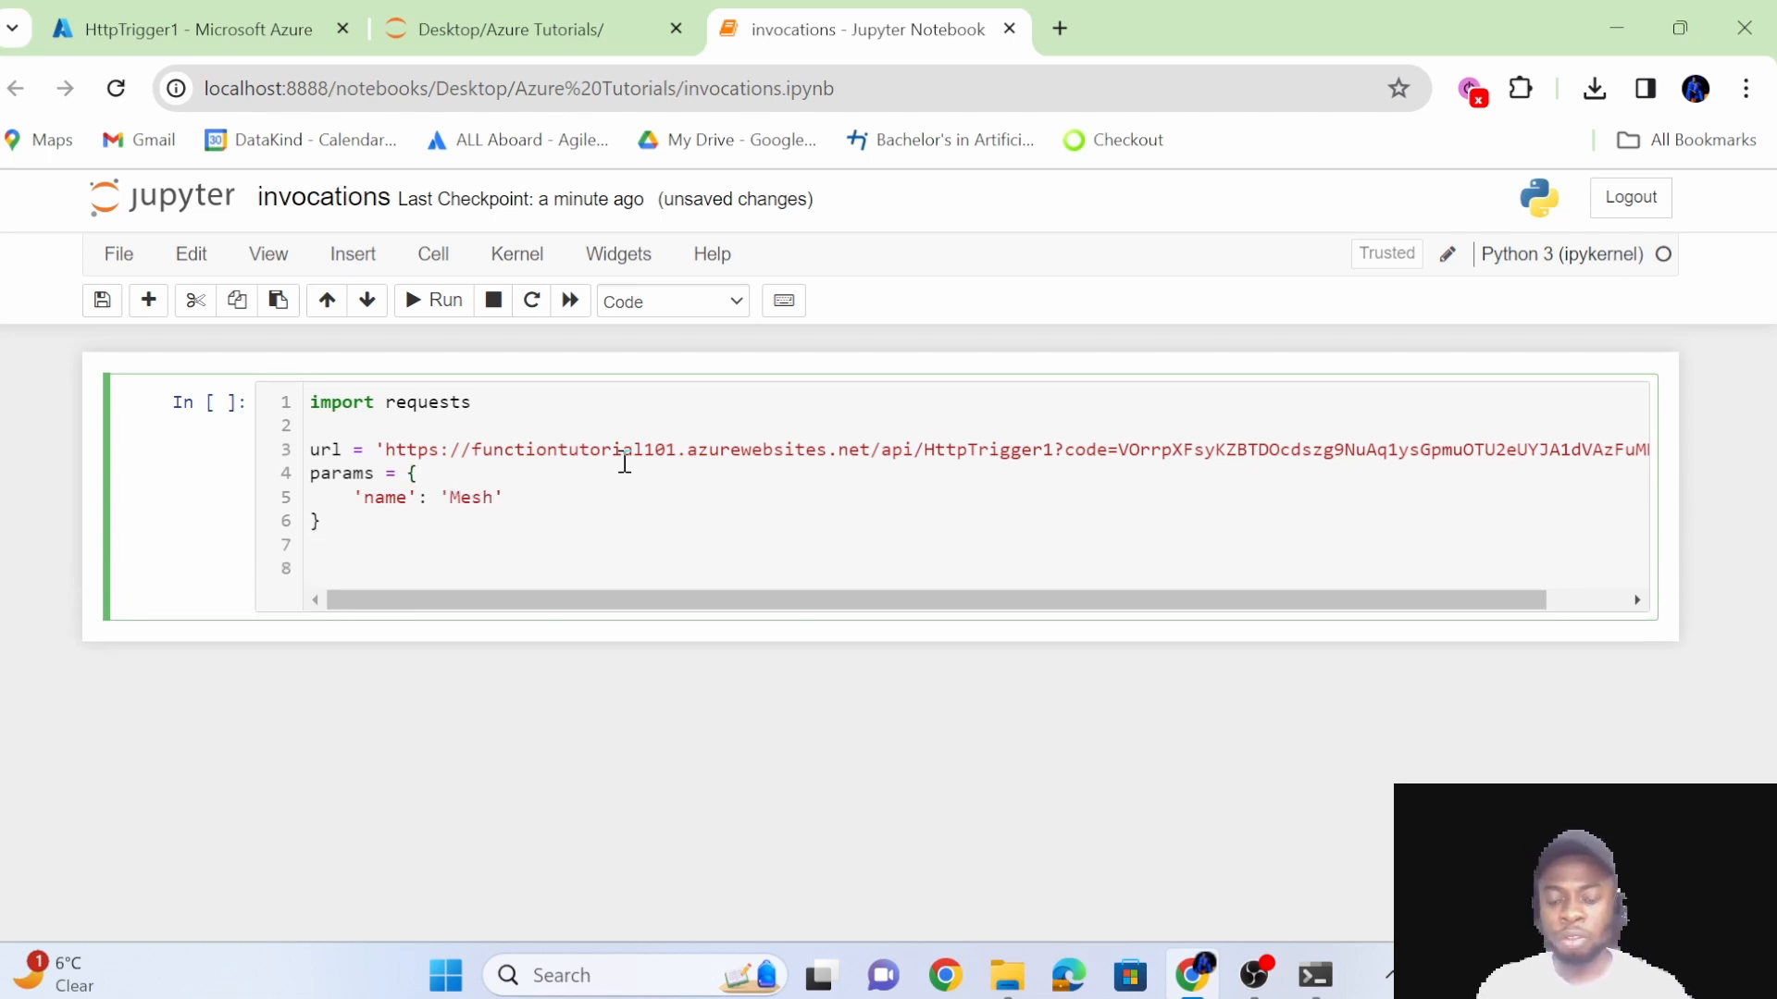
pyautogui.write('respon')
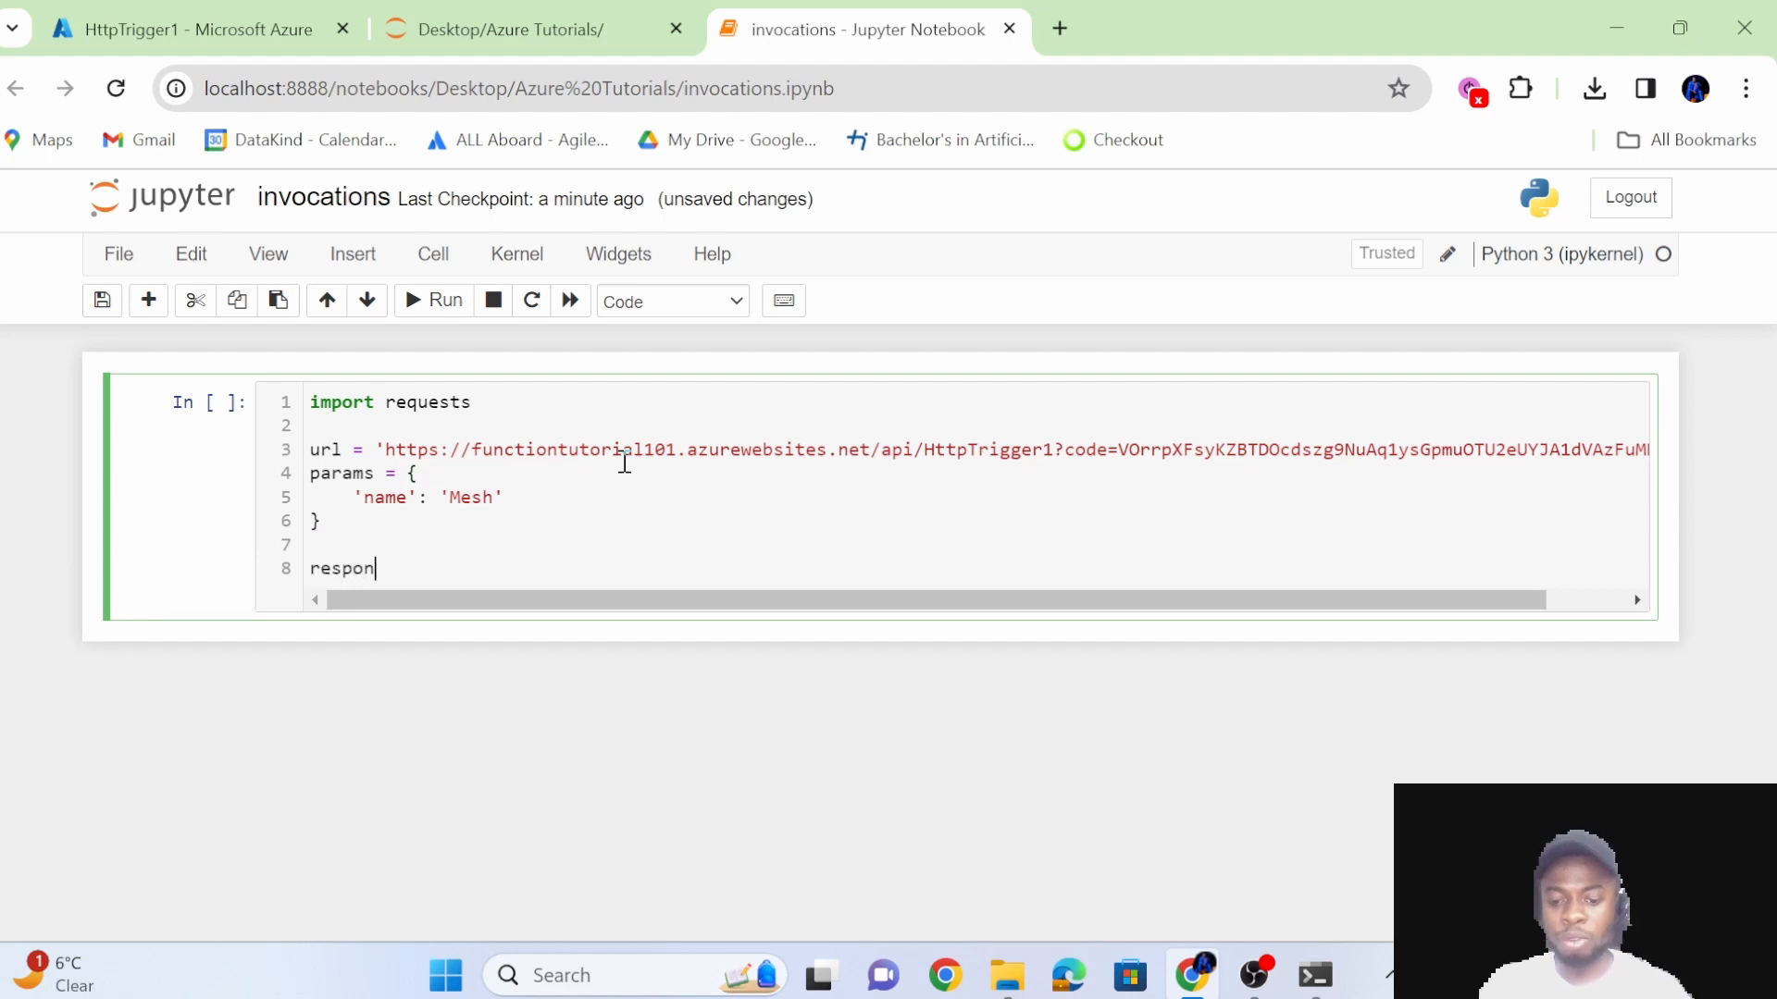
pyautogui.write('se = request')
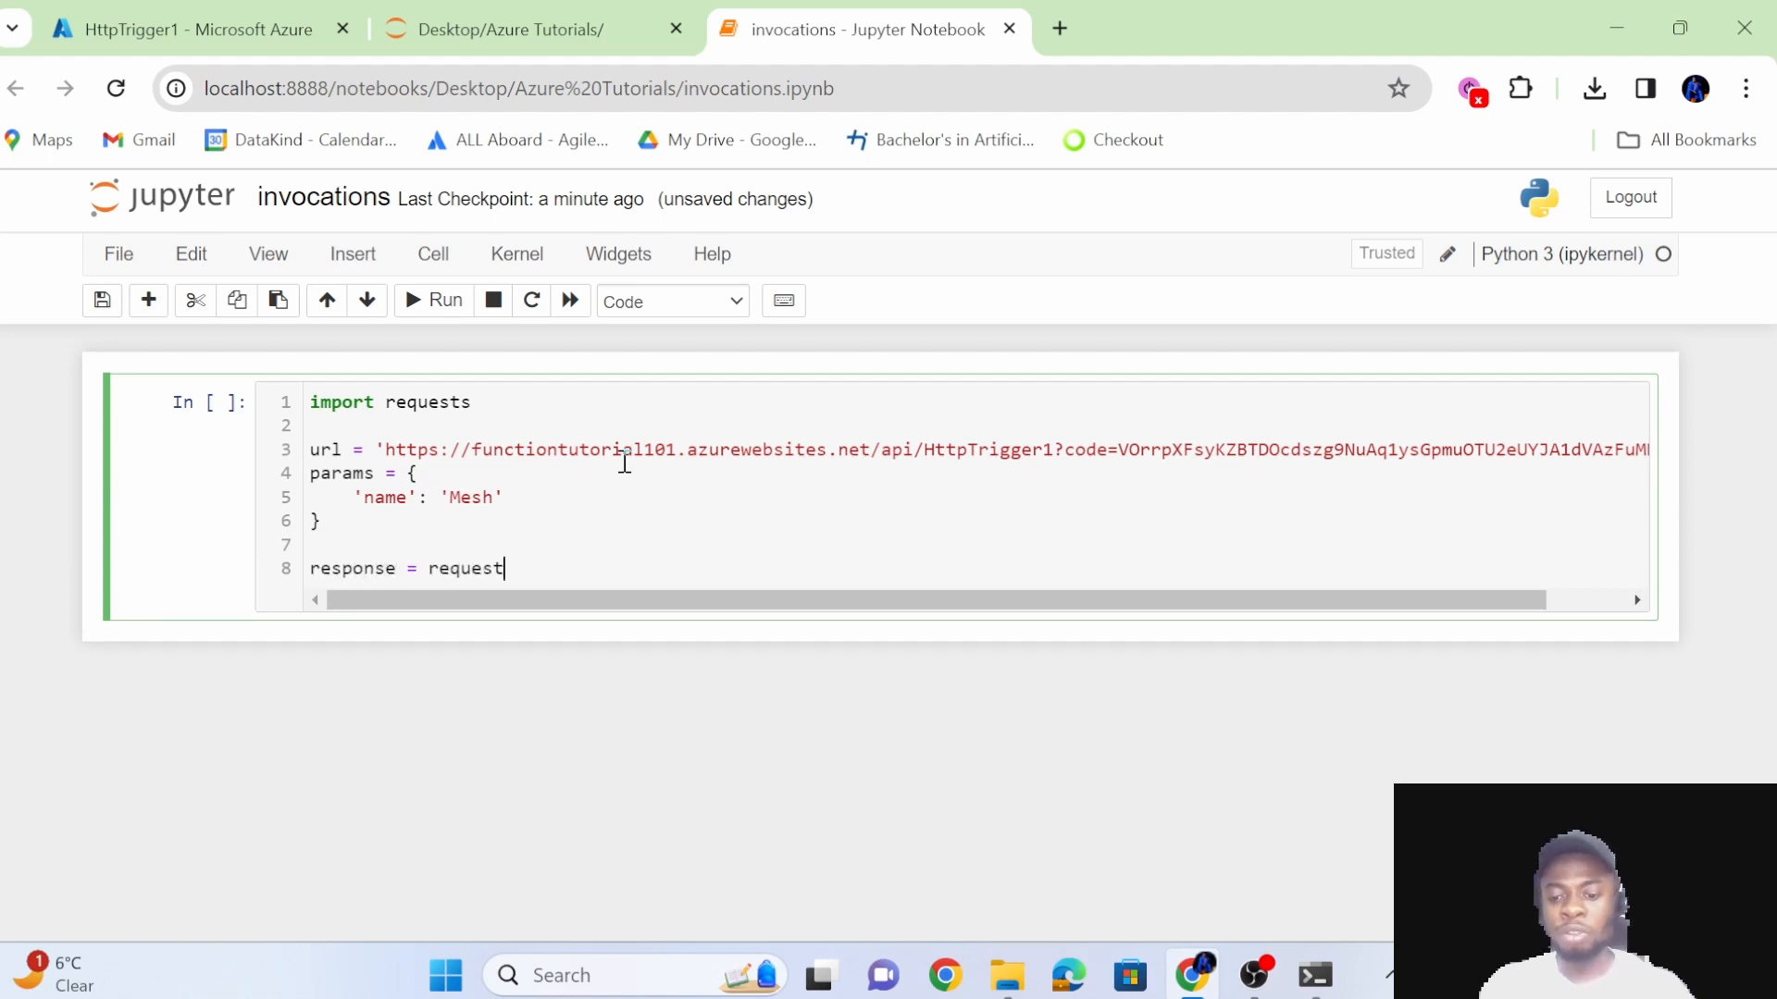
pyautogui.write('s.post(url')
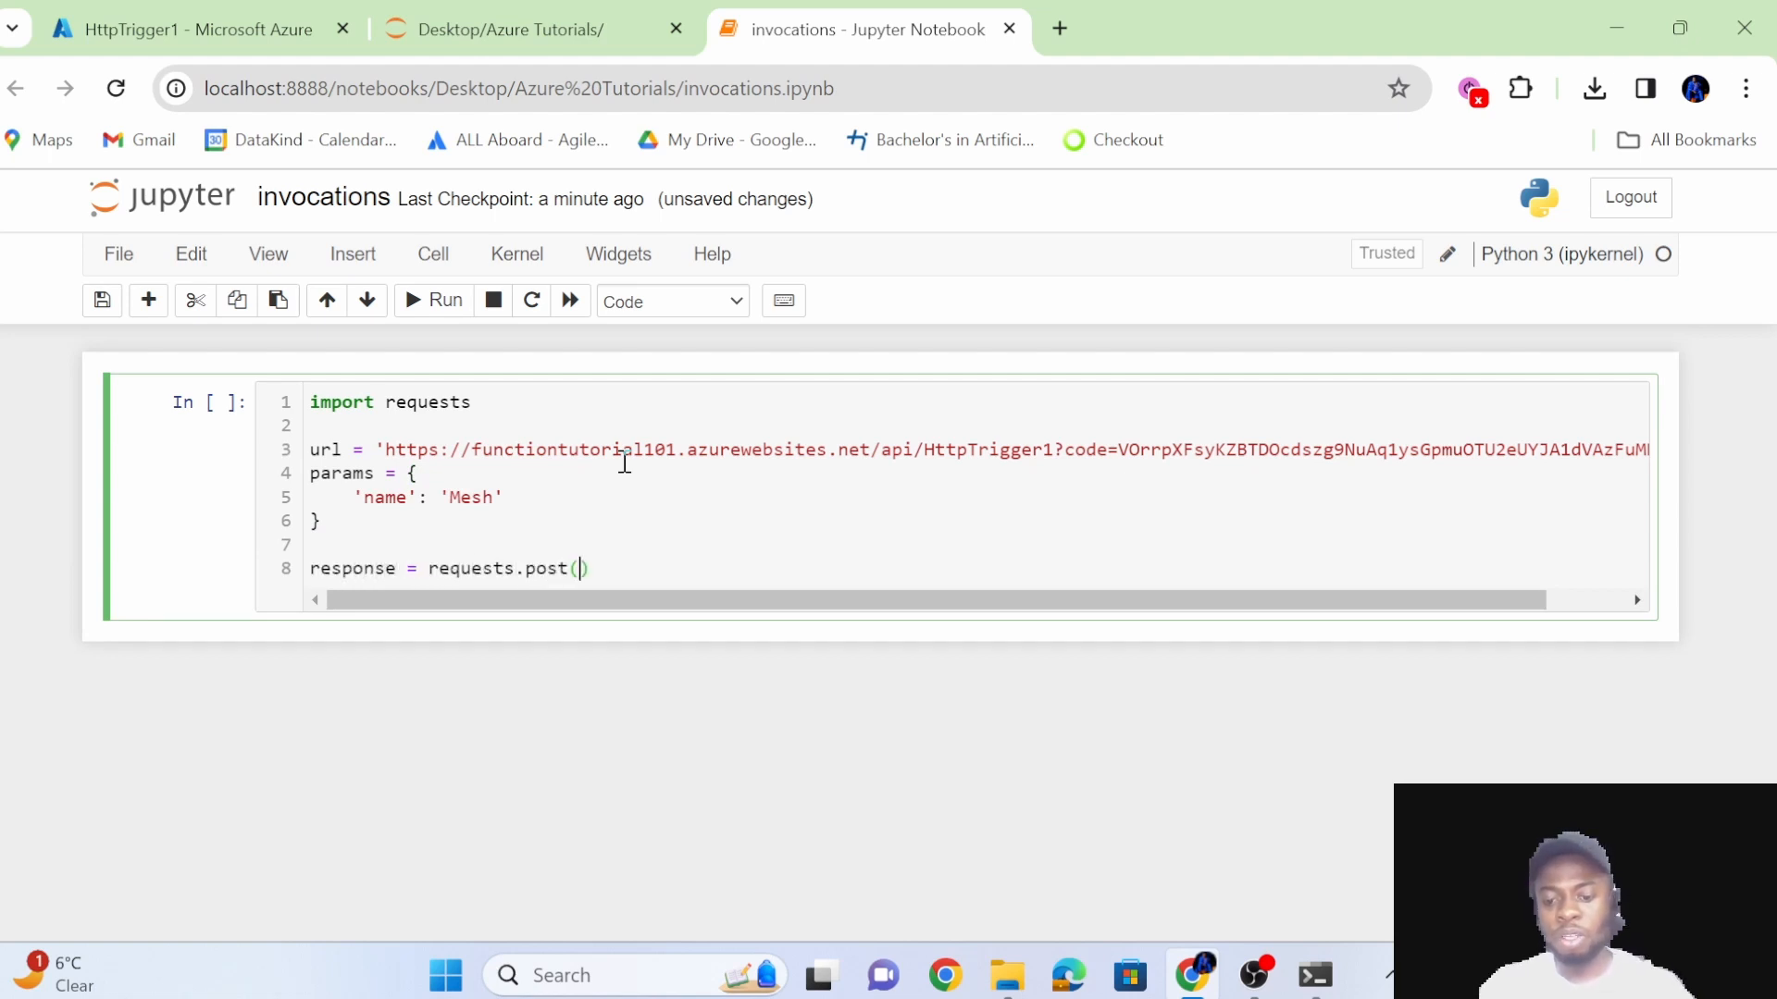
pyautogui.write('=url, par')
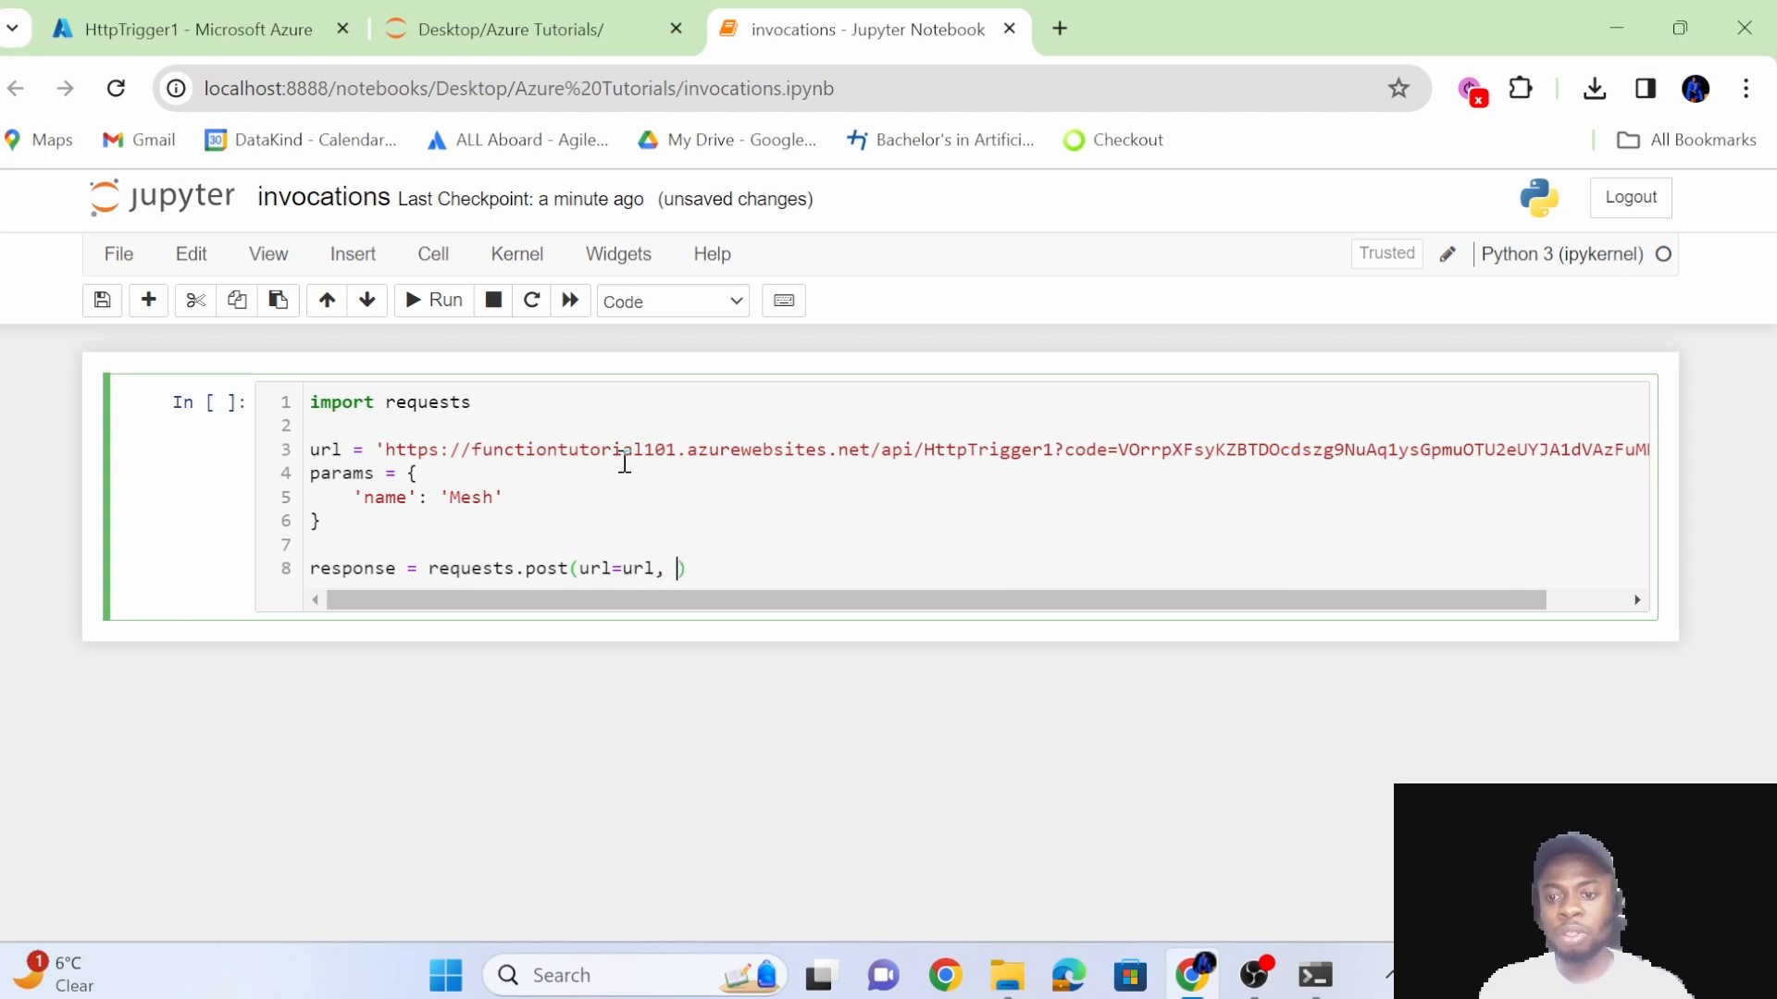
pyautogui.write('ams=')
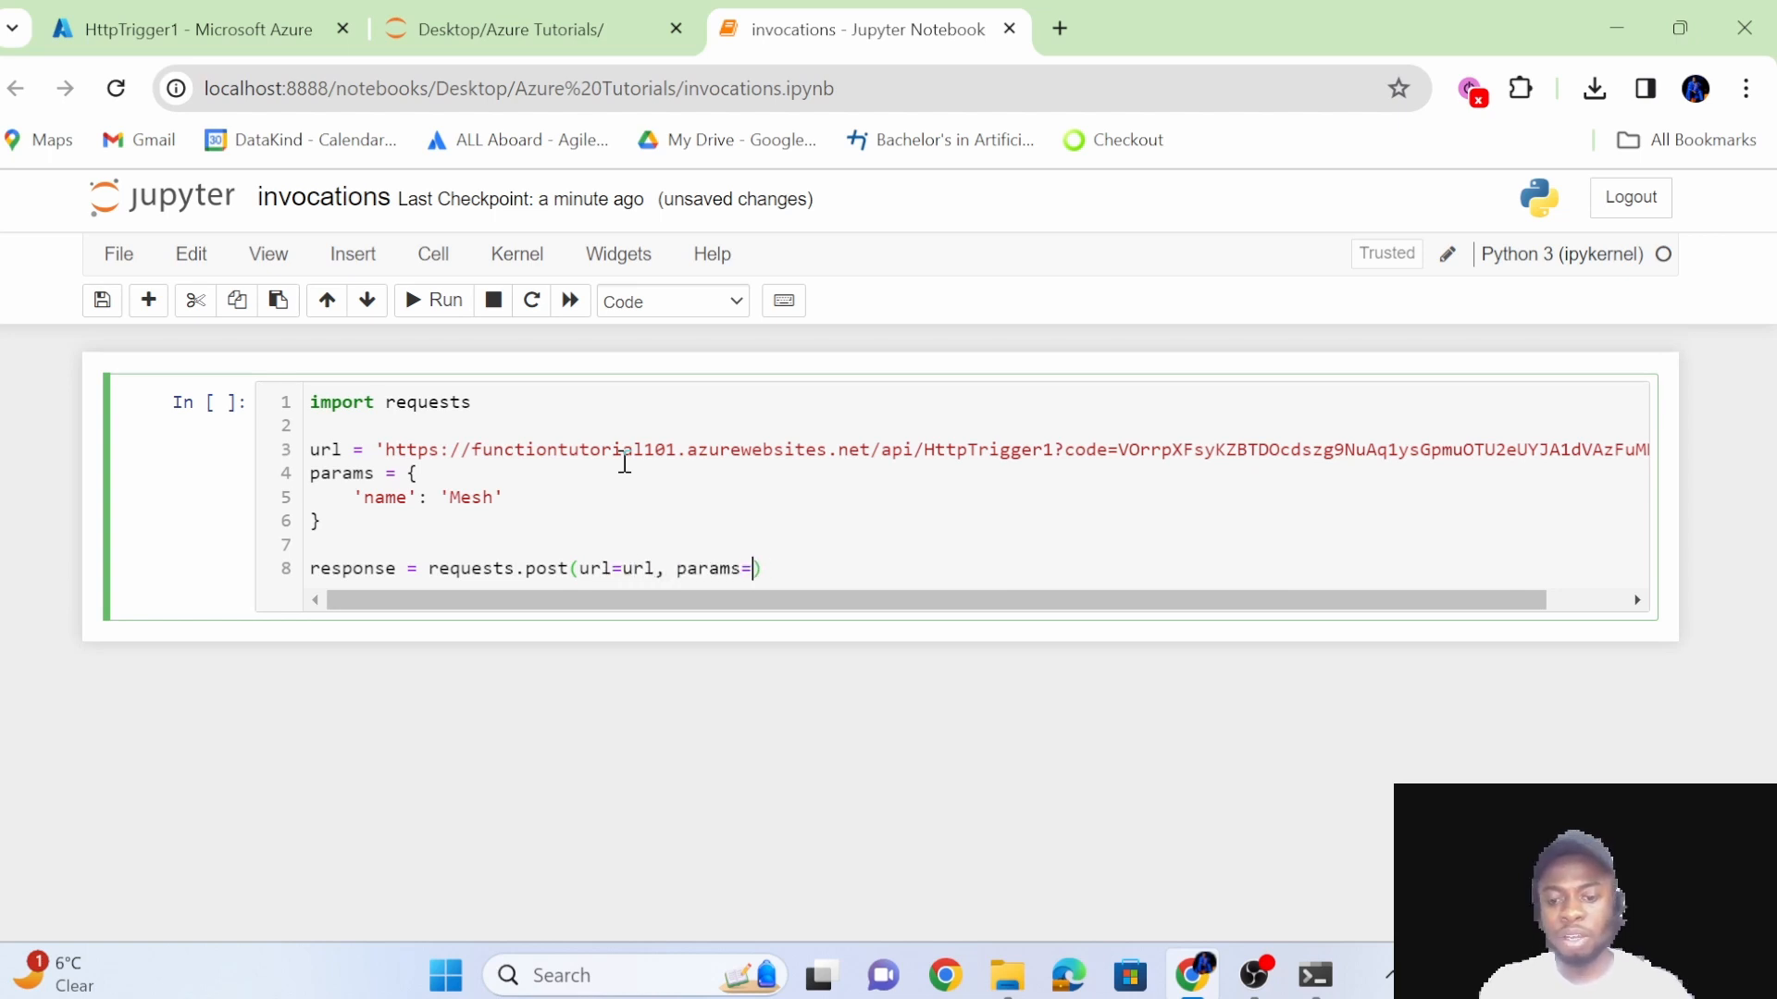
pyautogui.write('params')
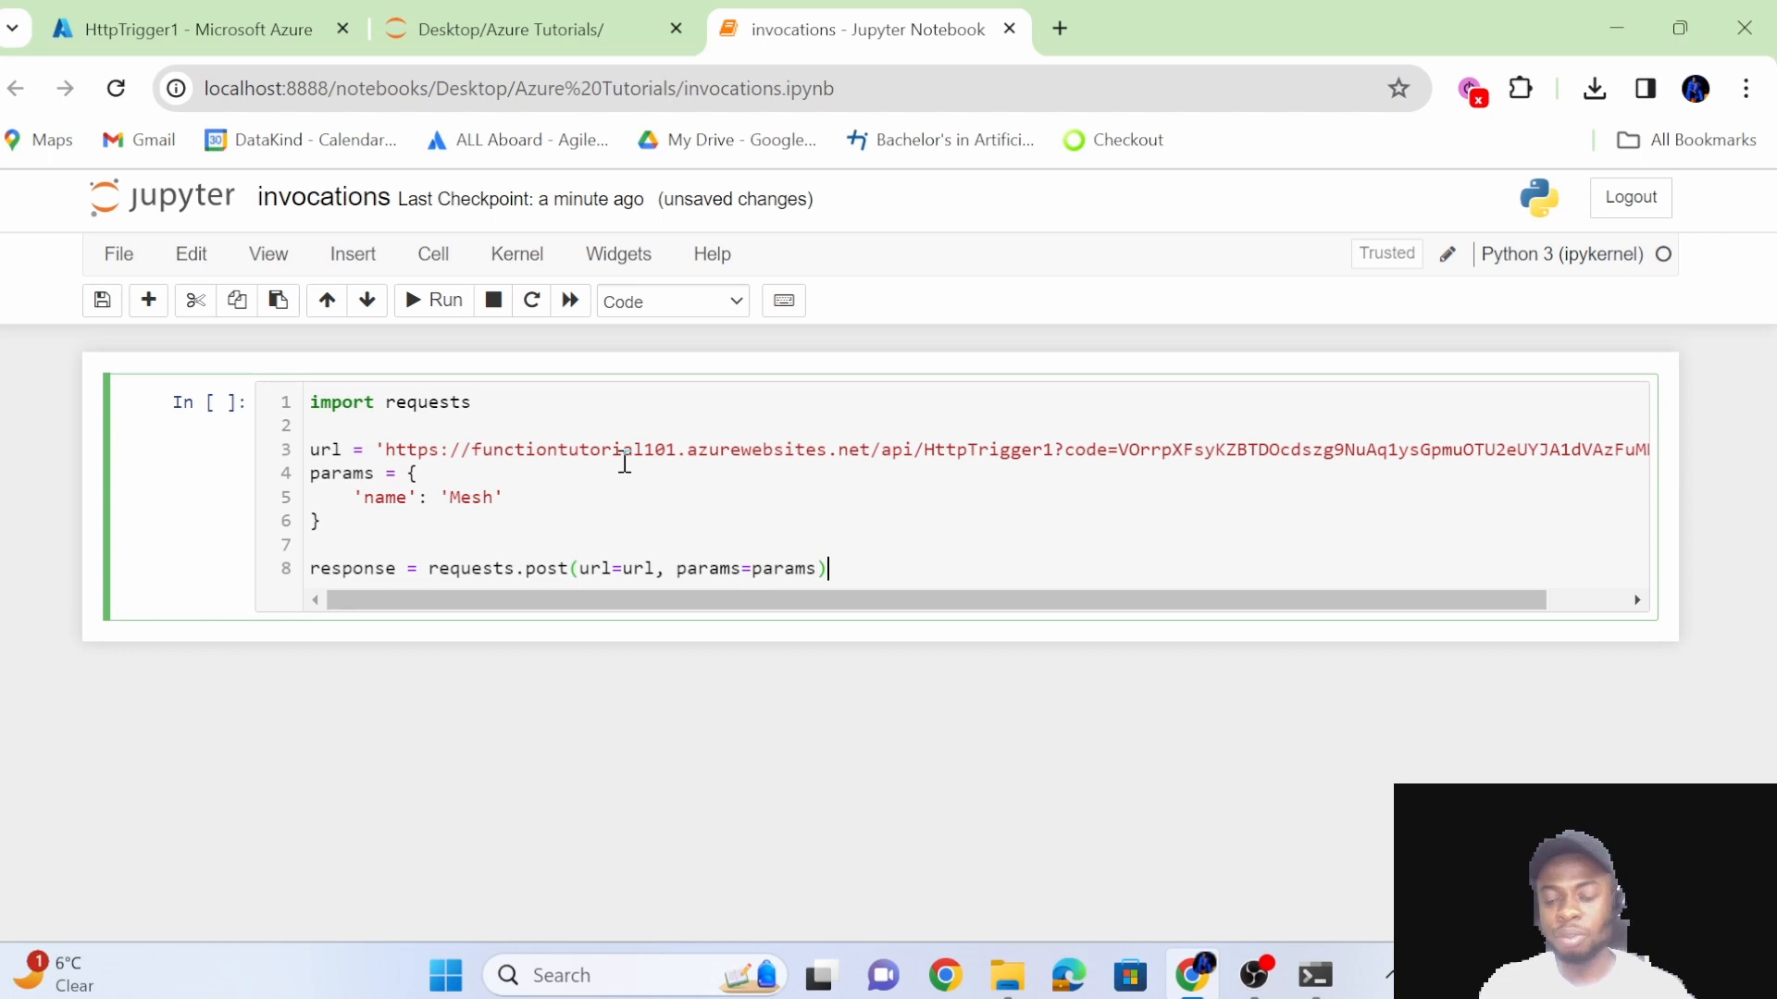
# Add the line print(response) below the requests.post call in the invocations notebook and run the cell.
pyautogui.press('Return')
pyautogui.write('pri')
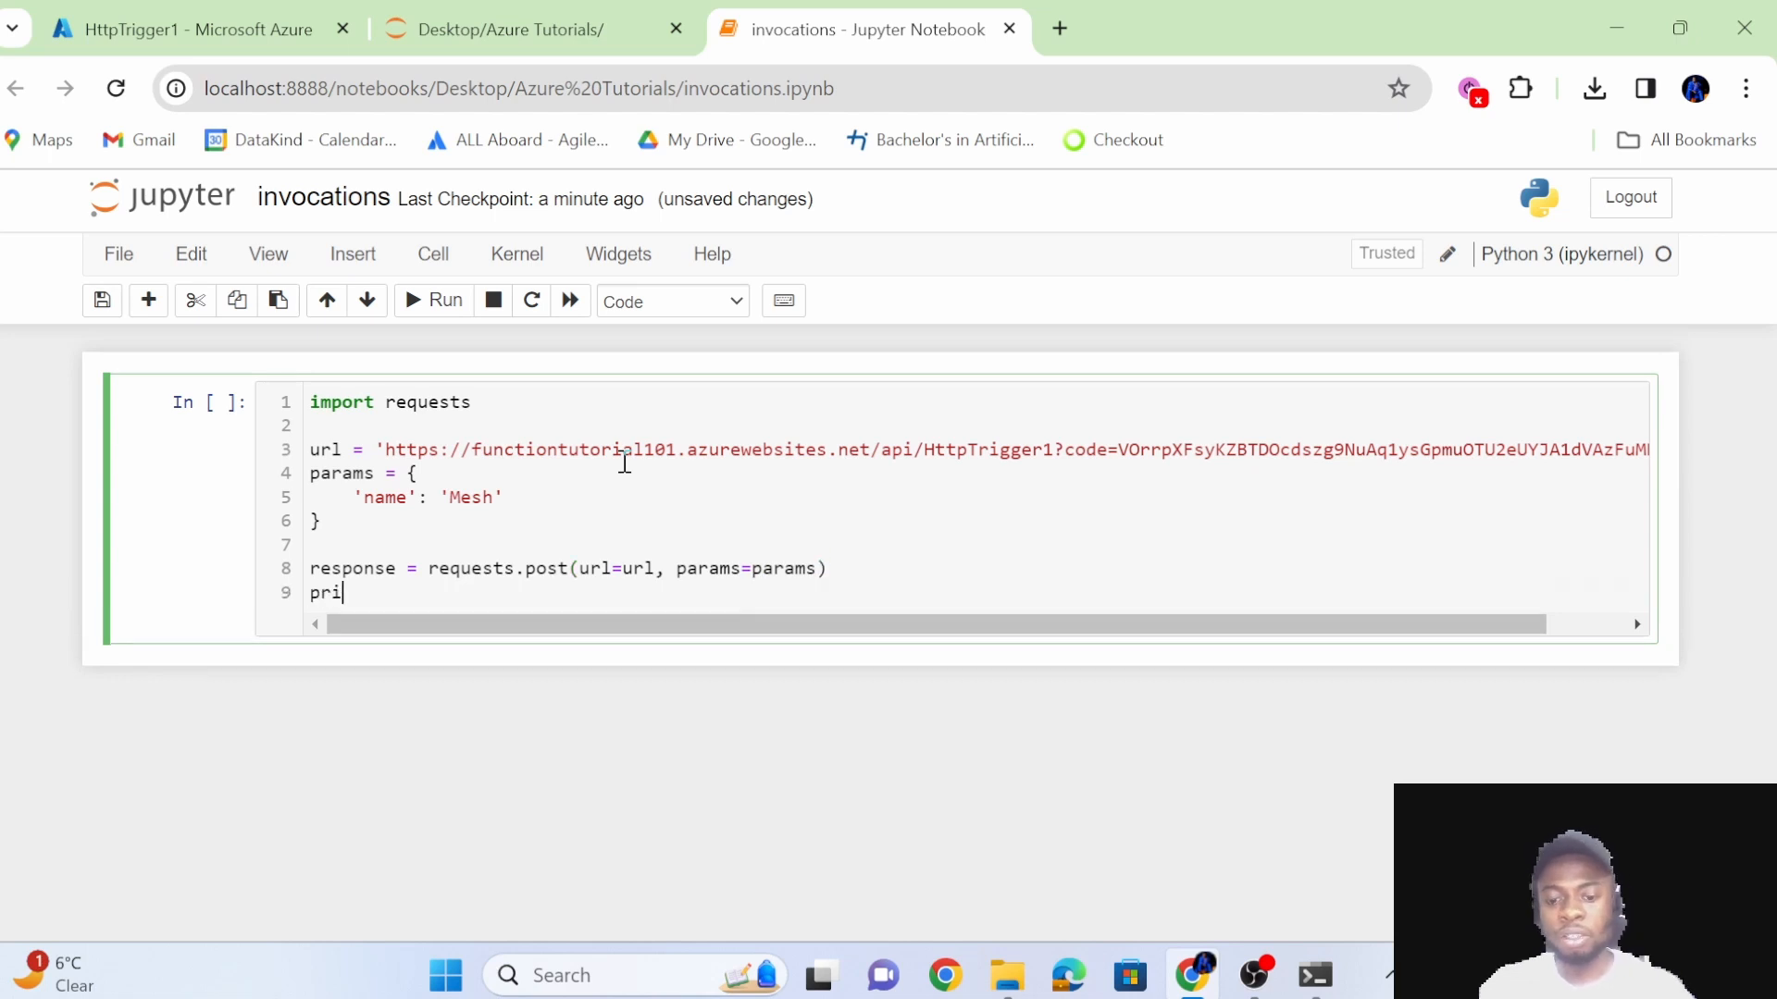
pyautogui.write('nt(response')
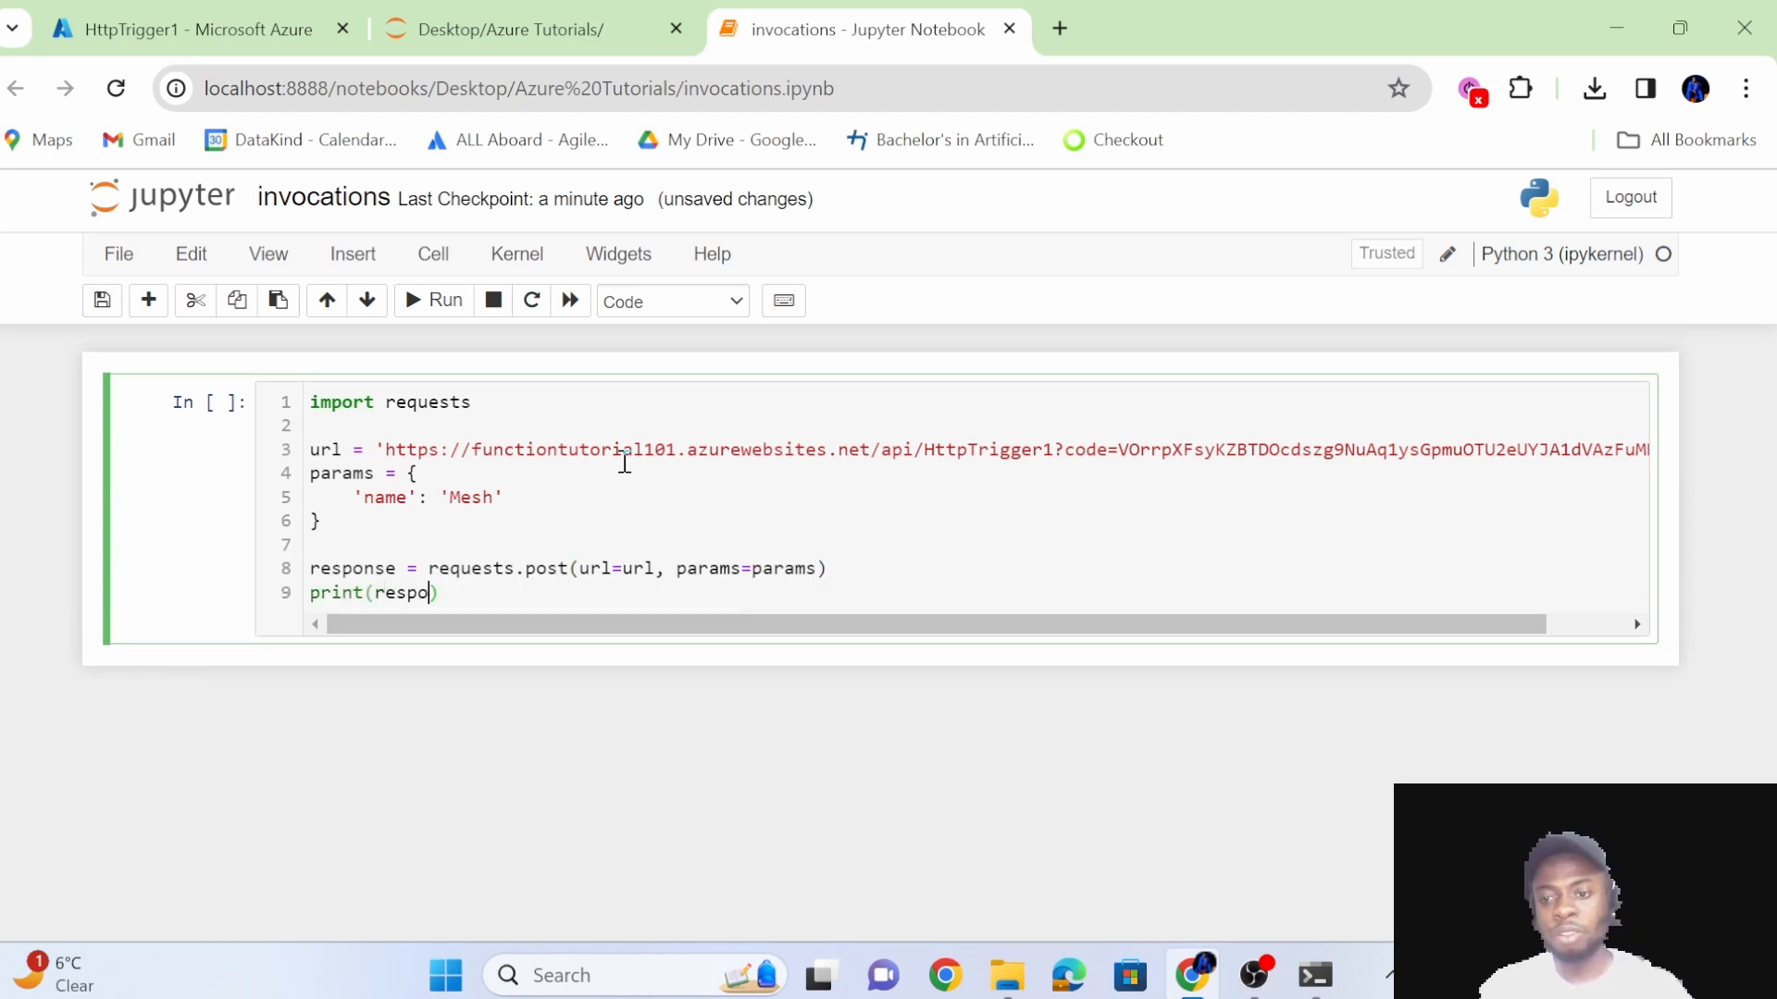
pyautogui.hotkey('shift', 'Return')
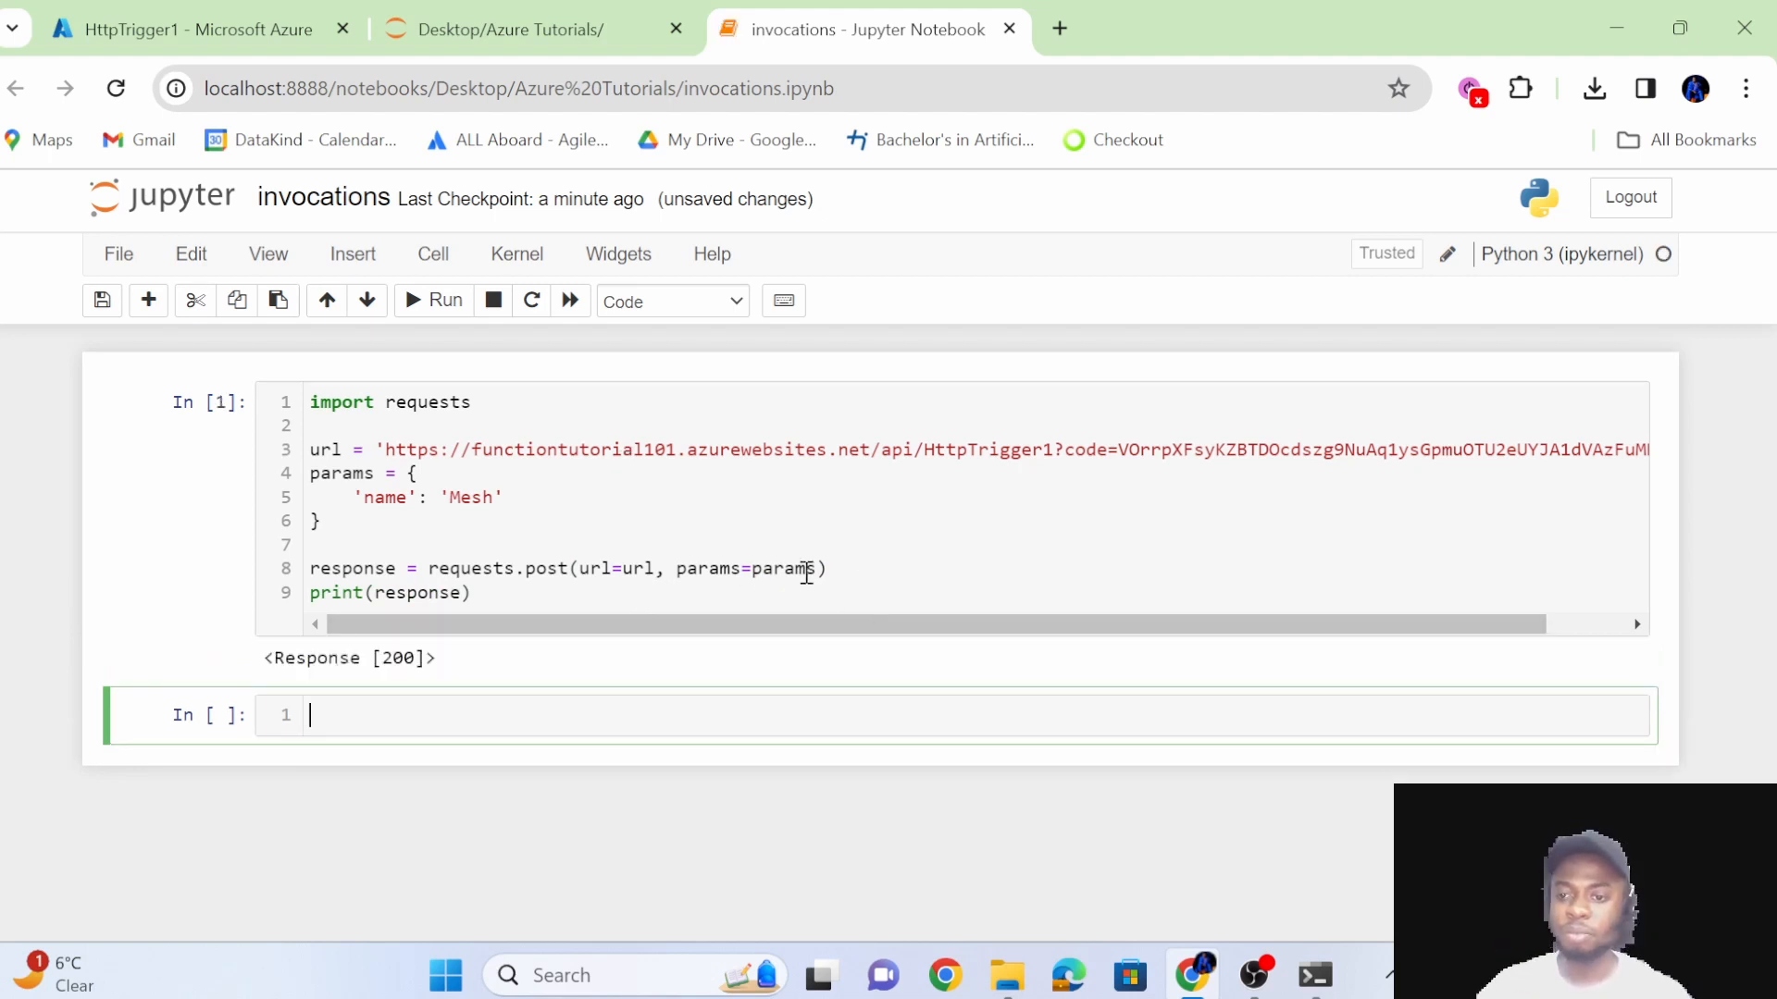
# Change the print line to print(response.status_code), add print(response.text) below it, and rerun the cell.
pyautogui.click(740, 589)
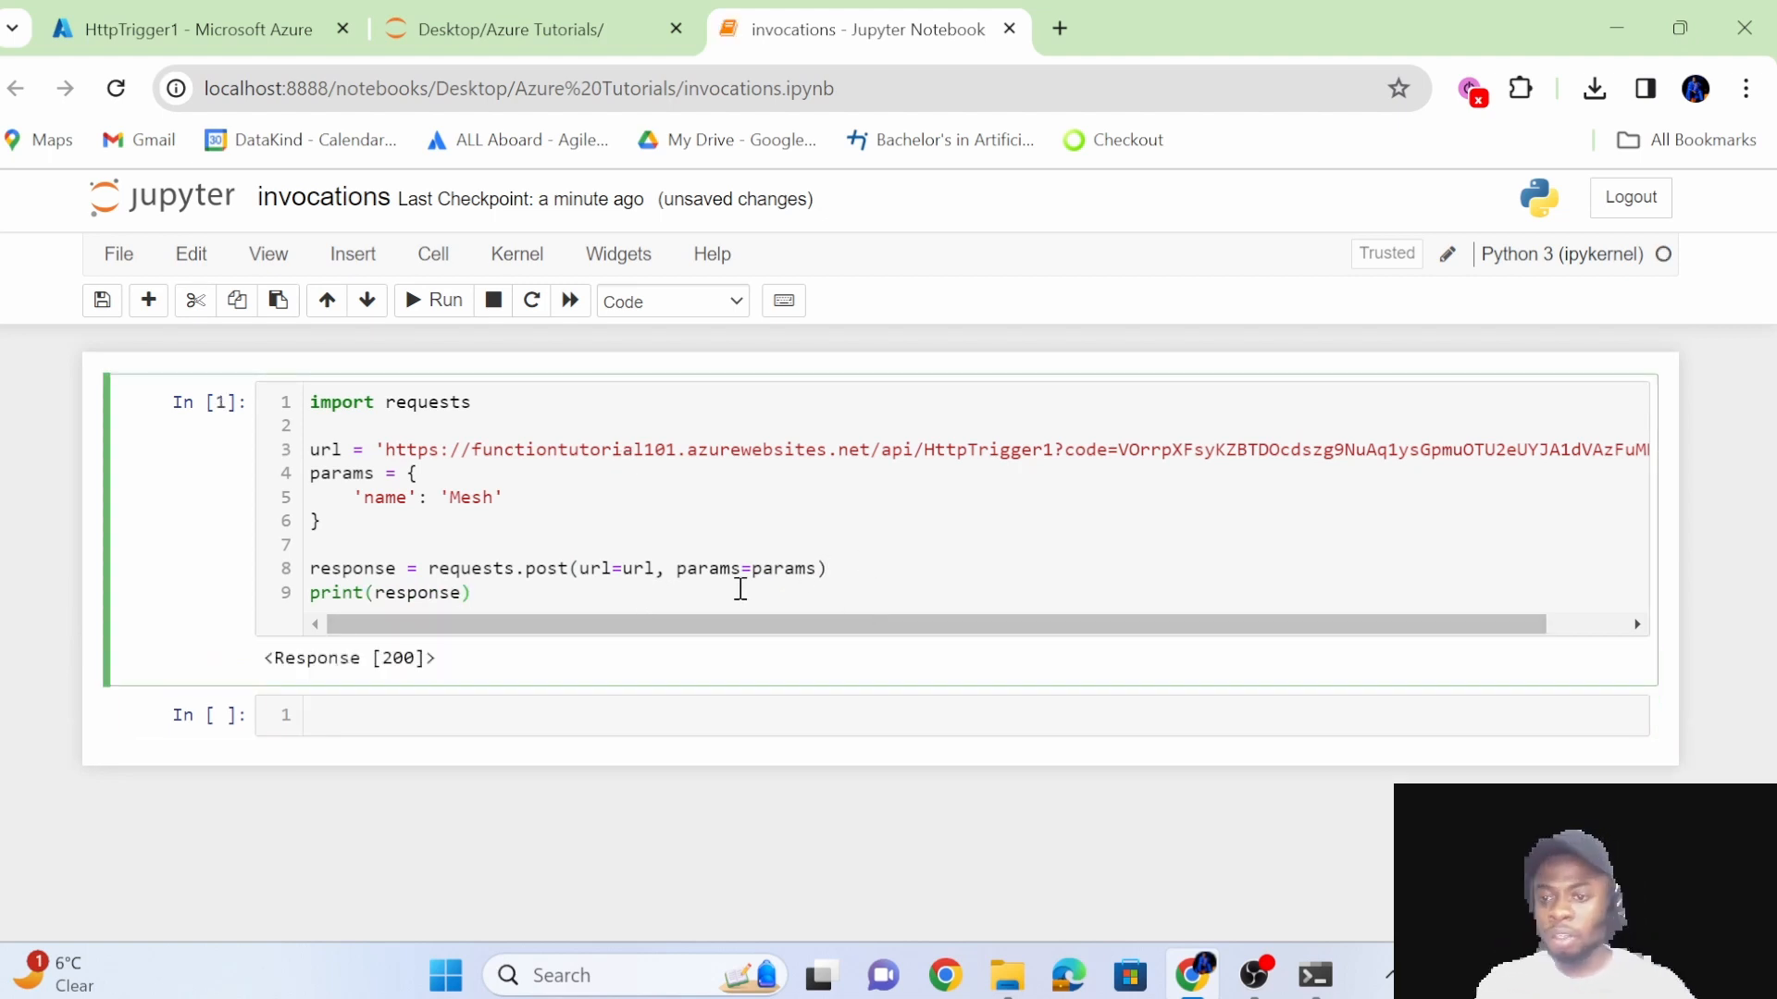
pyautogui.write('.')
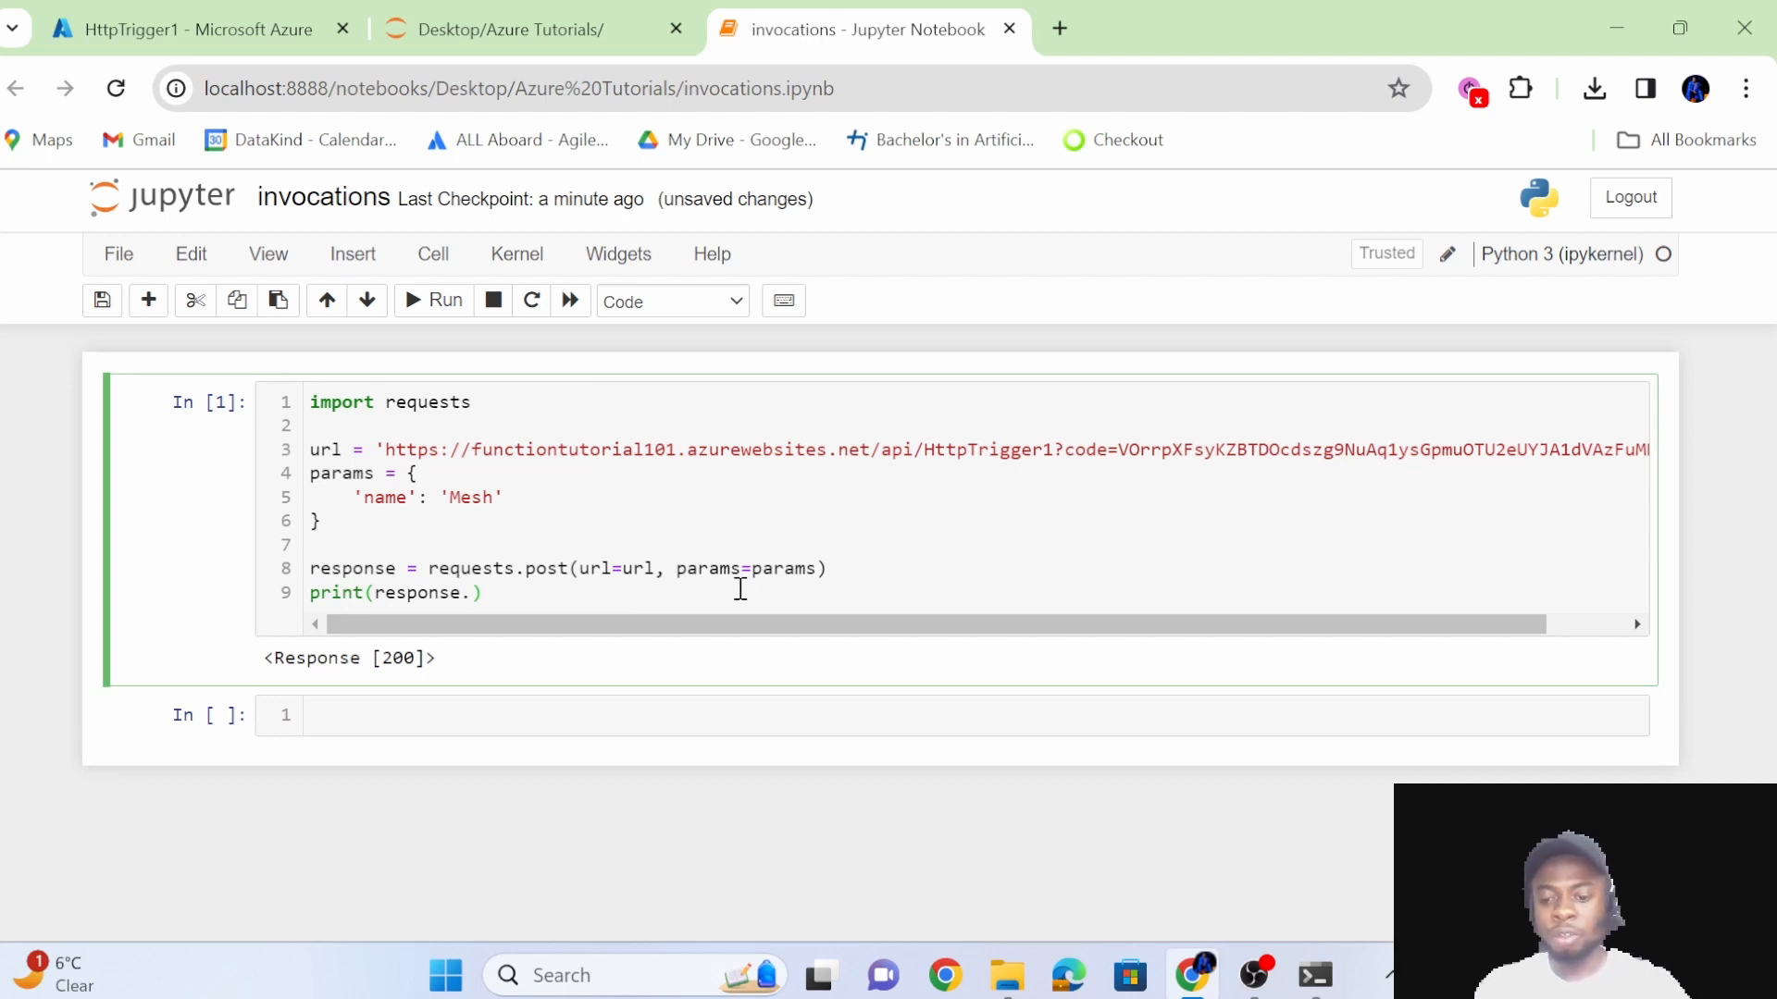
pyautogui.write('status_code')
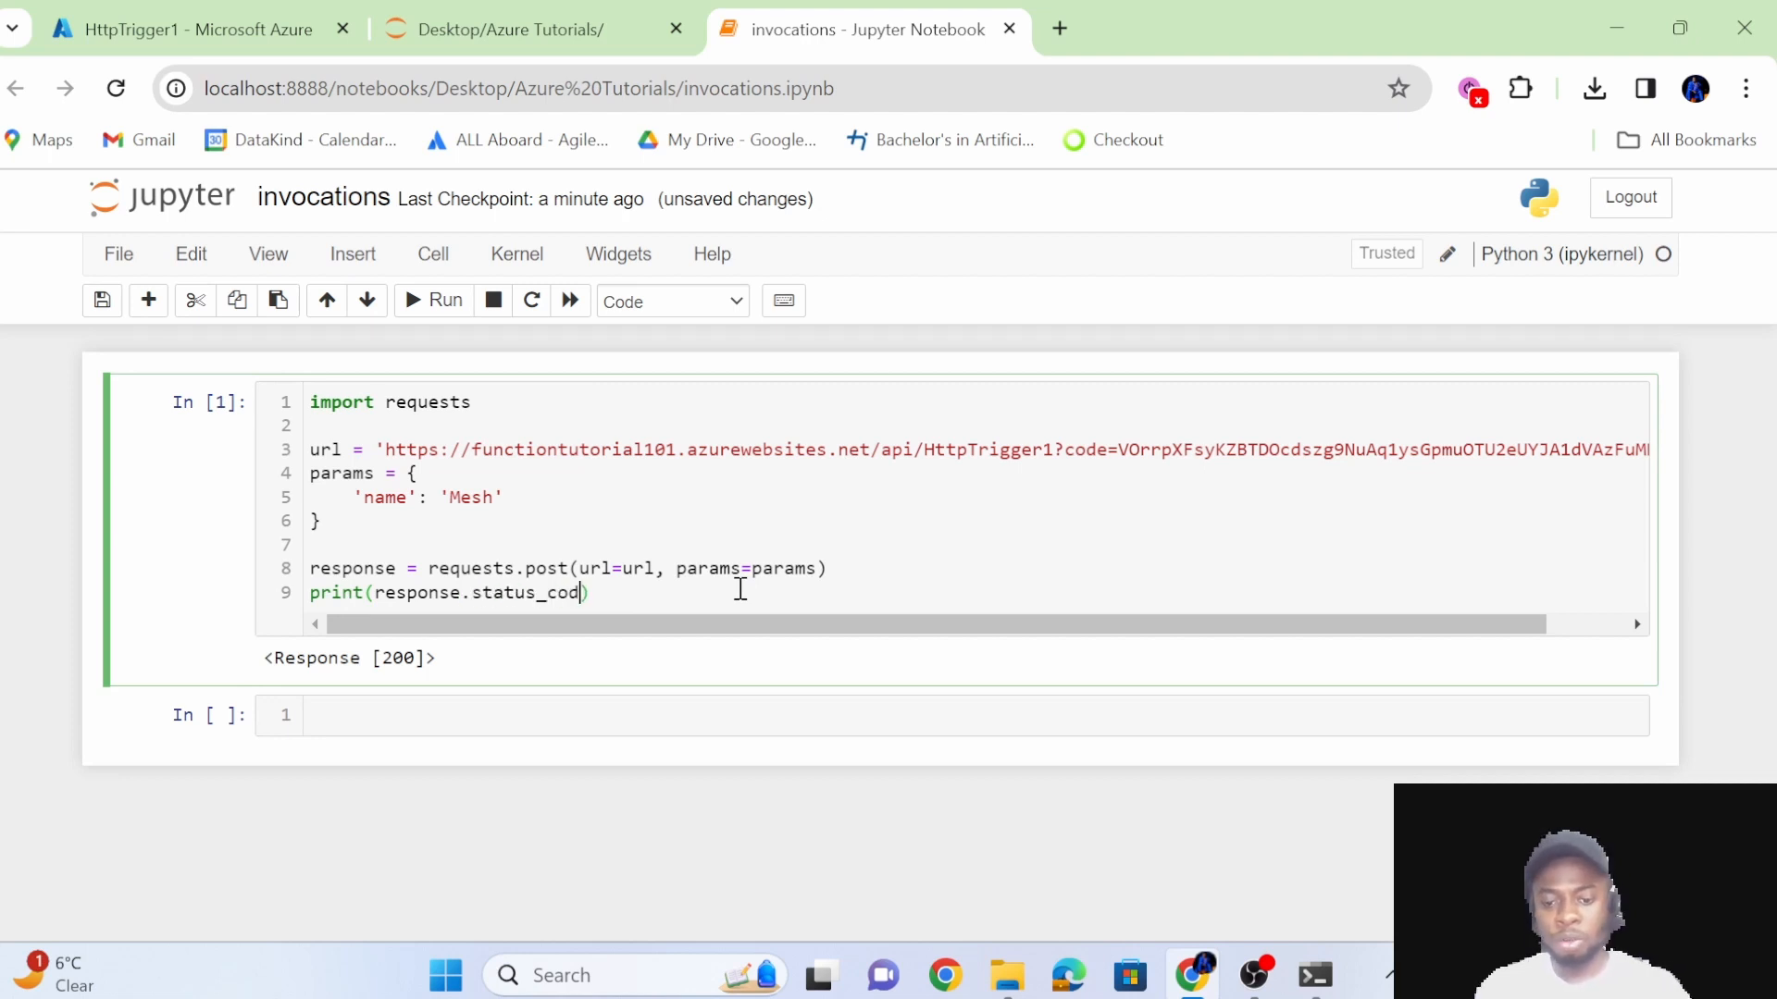
pyautogui.press('Return')
pyautogui.write('print')
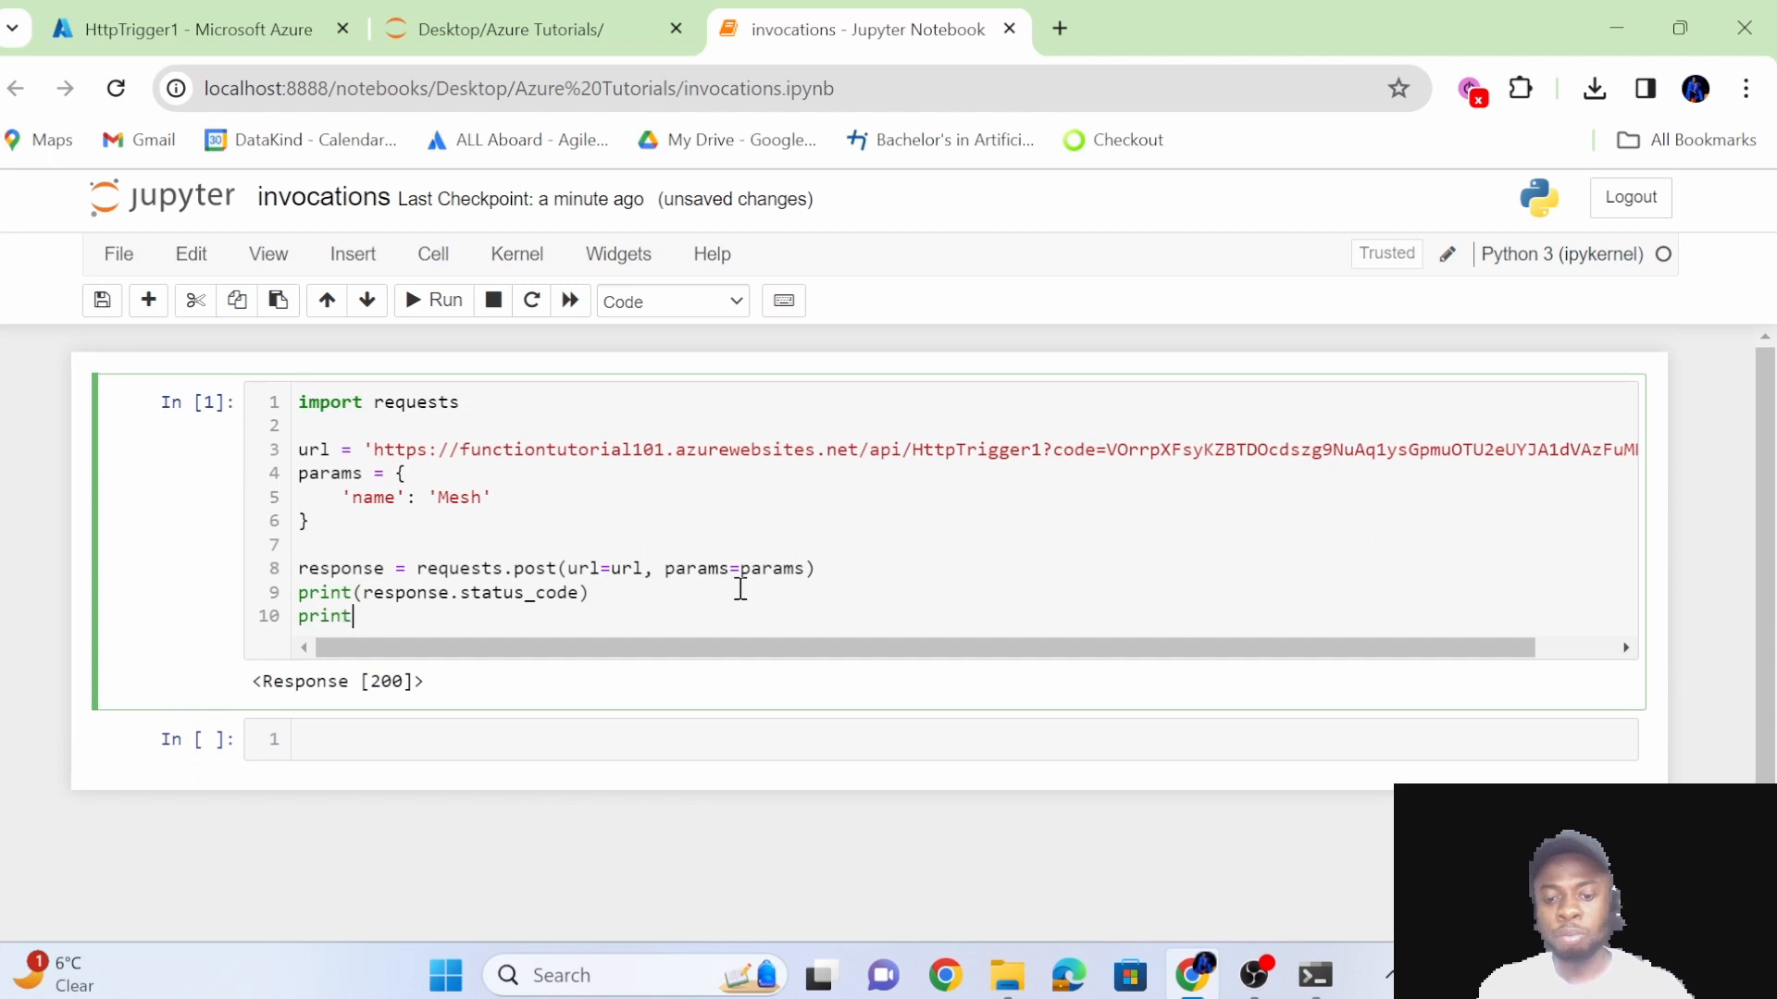
pyautogui.write('(response.text')
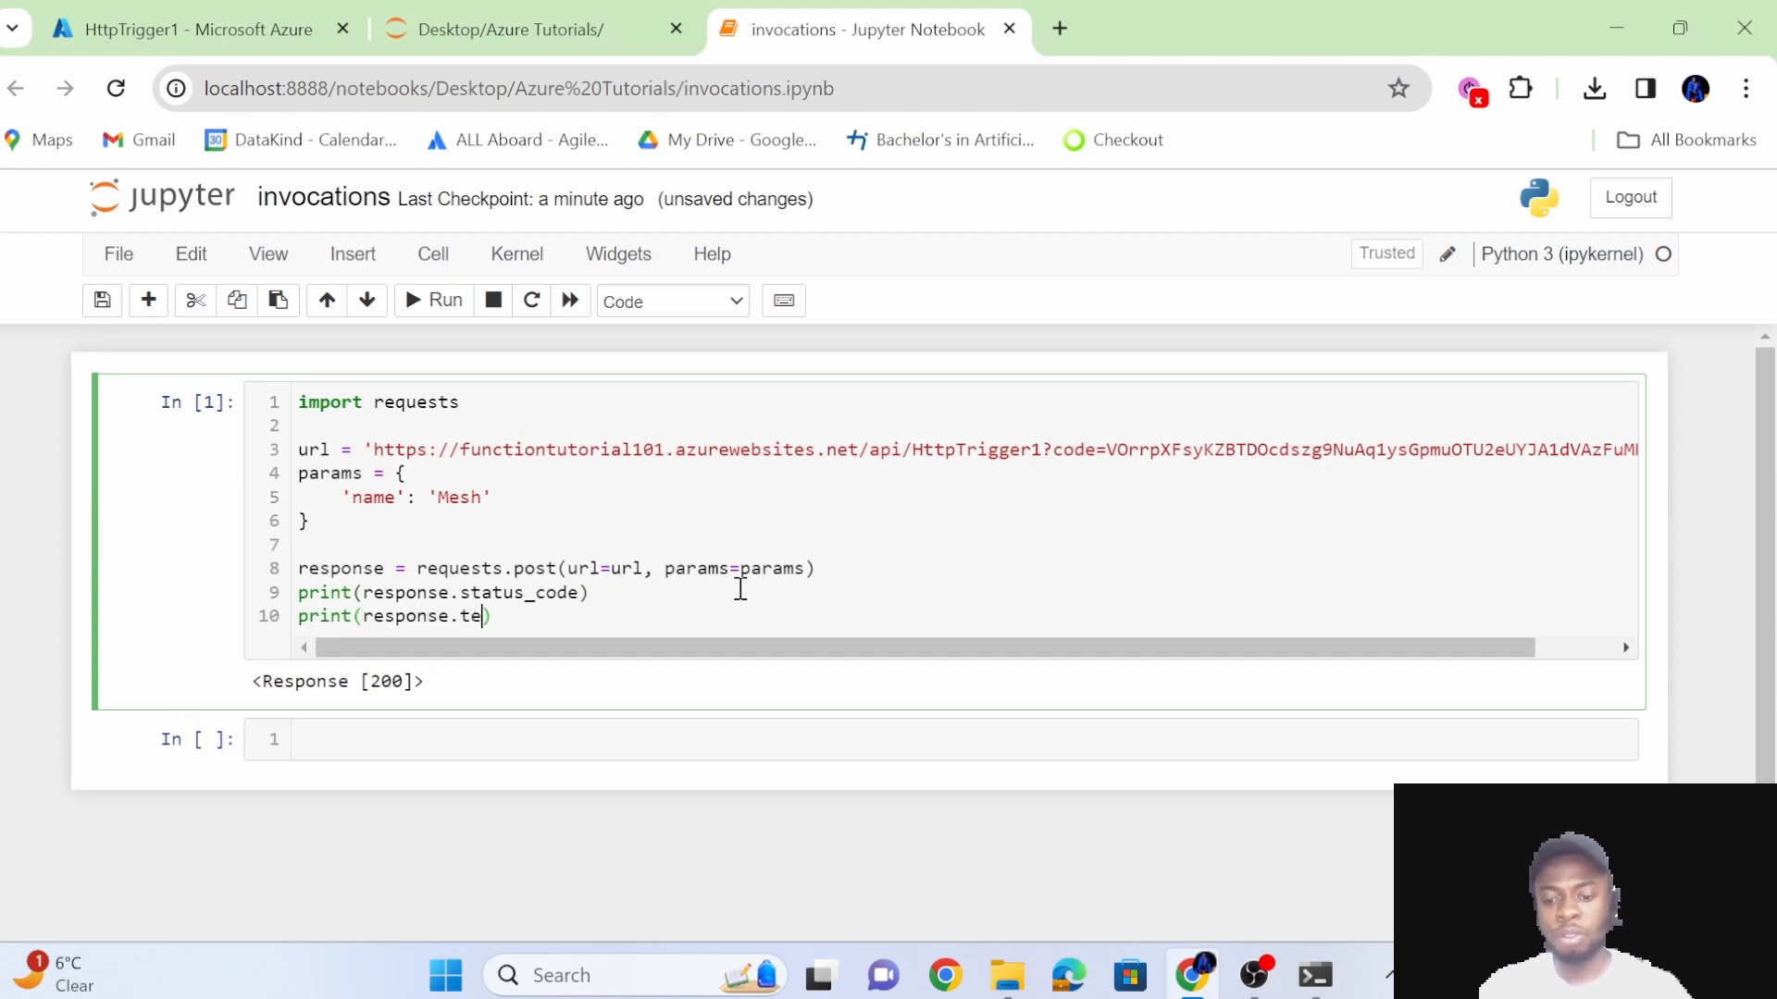
pyautogui.hotkey('shift', 'Return')
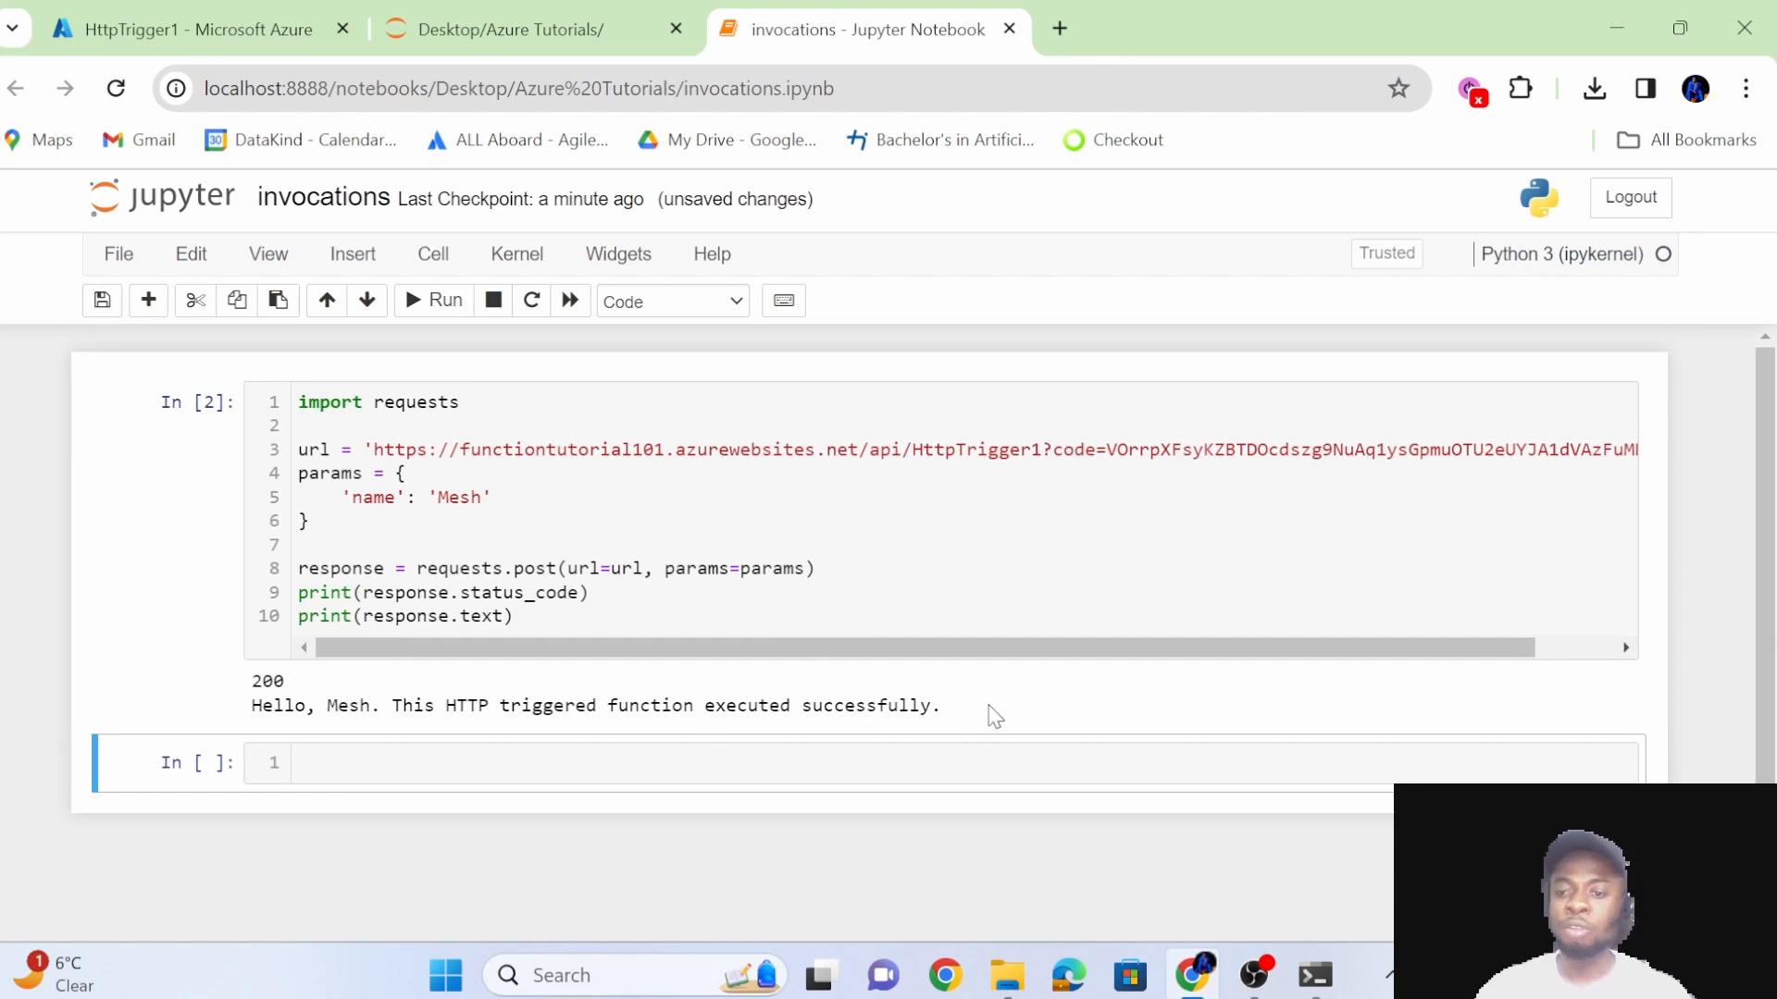
pyautogui.moveTo(991, 718); pyautogui.dragTo(250, 704)
pyautogui.click(463, 699)
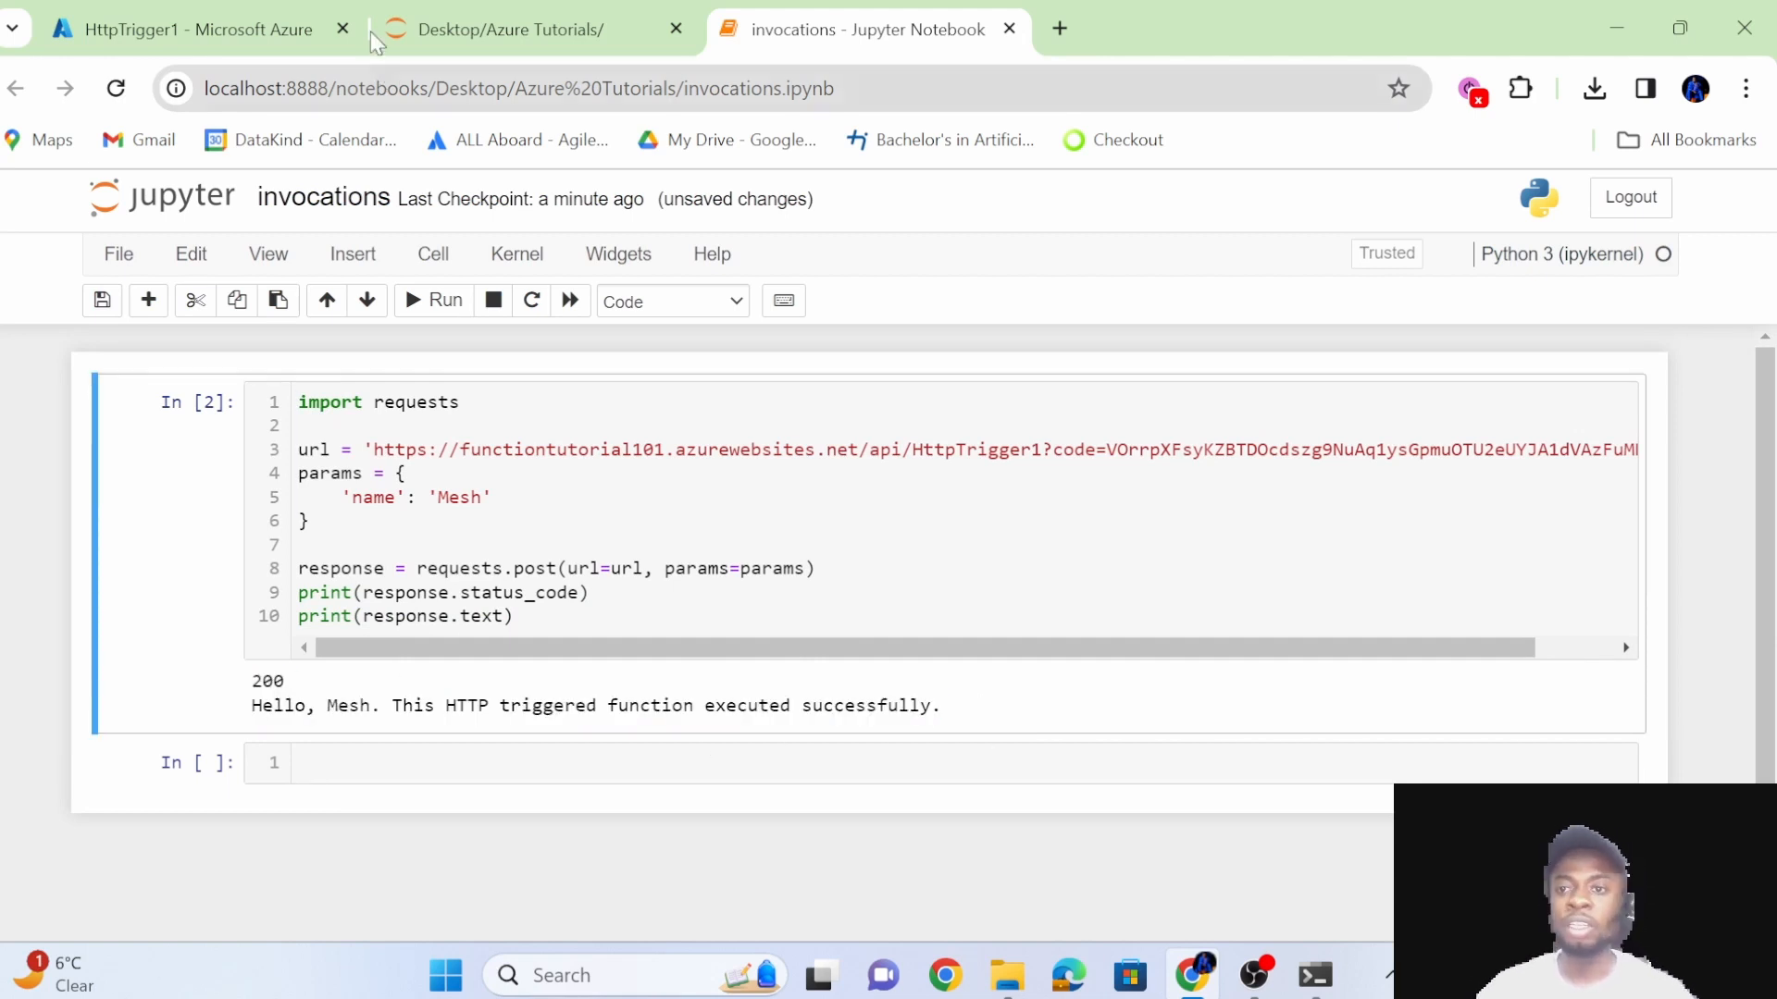
# Switch to HttpTrigger1 in the Azure portal and open the live logs of its Monitor page.
pyautogui.click(236, 13)
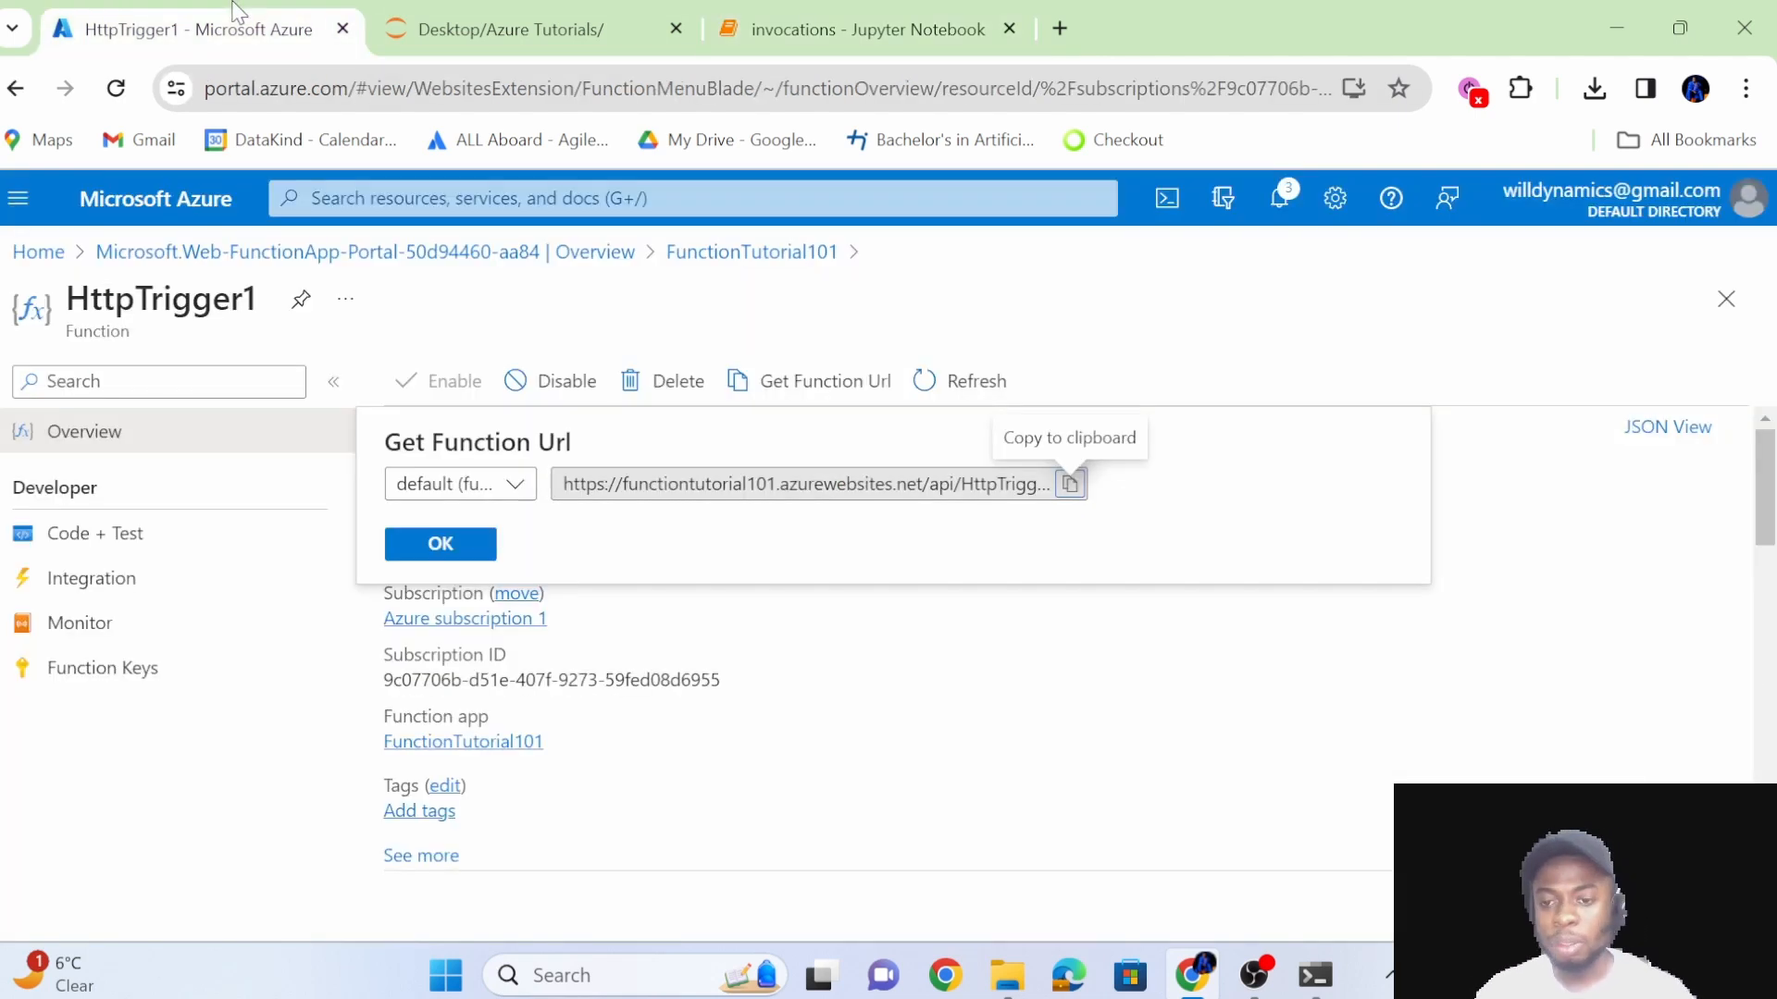
pyautogui.click(143, 617)
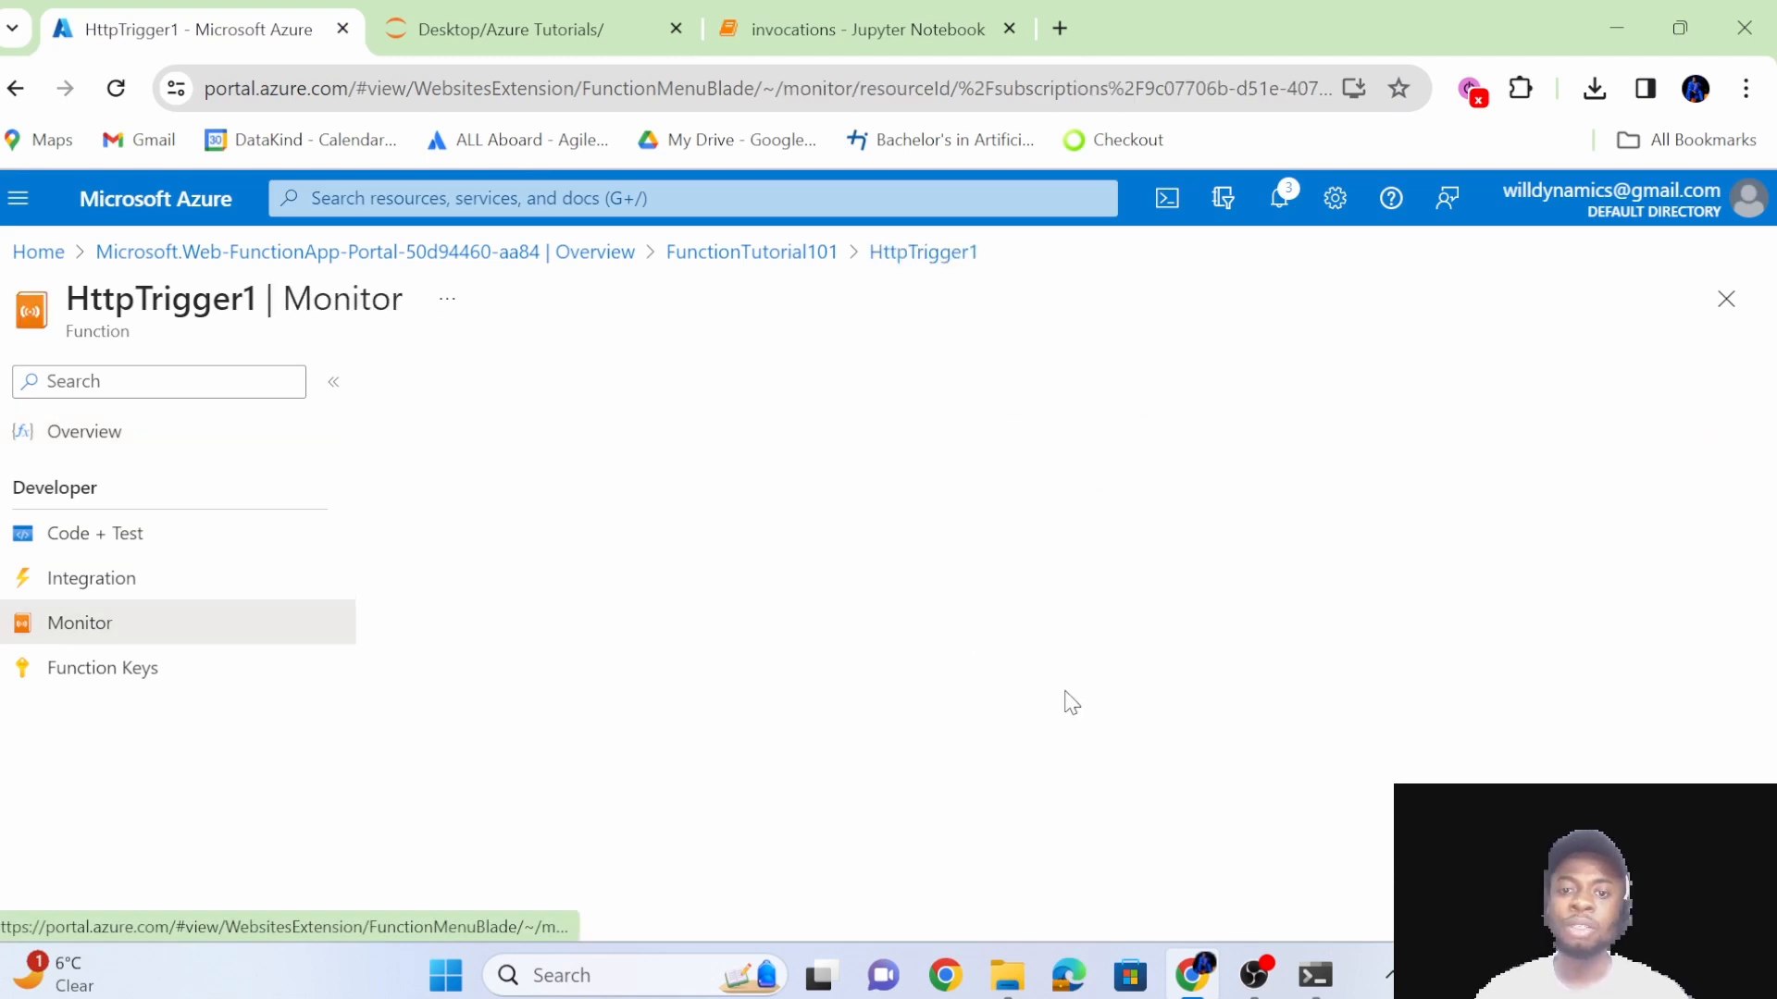
pyautogui.click(556, 414)
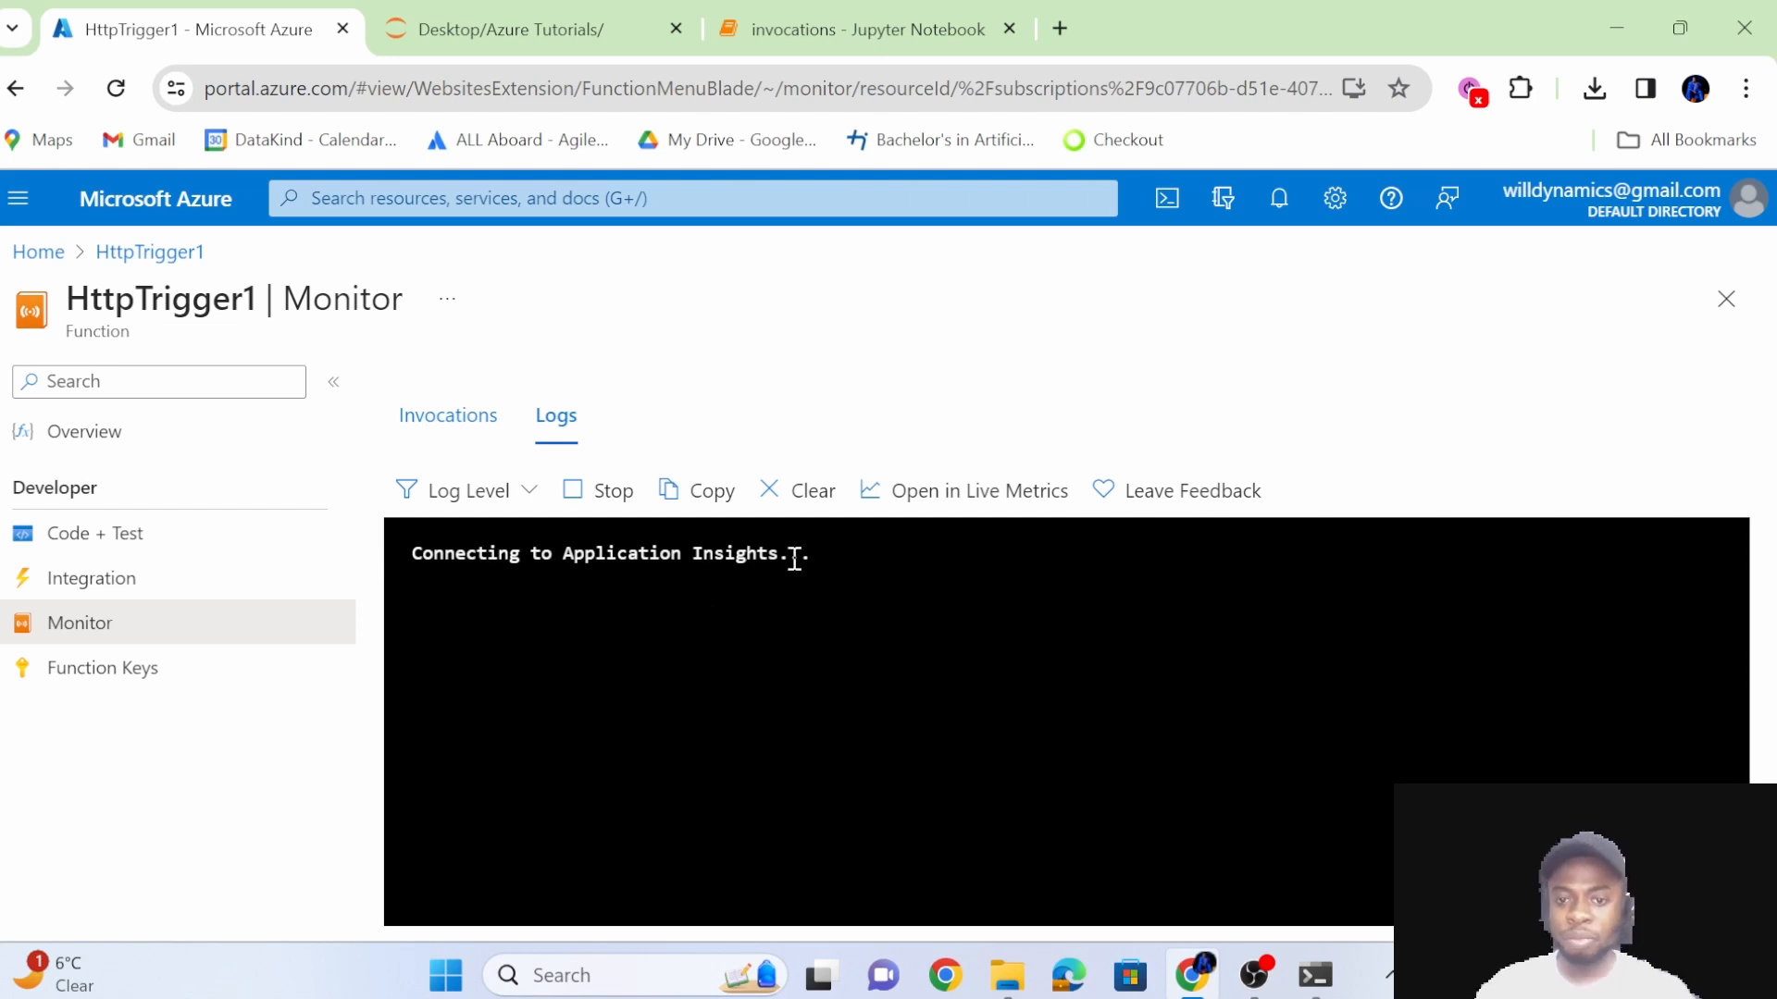
# Rerun the request cell in the invocations notebook and return to the HttpTrigger1 logs to check for the invocation.
pyautogui.click(792, 13)
pyautogui.click(704, 578)
pyautogui.hotkey('shift', 'Return')
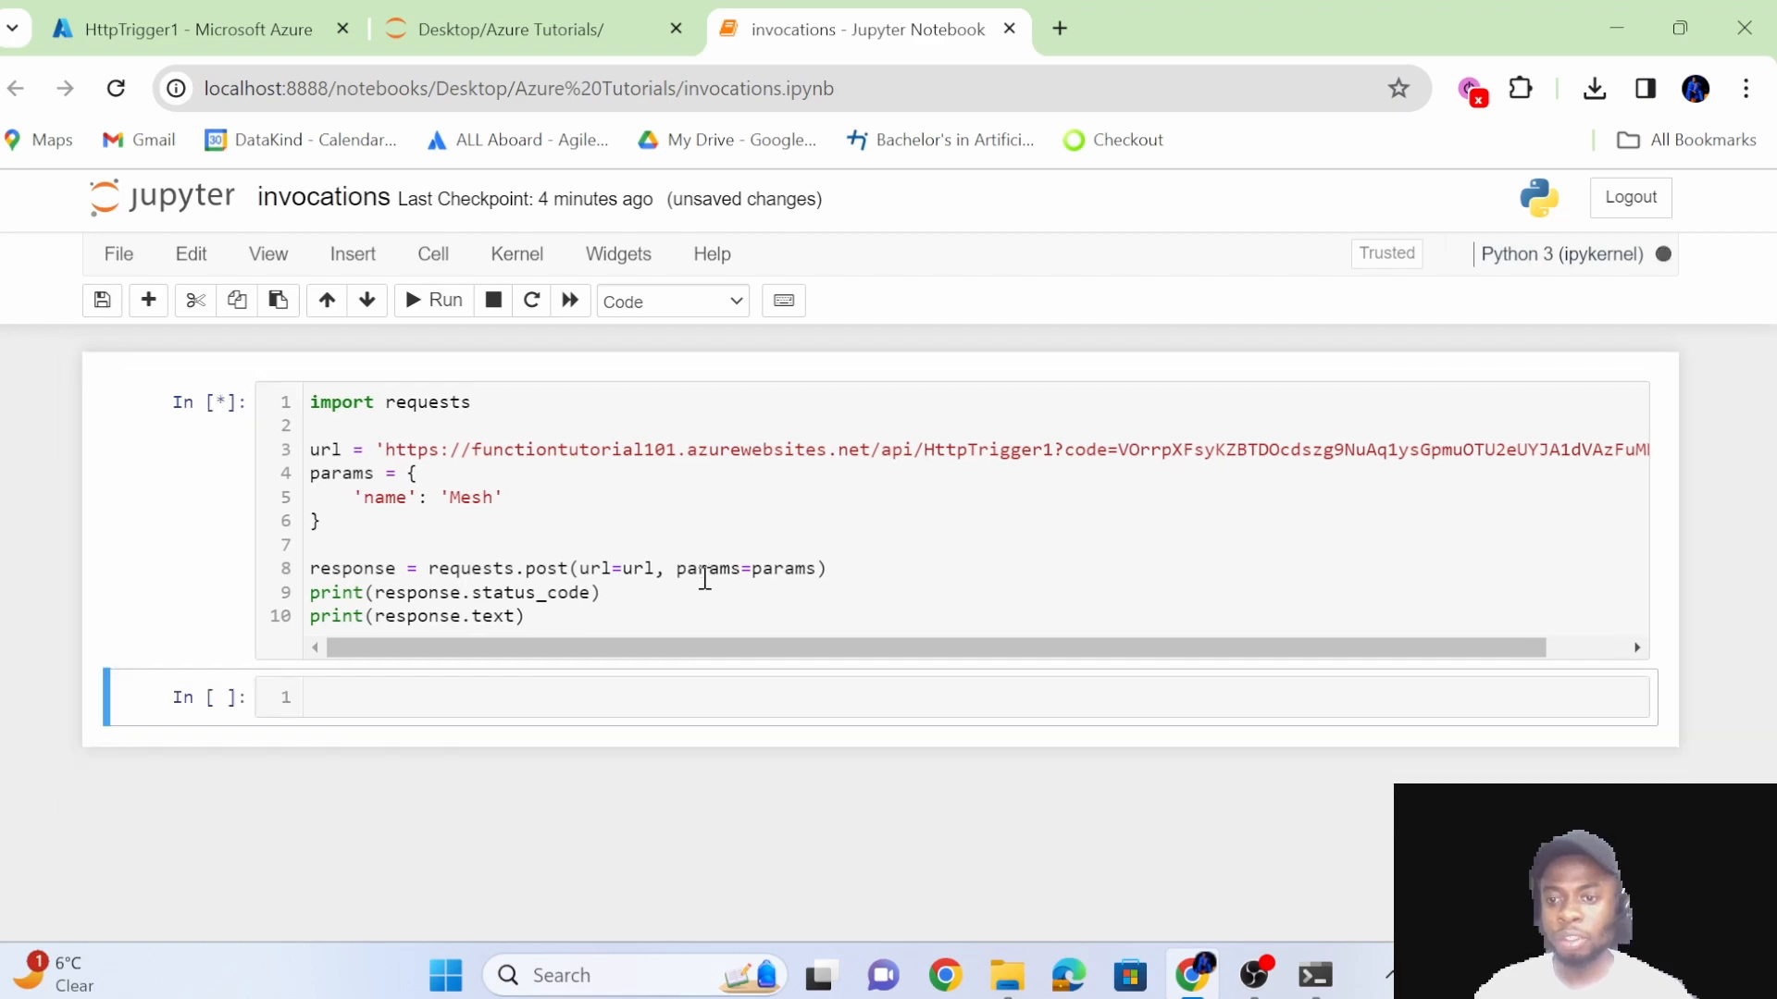
pyautogui.click(225, 19)
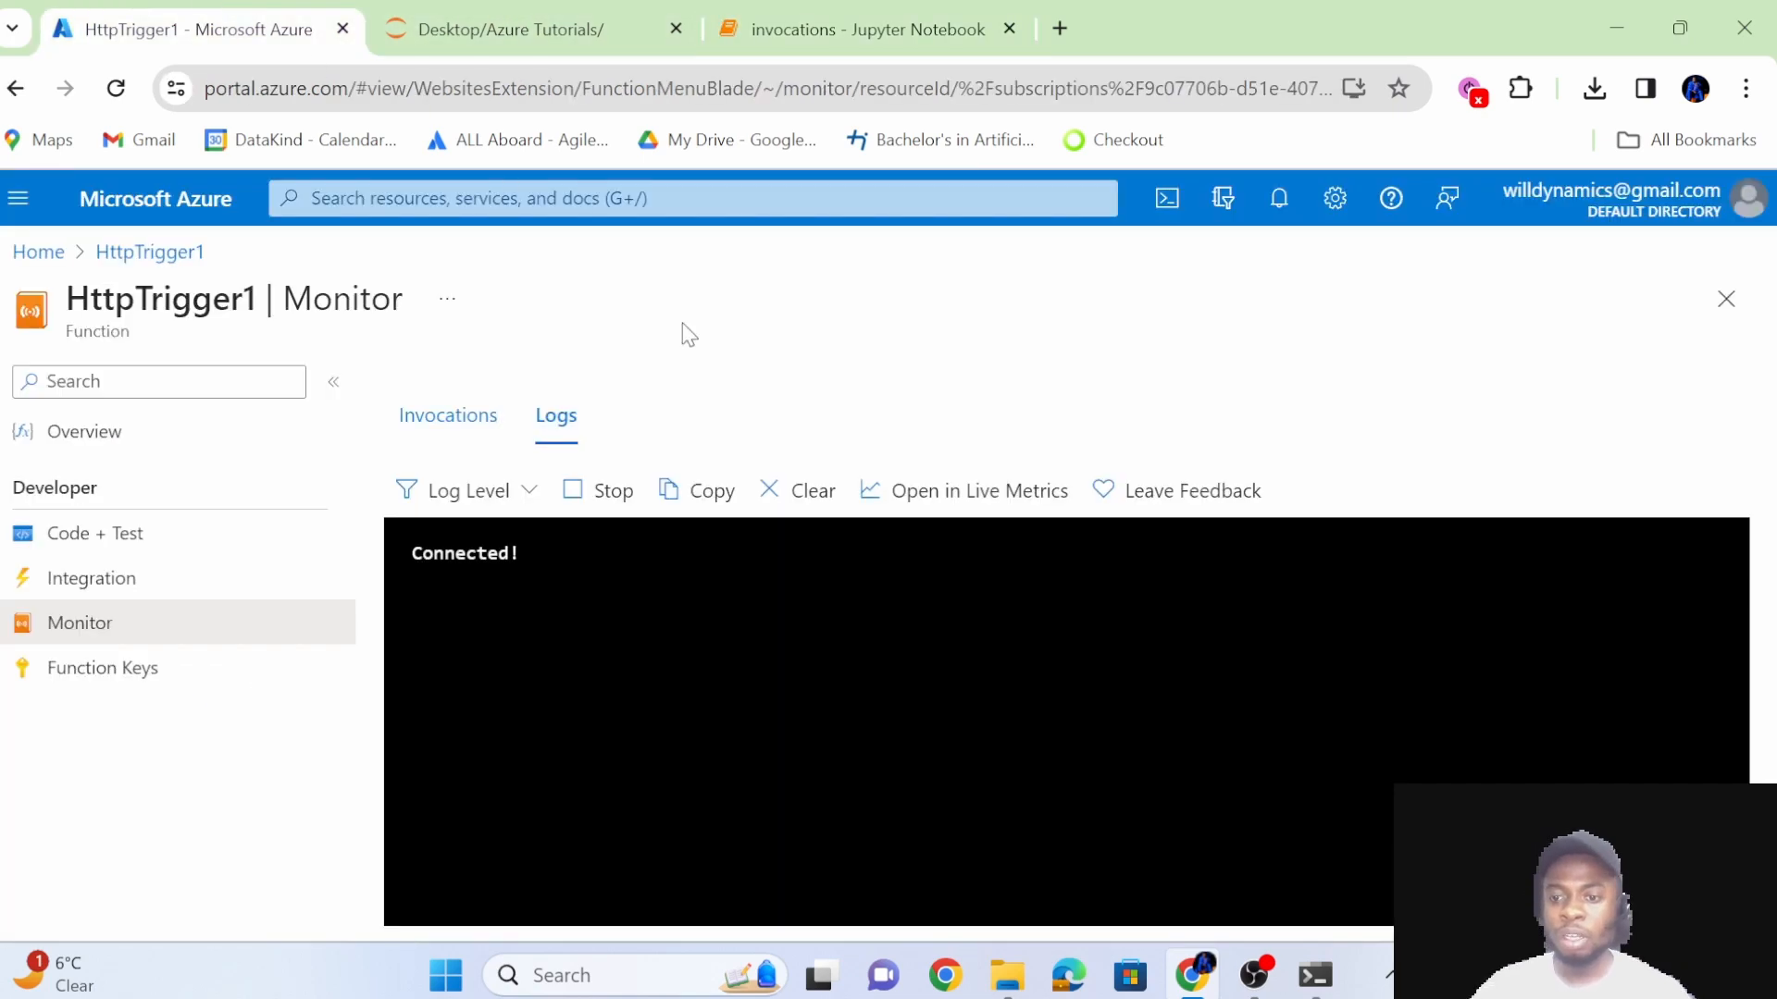
pyautogui.click(863, 19)
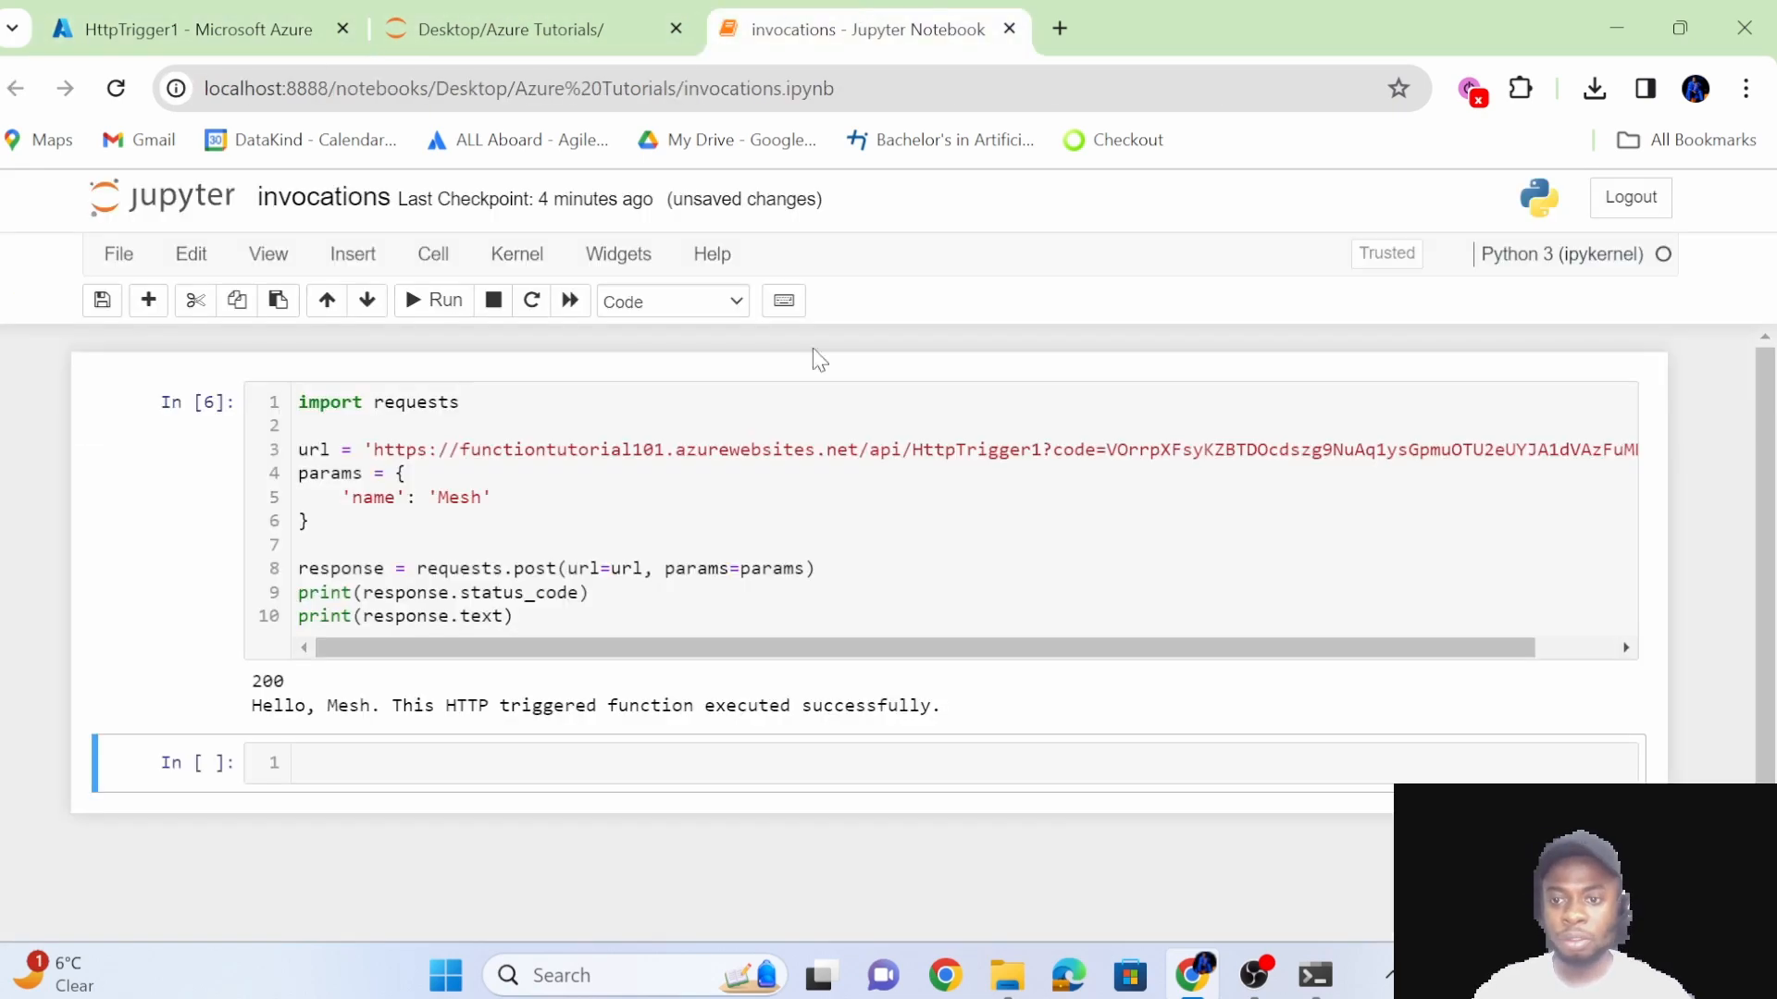
pyautogui.click(213, 13)
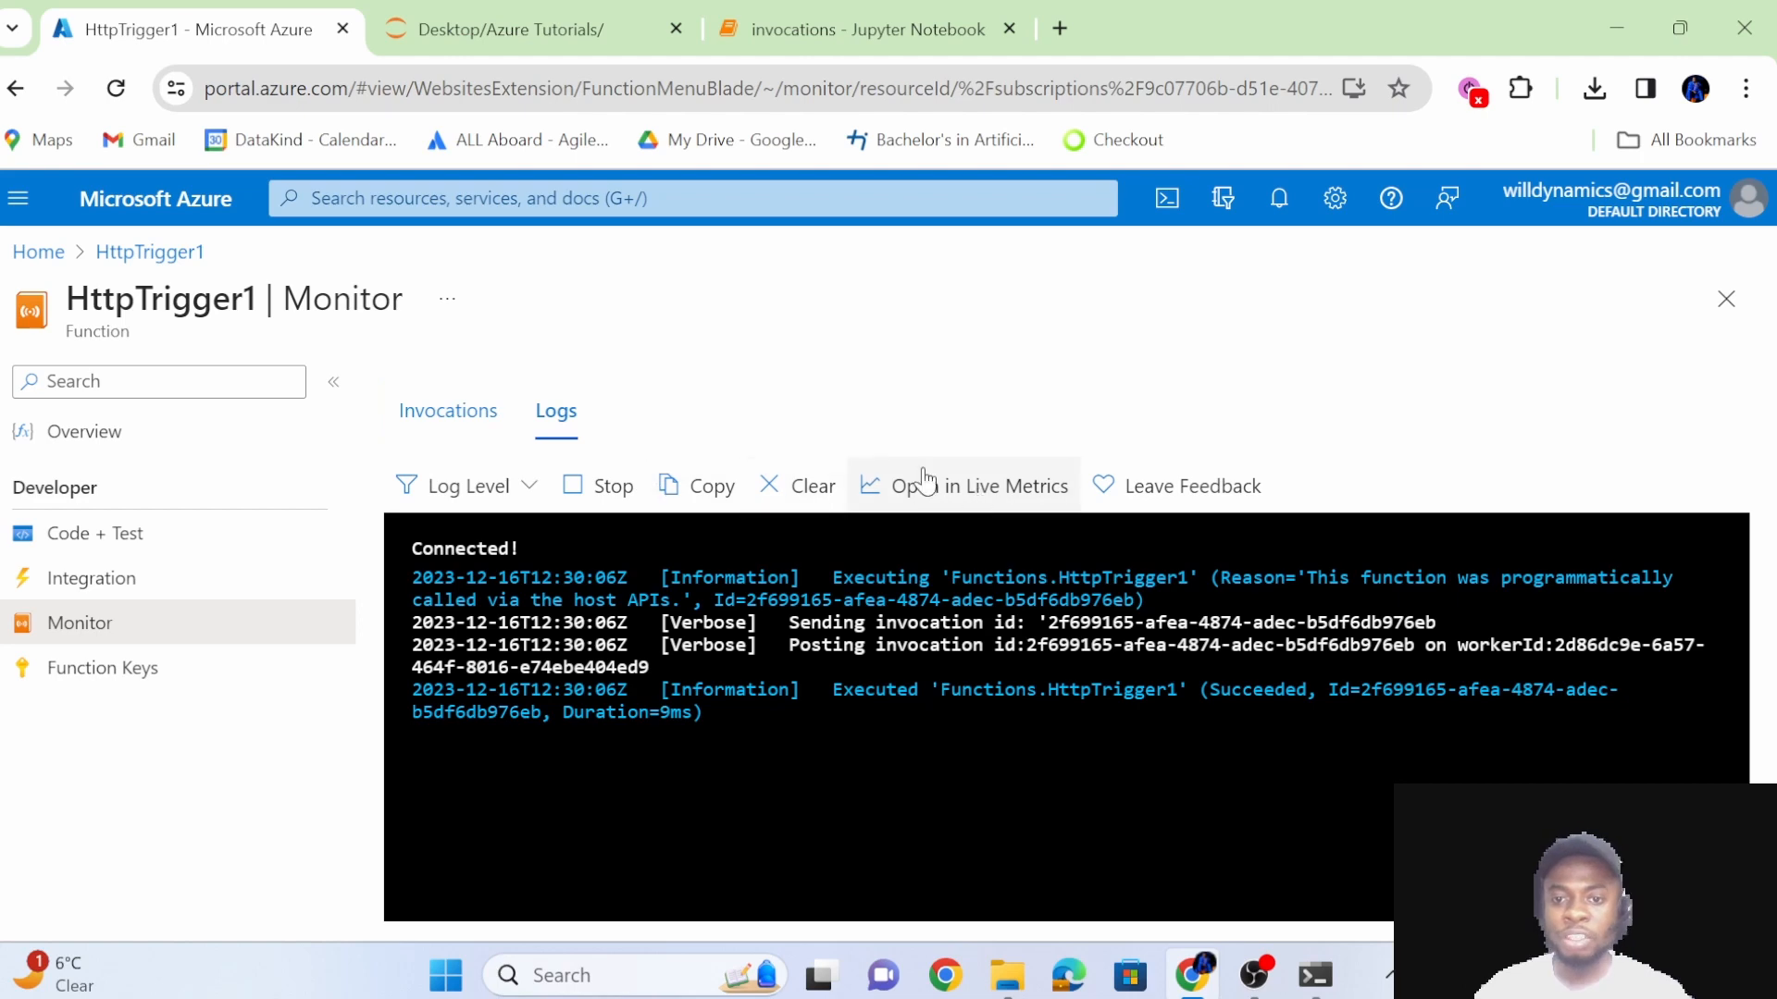
# Open Live Metrics from the HttpTrigger1 logs and examine the incoming requests, outgoing requests and overall health charts.
pyautogui.click(976, 486)
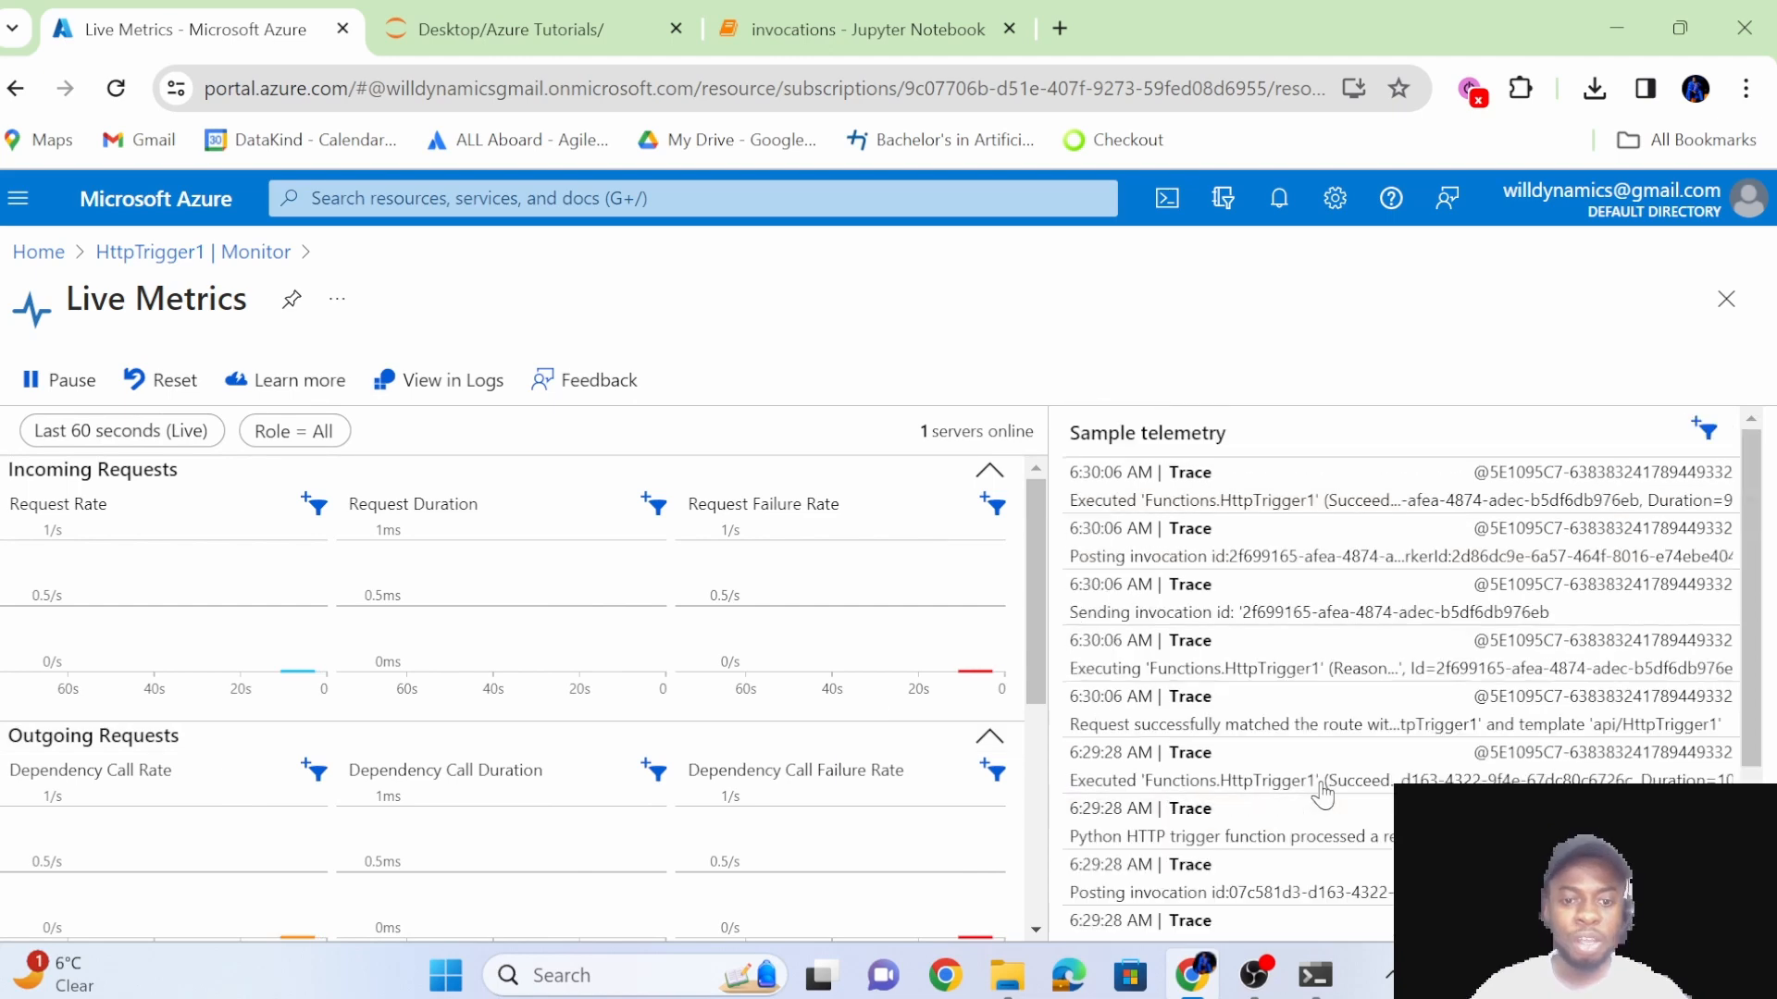
pyautogui.scroll(-5, 779, 737)
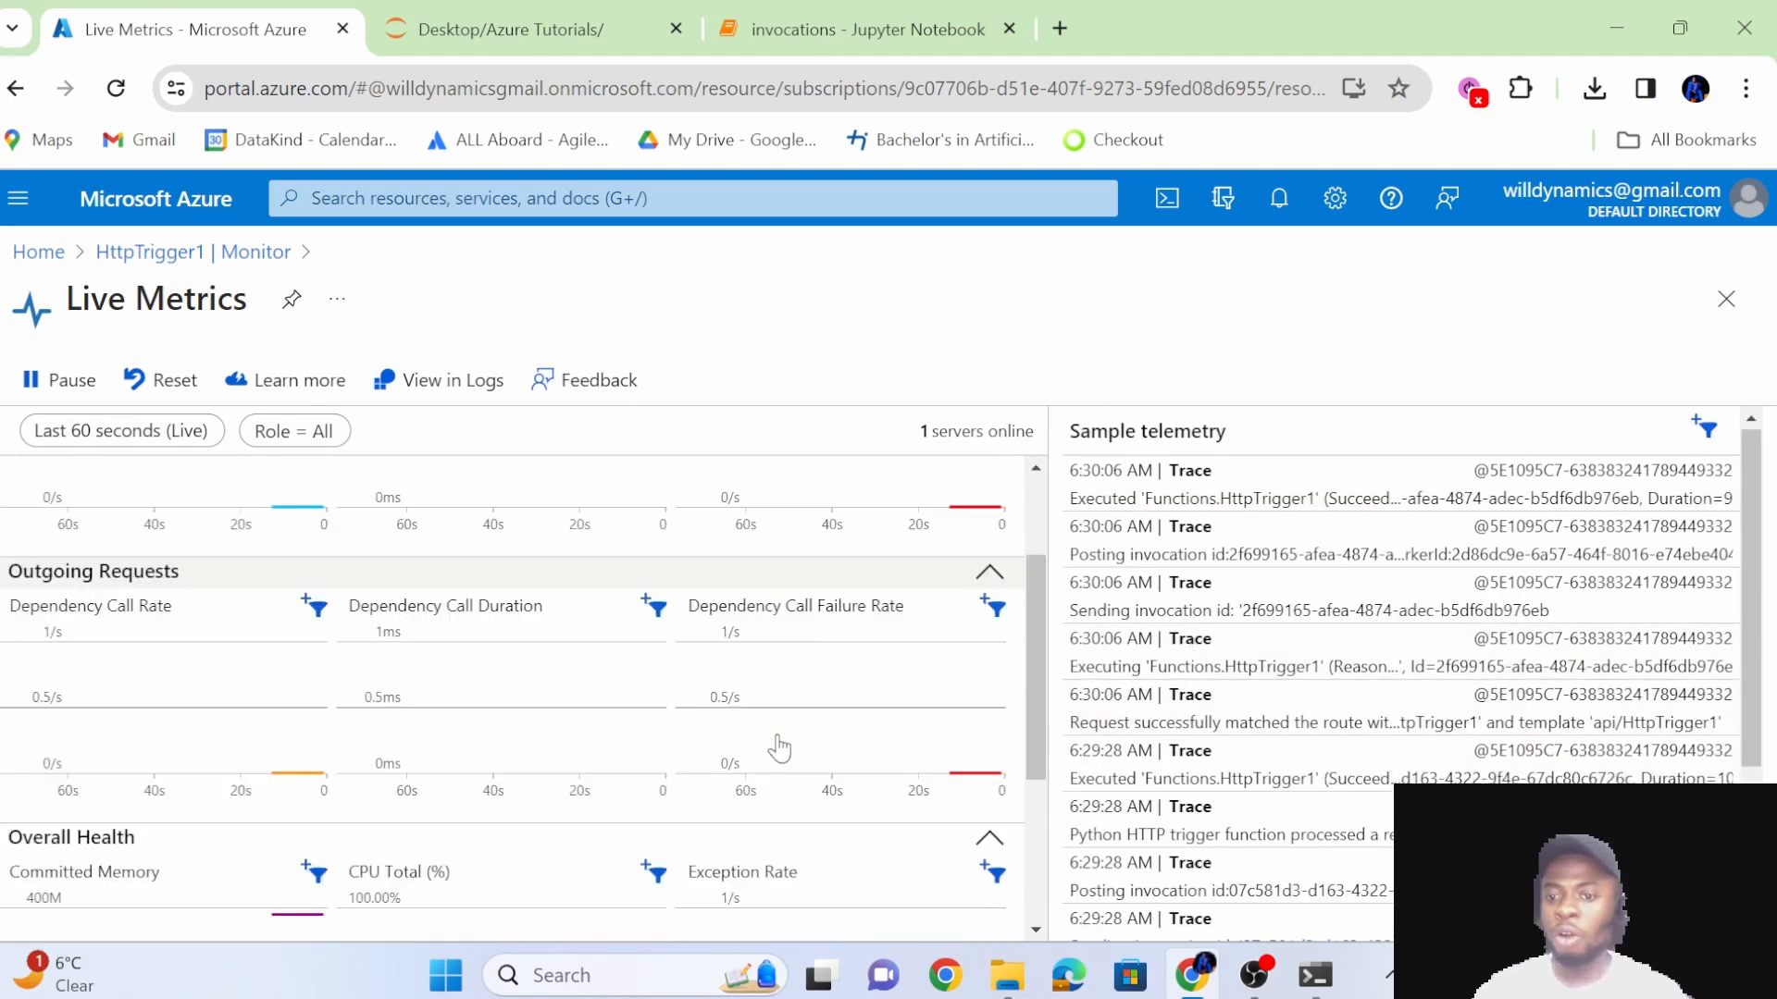
pyautogui.scroll(5, 777, 736)
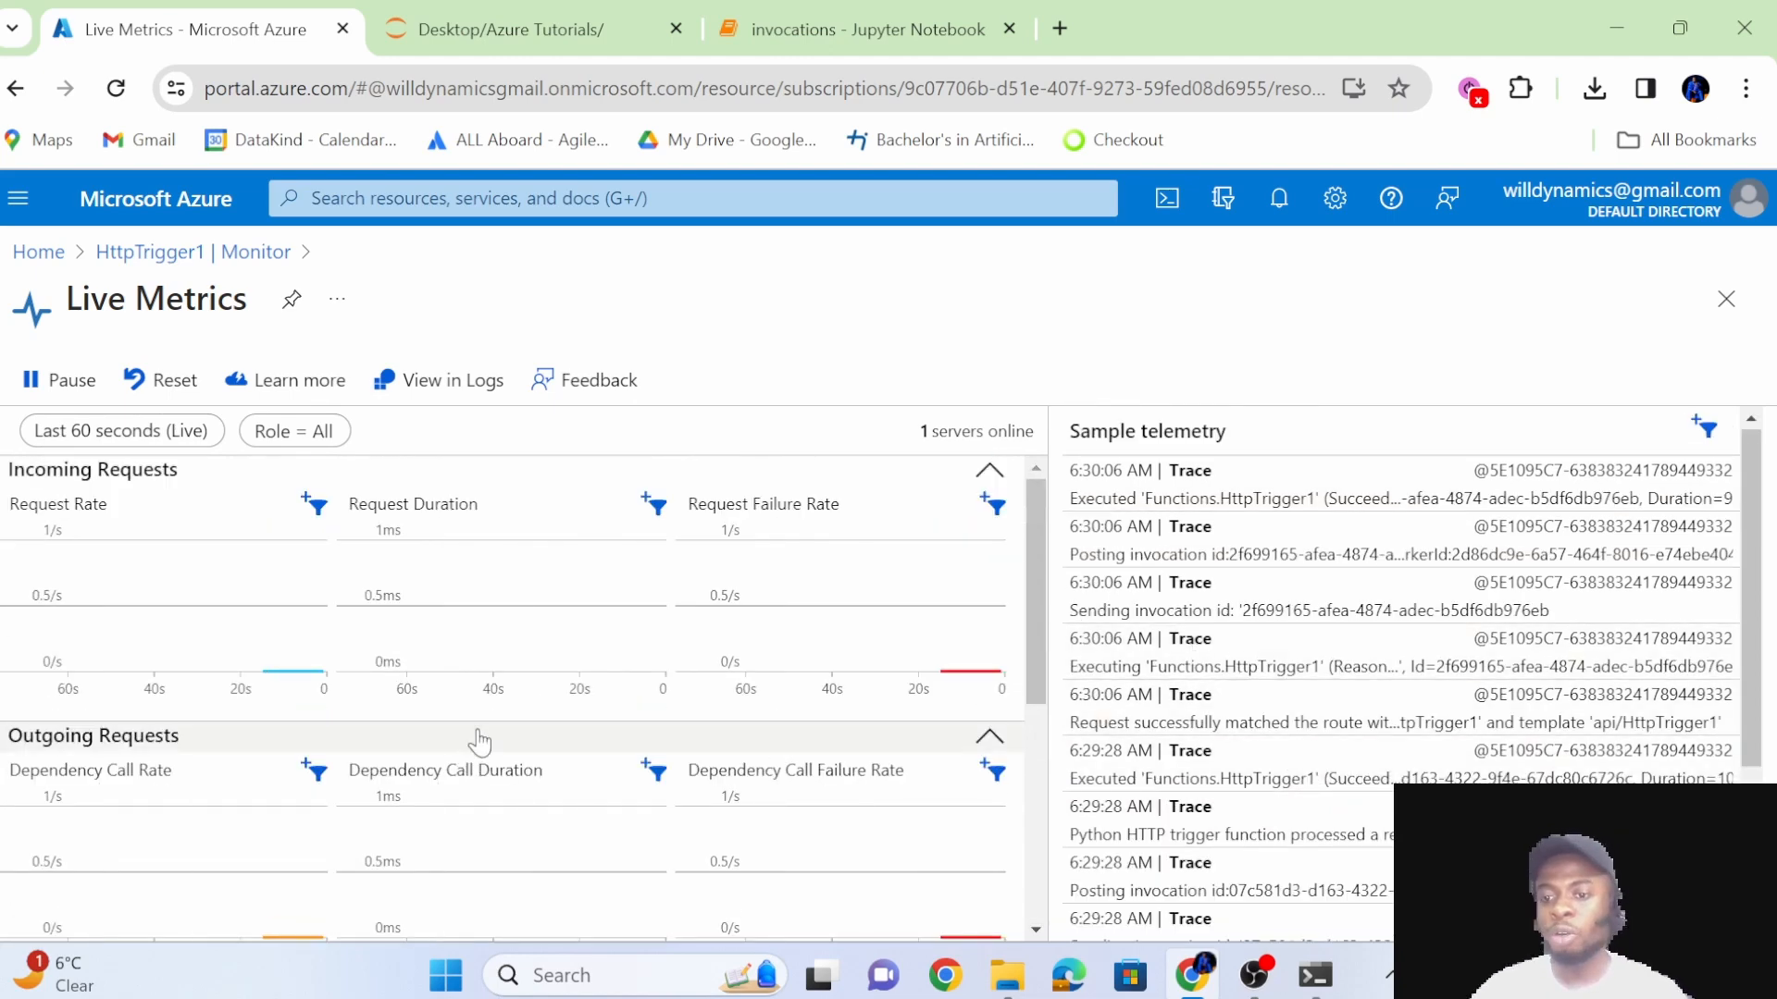
pyautogui.scroll(-2, 526, 731)
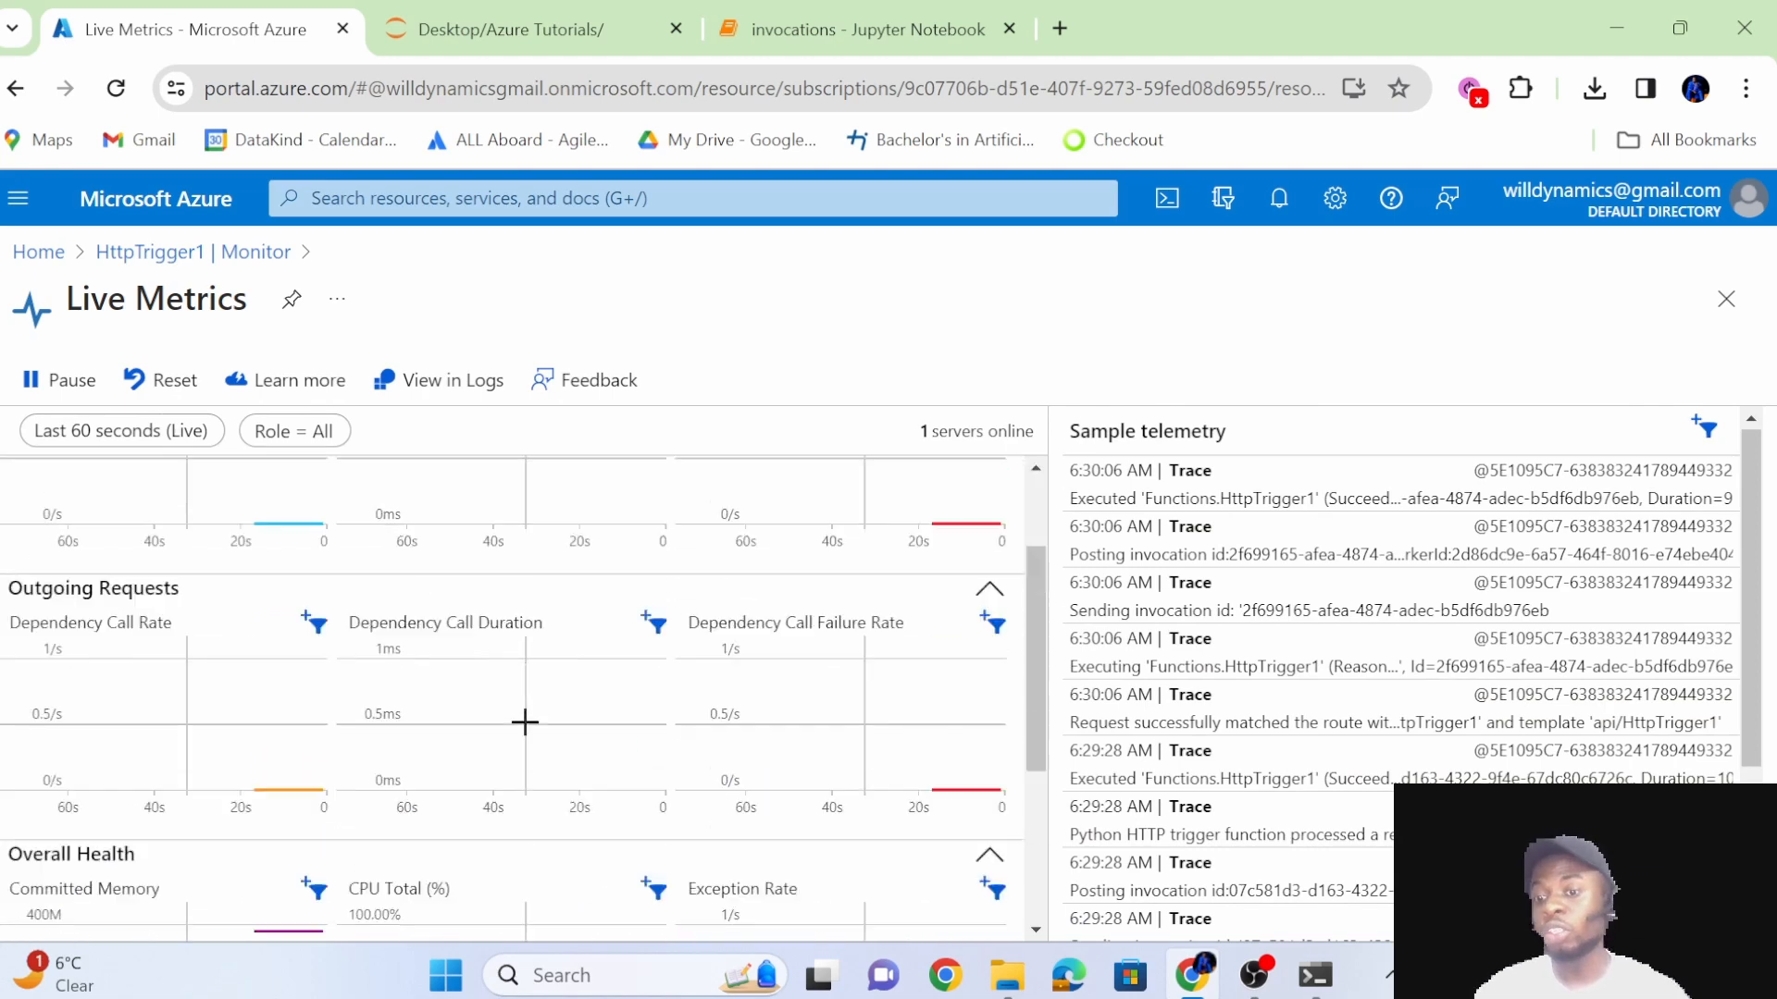
pyautogui.scroll(2, 161, 577)
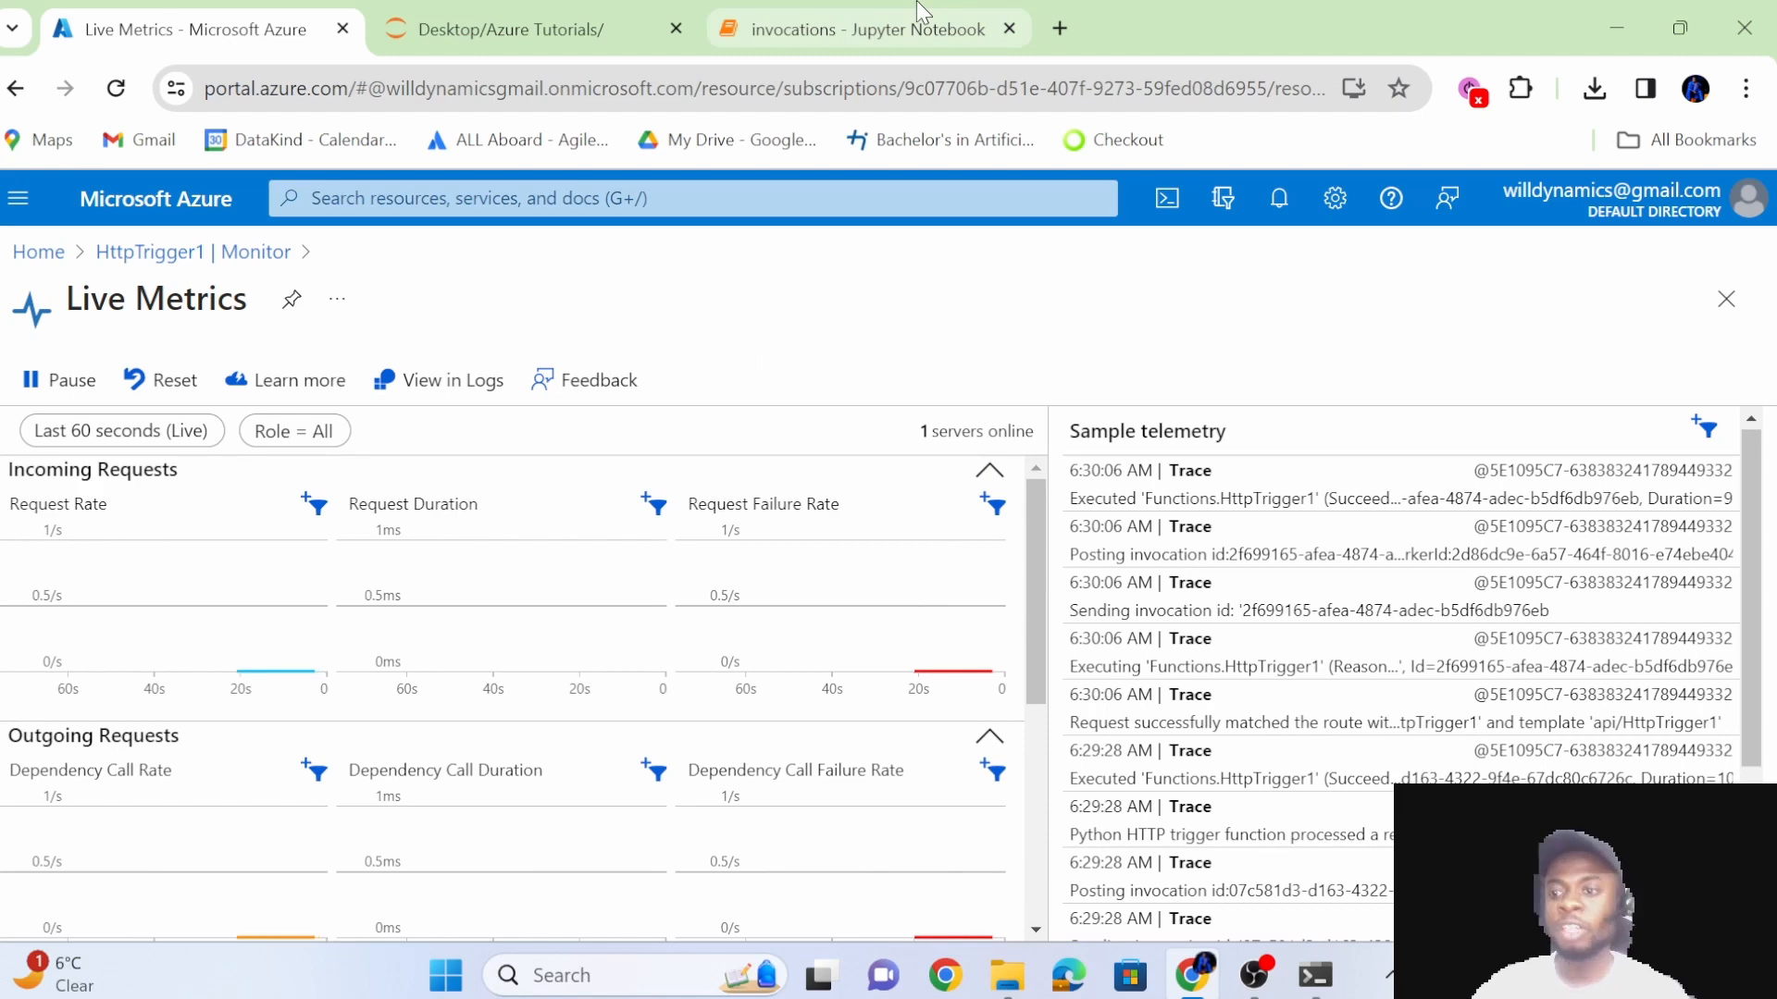
# Run the notebook's request cell again and examine the resulting activity in the Live Metrics charts and sample telemetry.
pyautogui.click(816, 24)
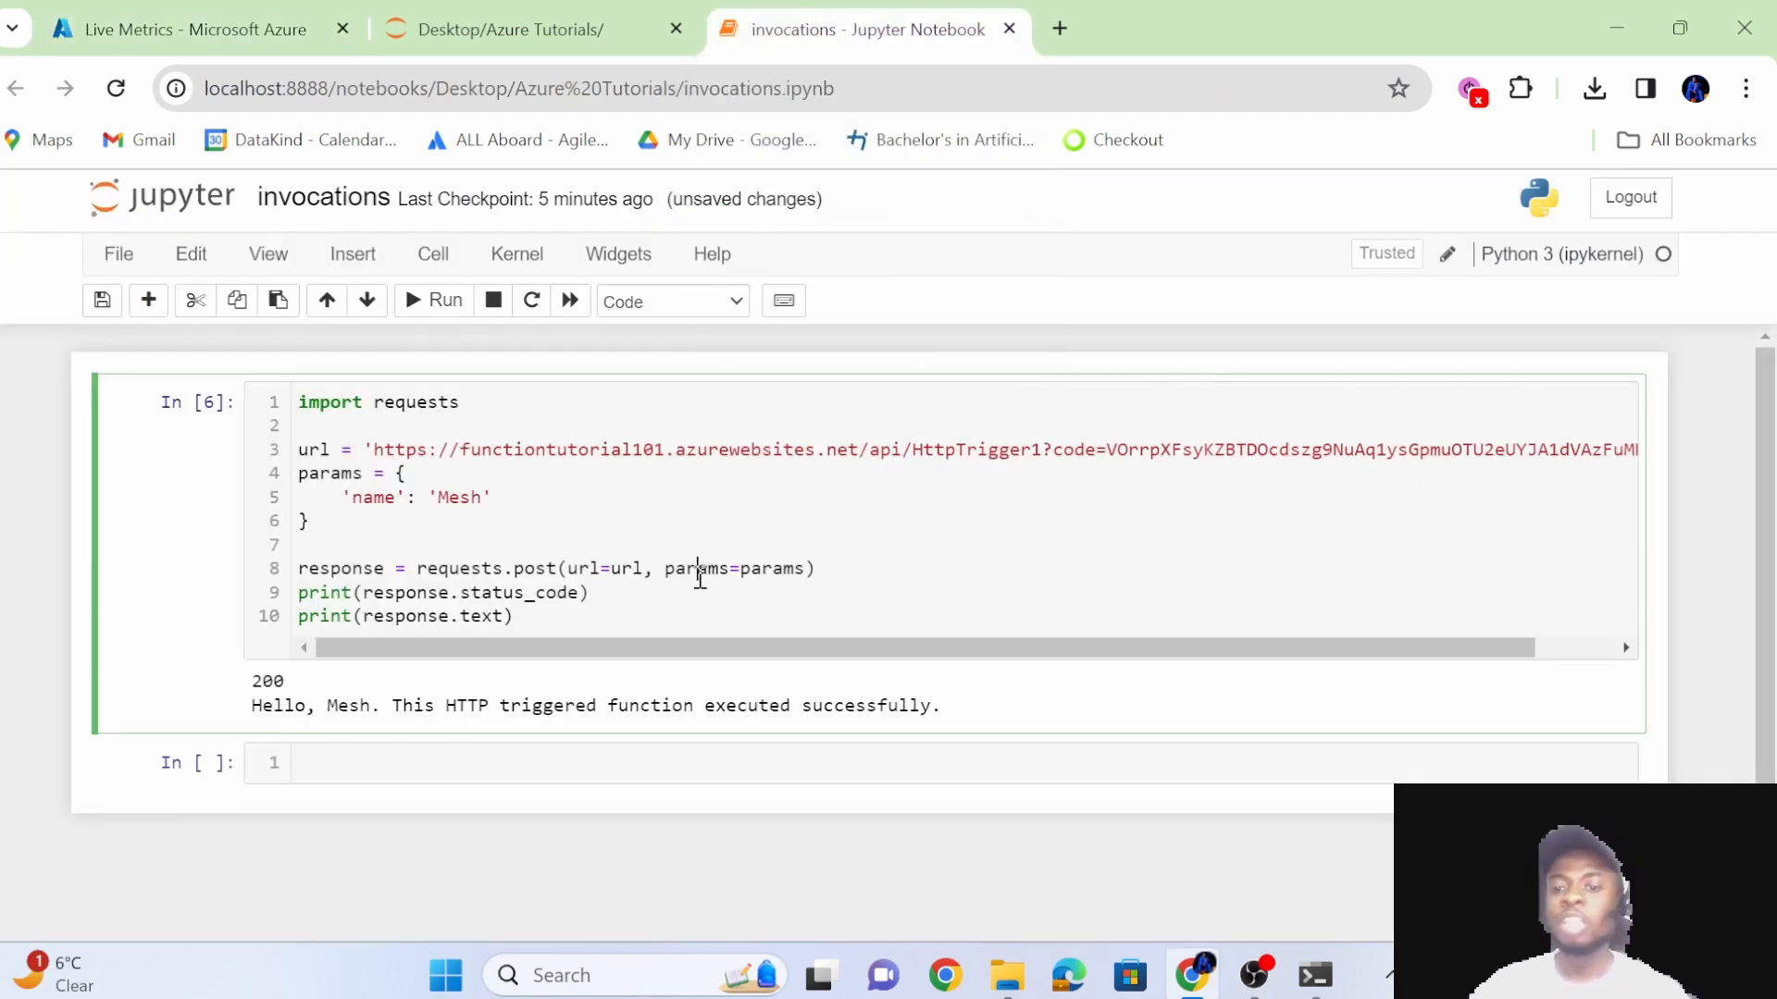
pyautogui.hotkey('shift', 'Return')
pyautogui.click(185, 29)
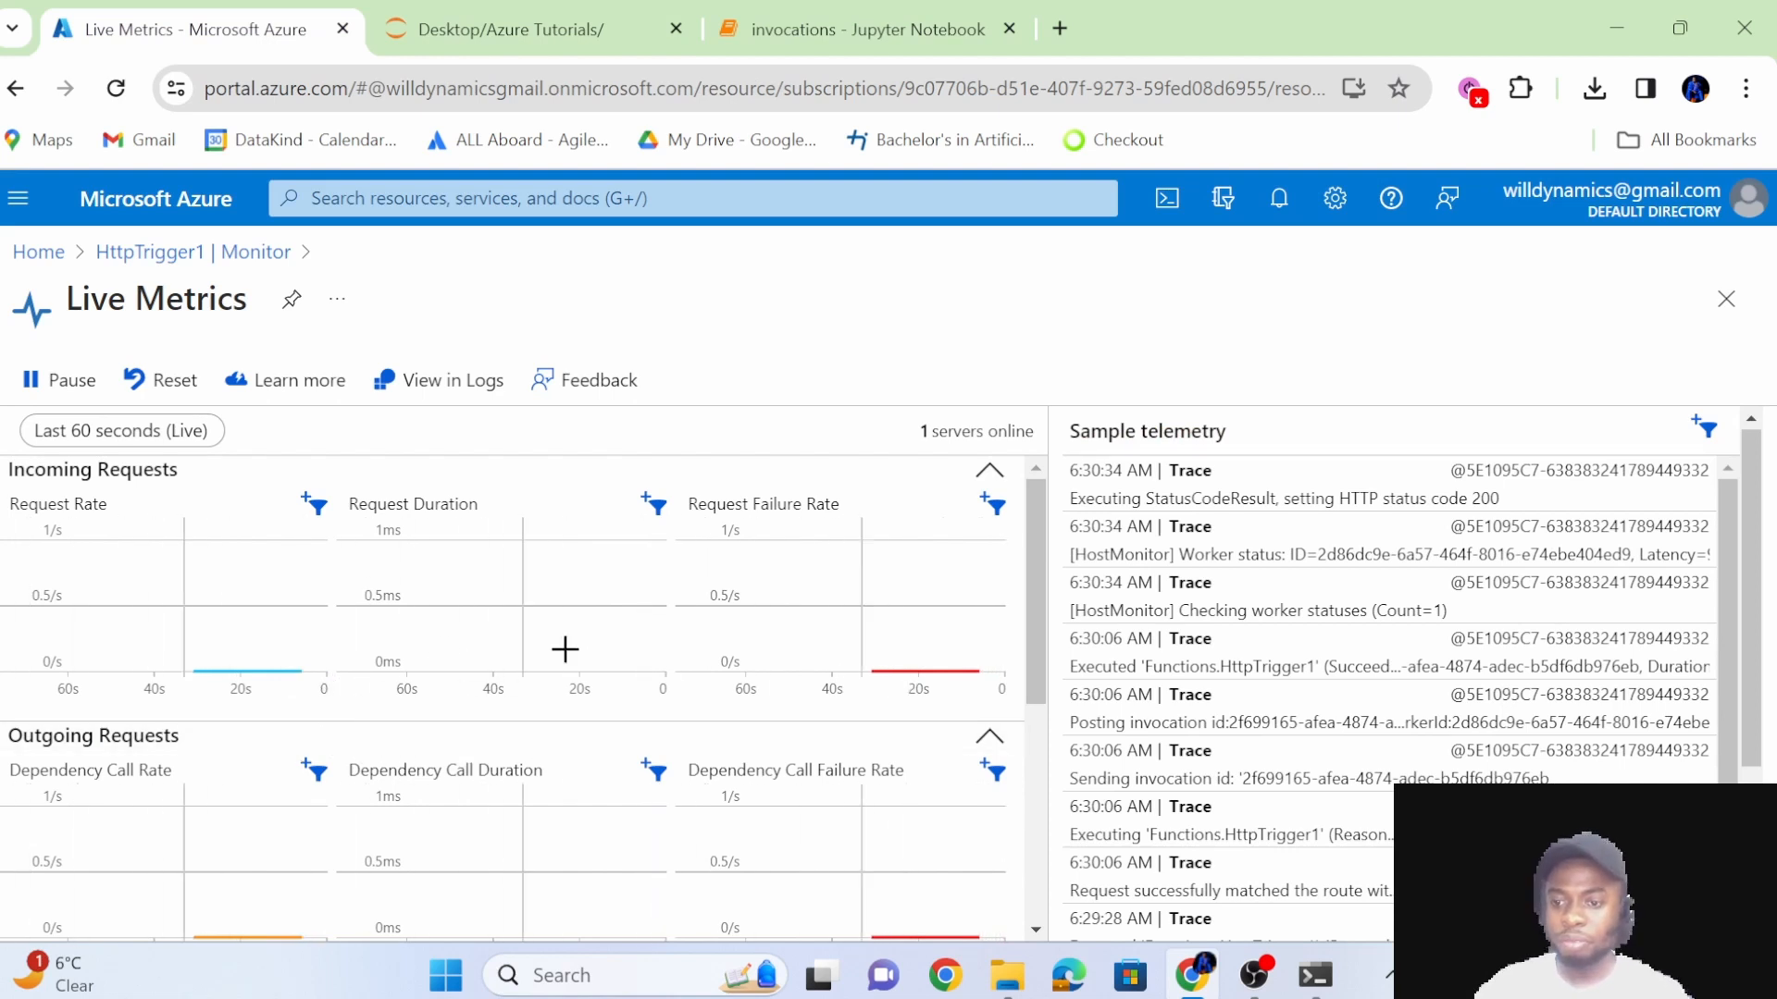
pyautogui.scroll(-5, 1218, 680)
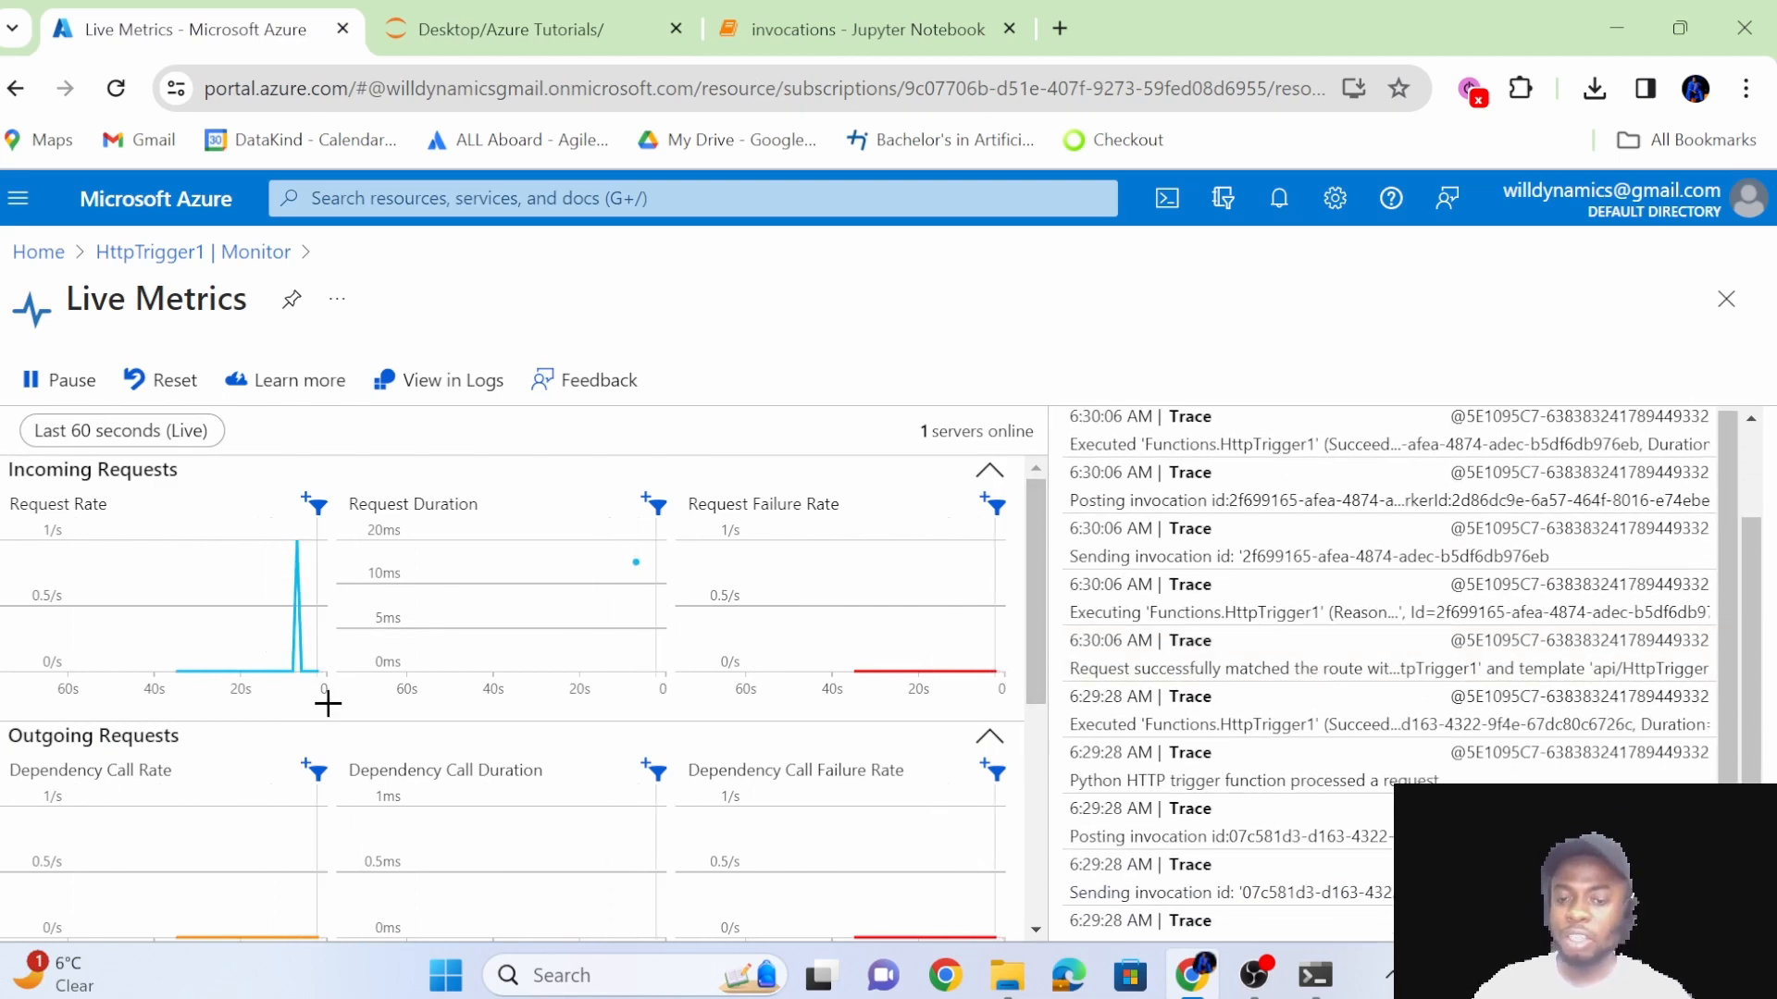
pyautogui.scroll(-3, 614, 746)
pyautogui.scroll(3, 615, 746)
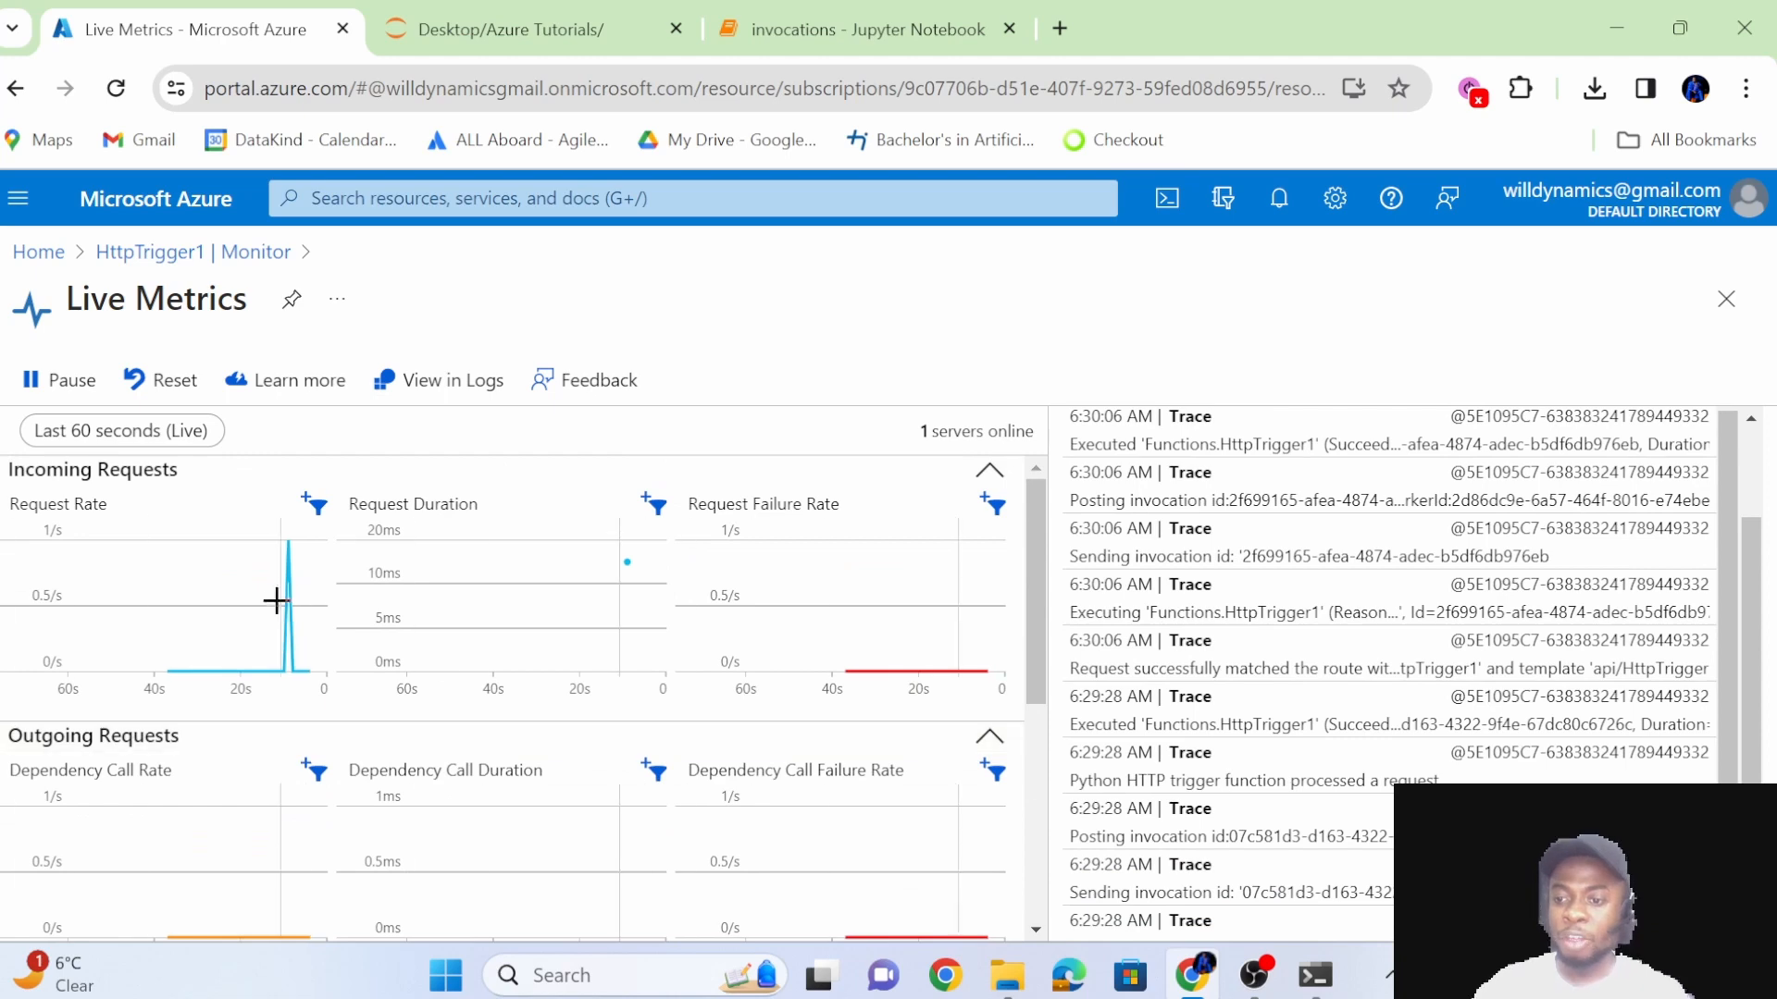
# Go back to the HttpTrigger1 Monitor page and review its invocation counts and traces.
pyautogui.click(194, 251)
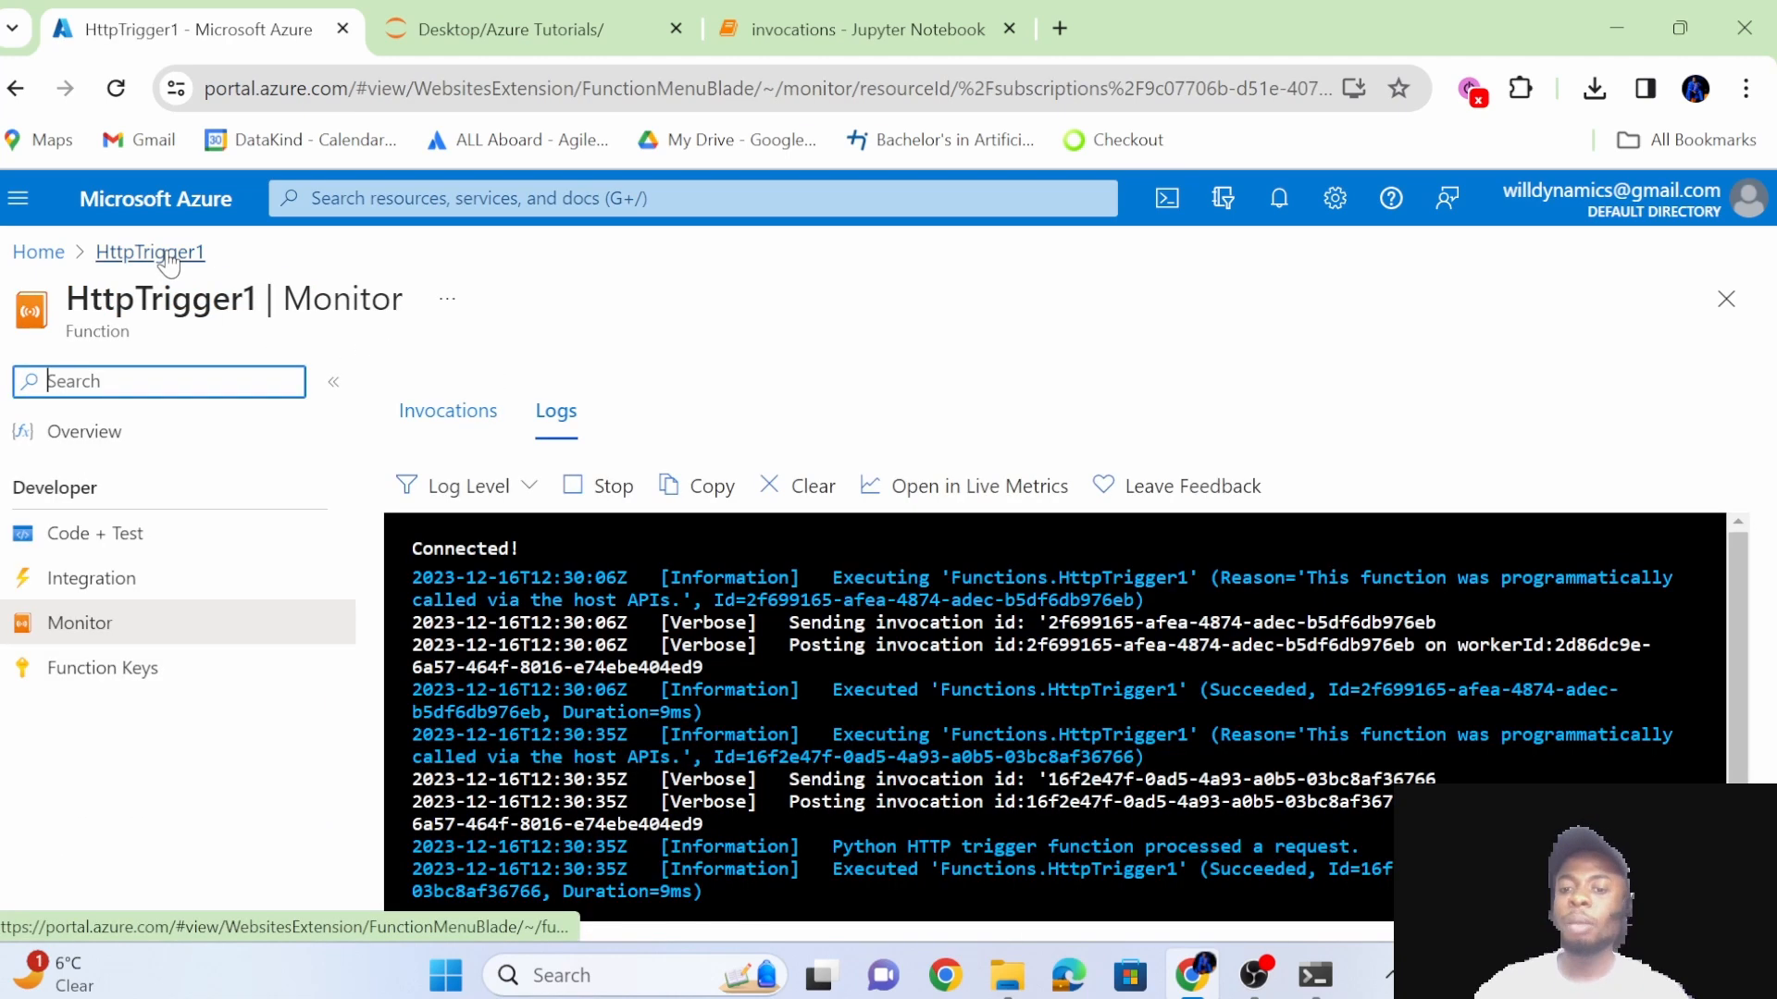
pyautogui.click(448, 413)
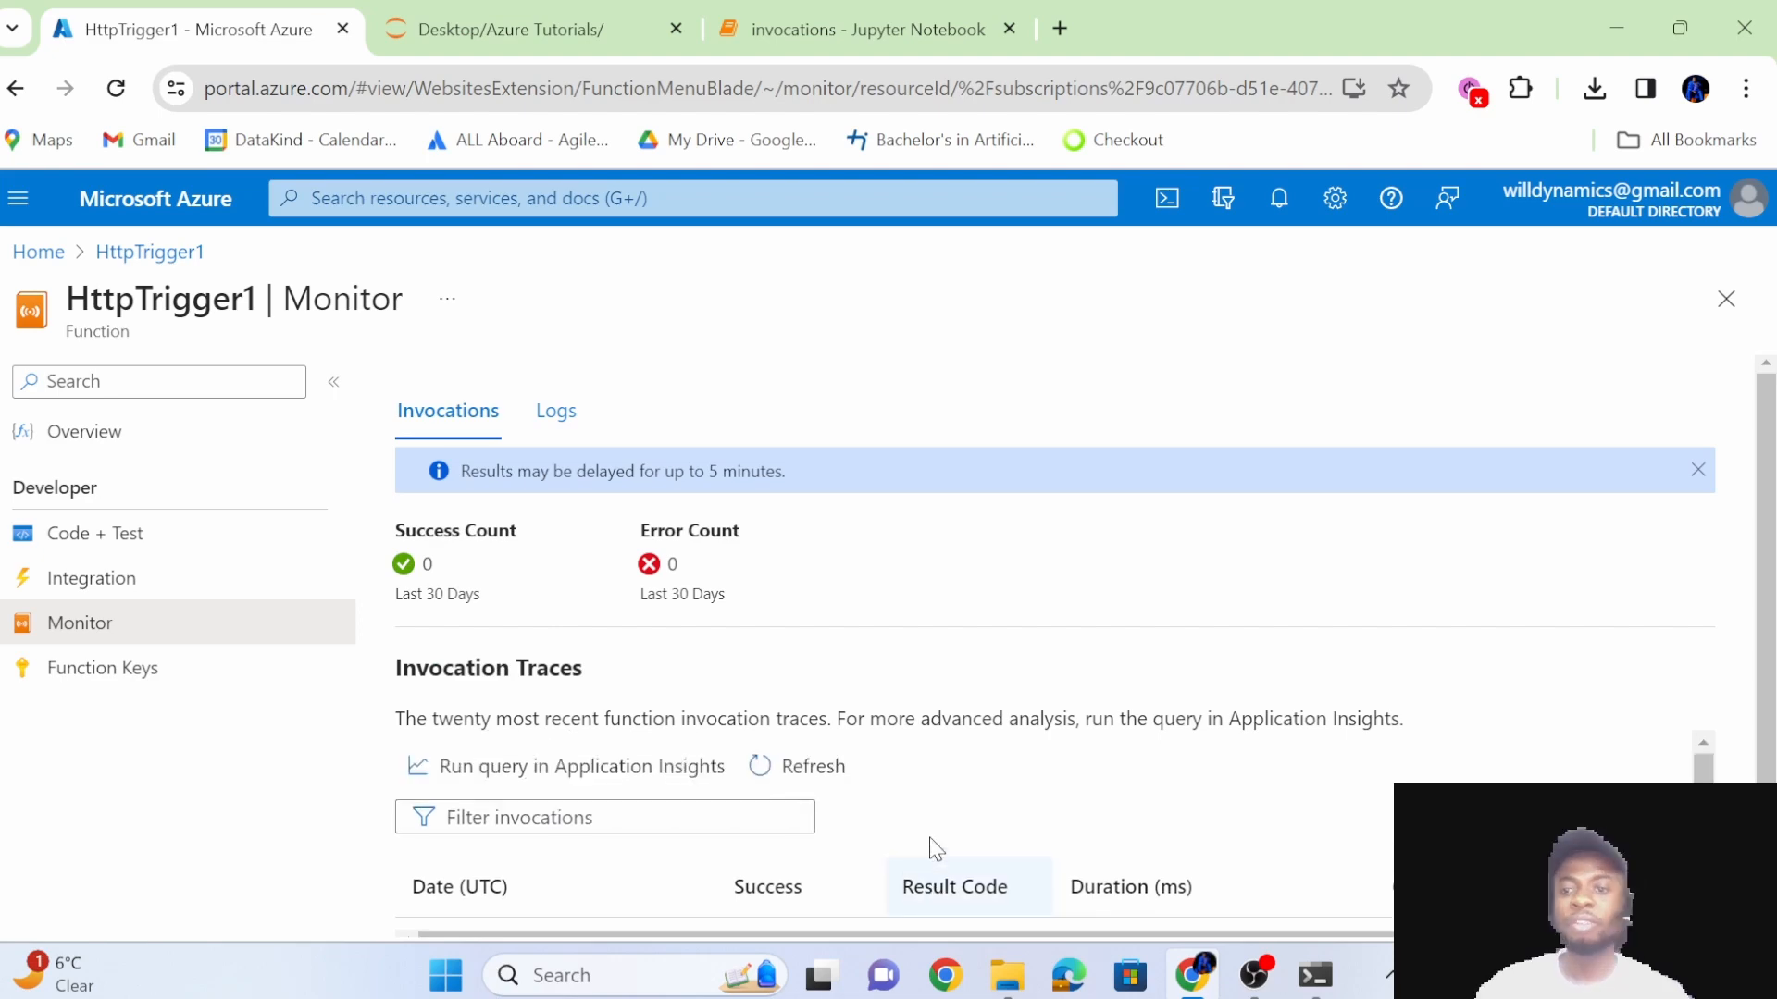
pyautogui.scroll(-1, 1756, 757)
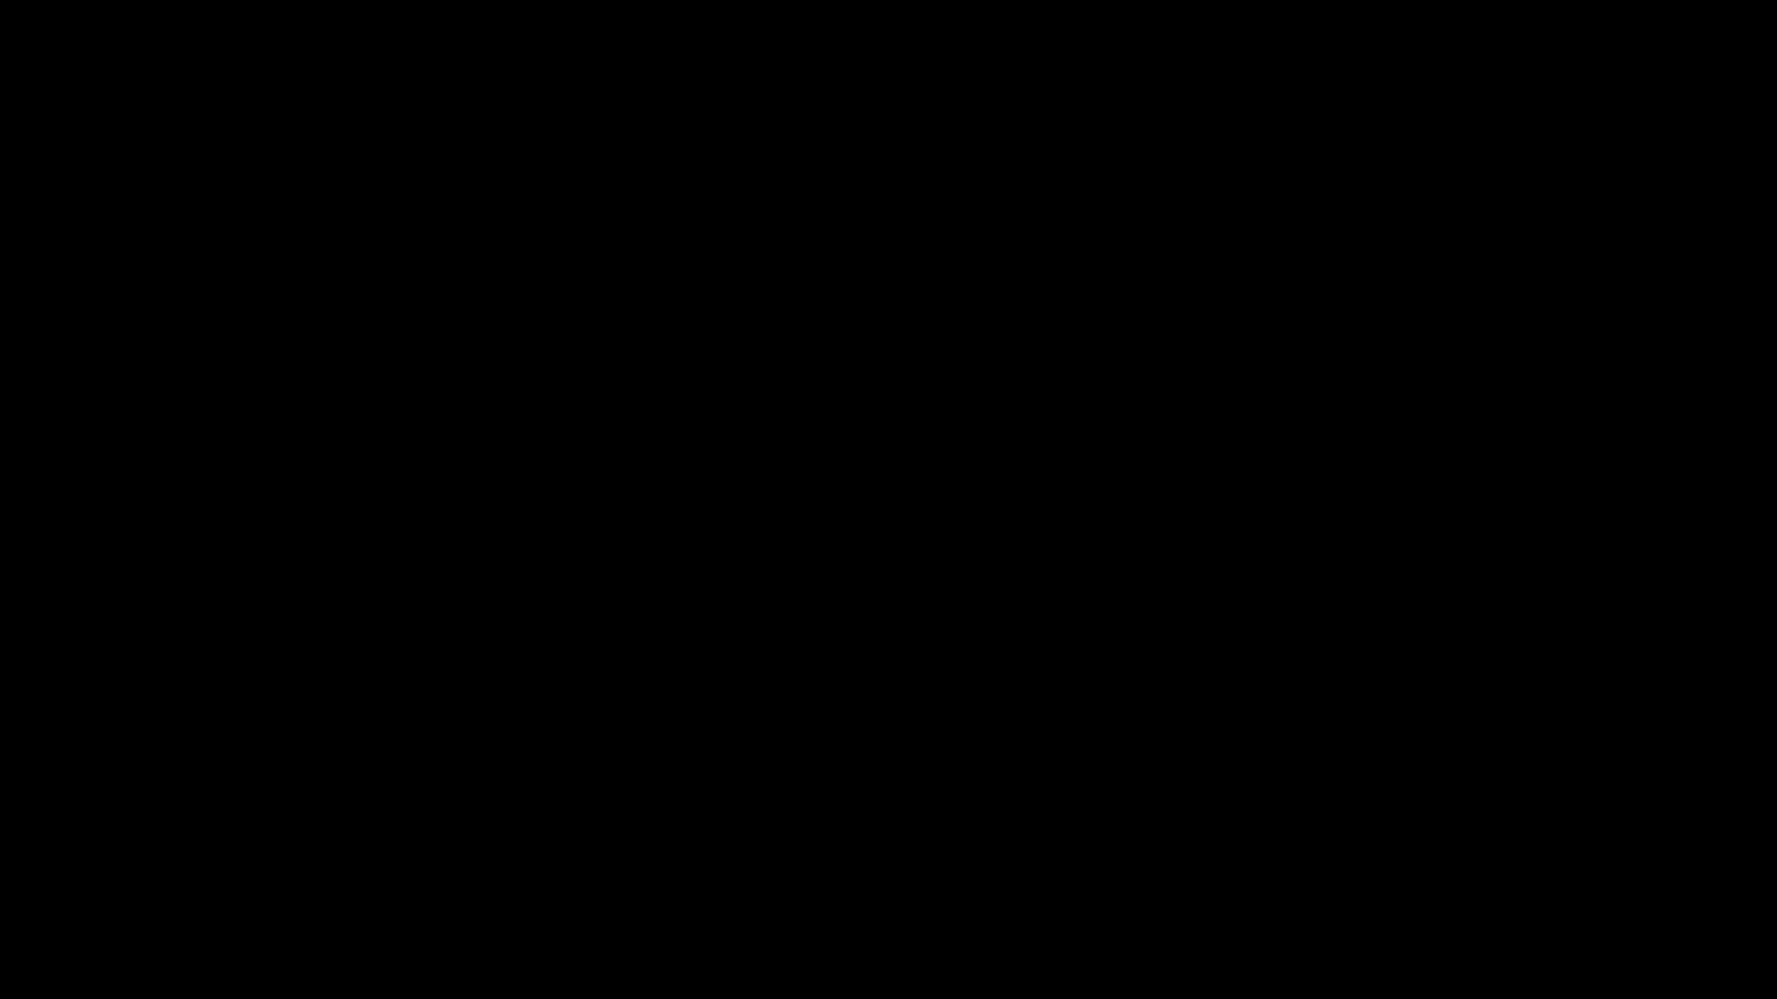